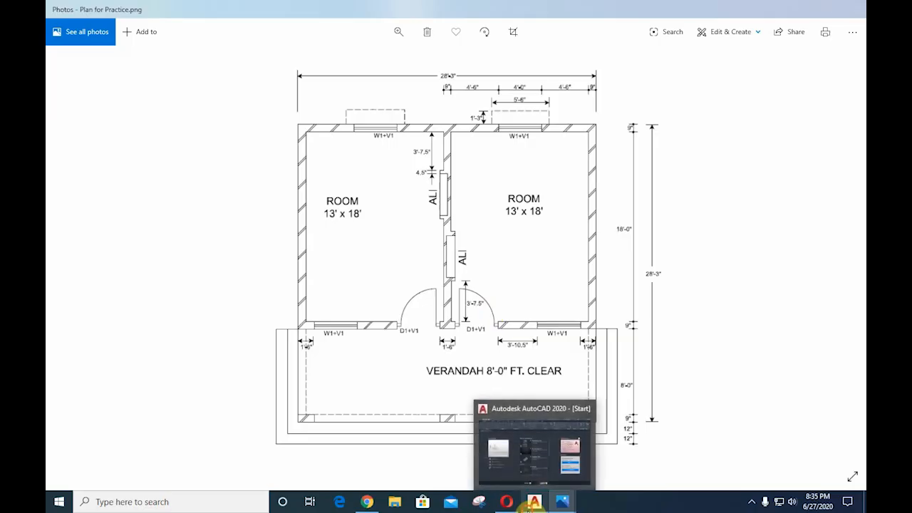
- Switch to AutoCAD and start a new drawing
click(533, 445)
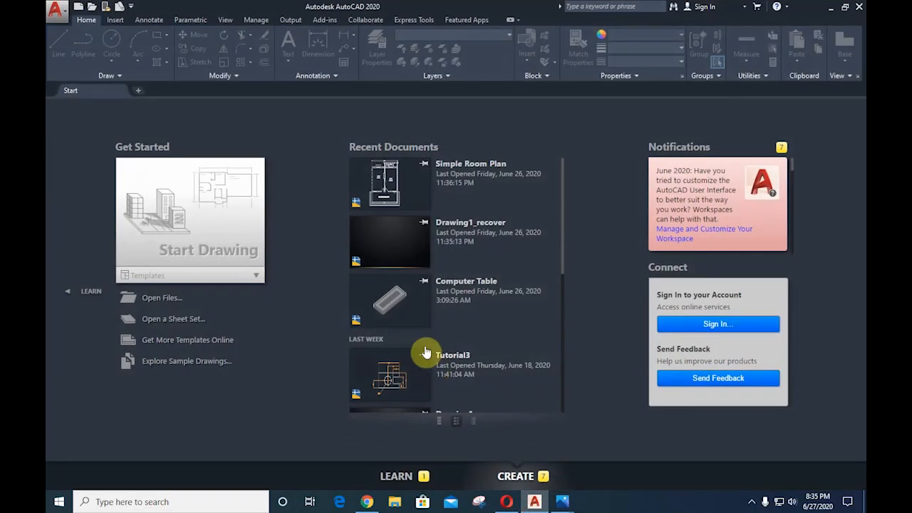
click(214, 228)
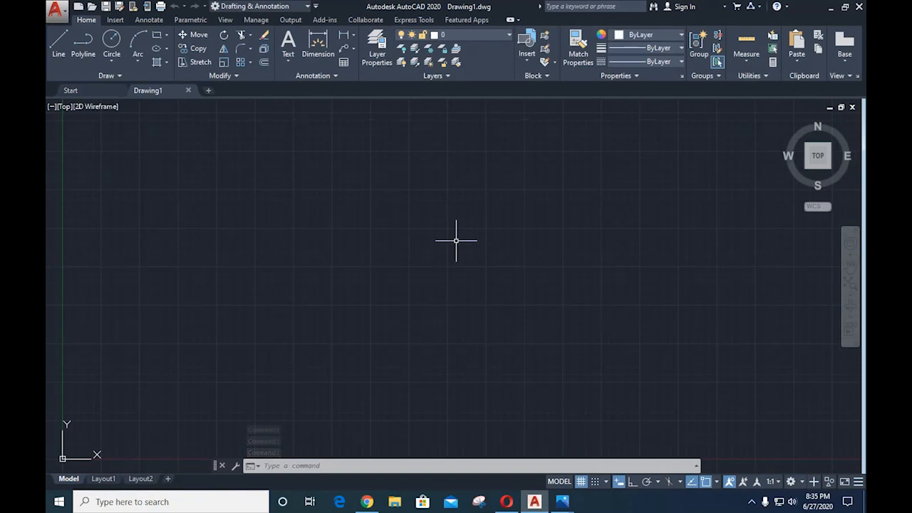
- Set the drawing units to Architectural length with 0'-0 1/16" precision
text(un)
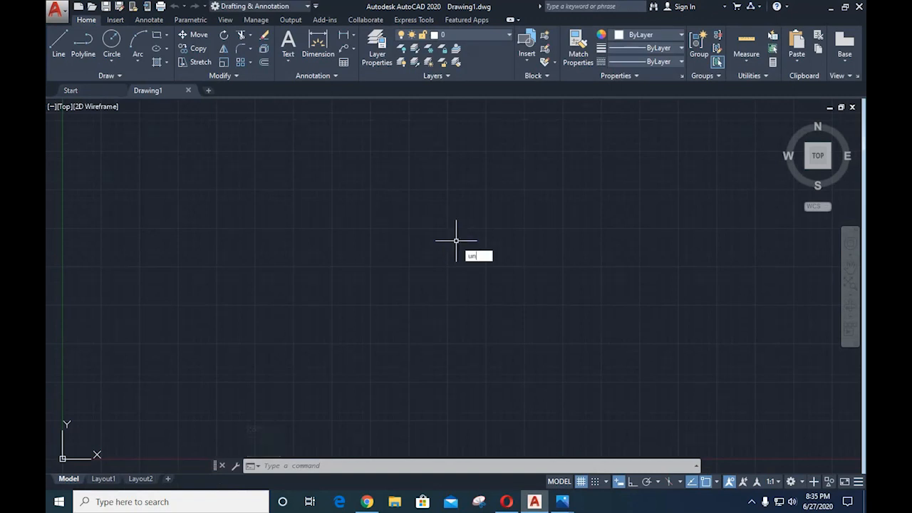
key(Return)
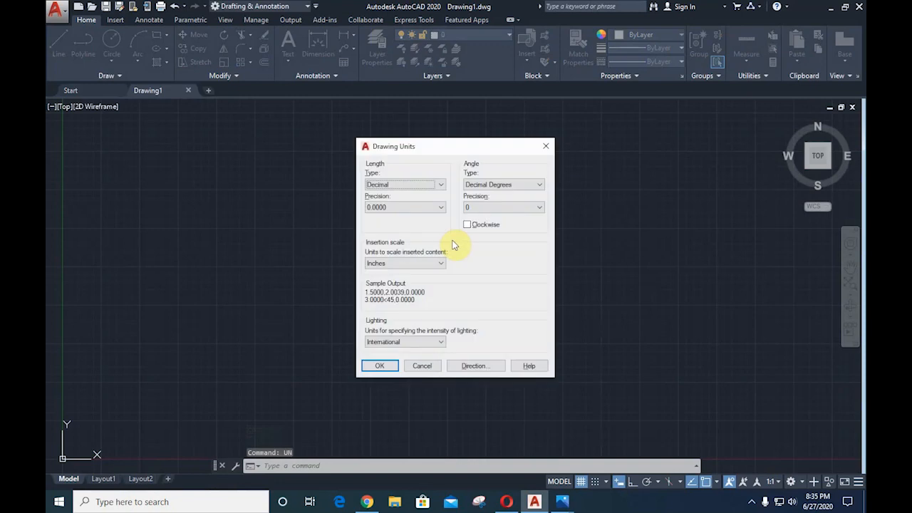
mouse_move(562, 501)
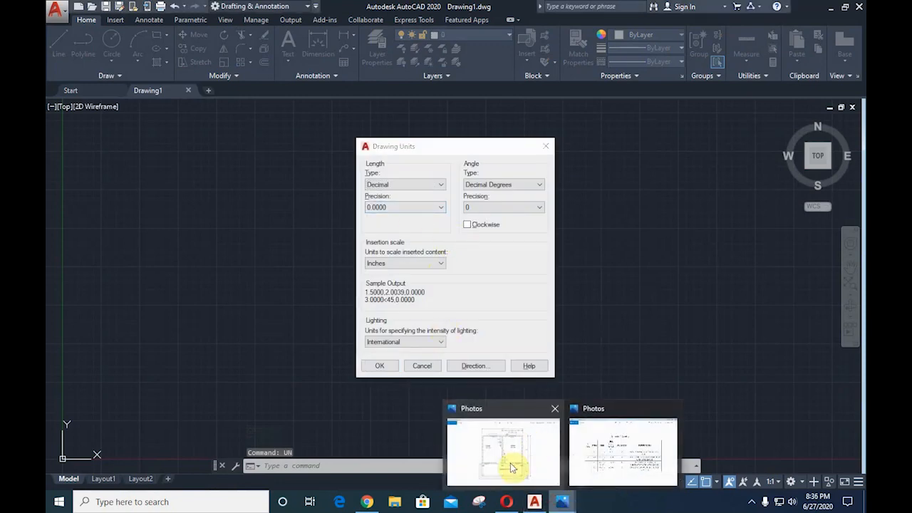
click(513, 463)
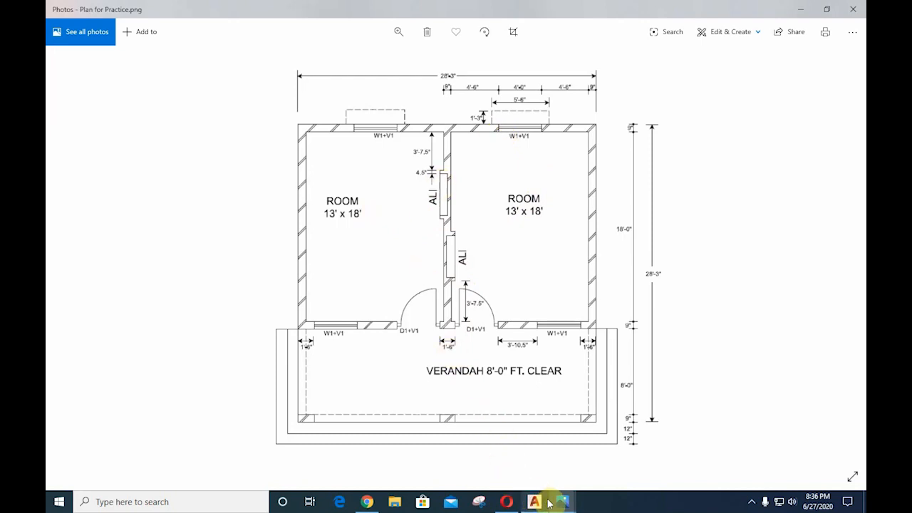
mouse_move(536, 503)
click(492, 423)
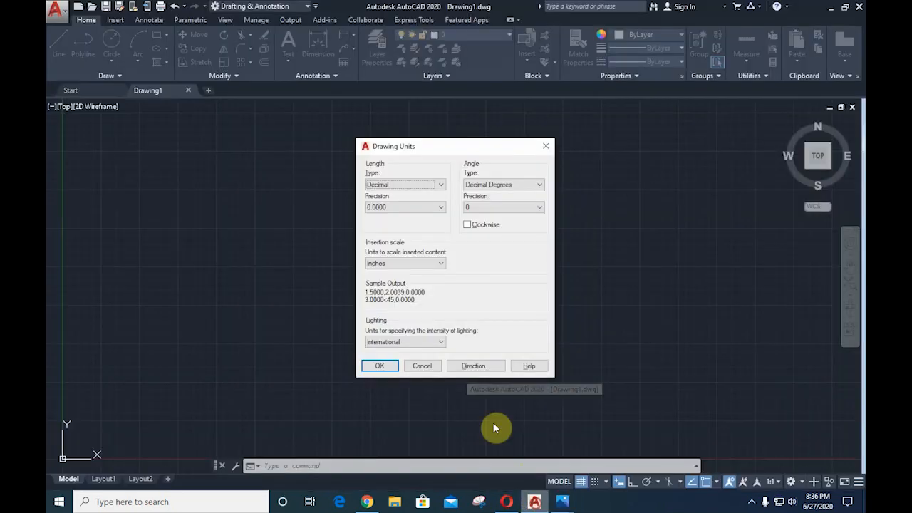
click(430, 186)
click(392, 190)
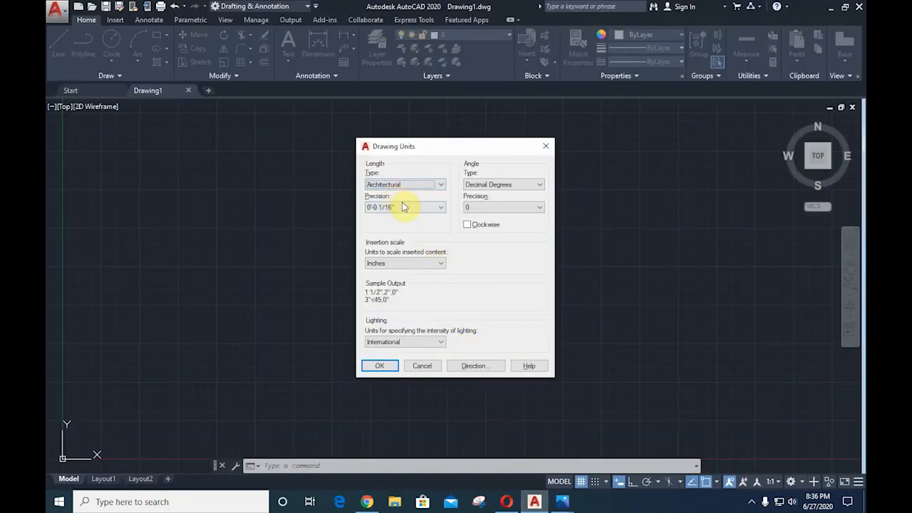
click(405, 206)
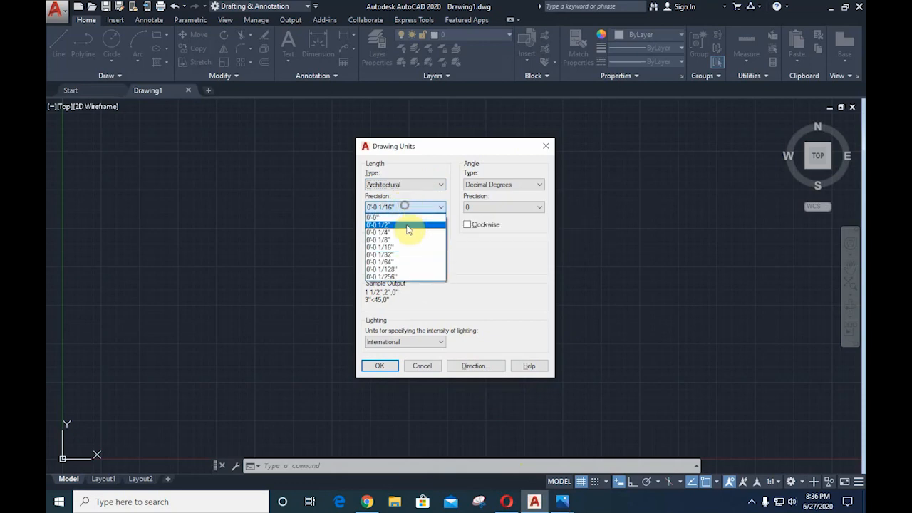
click(393, 246)
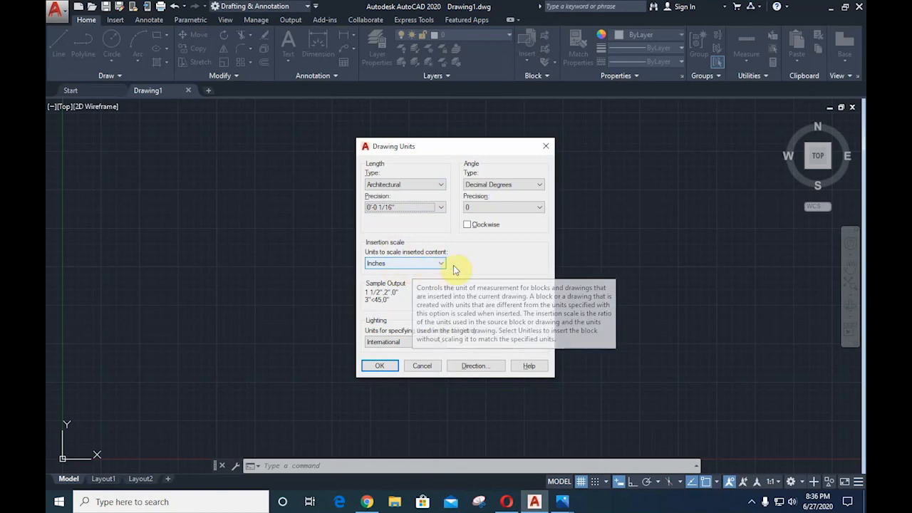
click(374, 365)
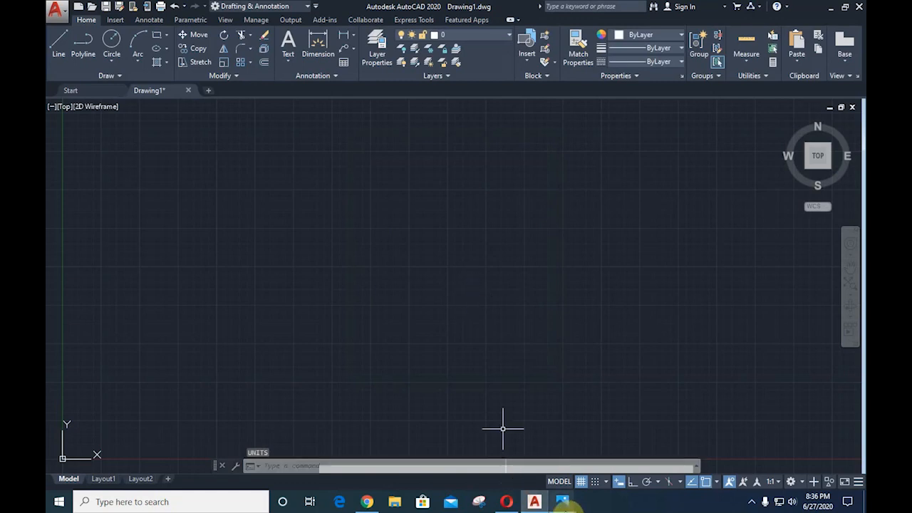
- Check the reference floor plan's overall size and set the drawing limits from 0,0 to 50',50'
mouse_move(562, 501)
click(525, 452)
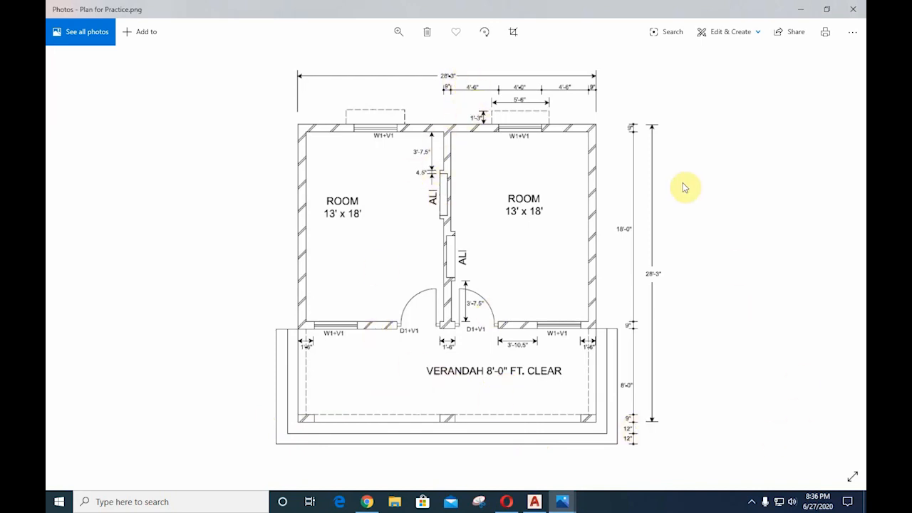
click(535, 502)
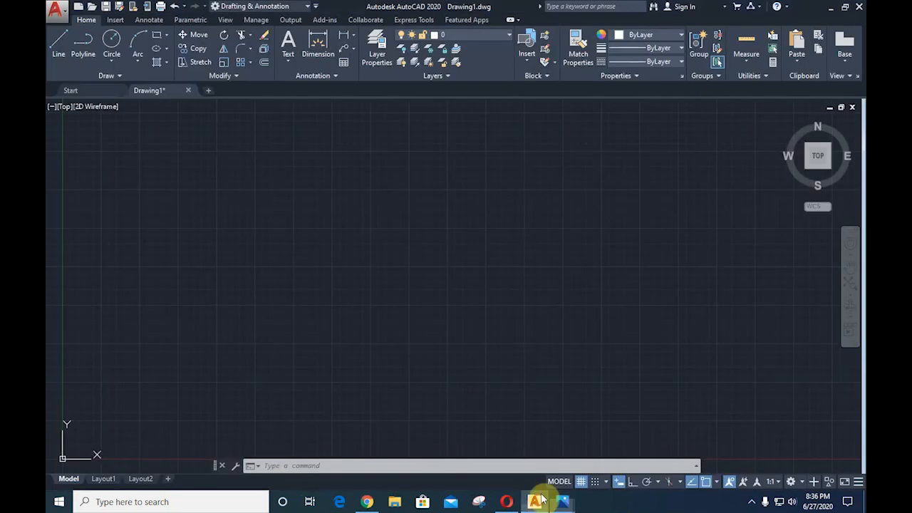
text(lim)
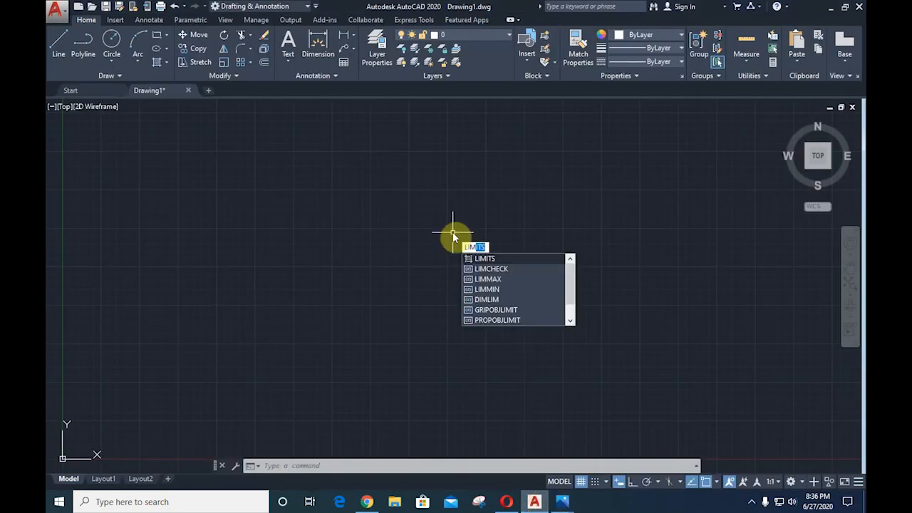
key(Return)
text(0)
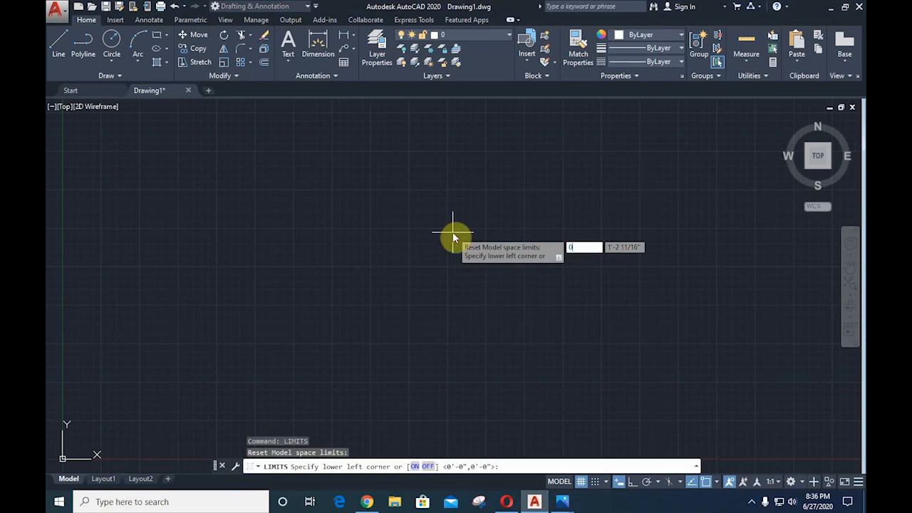
key(Tab)
text(0)
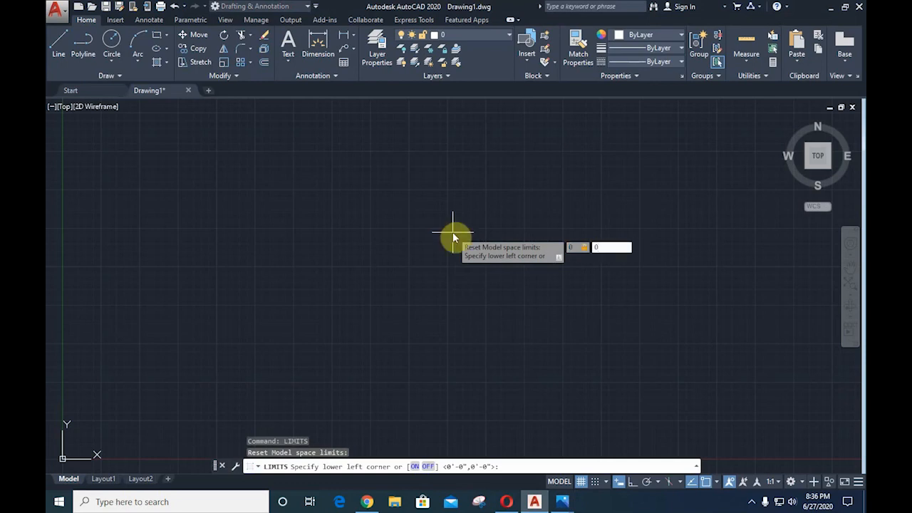
key(Return)
text(50)
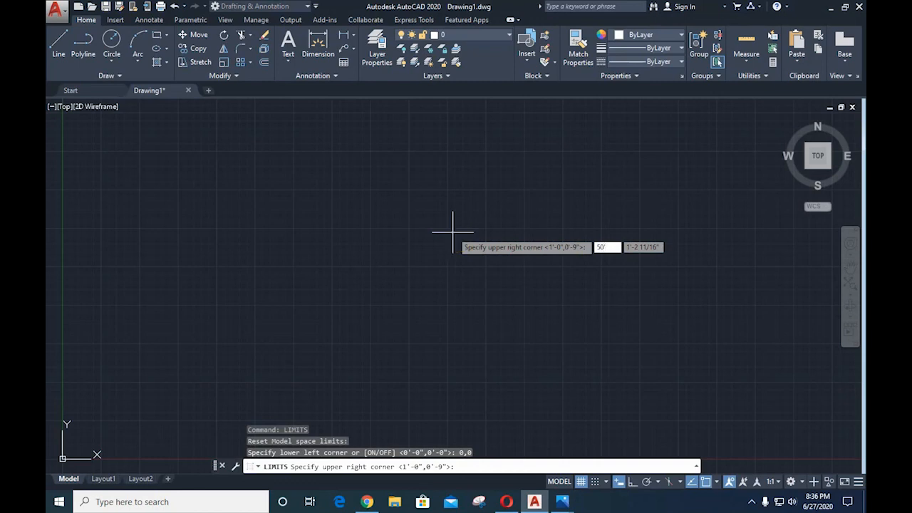
key(Tab)
text(50)
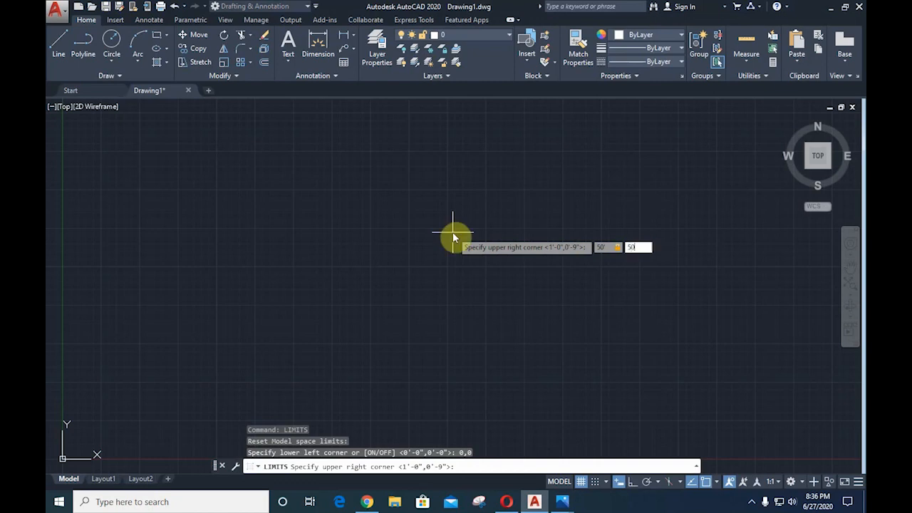
text(')
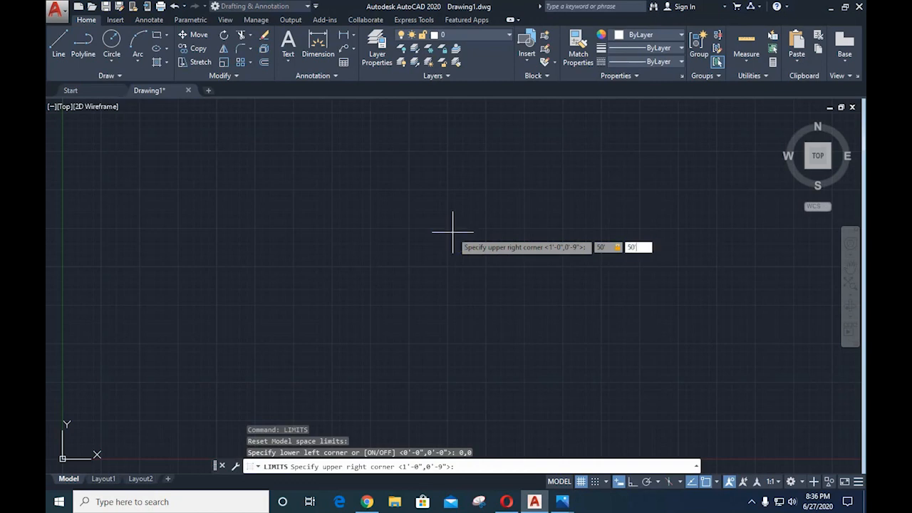
key(Return)
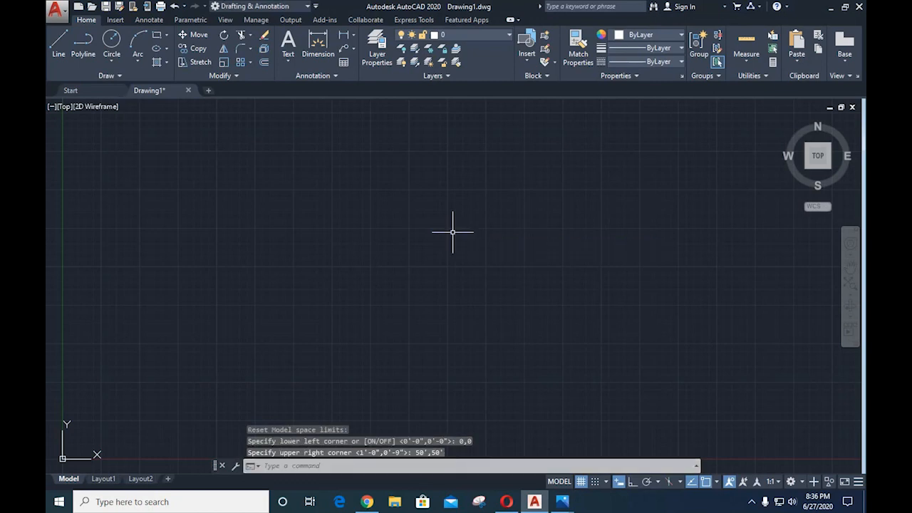
- Zoom to all so the view covers the full drawing limits
text(z)
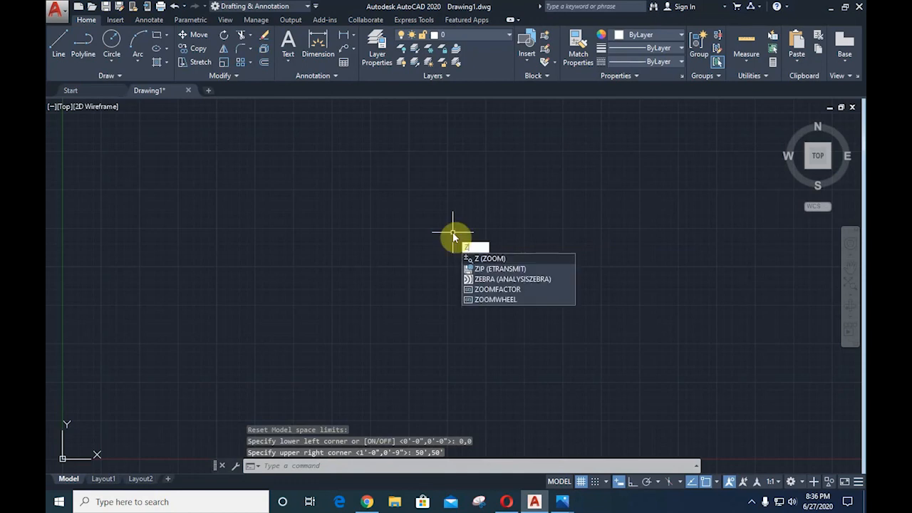
key(Return)
text(a)
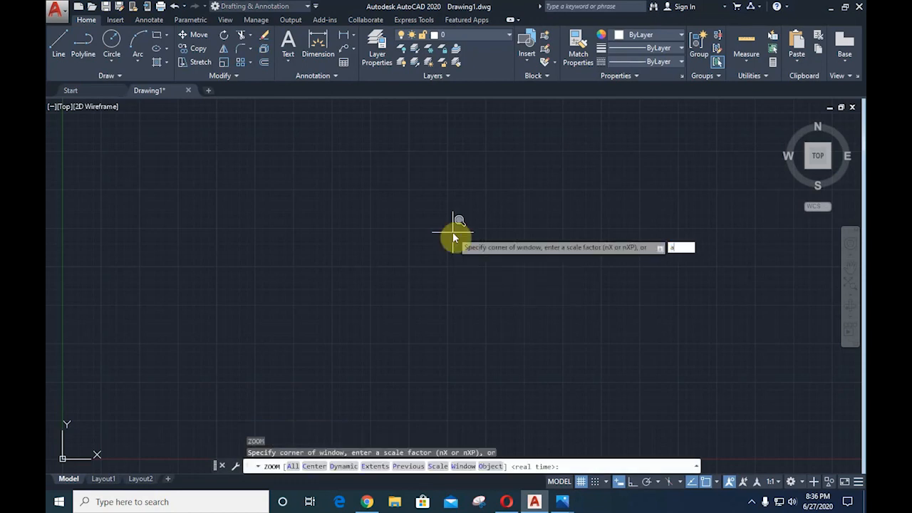
key(Return)
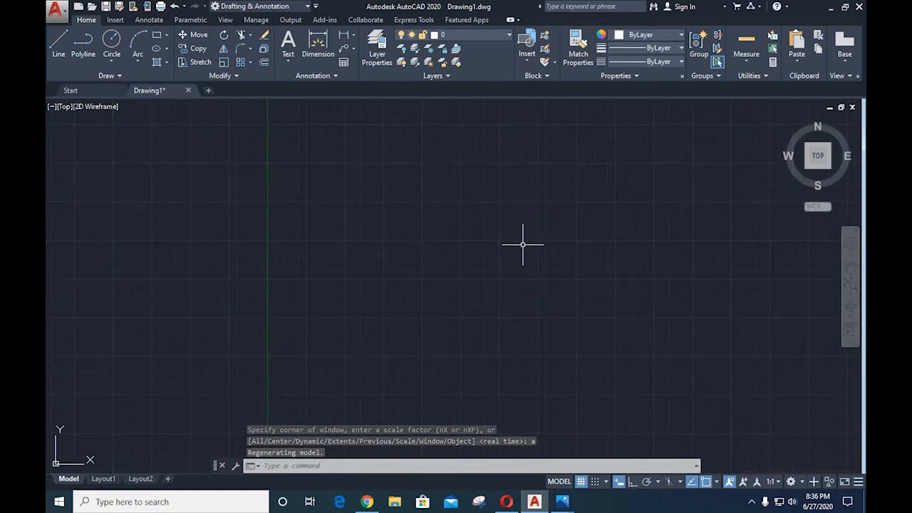
- Consult the reference plan and draw a 13' horizontal line to the right as the first room's upper inner edge
mouse_move(560, 505)
click(507, 461)
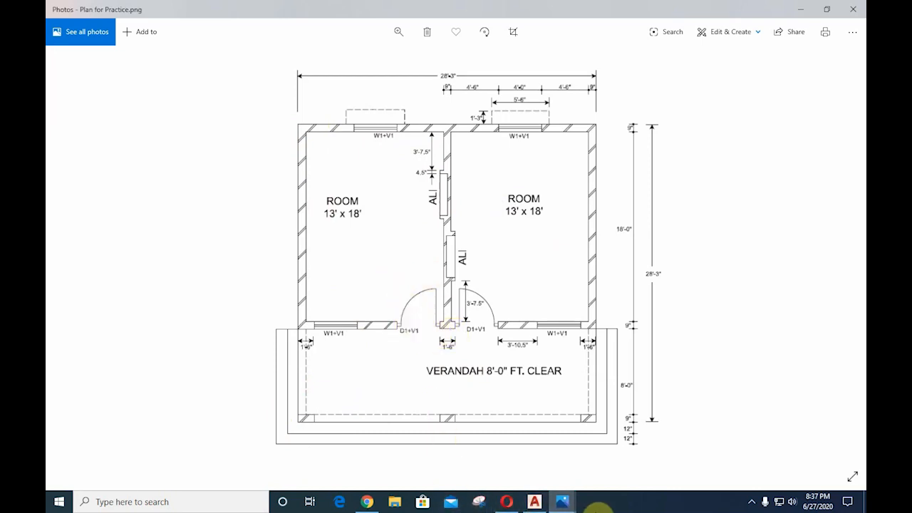
click(535, 501)
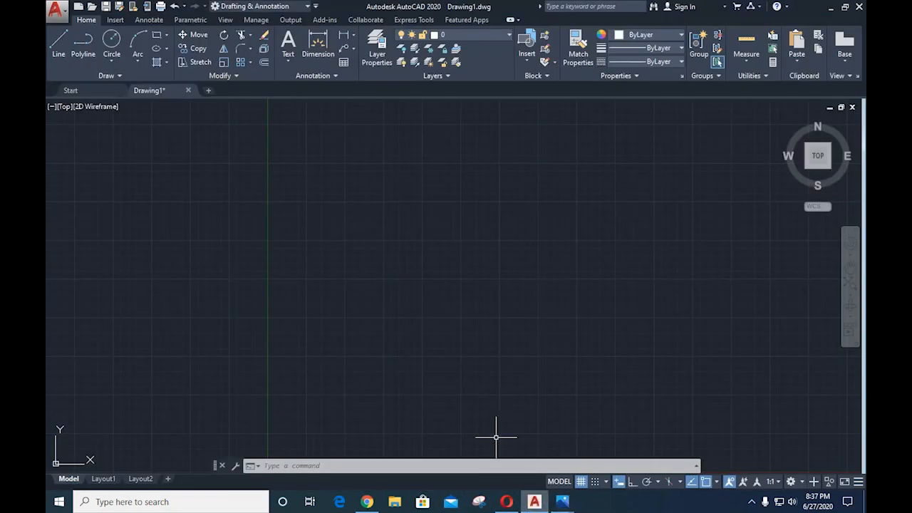
text(l)
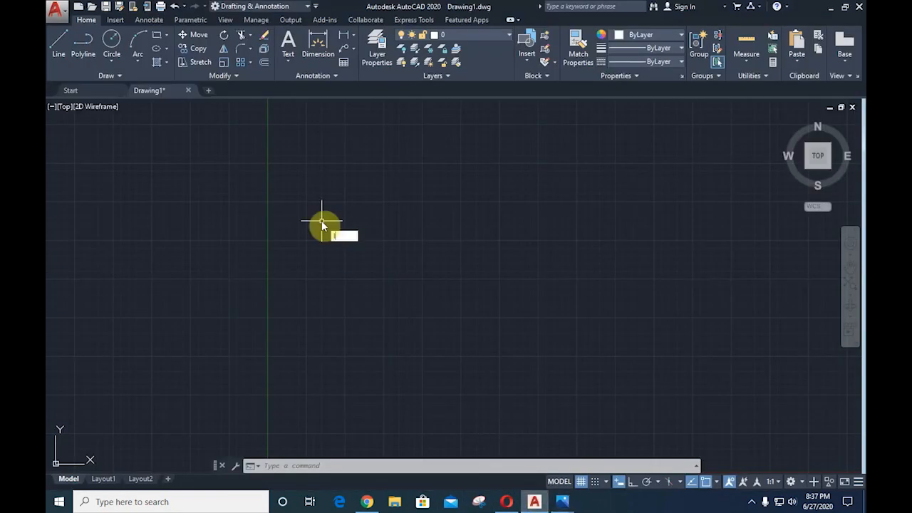
key(Return)
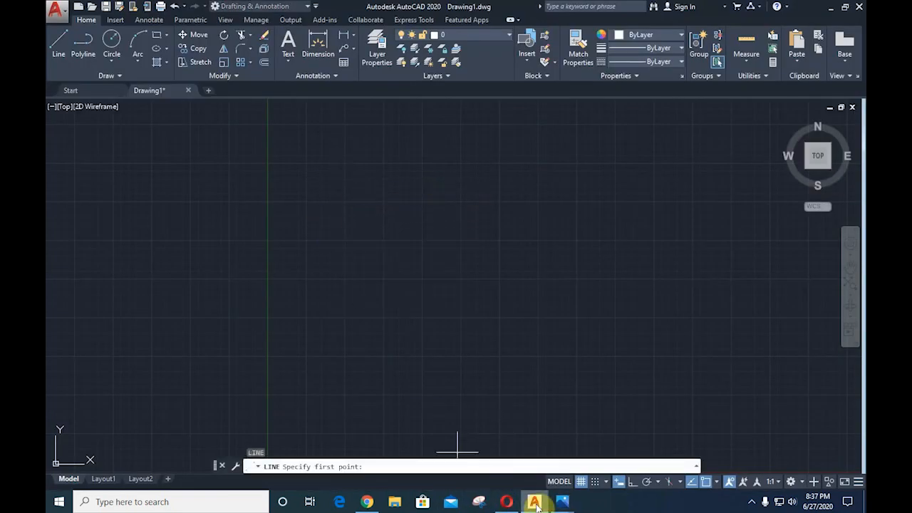
mouse_move(563, 501)
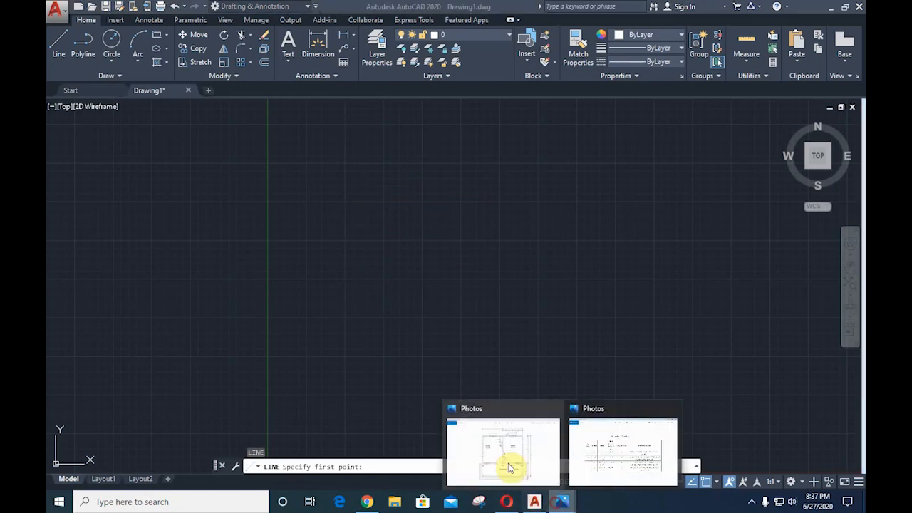
click(502, 455)
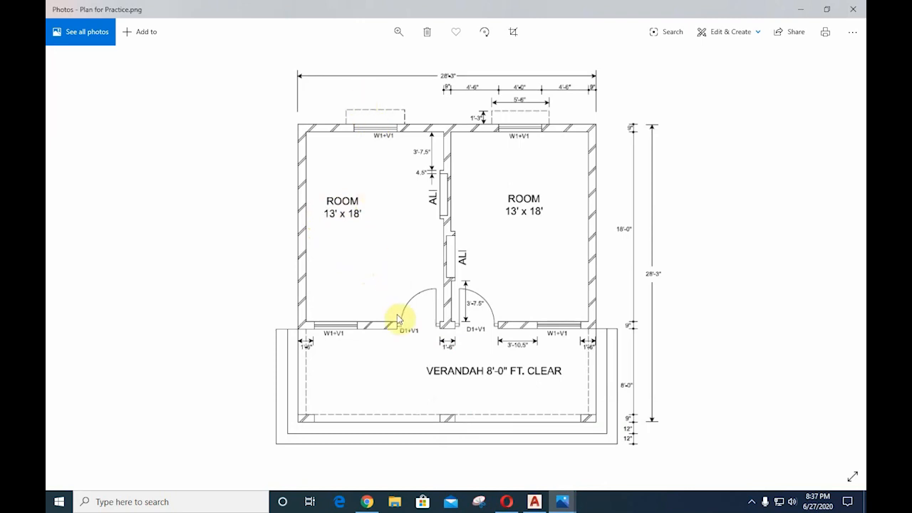
click(534, 501)
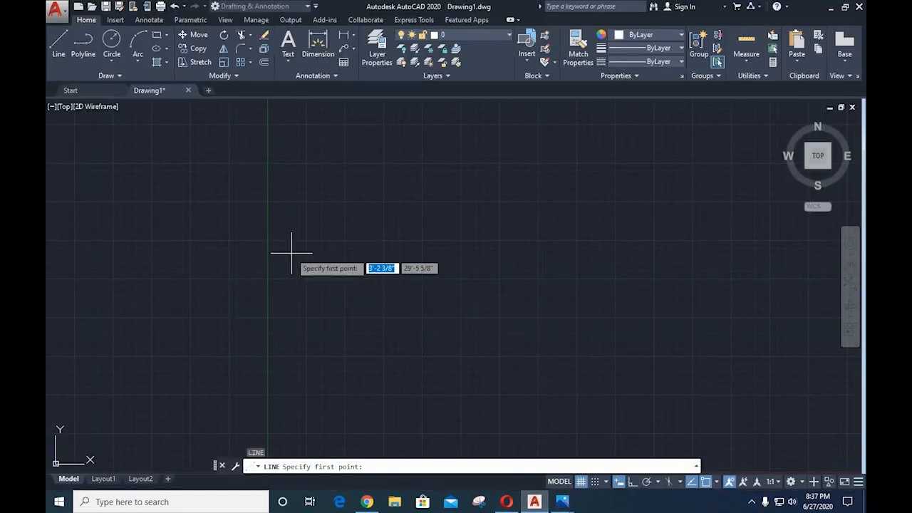
click(323, 168)
text(1)
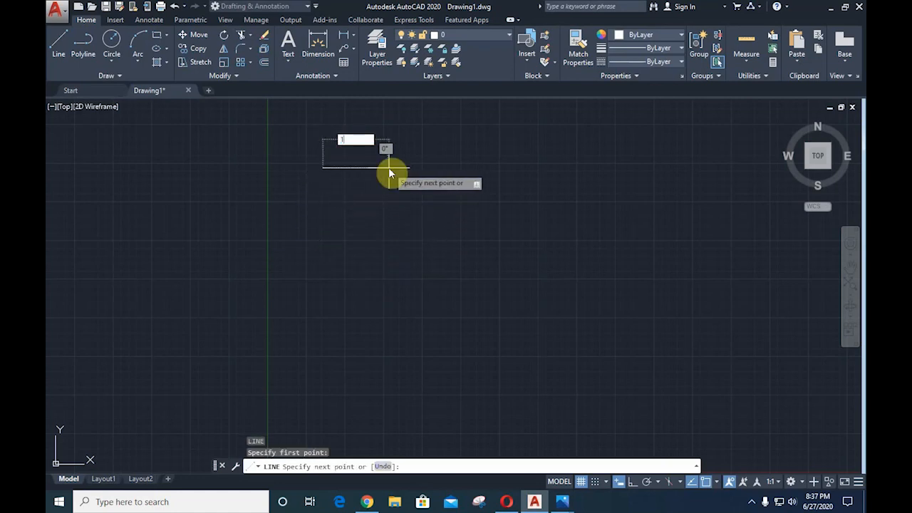
text(3')
key(Return)
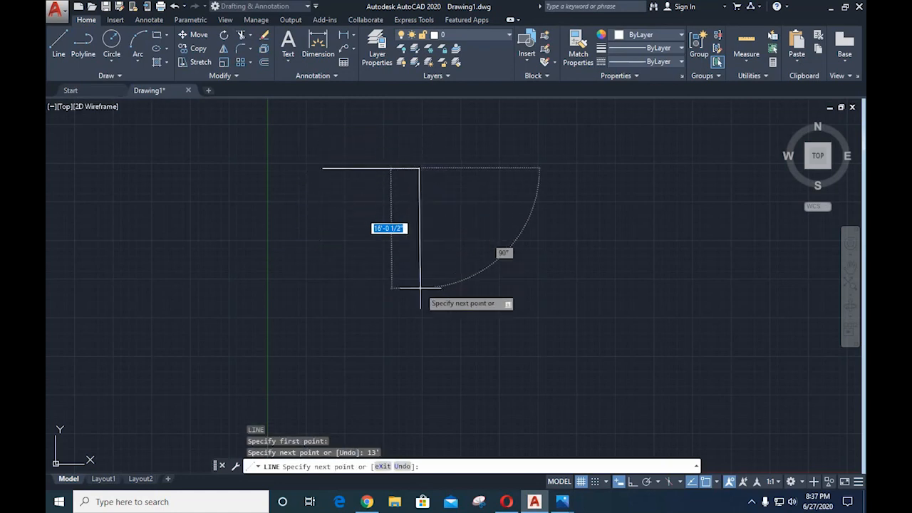
- Turn on Ortho mode and review the enabled object snap modes while the Line command is active
click(633, 482)
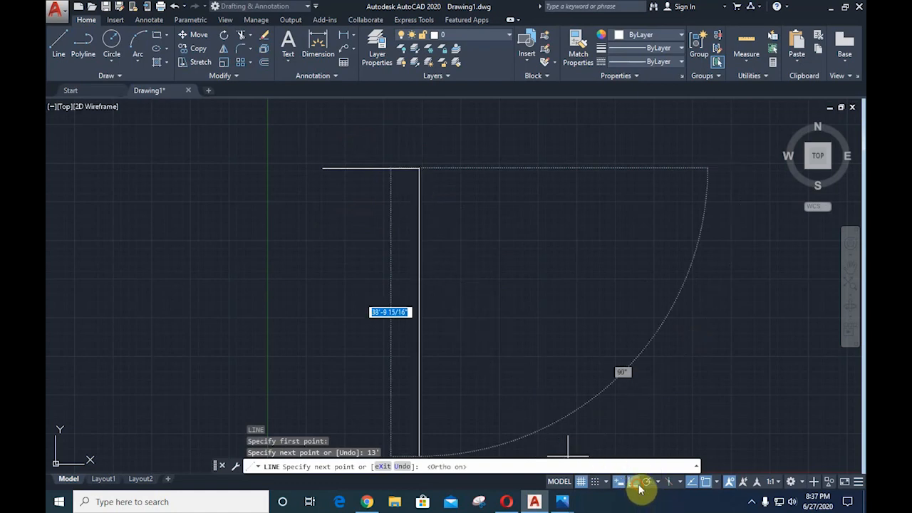
click(717, 485)
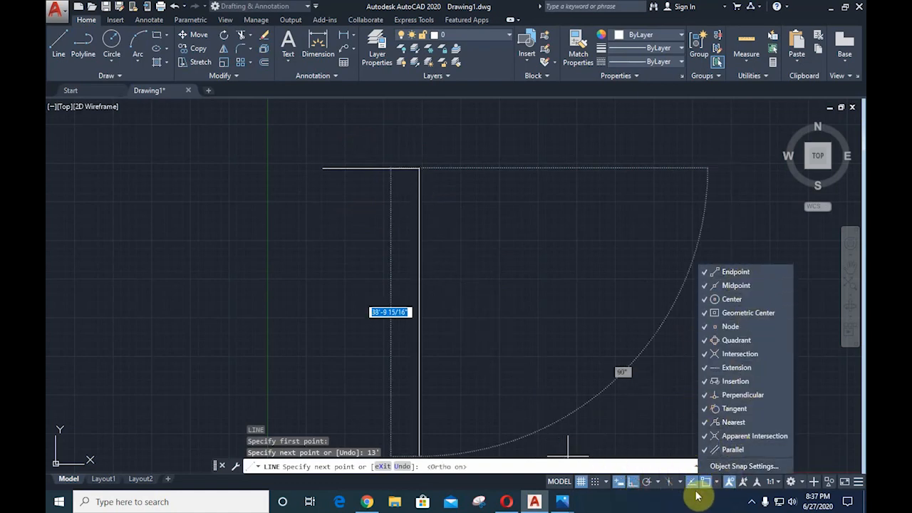
click(718, 486)
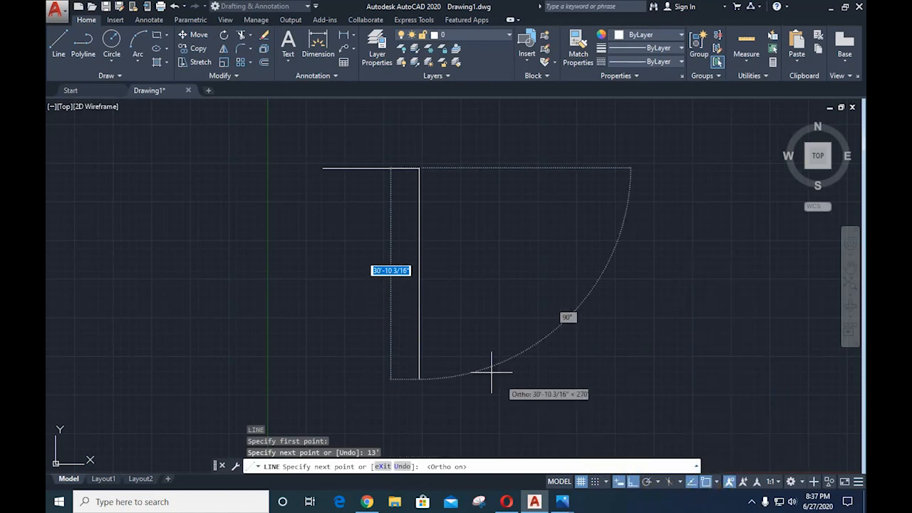
- Complete the first room's outline with an 18' line down, a 13' line left and a closing line to the start point
text(1)
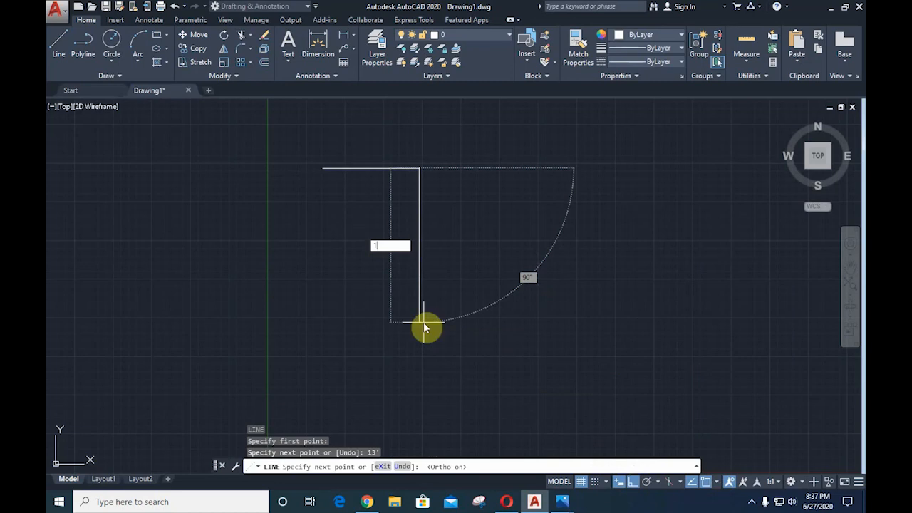
text(8)
key(Return)
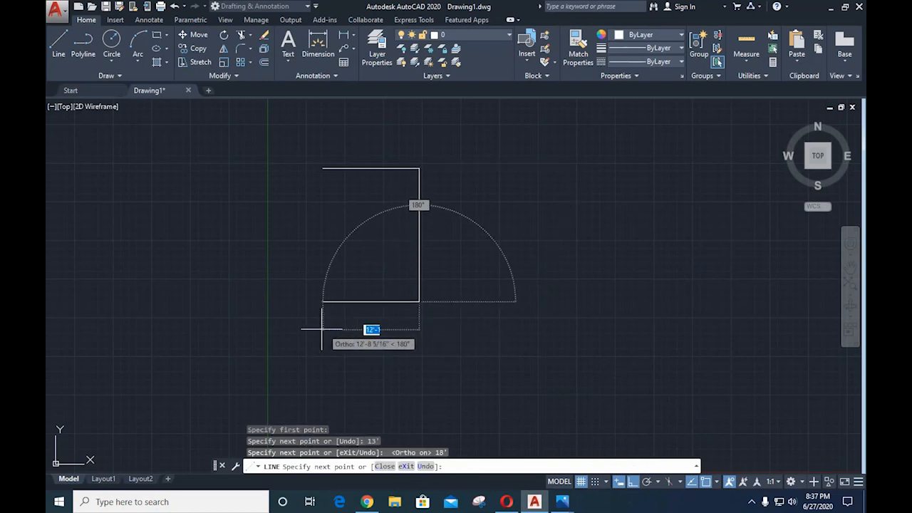
text(13)
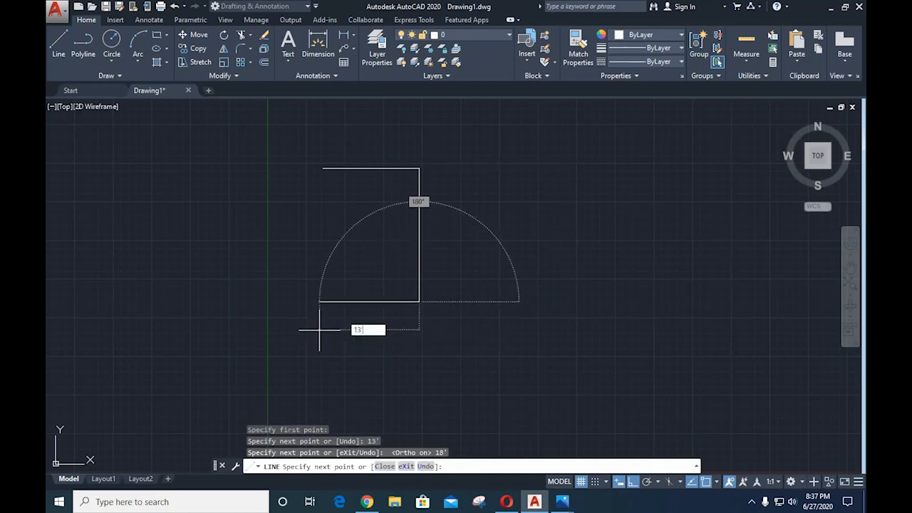
key(Return)
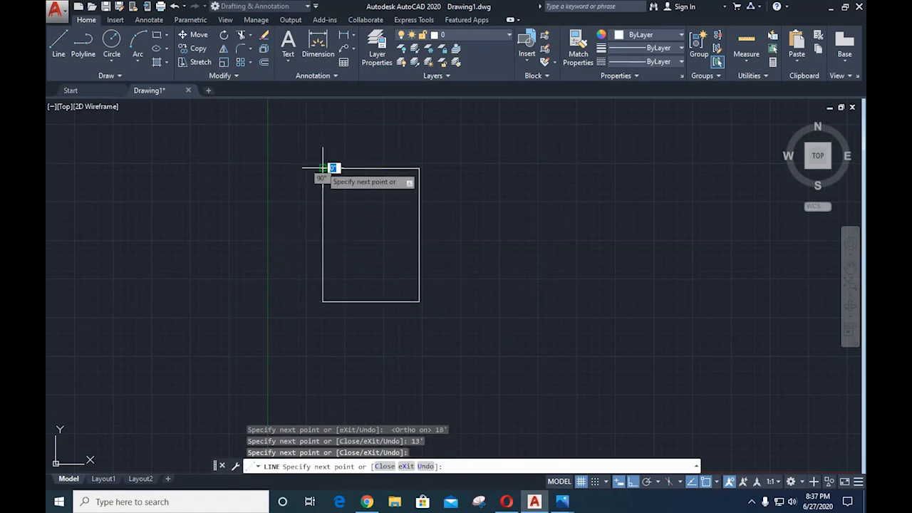
click(322, 168)
key(Escape)
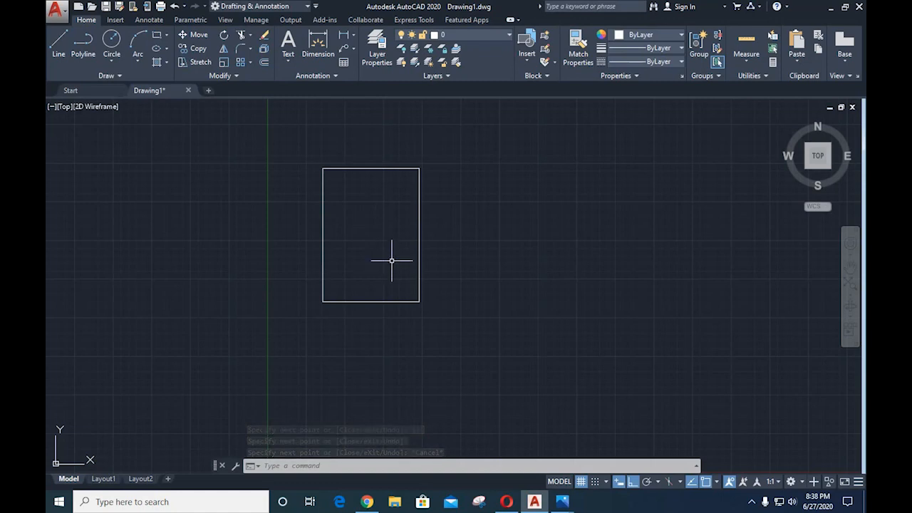
- Check the wall thickness in the reference plan and offset the room's upper and left edges 9" outward
text(o)
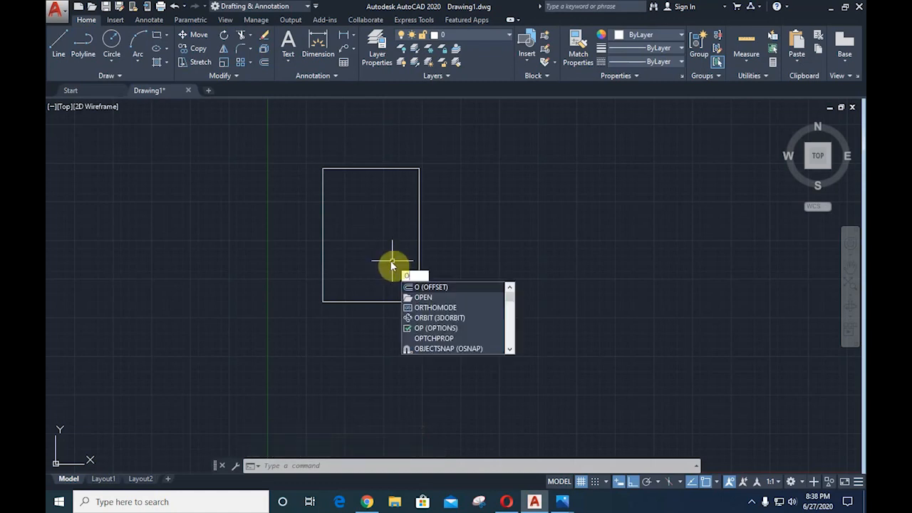
key(Return)
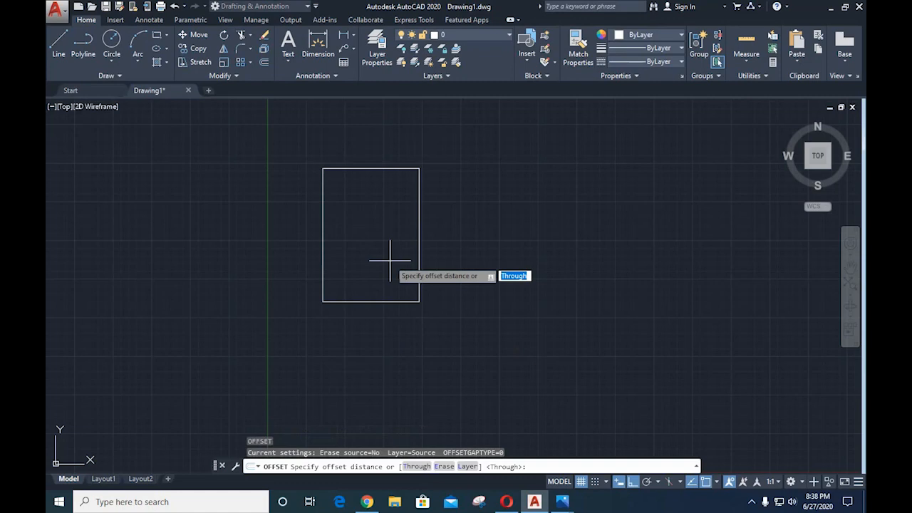
click(552, 500)
click(562, 501)
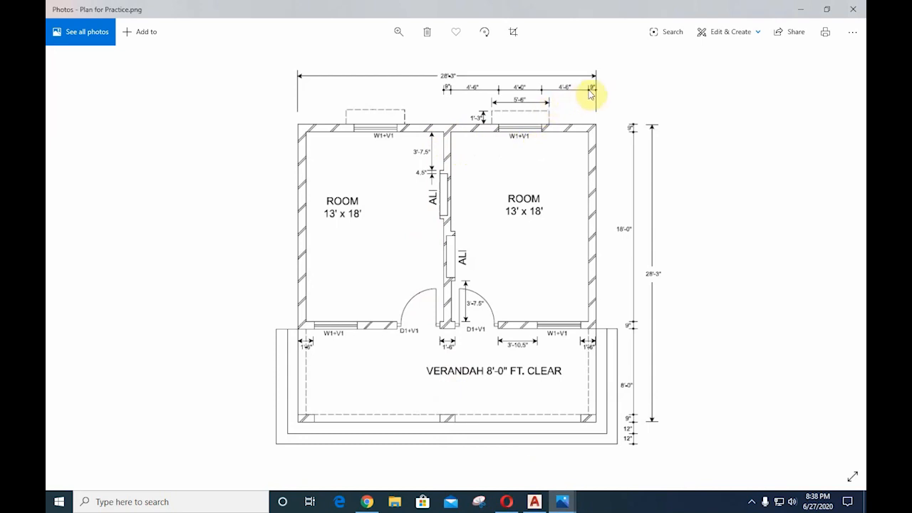
click(535, 501)
text(9)
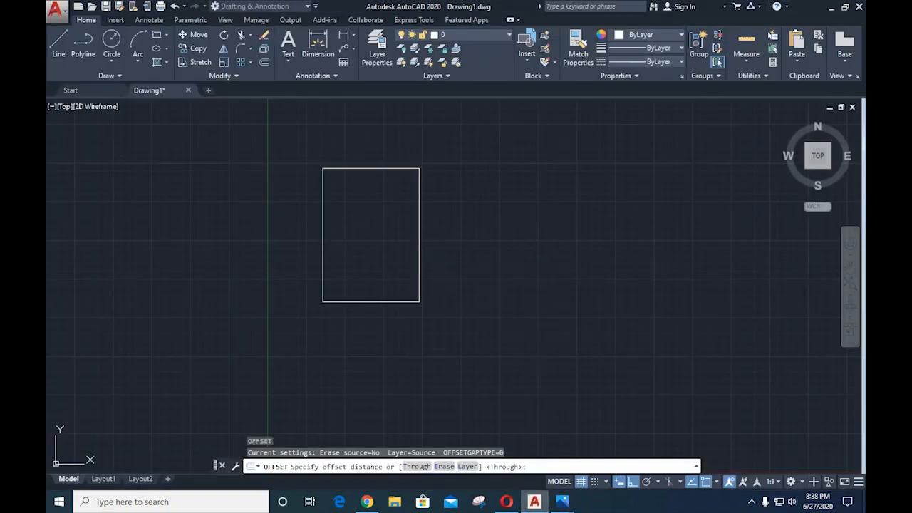
key(Return)
click(377, 168)
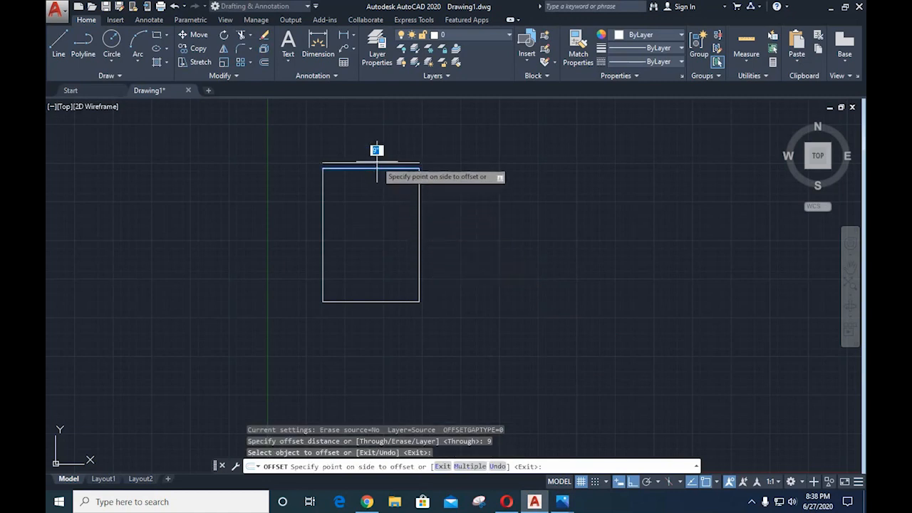
click(373, 115)
click(323, 213)
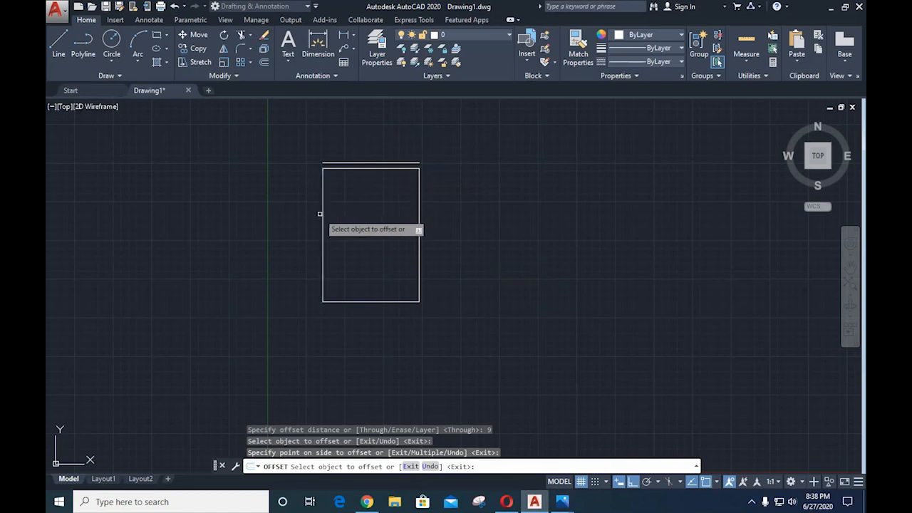
click(265, 213)
- Offset the room's right and lower edges outward by the same 9" wall thickness
click(419, 235)
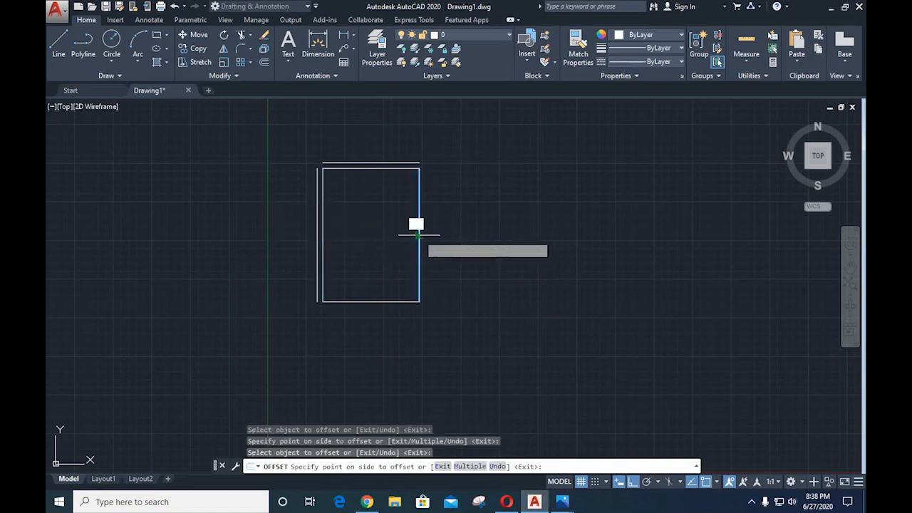
click(436, 240)
click(348, 301)
click(352, 329)
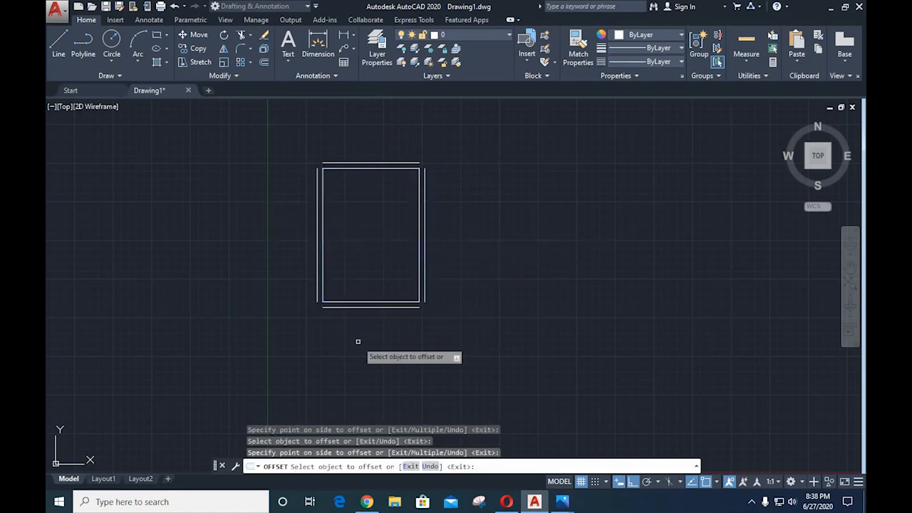
key(Escape)
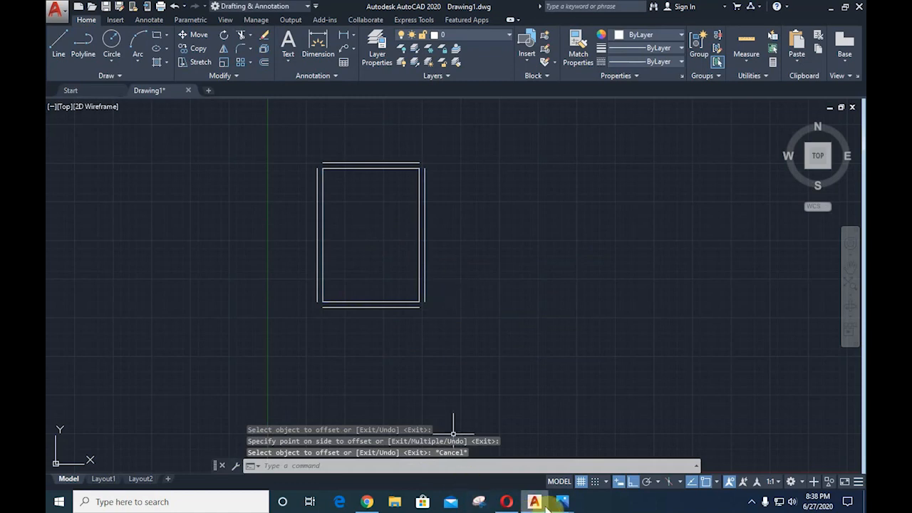
- Consult the reference plan for the second room and offset the outer line of the first room's right wall 13' to the right
mouse_move(562, 502)
click(558, 466)
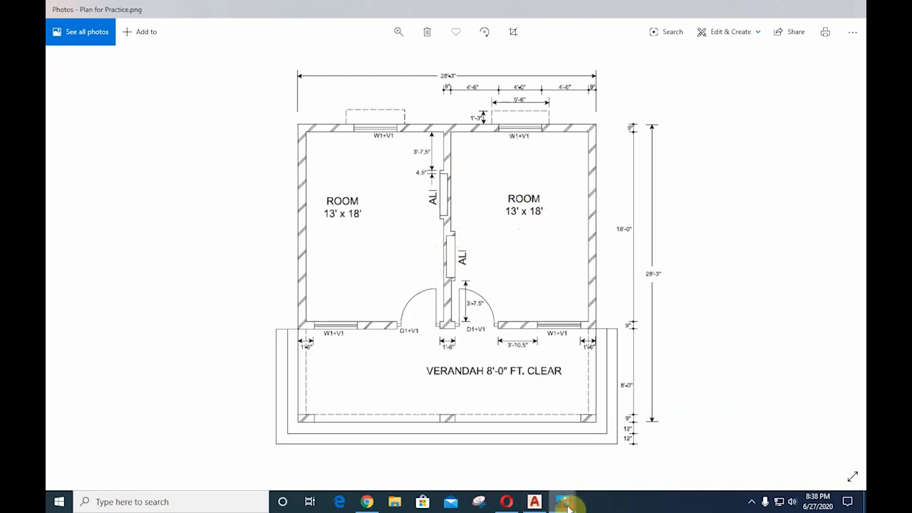
mouse_move(562, 501)
click(505, 464)
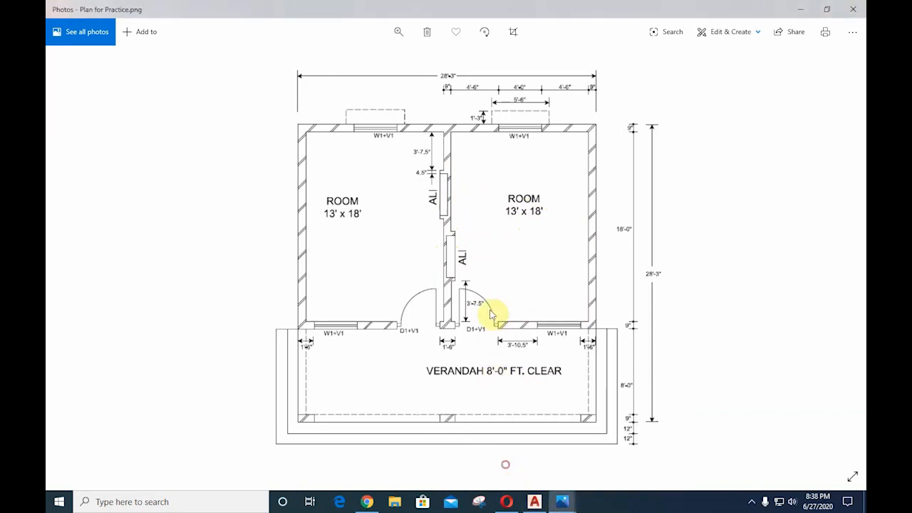
click(534, 502)
click(478, 382)
key(Escape)
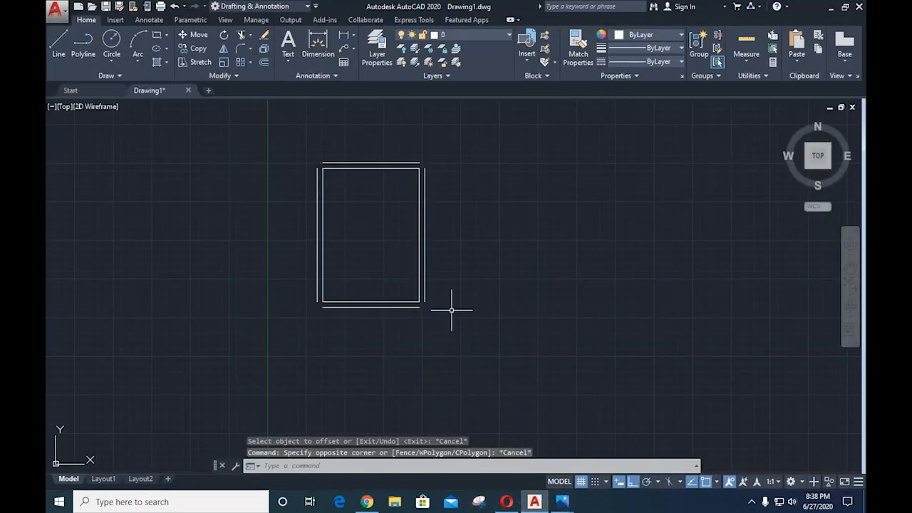
text(o)
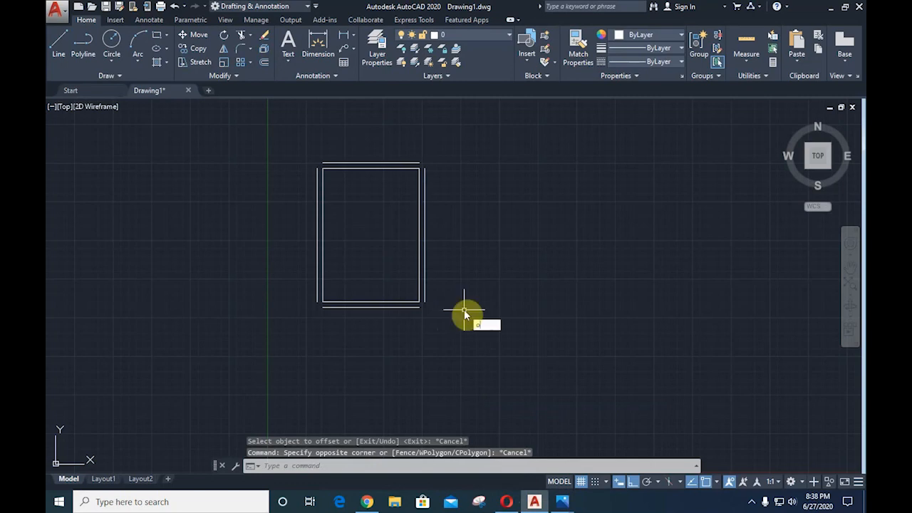
key(Return)
text(1)
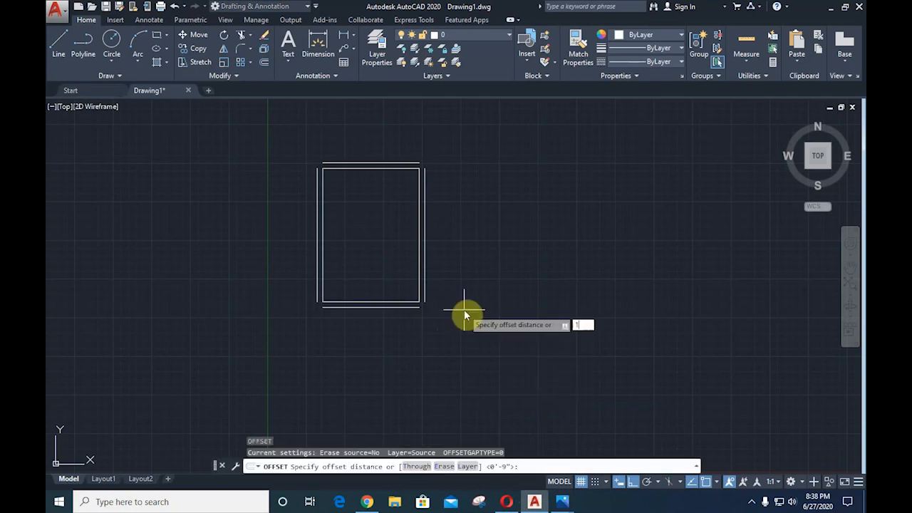
text(3)
key(Return)
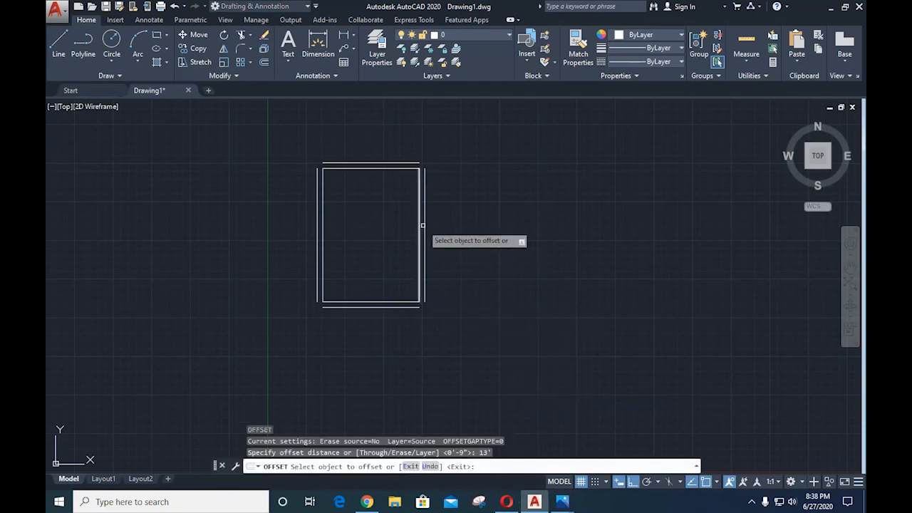
click(425, 225)
click(540, 225)
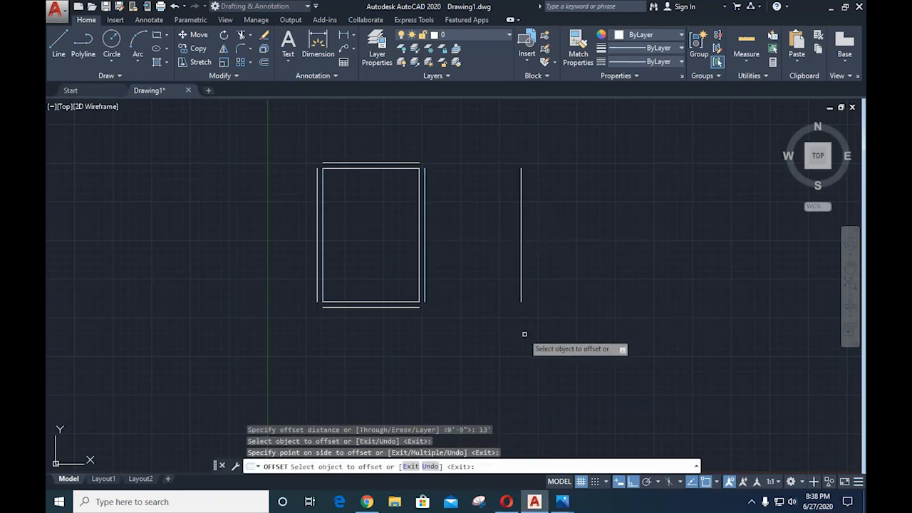
key(Escape)
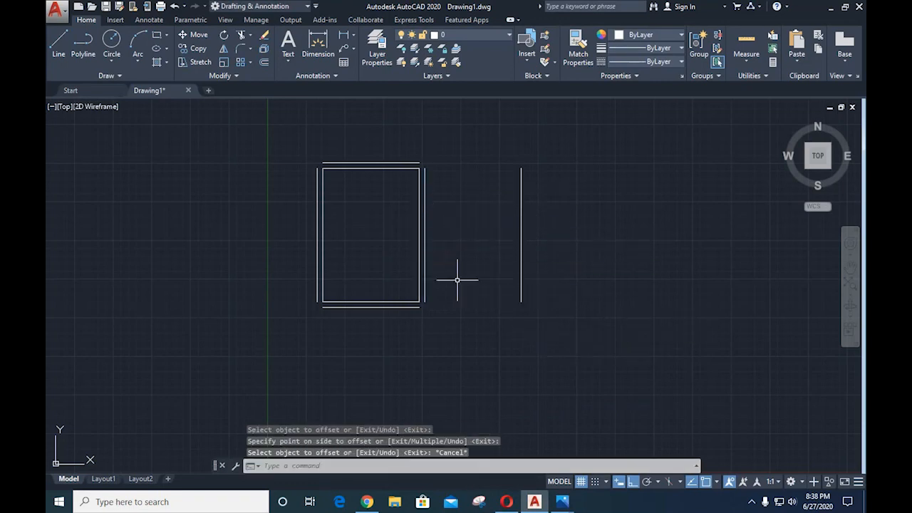
- Draw the second room's upper and lower inner edges as lines between the endpoints of its two vertical edges
text(l)
key(Return)
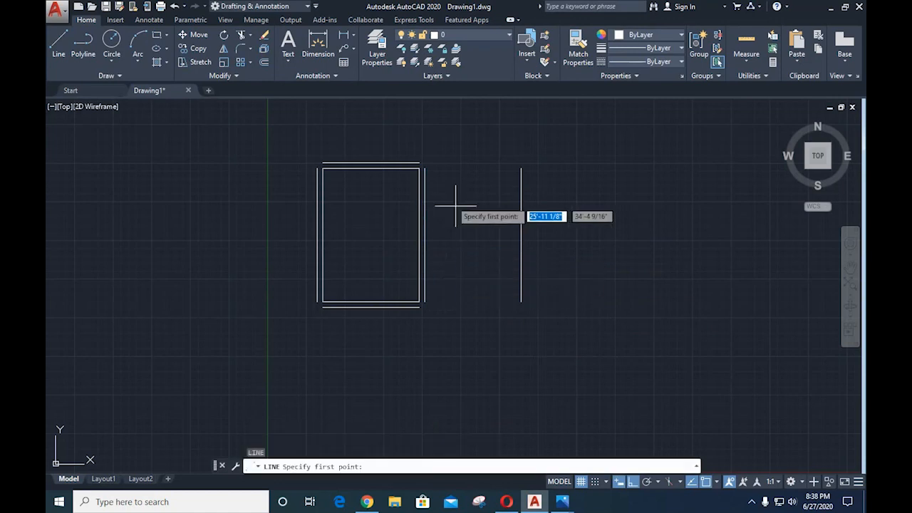
click(425, 168)
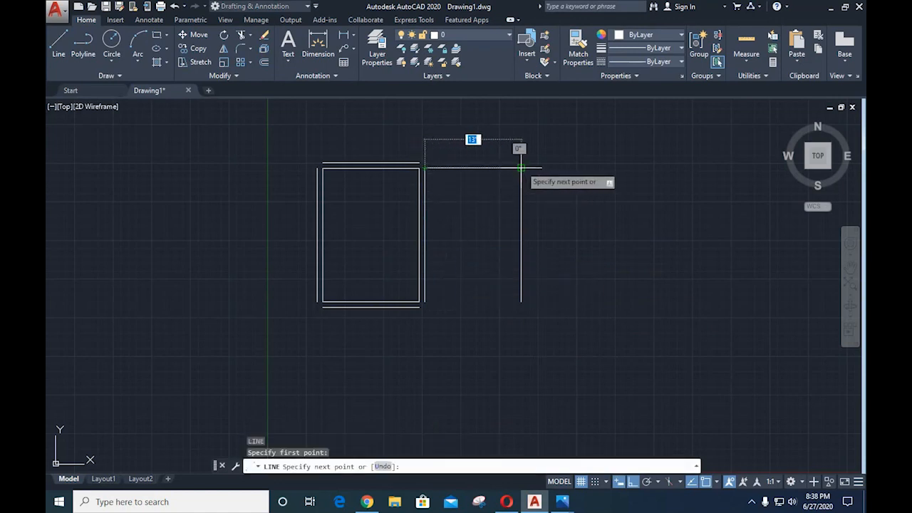
click(520, 168)
key(Escape)
key(Return)
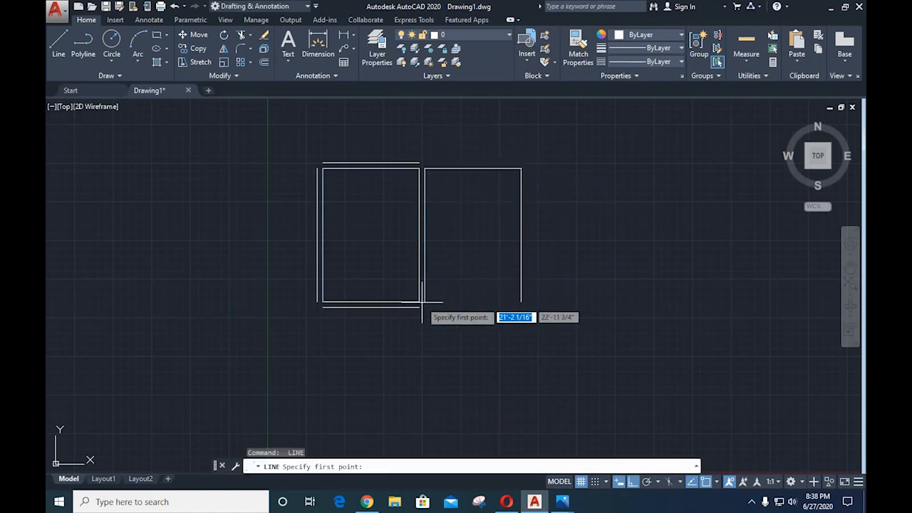
click(424, 302)
click(521, 302)
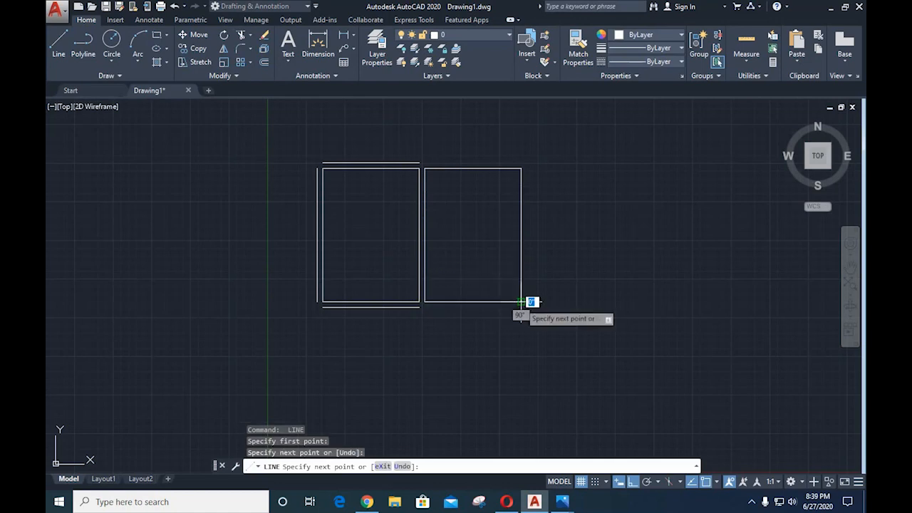
key(Escape)
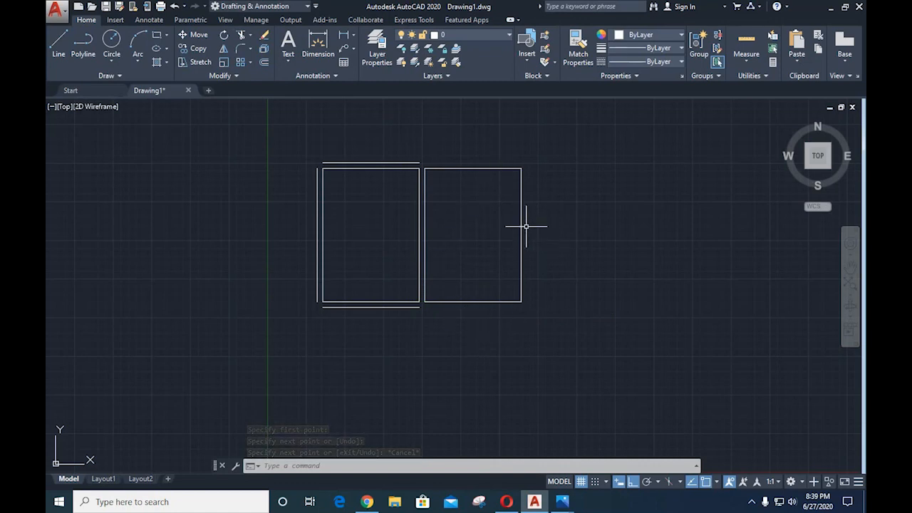
- Offset the second room's right inner edge 9" outward to form the right exterior wall
text(o)
key(Return)
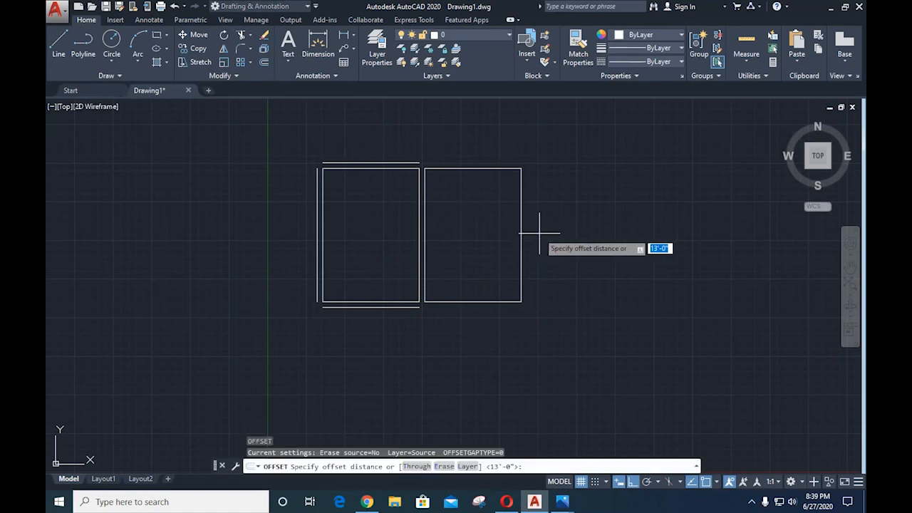
key(Return)
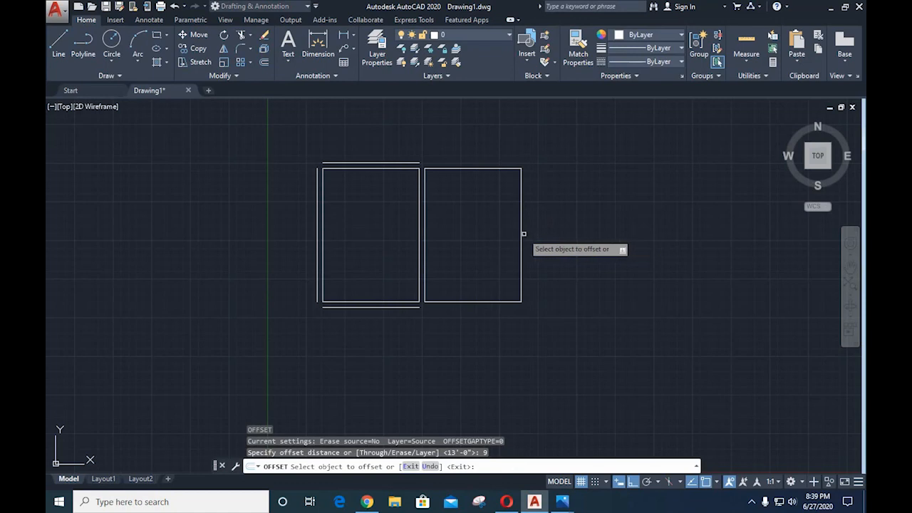
click(524, 233)
click(562, 235)
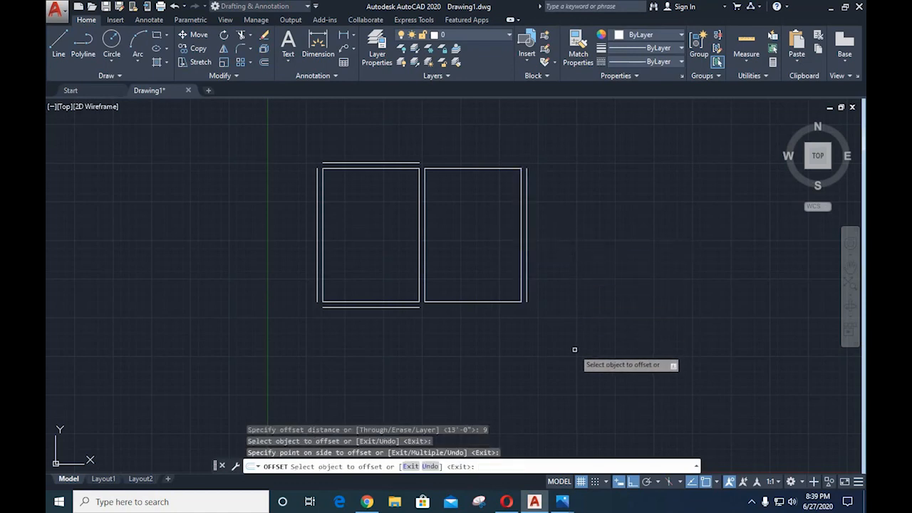
key(Escape)
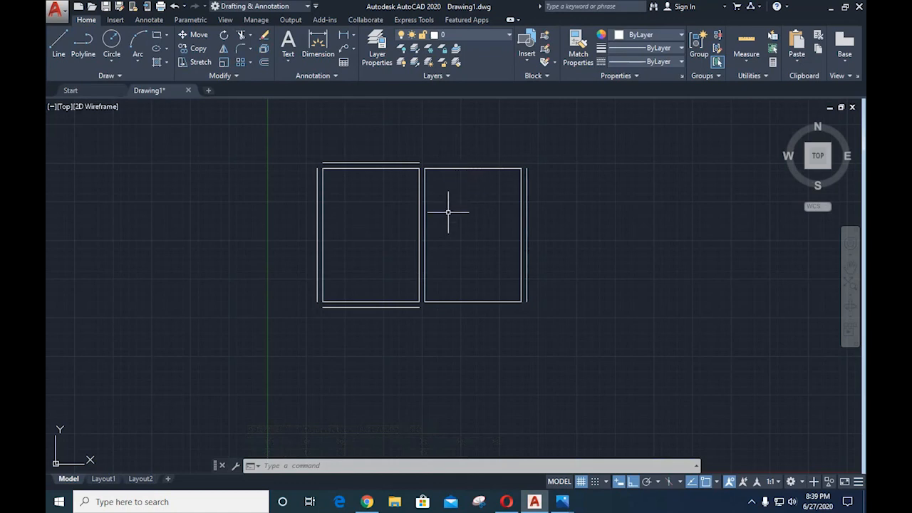
- Fillet the right outer wall line with the upper outer wall line to form the building's closed upper-right corner
text(f)
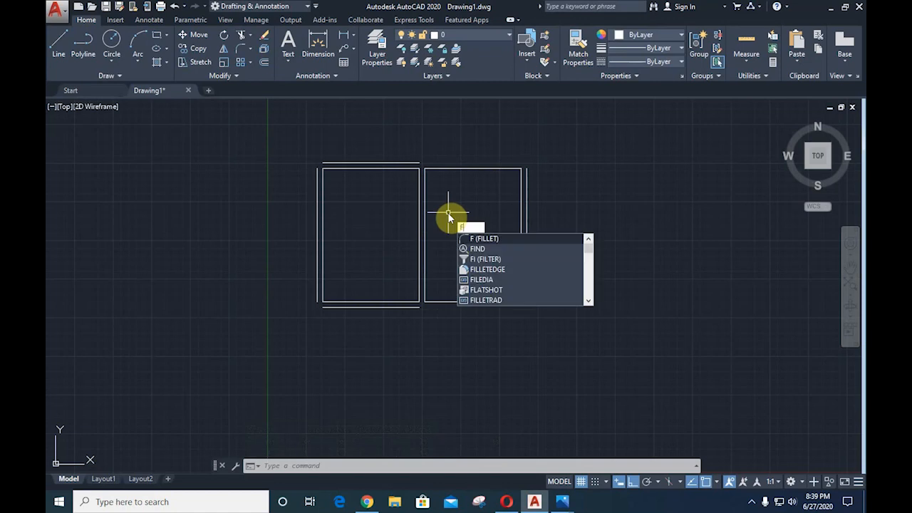
key(Return)
click(526, 194)
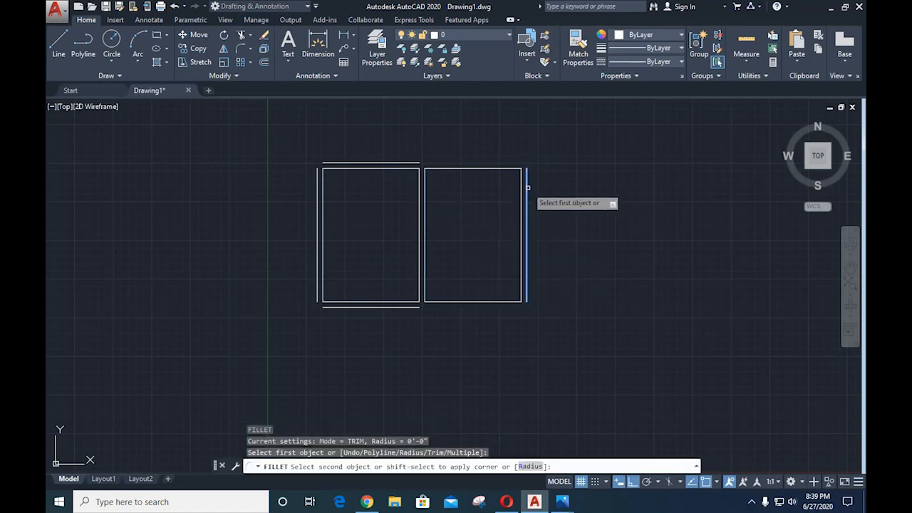
click(408, 164)
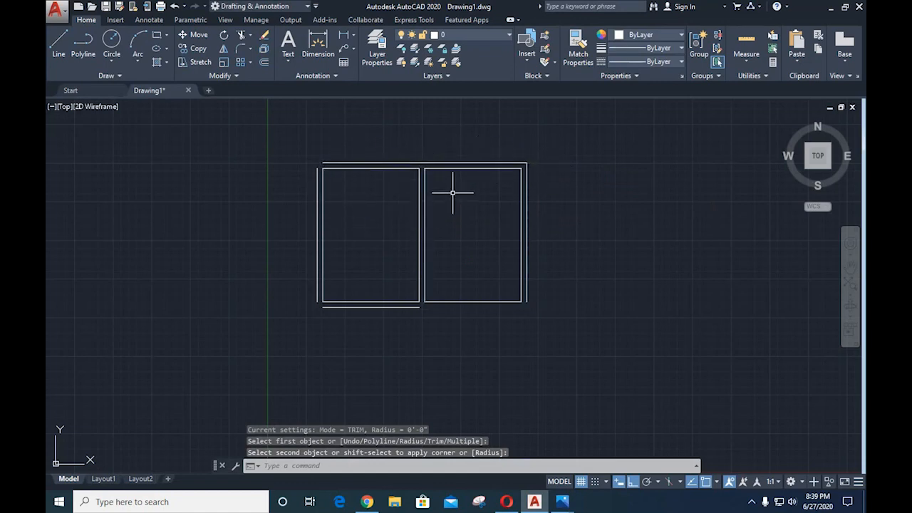
- Fillet the right outer wall line with the lower outer wall line to close the building's lower-right corner
text(f)
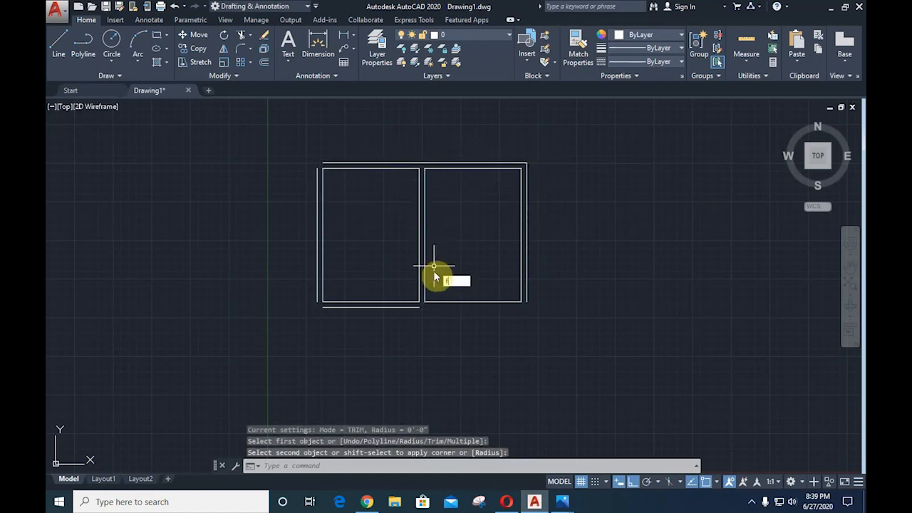
key(Return)
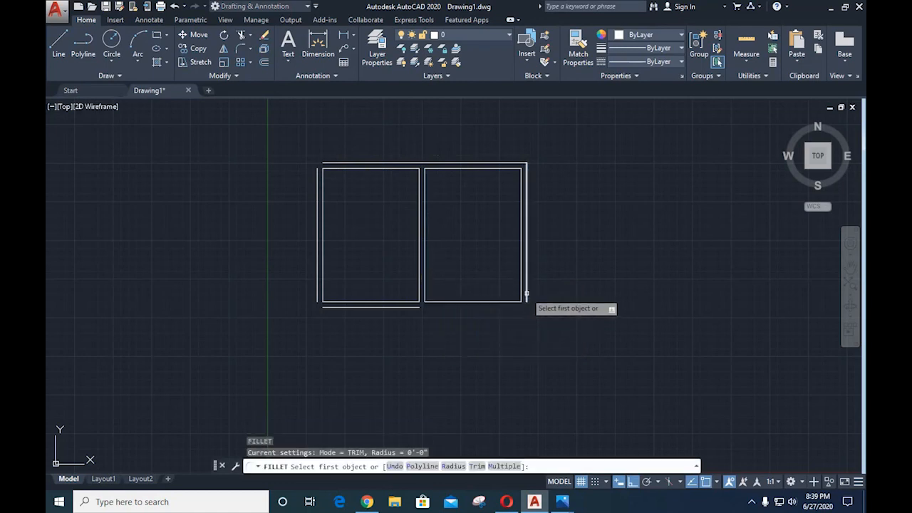
click(527, 293)
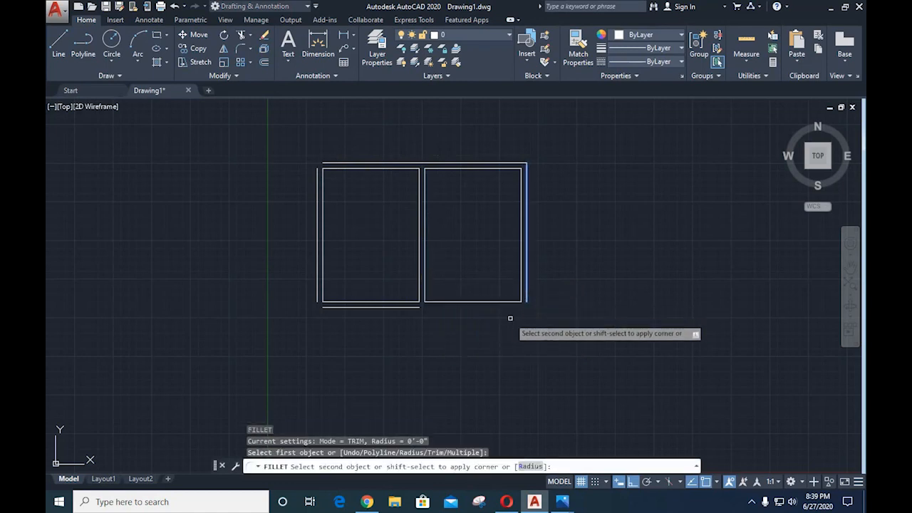
click(391, 308)
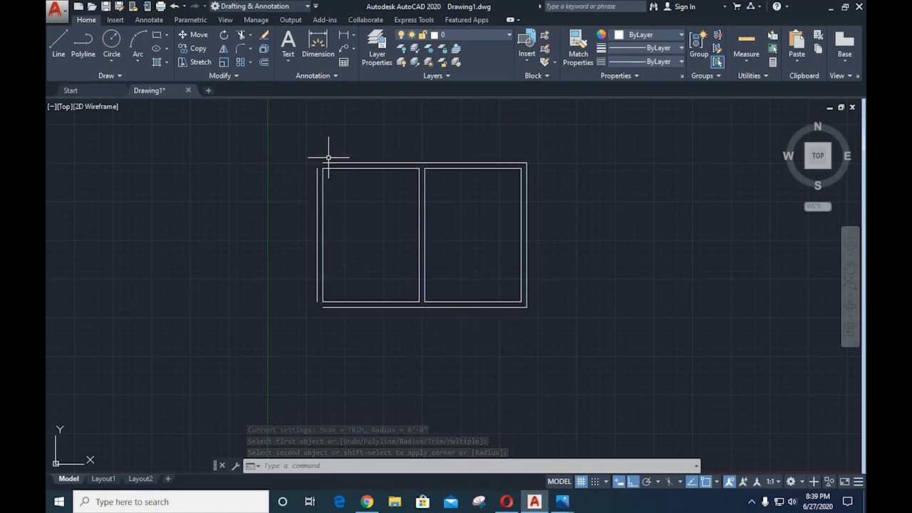
- Fillet the left outer wall line with the upper and lower outer wall lines to close the building's two left corners
key(Return)
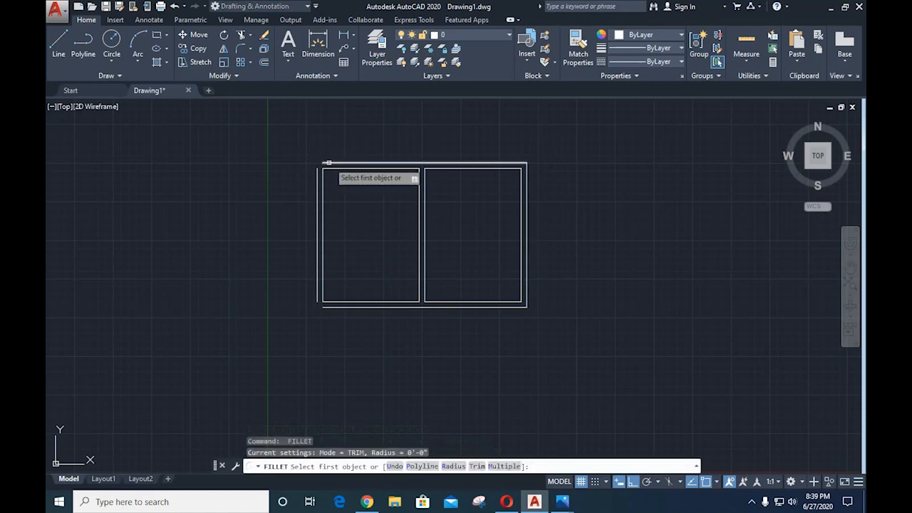
click(327, 165)
click(316, 180)
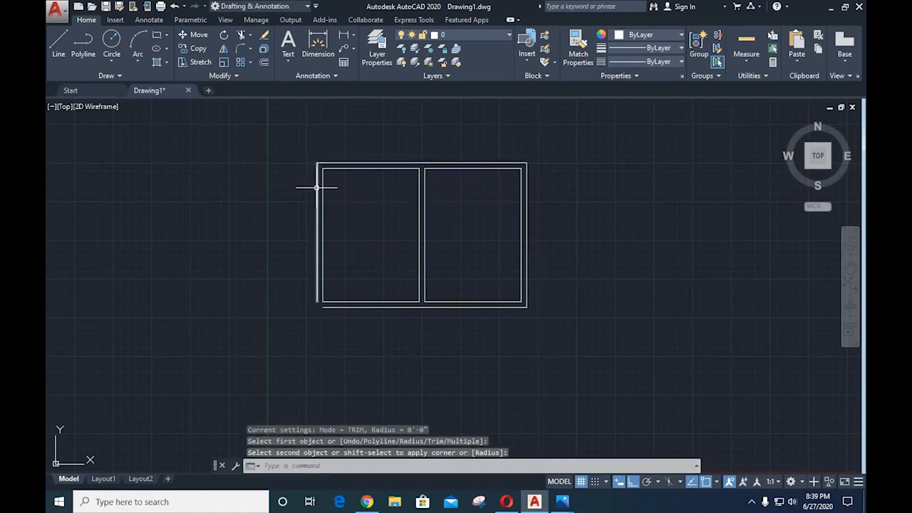
key(Return)
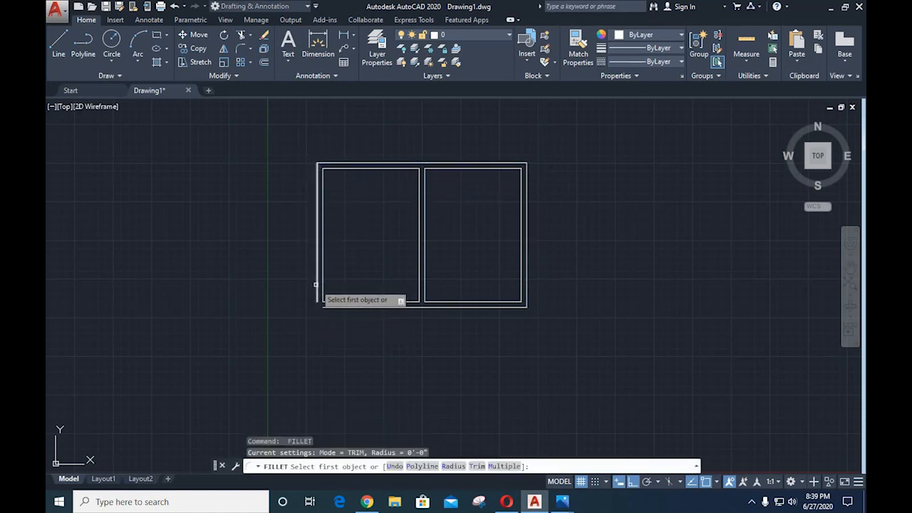
click(316, 284)
click(325, 306)
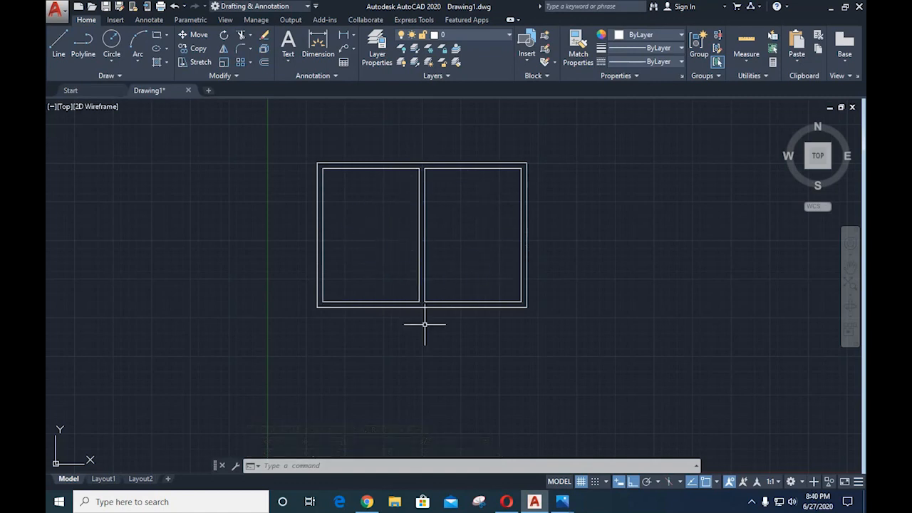
- Switch to the Plan for Practice image in Photos, examine the verandah dimensions up close, and return to AutoCAD
mouse_move(562, 501)
click(510, 463)
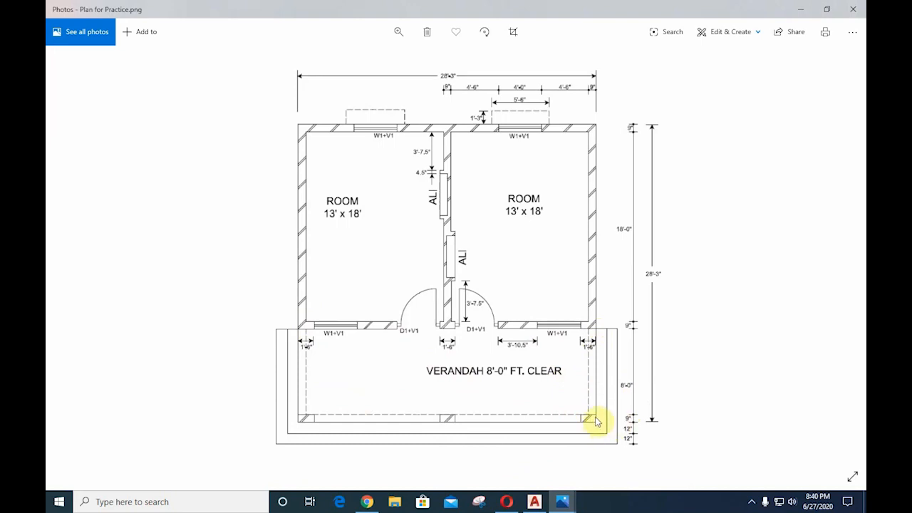
click(399, 31)
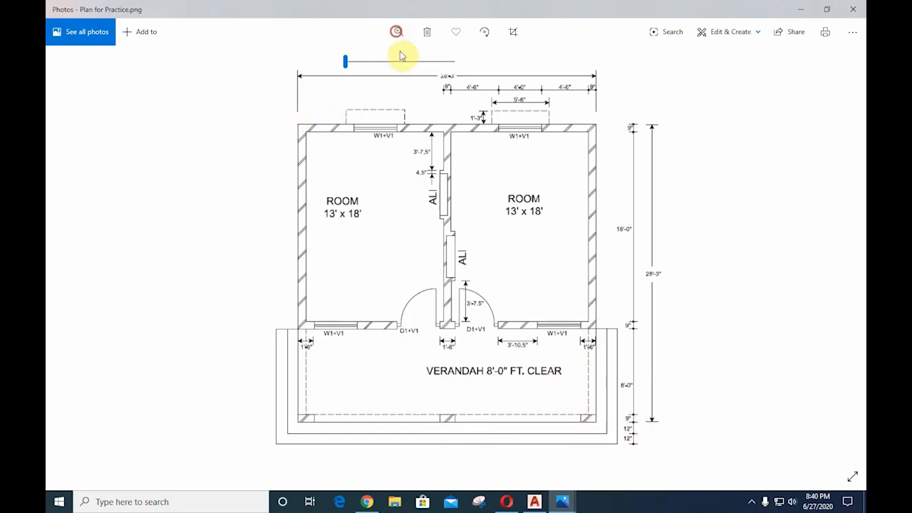
drag(345, 61, 363, 62)
drag(503, 243, 313, 95)
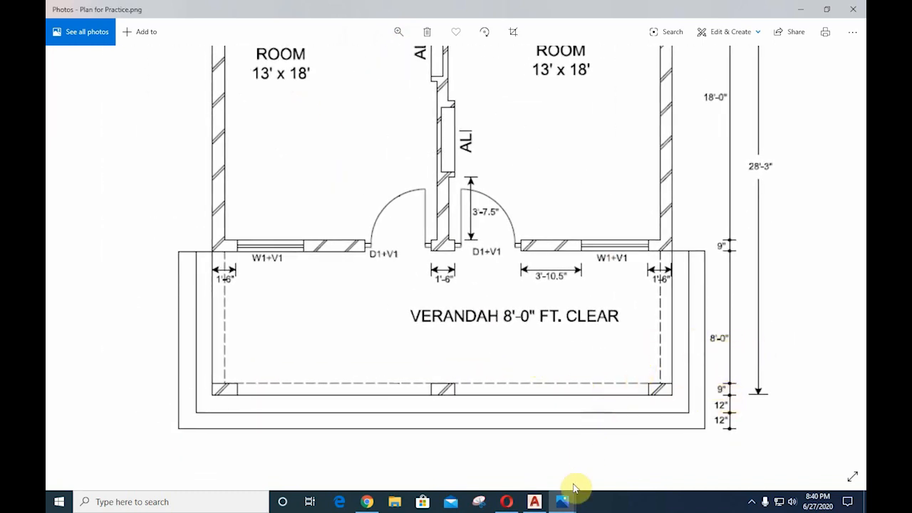
click(535, 502)
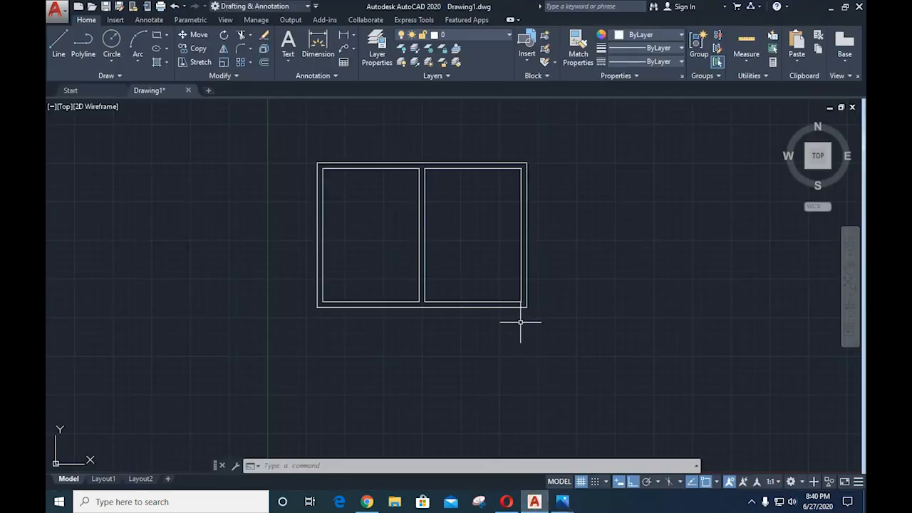
- Draw the verandah outline from the building's lower-right corner: 8'9" down, across to the left wall line, and up to the lower-left corner
text(l)
key(Return)
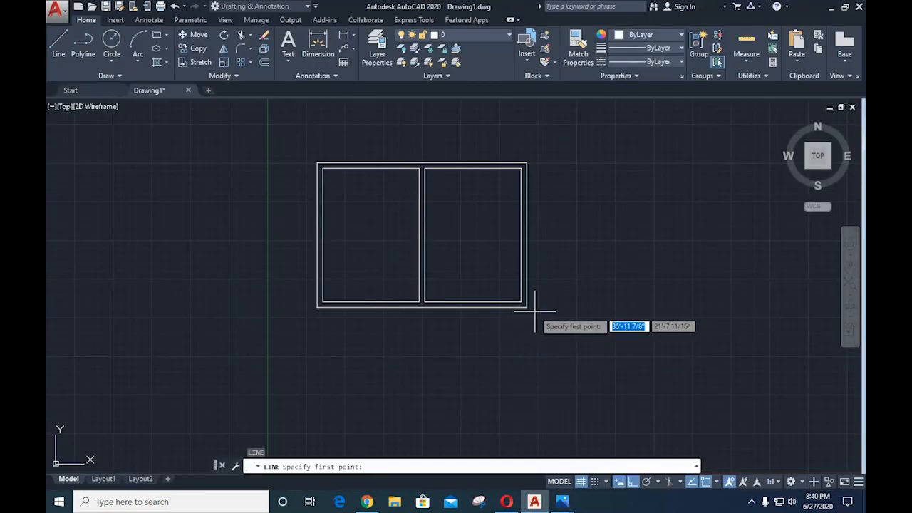
click(526, 308)
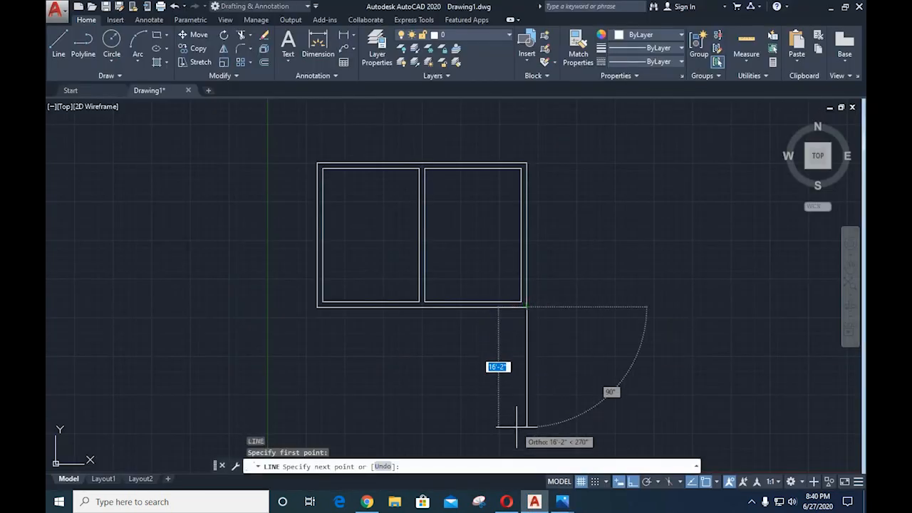
text(8')
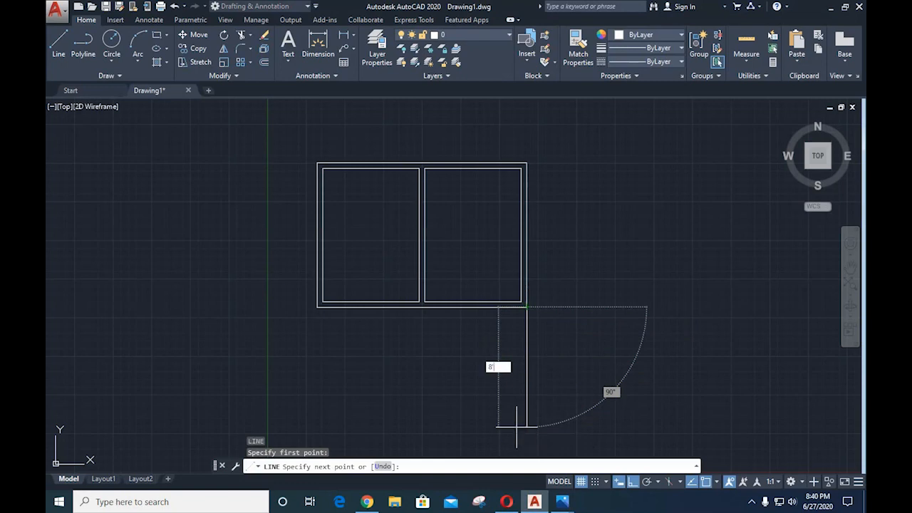
text(9)
key(Return)
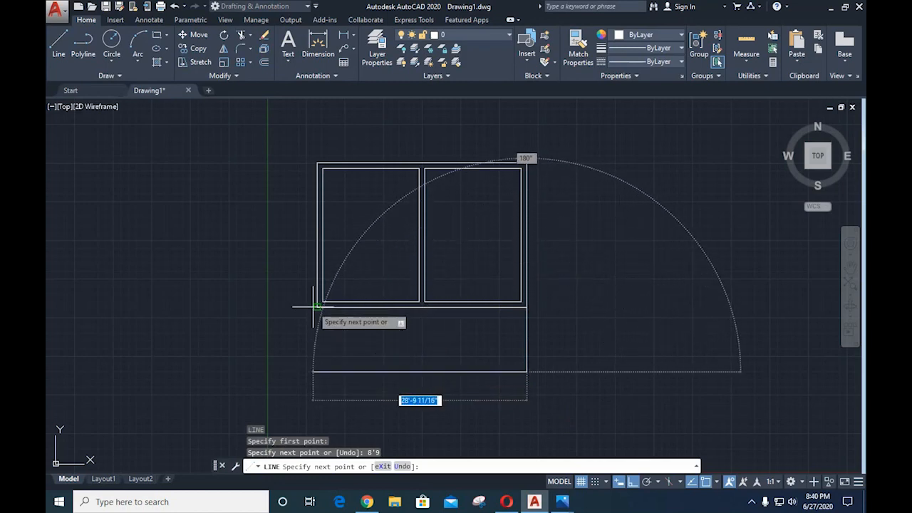
click(317, 371)
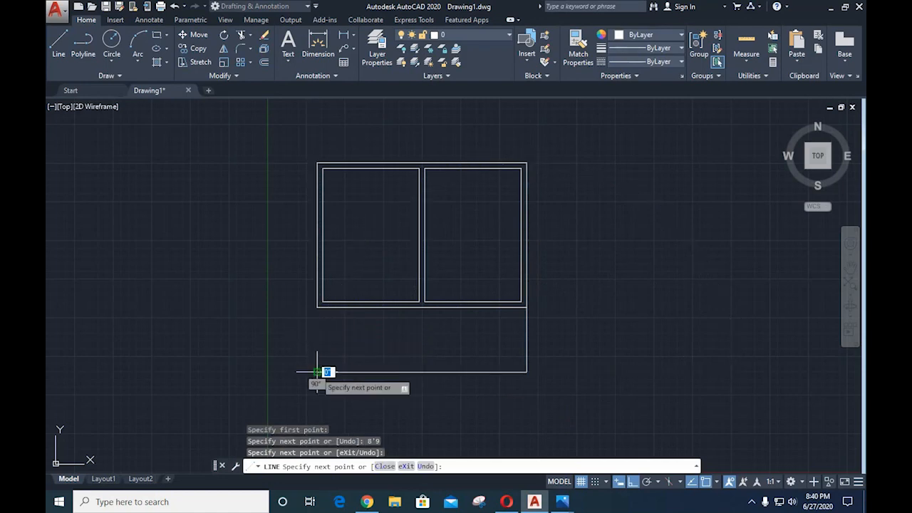
click(317, 308)
key(Escape)
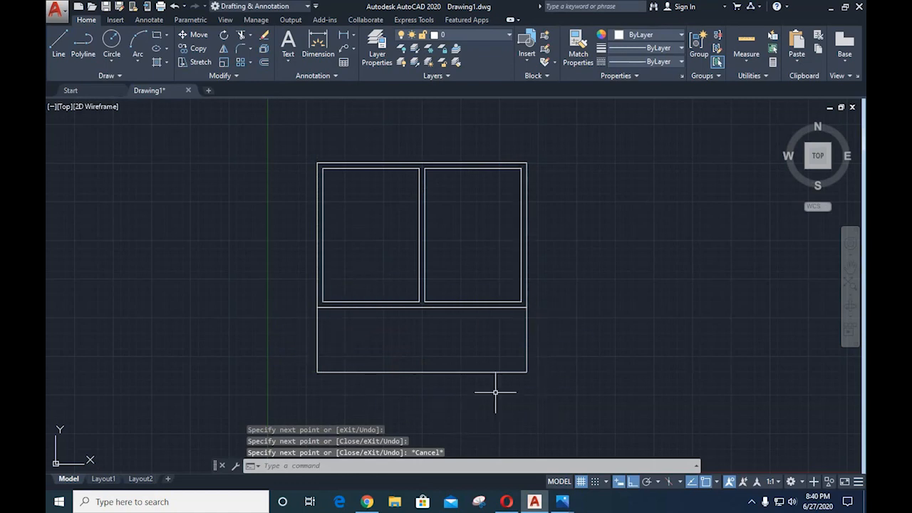
- Consult the reference plan for the step widths and offset the verandah's right, front and left lines 12" outward
click(562, 502)
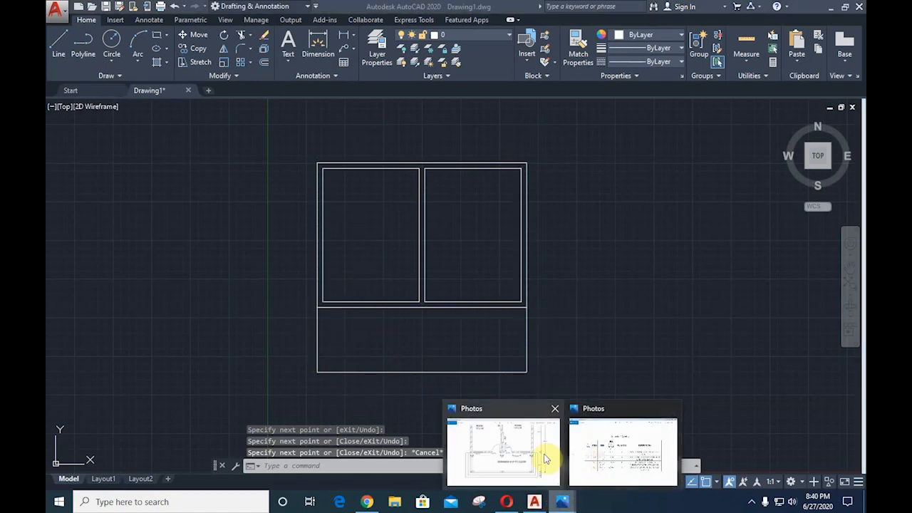
click(546, 459)
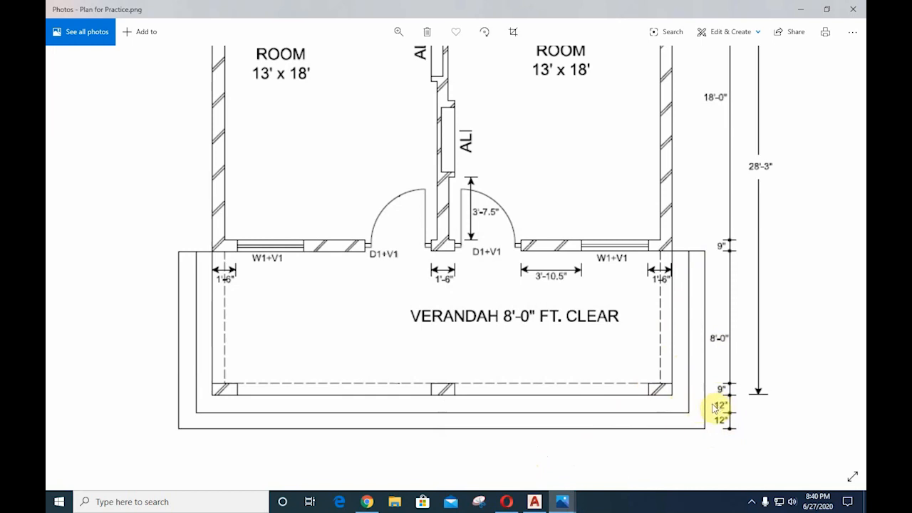
click(534, 501)
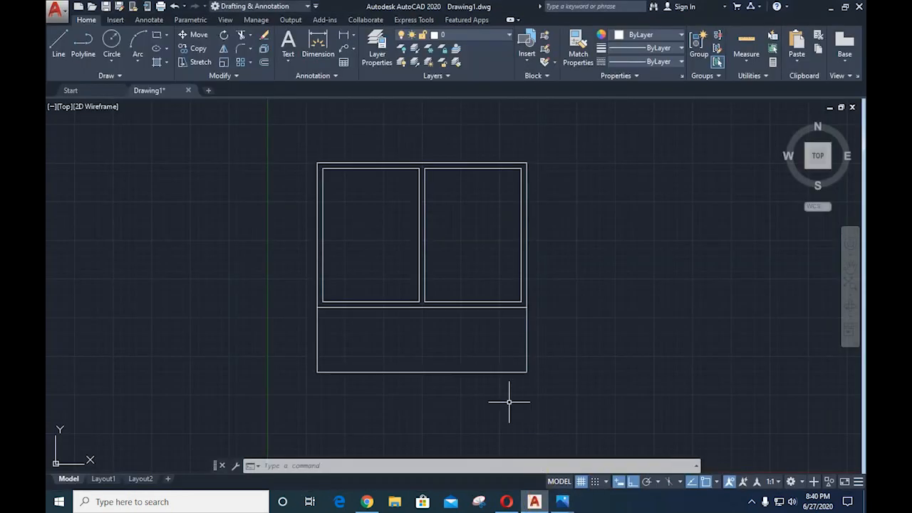
text(o)
key(Return)
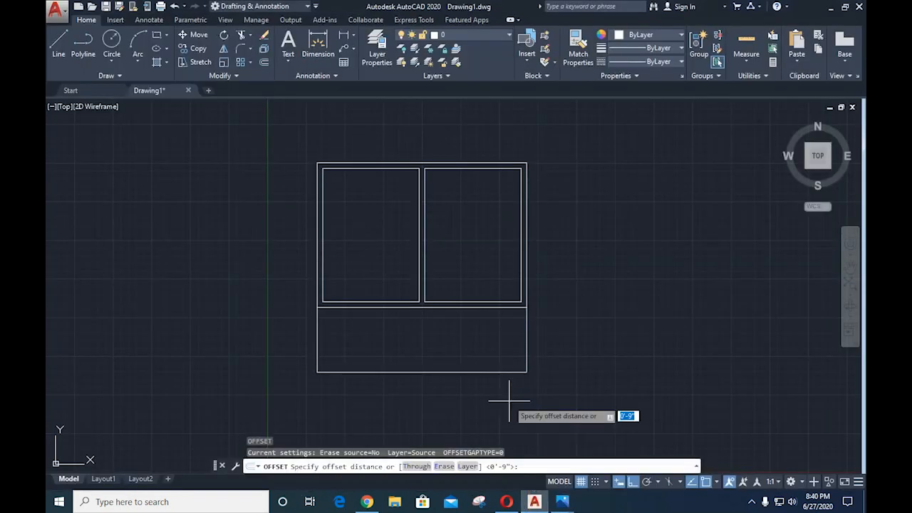
text(12)
key(Return)
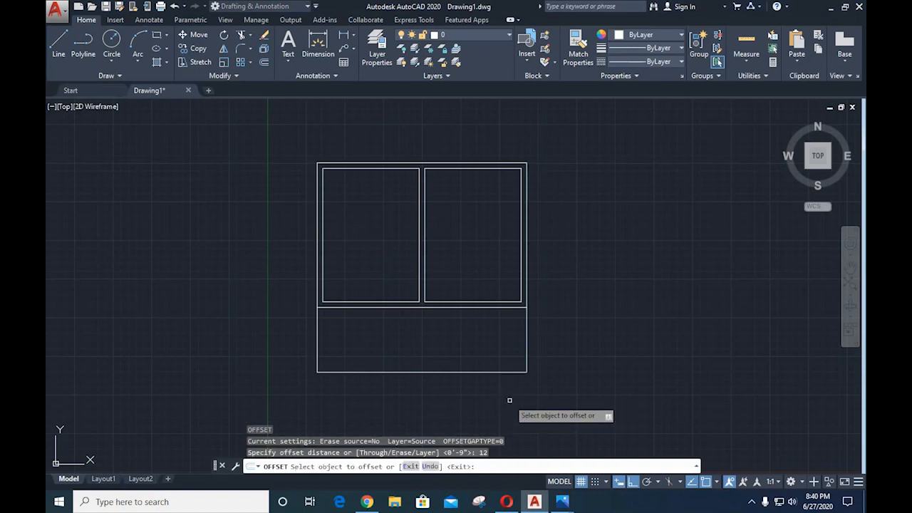
click(526, 342)
click(568, 332)
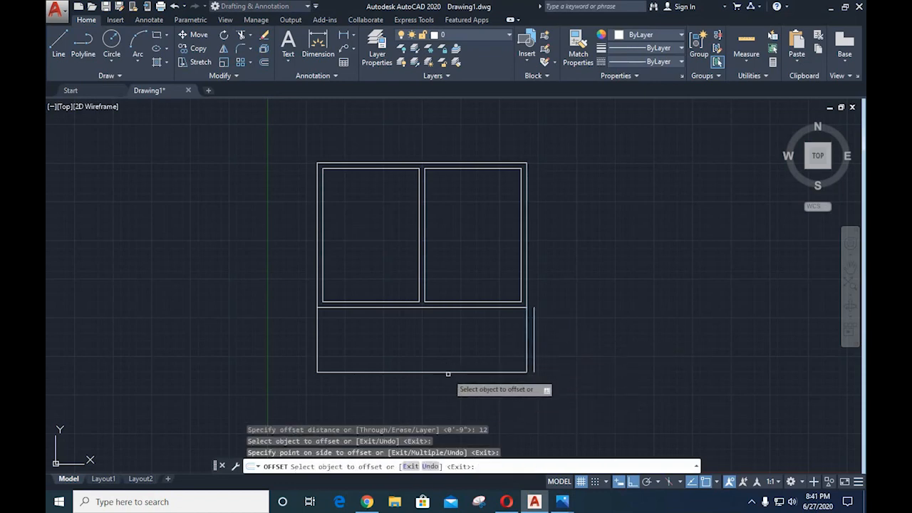
click(448, 370)
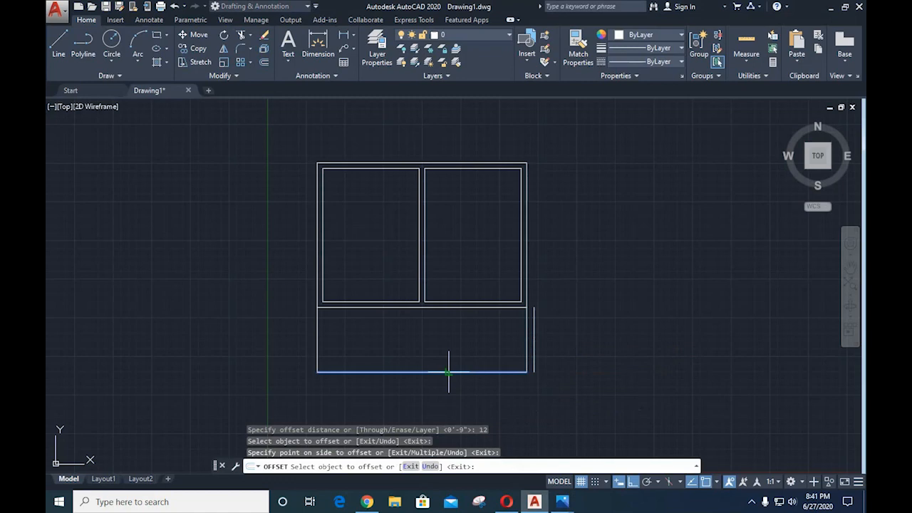
click(393, 379)
click(317, 330)
click(278, 328)
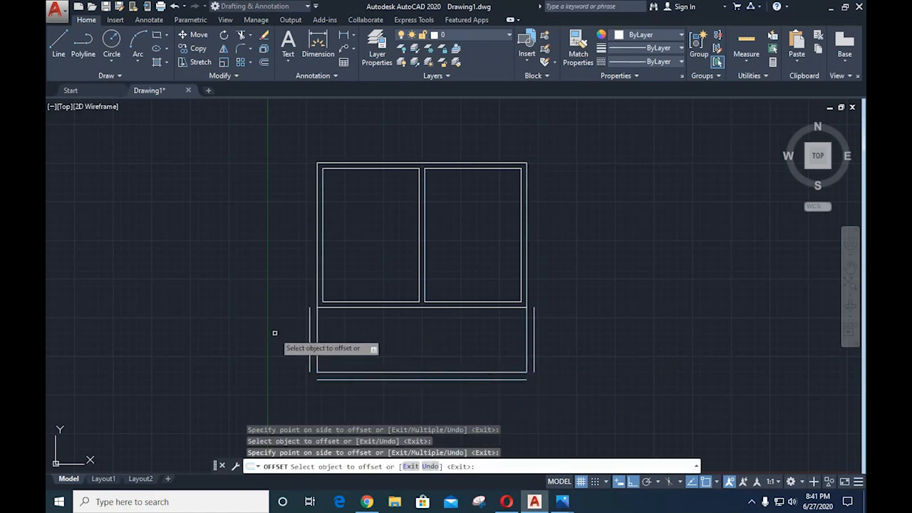
- Offset the three first-step lines around the verandah another 12" outward to form the second step
click(534, 357)
click(552, 350)
click(429, 379)
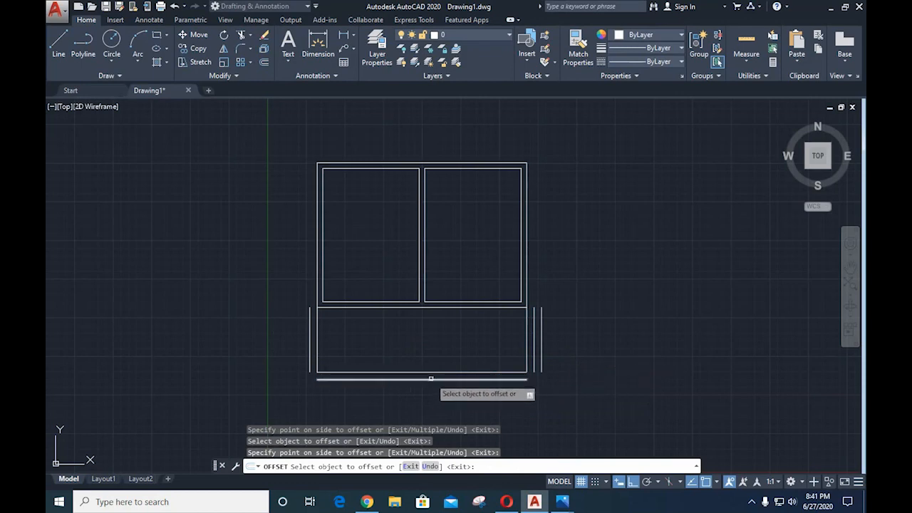
click(431, 390)
click(310, 329)
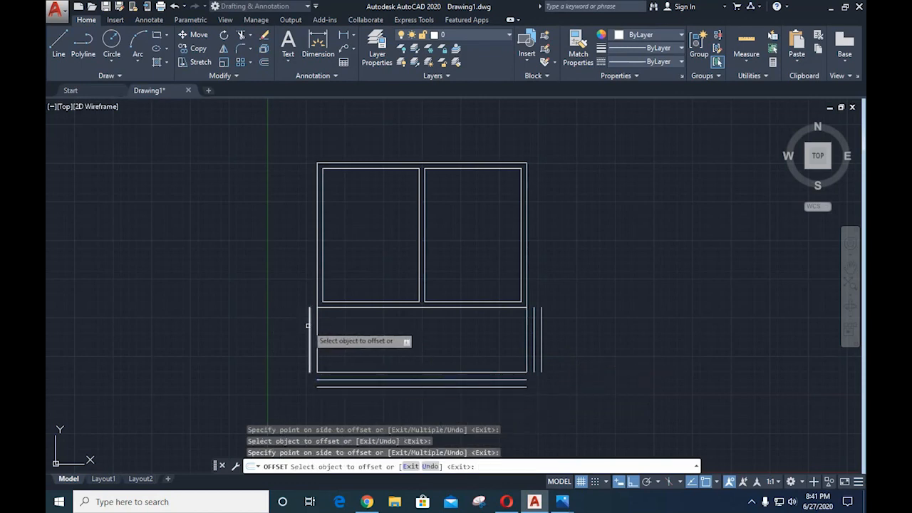
click(288, 327)
key(Escape)
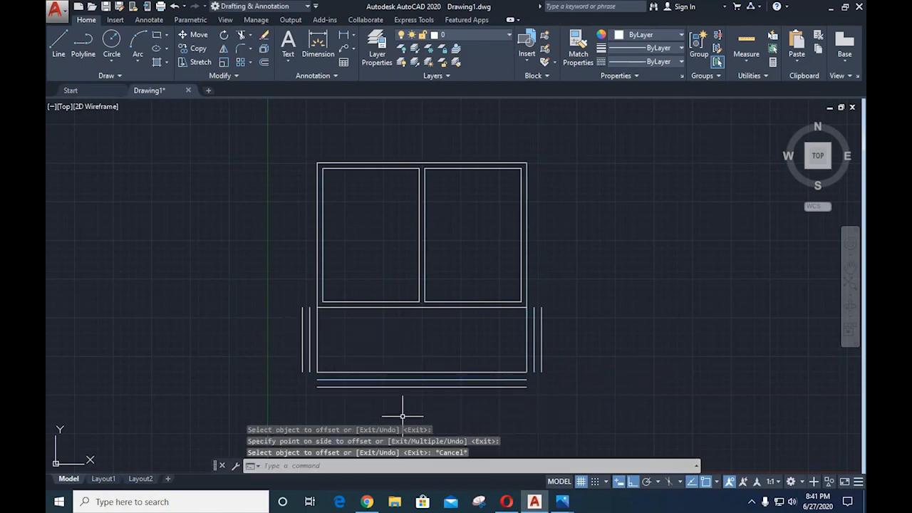
- Fillet the inner step lines on the verandah's right and front sides to form their shared corner
scroll(449, 417, up, 2)
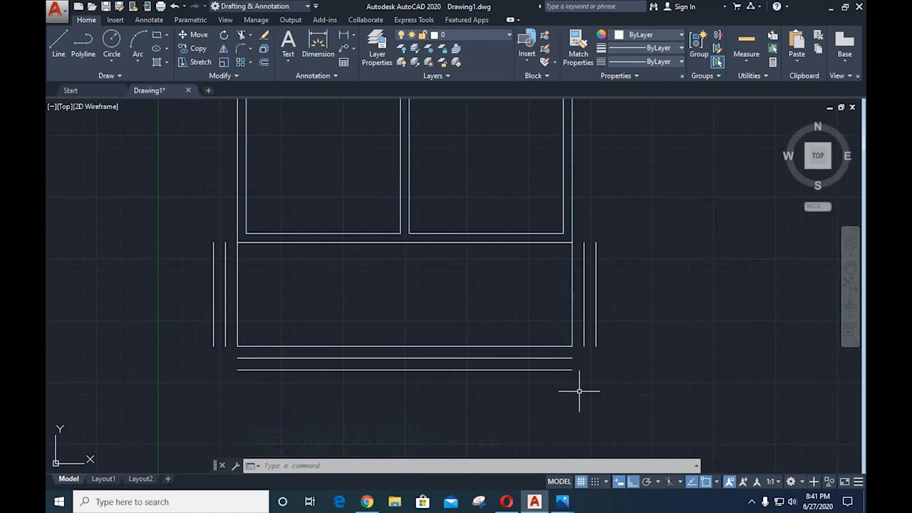
text(FI)
key(Return)
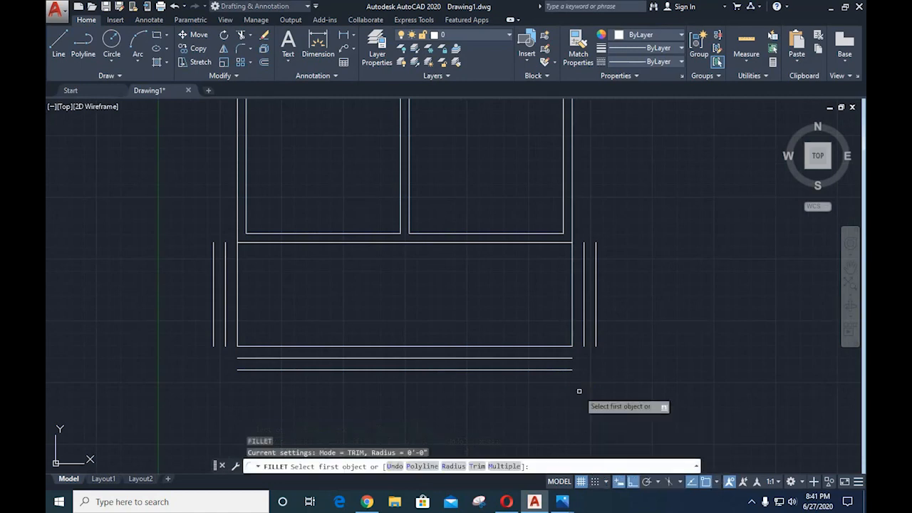
click(584, 335)
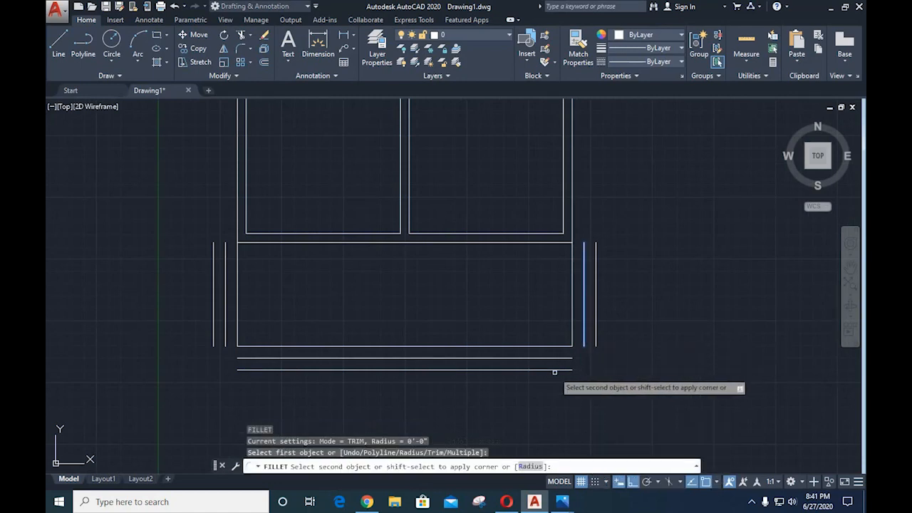
click(545, 358)
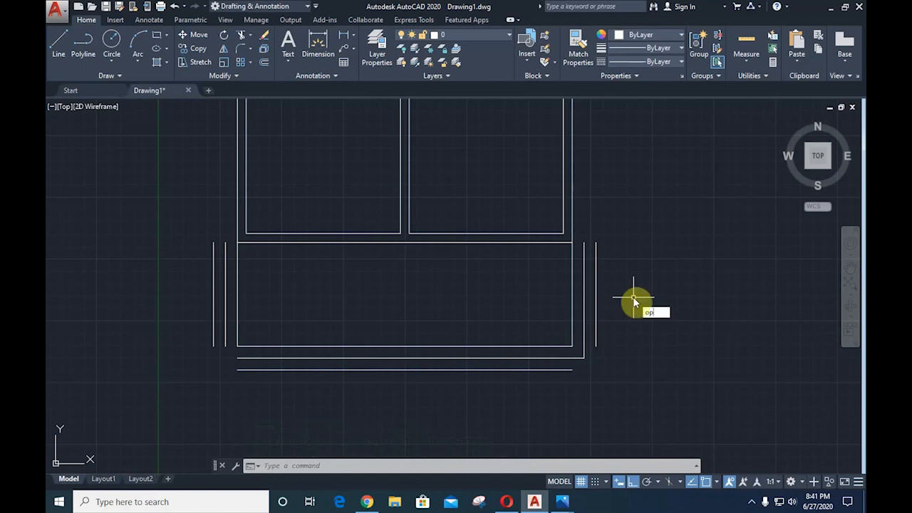
- Enlarge the pickbox size slightly in the selection options and apply the change
key(Return)
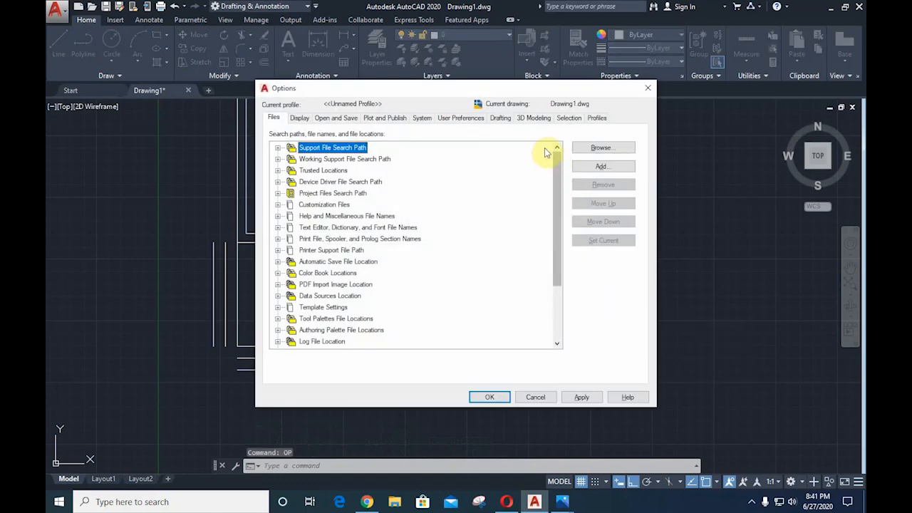
click(568, 118)
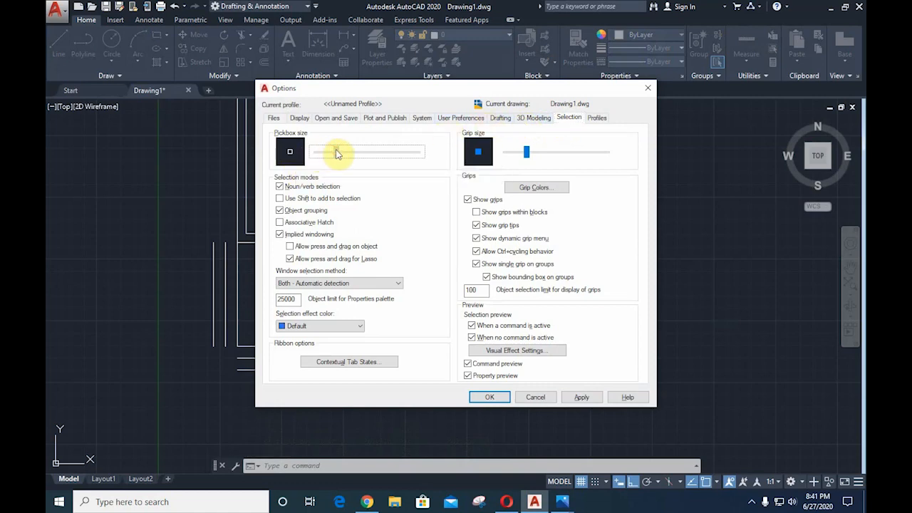
drag(337, 154, 343, 153)
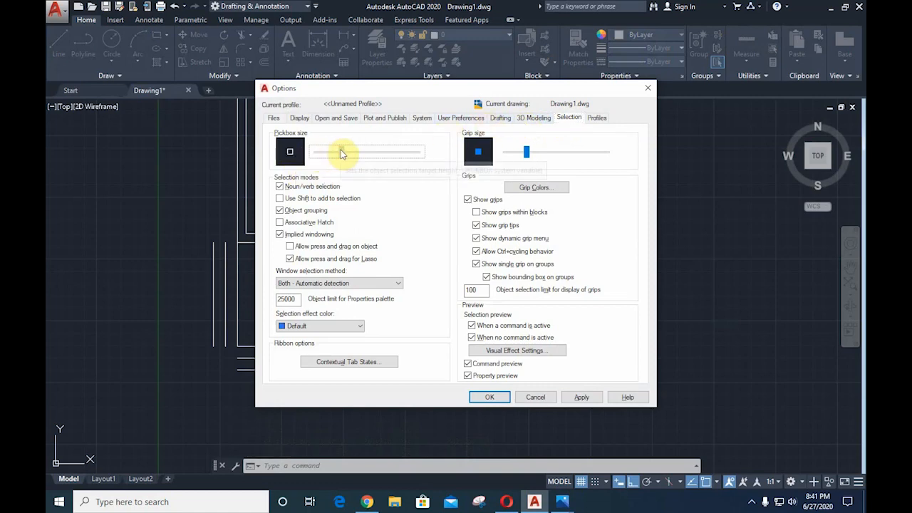
click(583, 397)
click(478, 398)
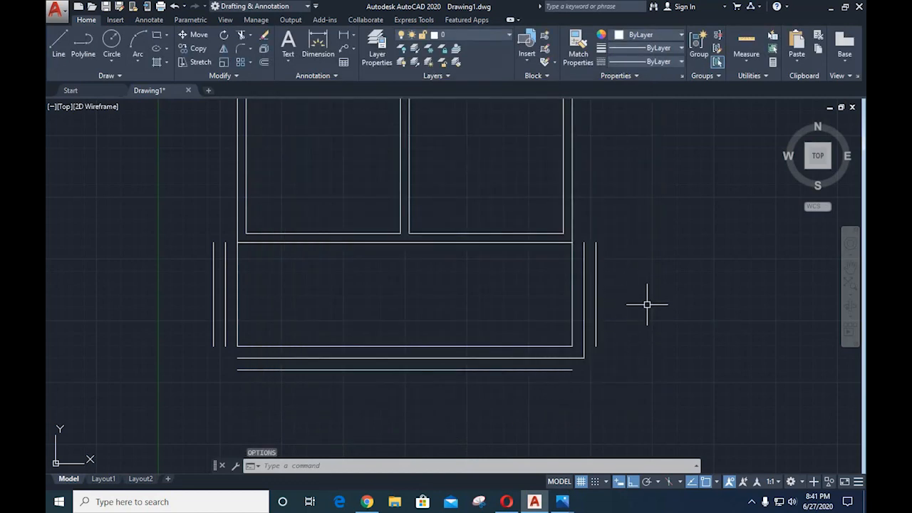
- Fillet the outer step lines on the verandah's right and front sides to form their shared corner
scroll(589, 301, down, 2)
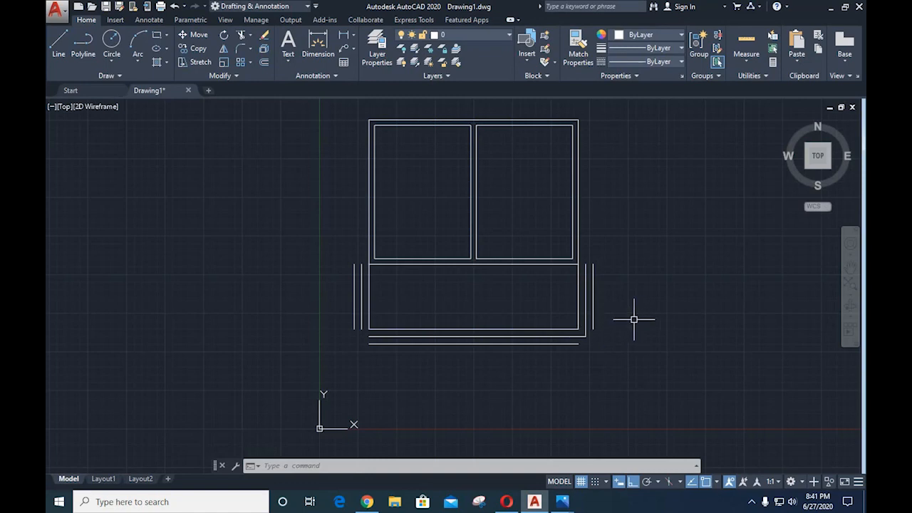
text(f)
key(Return)
click(594, 325)
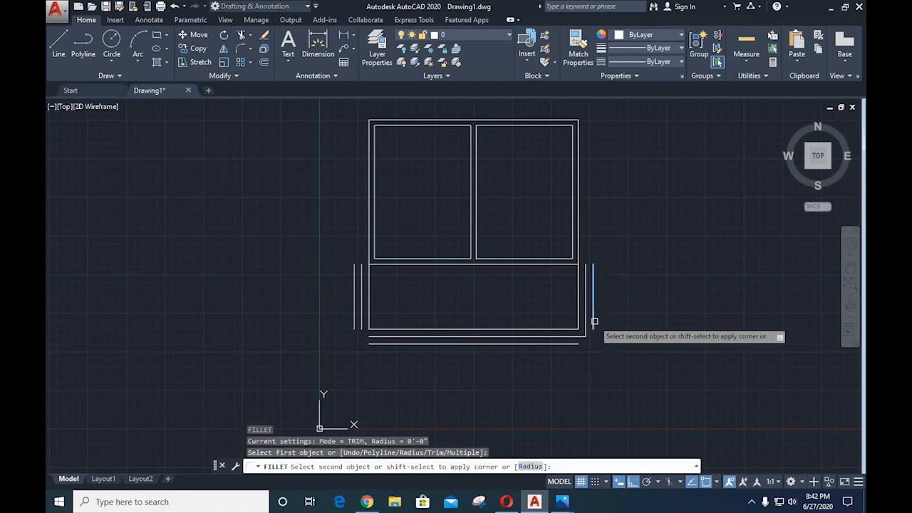
click(564, 346)
- Fillet the inner and outer step lines on the verandah's front and left sides to form both left corners
key(Return)
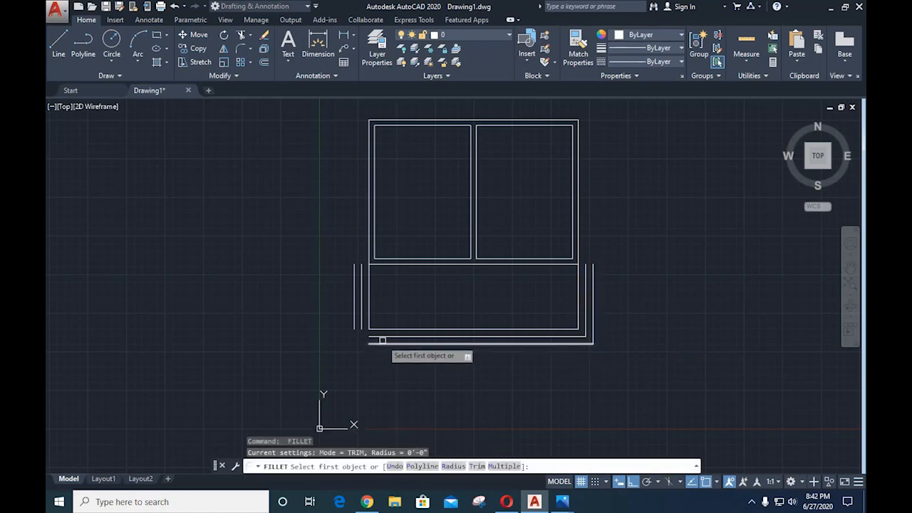
click(382, 337)
click(362, 317)
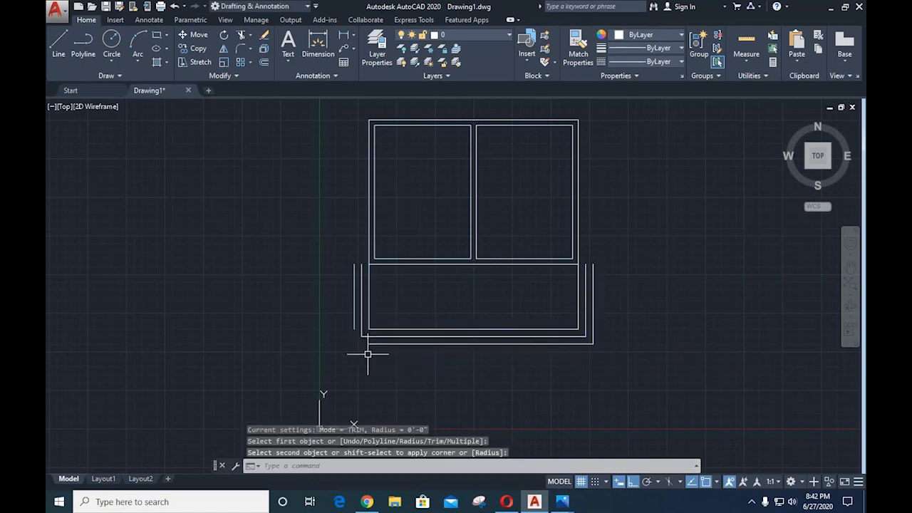
key(Return)
click(376, 343)
key(Escape)
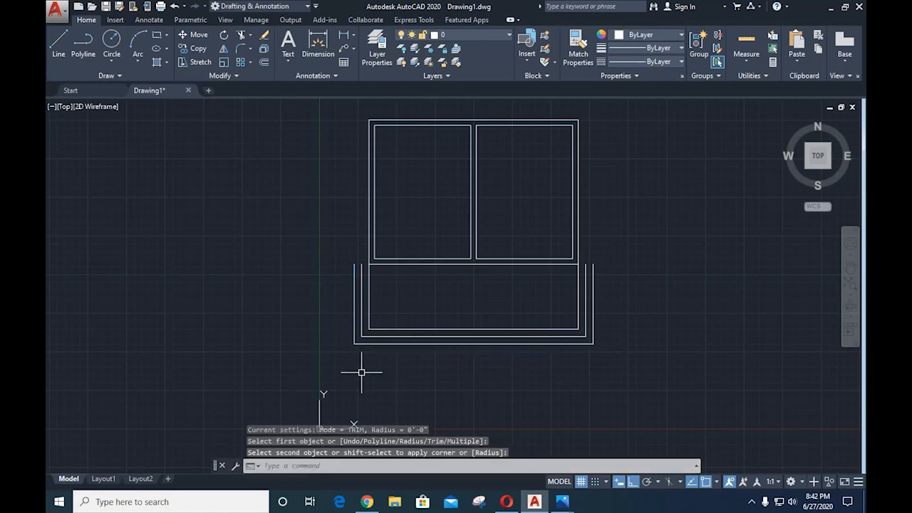
- Draw a line closing the right-side steps from the outer step line's upper end to the building's lower-right corner
scroll(404, 389, up, 2)
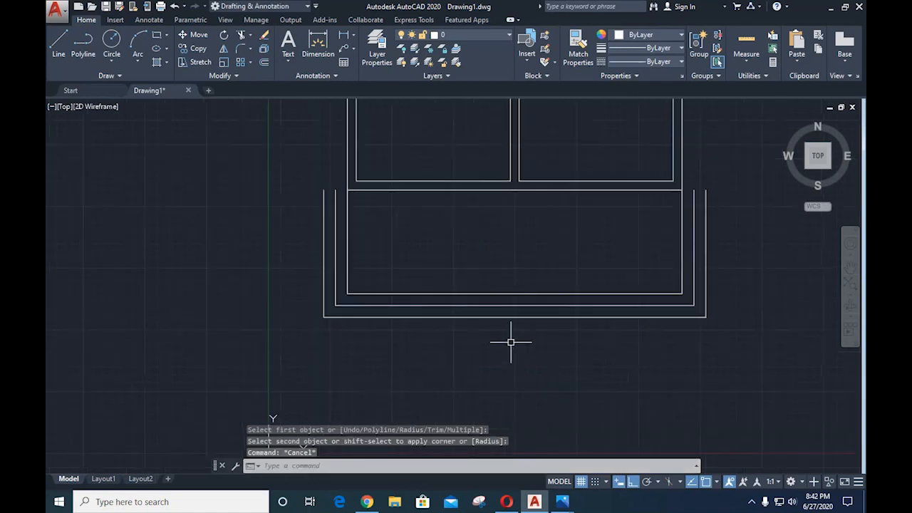
text(l)
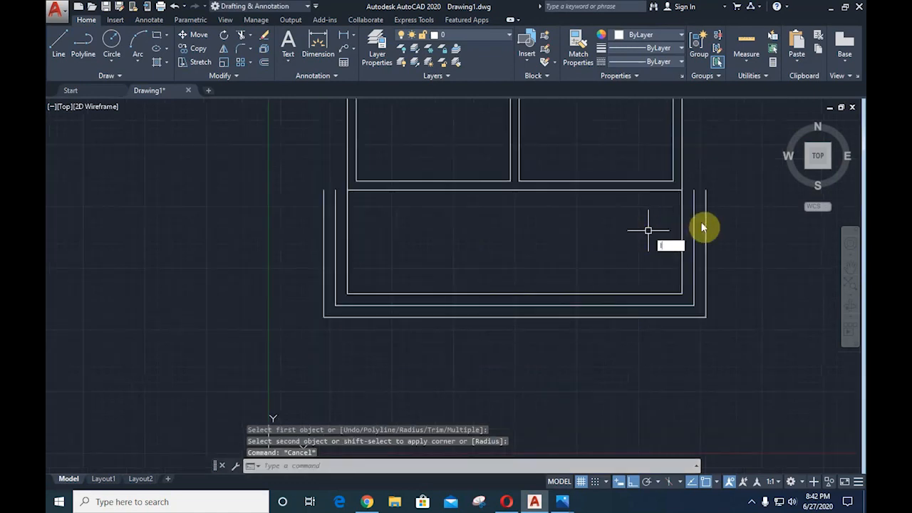
key(Return)
click(703, 189)
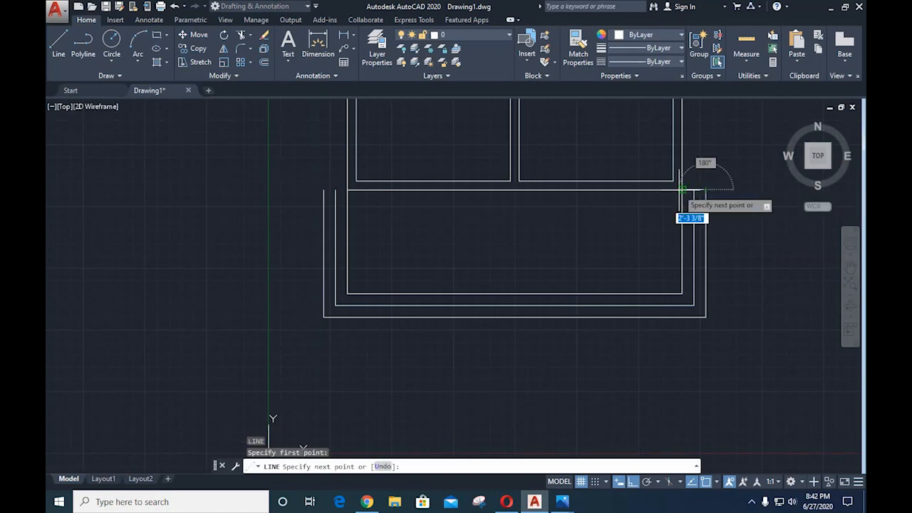
click(686, 206)
key(Escape)
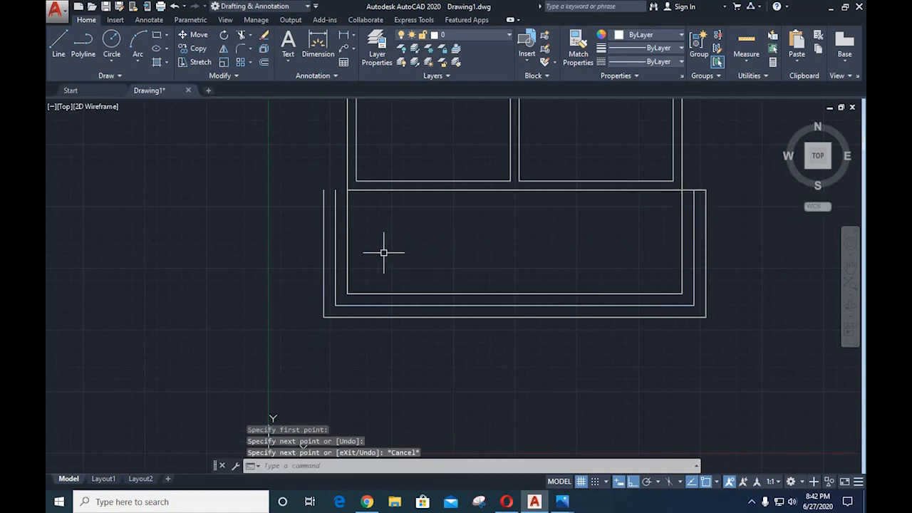
- Draw a line closing the upper ends of the left-side steps between the building's lower-left corner and the outer step line
key(Return)
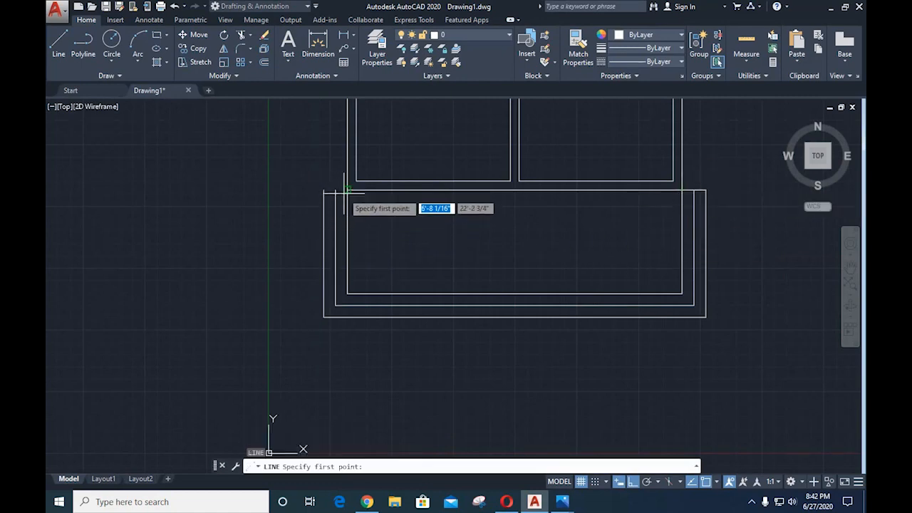
click(335, 189)
click(323, 189)
key(Escape)
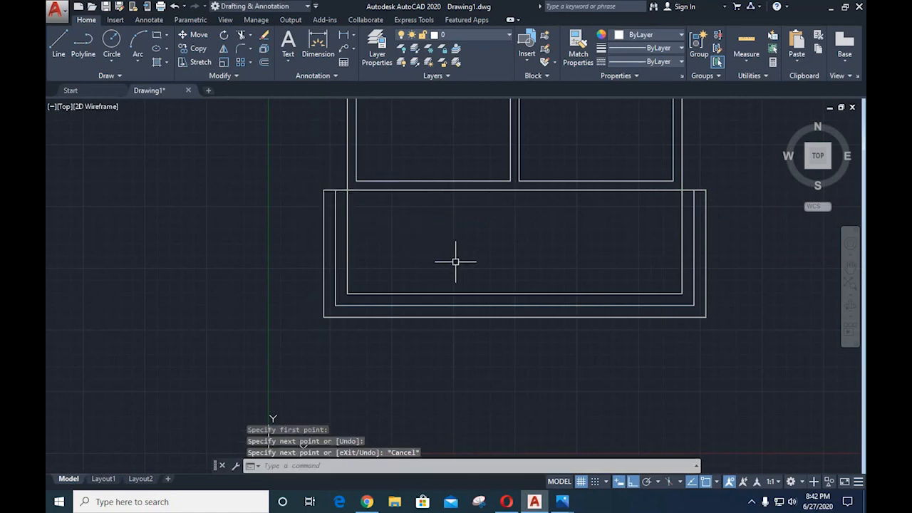
- Consult the reference plan for the pillar size and draw a 1'6" by 9" pillar rectangle inside the verandah's lower-right corner
mouse_move(562, 500)
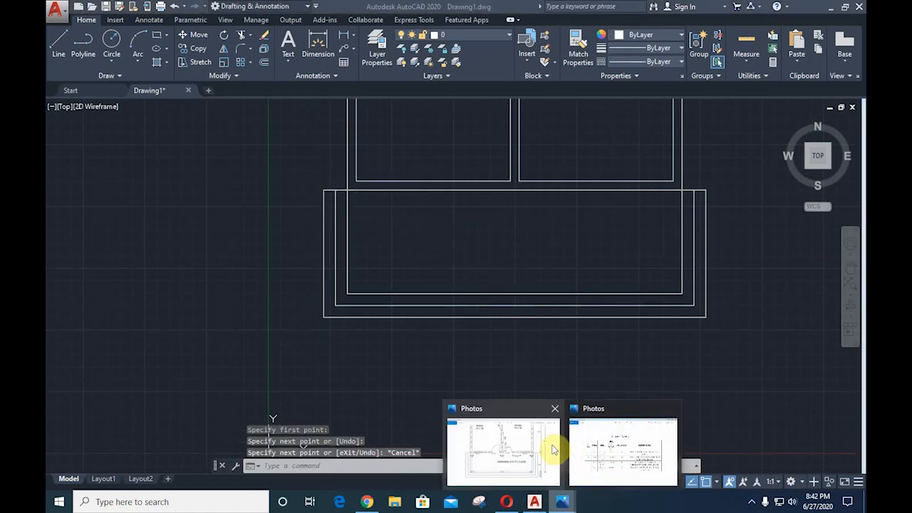
click(539, 450)
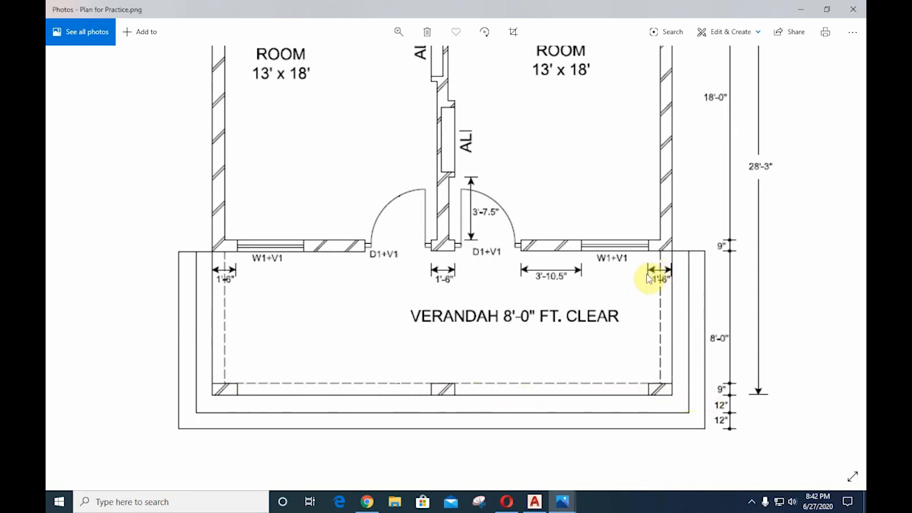
mouse_move(540, 505)
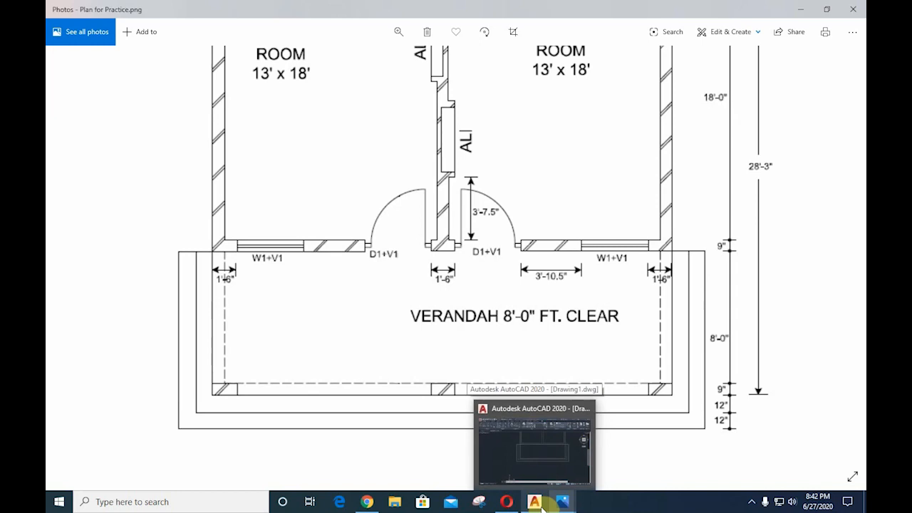
click(540, 505)
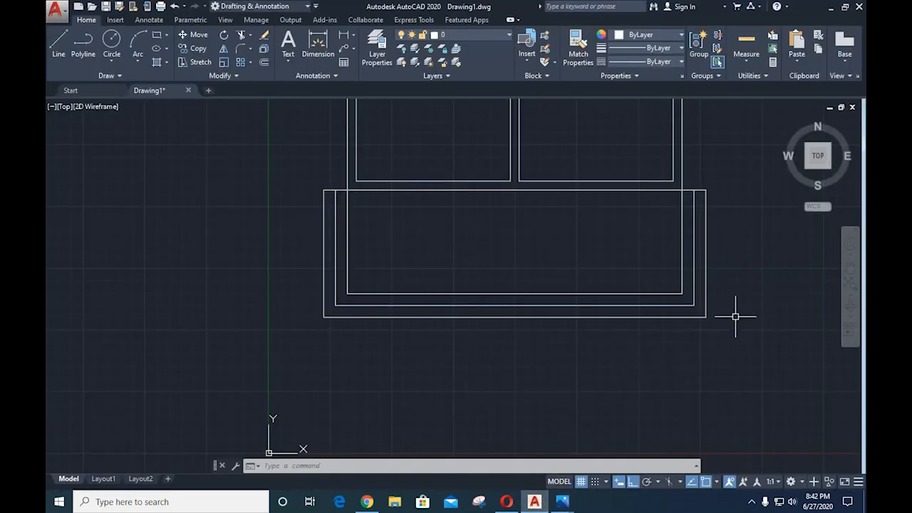
mouse_move(694, 344)
middle_down()
mouse_move(610, 381)
mouse_move(525, 387)
middle_up()
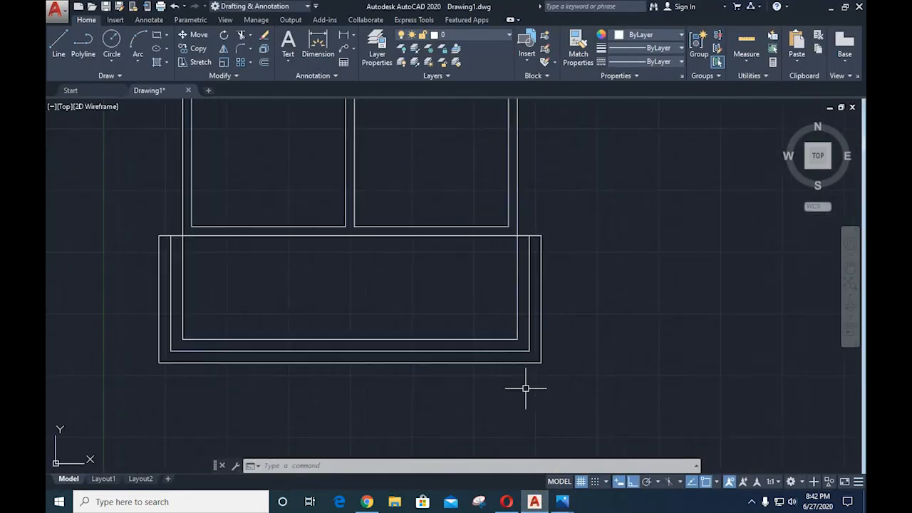
scroll(510, 353, up, 2)
scroll(513, 354, down, 2)
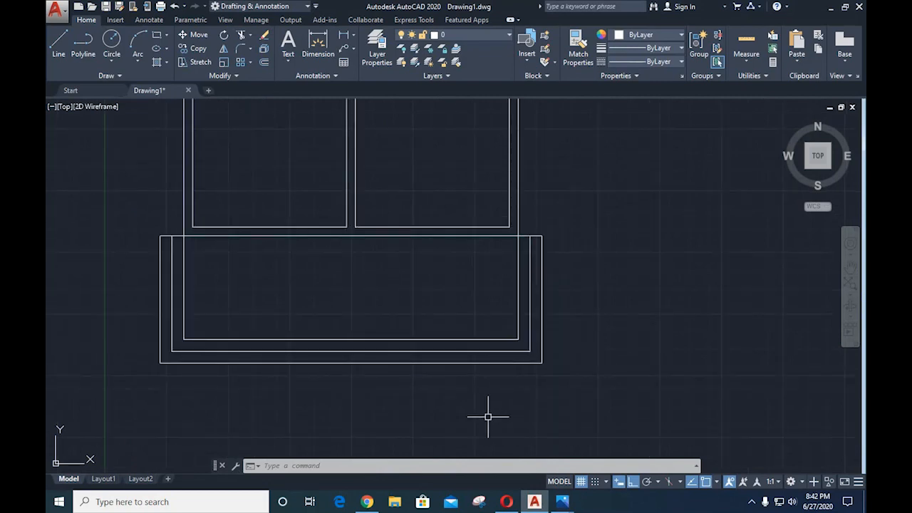
text(l)
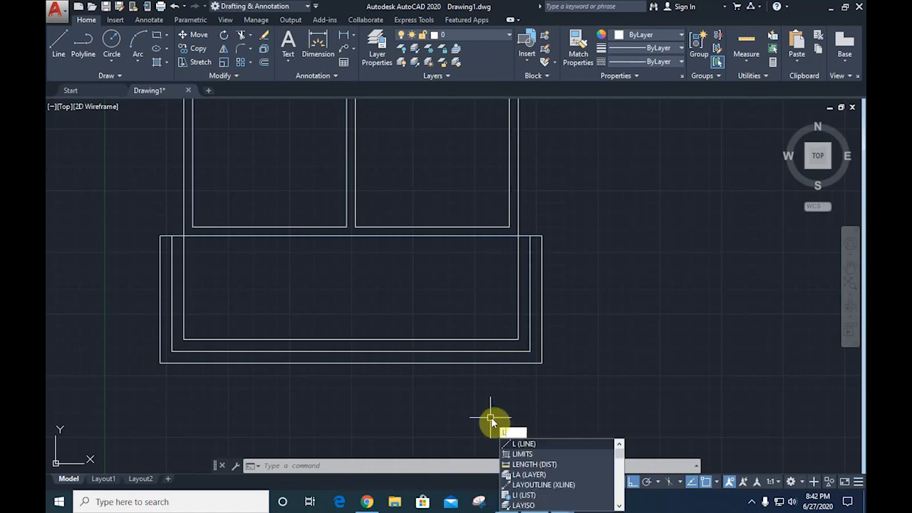
key(Return)
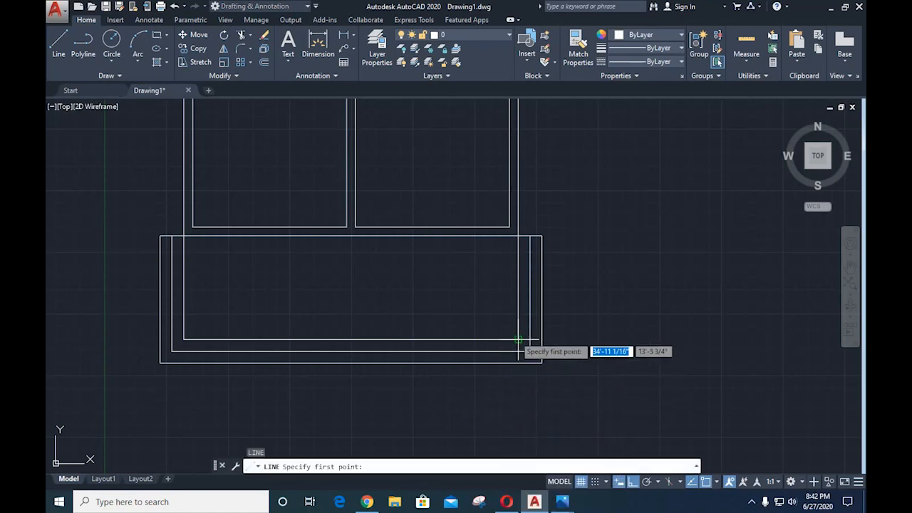
click(517, 340)
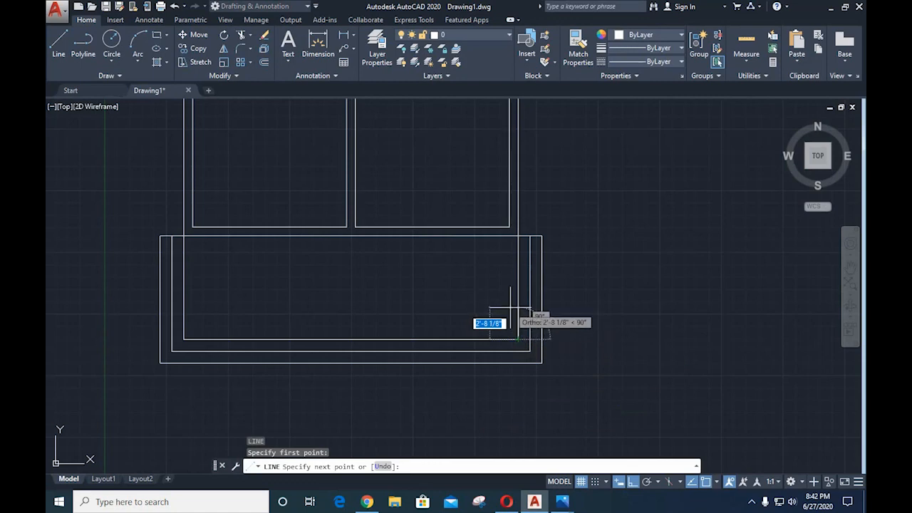
text(9)
key(Return)
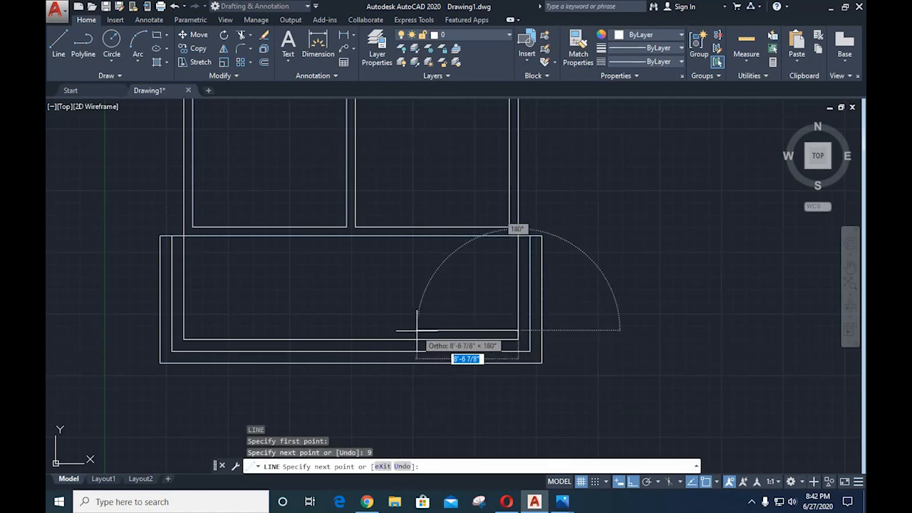
text(1)
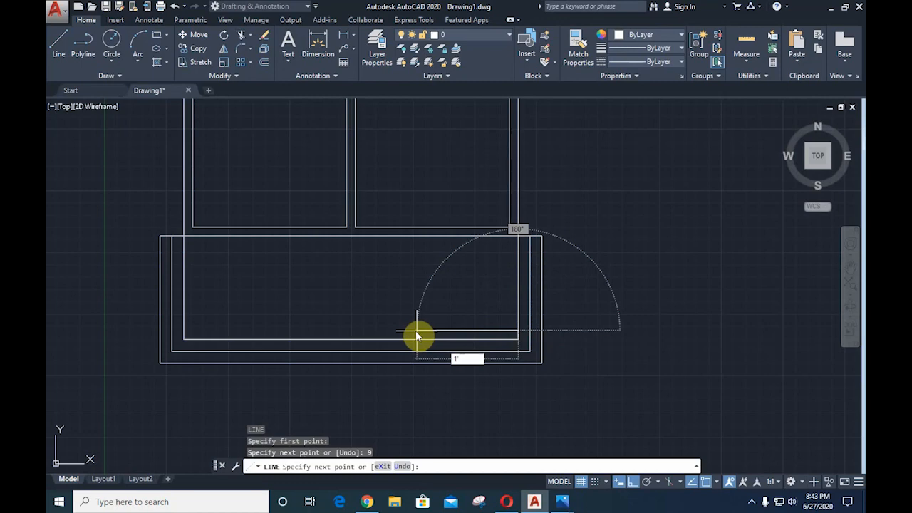
text('6)
key(Return)
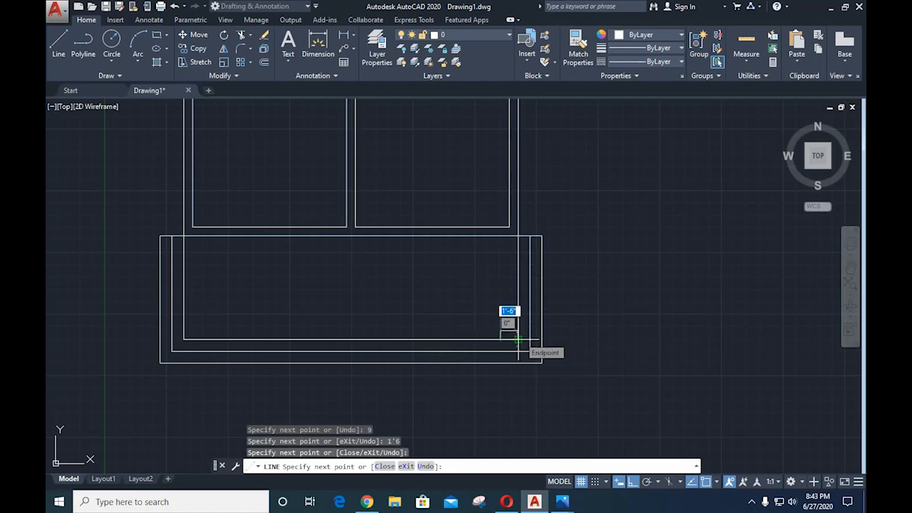
scroll(518, 339, up, 10)
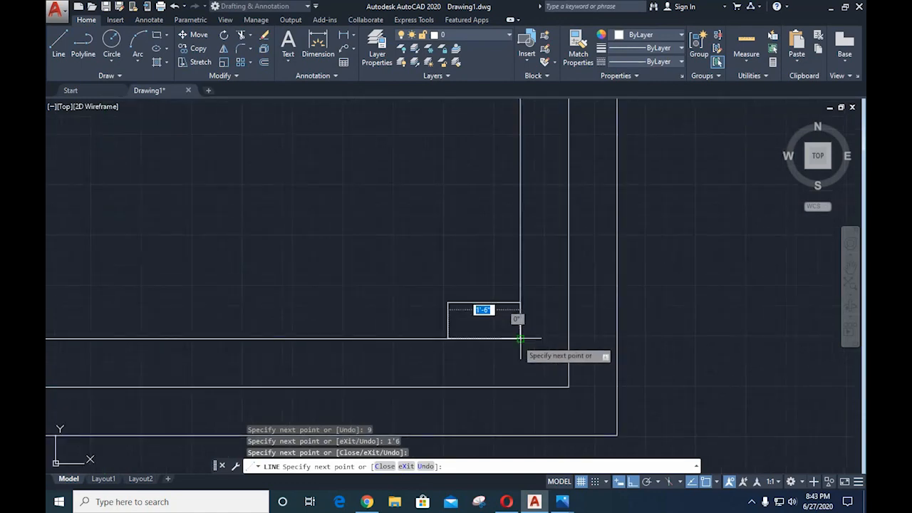
scroll(525, 336, up, 2)
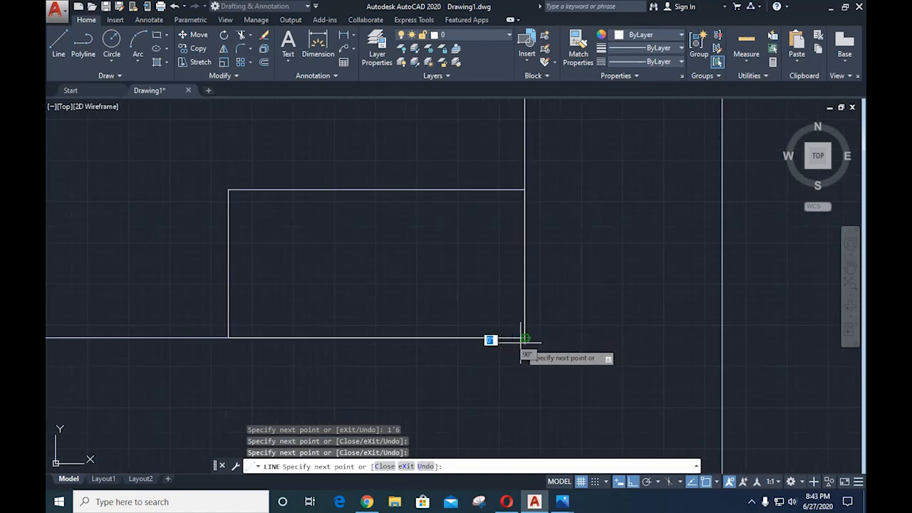
key(Escape)
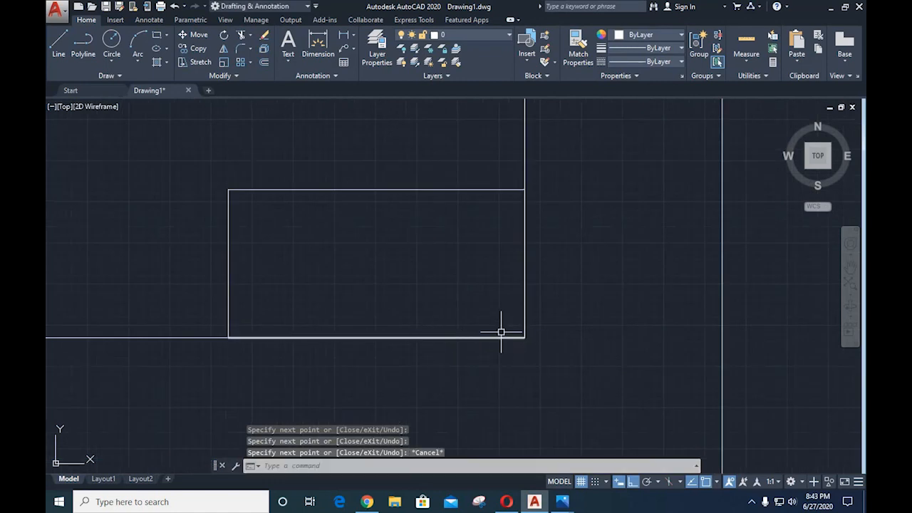
- Join the four lines of the pillar rectangle in the verandah's lower-right corner into a single polyline
click(338, 336)
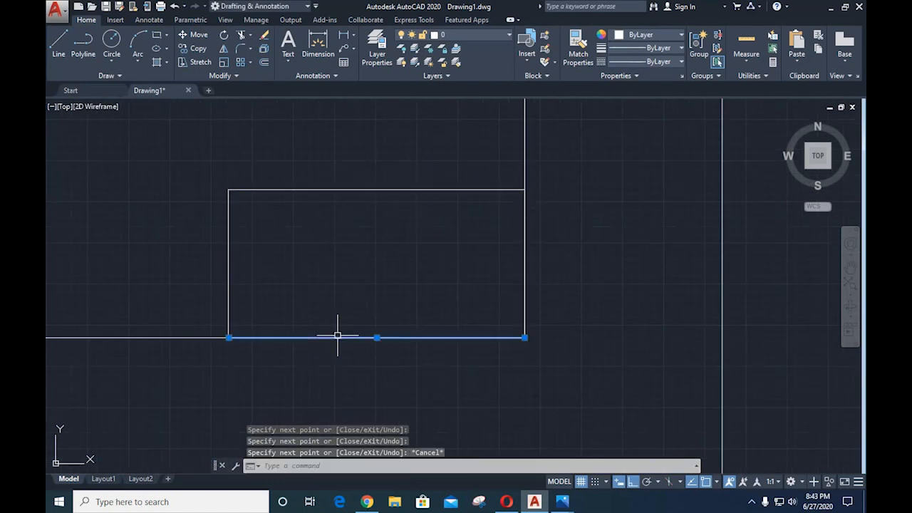
click(525, 282)
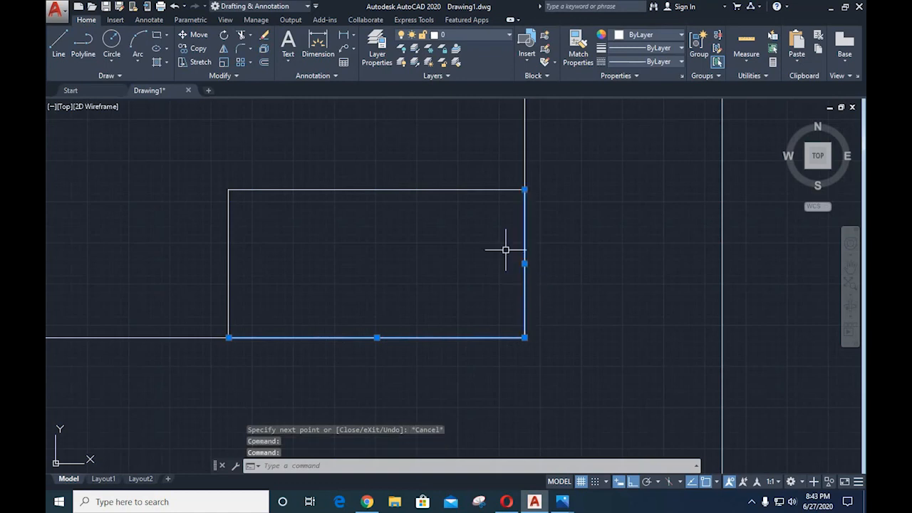
click(450, 190)
click(228, 251)
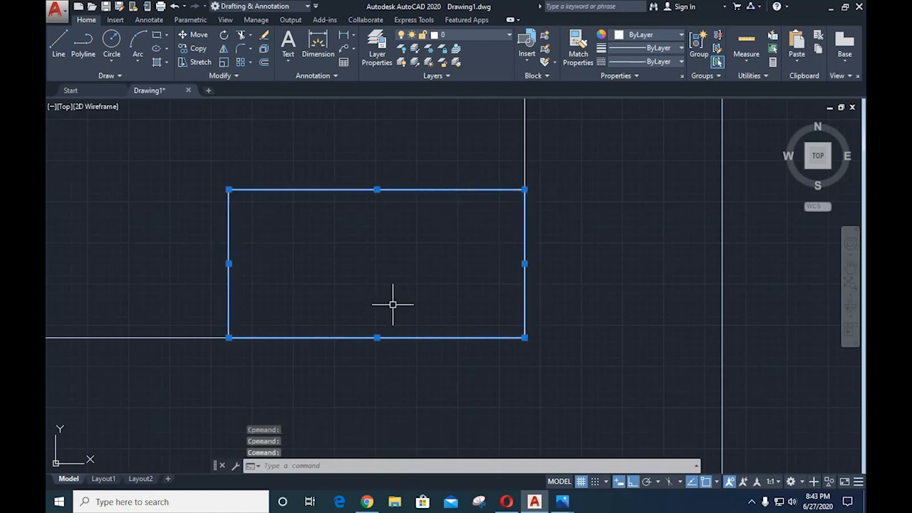
scroll(391, 258, down, 3)
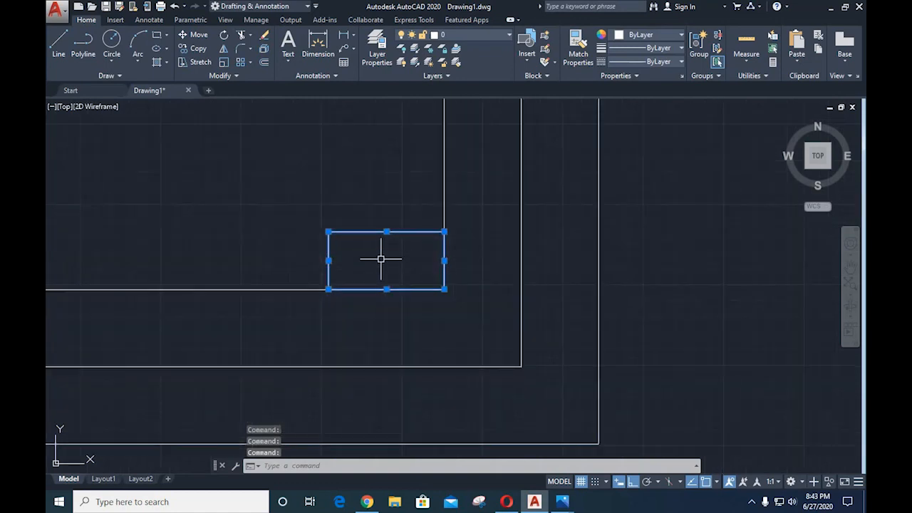
scroll(381, 260, down, 4)
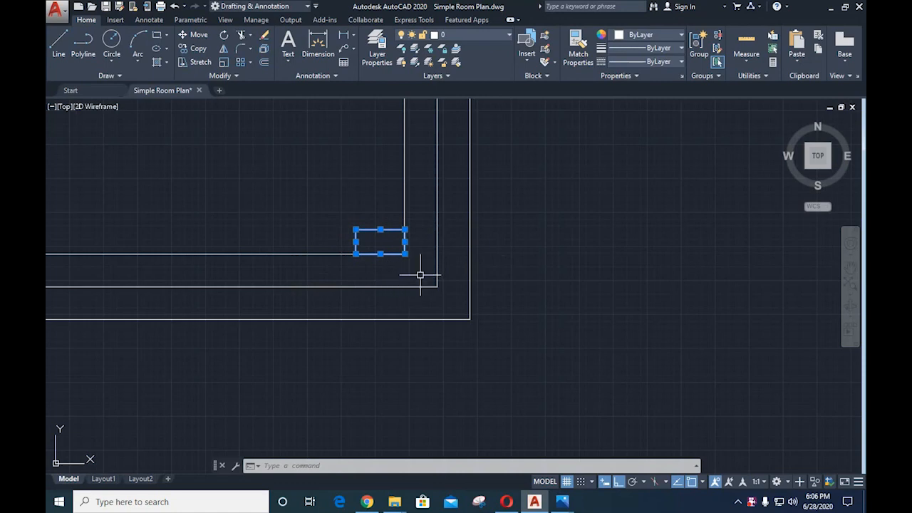
text(j)
key(Return)
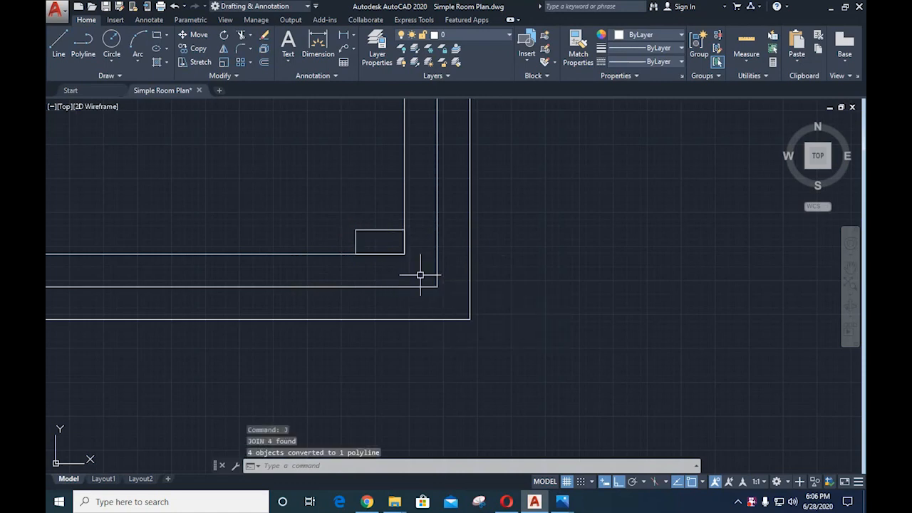
click(381, 229)
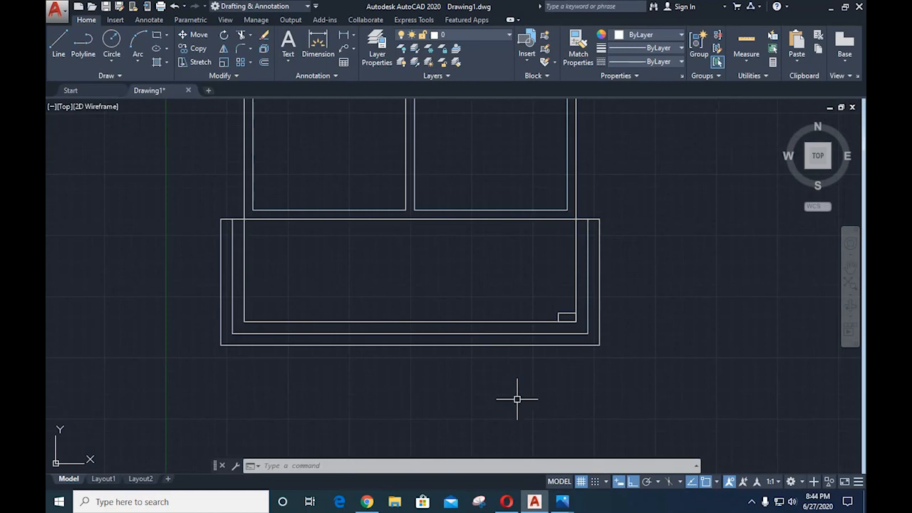
- Mirror the pillar about a vertical line through the midpoint of the verandah's front edge, keeping the source pillar
text(mi)
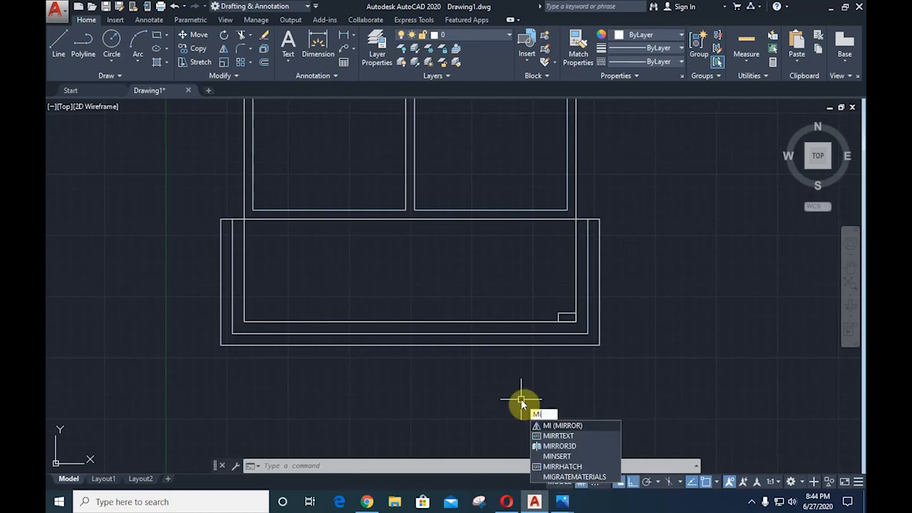
key(Return)
click(566, 315)
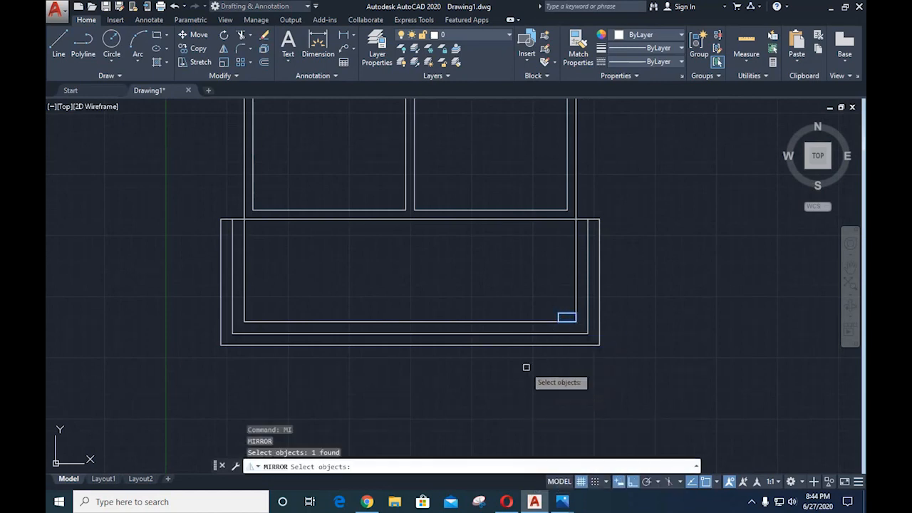
key(Return)
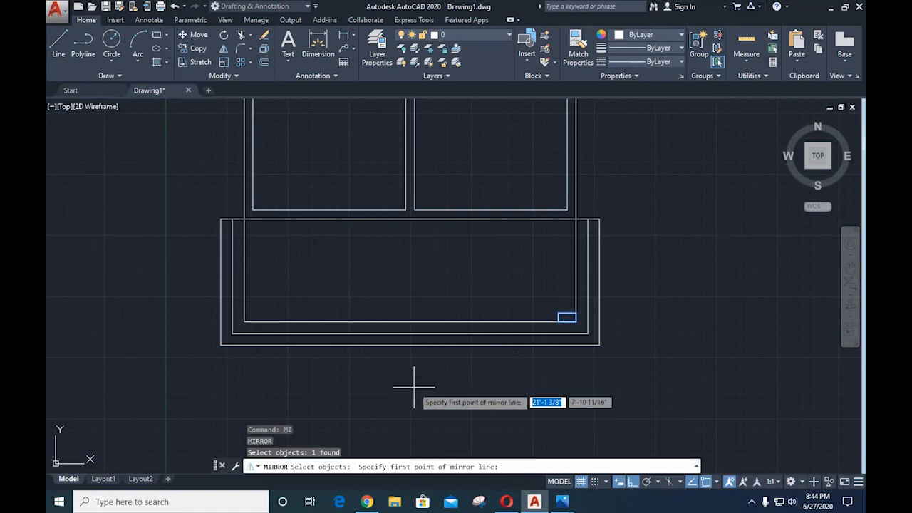
click(409, 322)
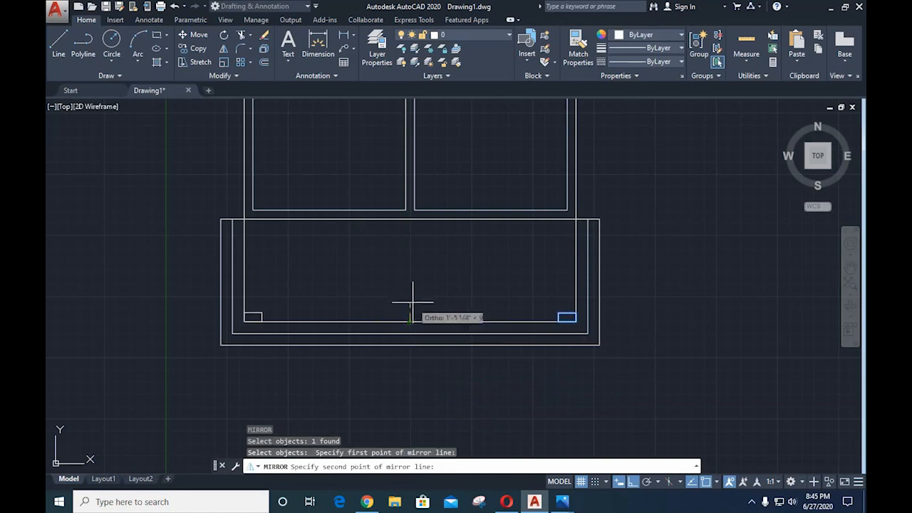
click(410, 258)
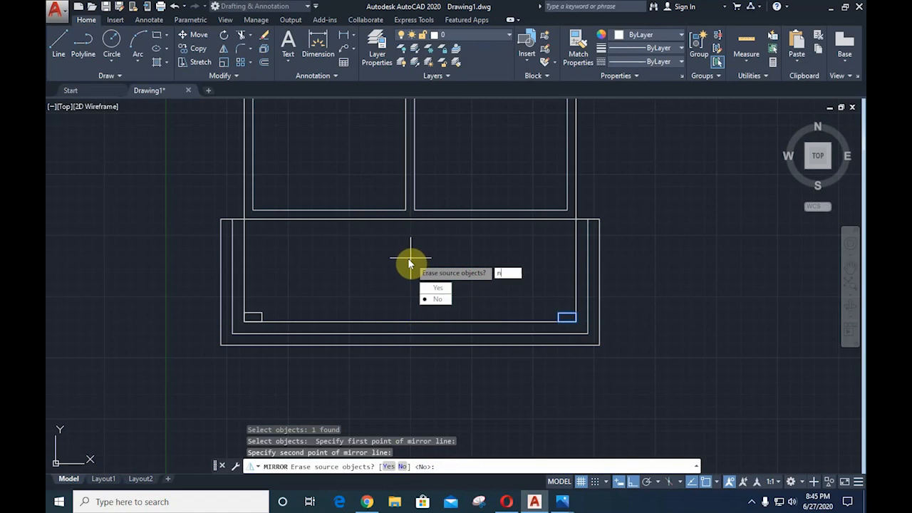
key(Return)
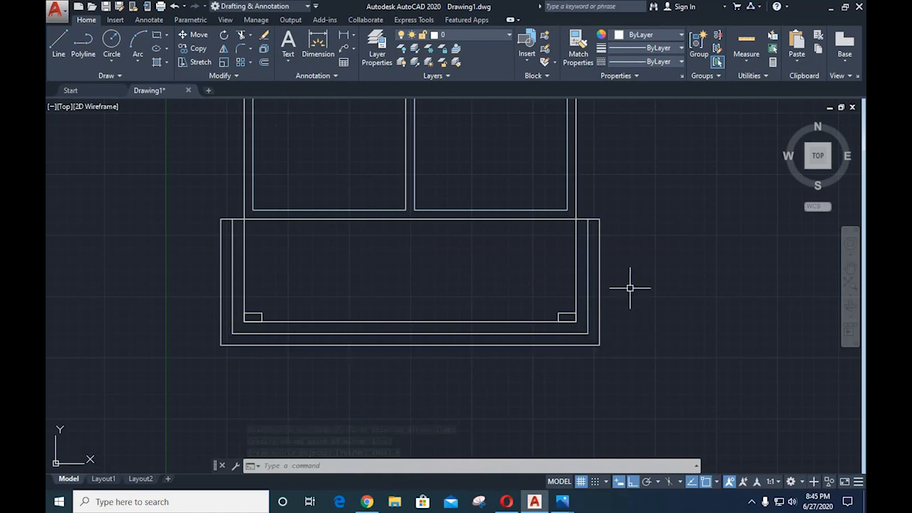
- Draw a right triangle with three lines in the empty area to the right of the floor plan
mouse_move(664, 273)
middle_down()
mouse_move(466, 306)
mouse_move(428, 333)
middle_up()
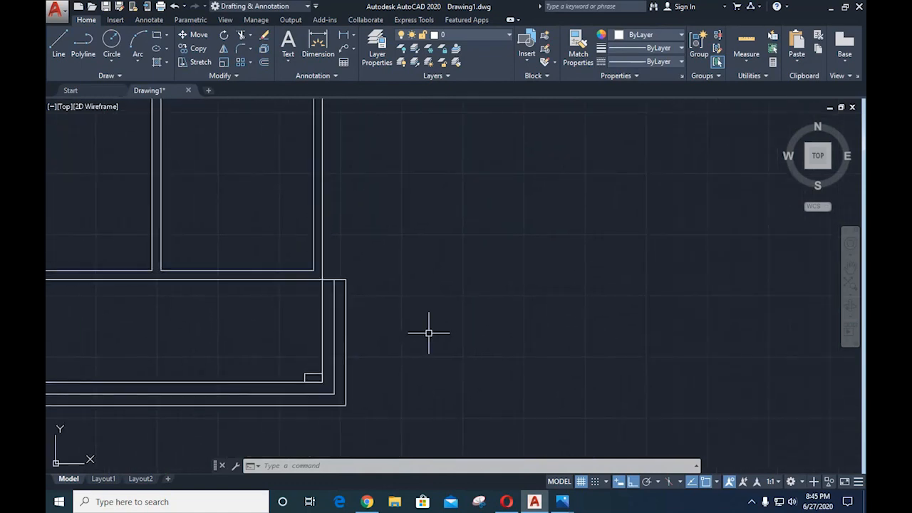
middle_drag(478, 300, 421, 328)
scroll(433, 315, down, 2)
middle_drag(487, 307, 422, 353)
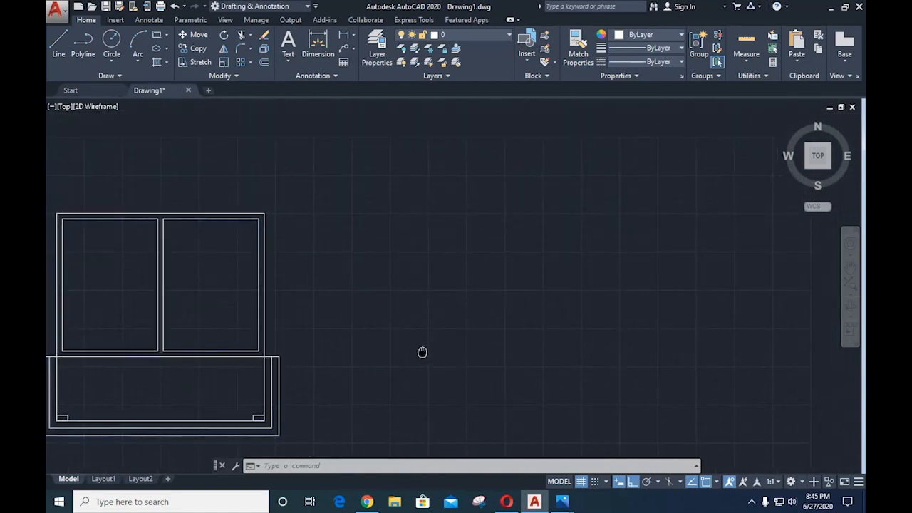
text(l)
key(Return)
click(472, 333)
click(472, 263)
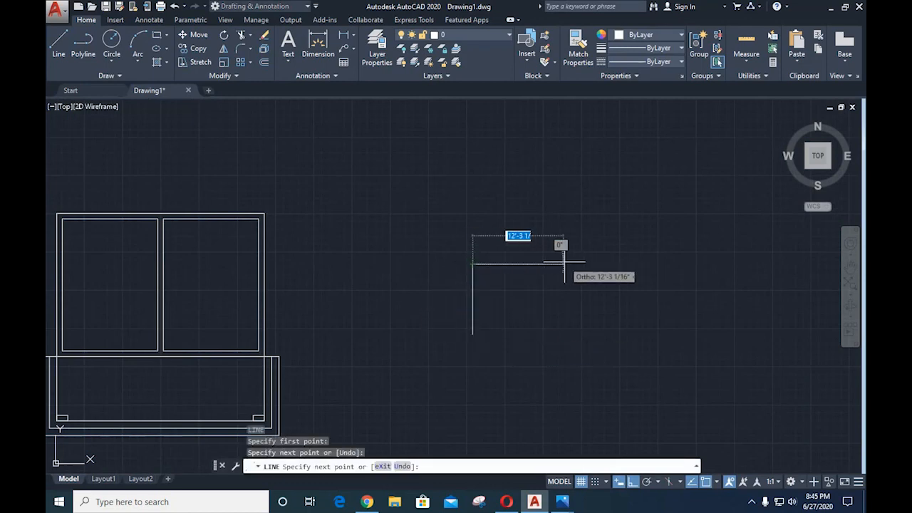
click(576, 264)
click(472, 332)
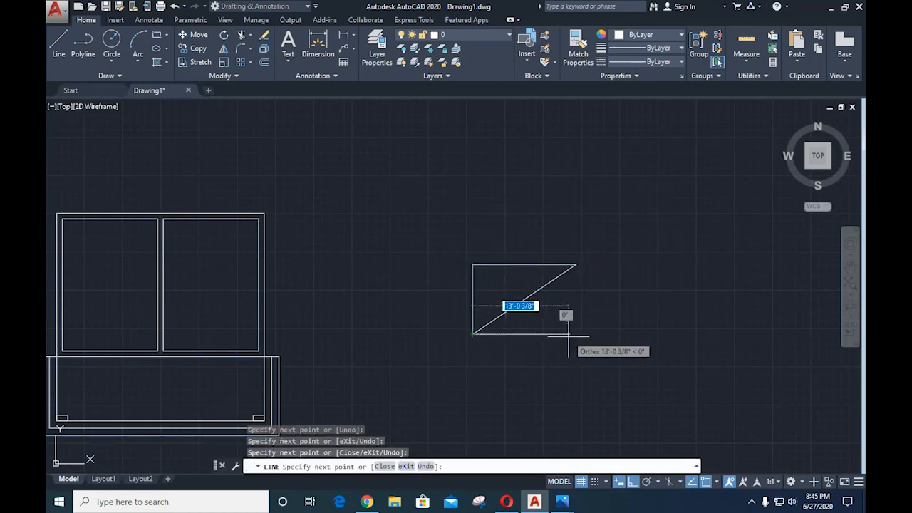
key(Escape)
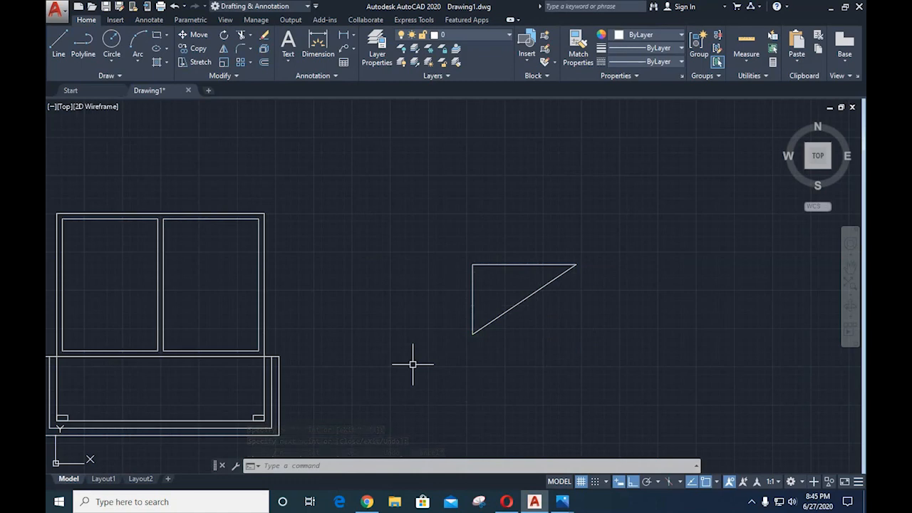
- Mirror the triangle upward about a horizontal line just above it, keeping the source triangle
text(mir)
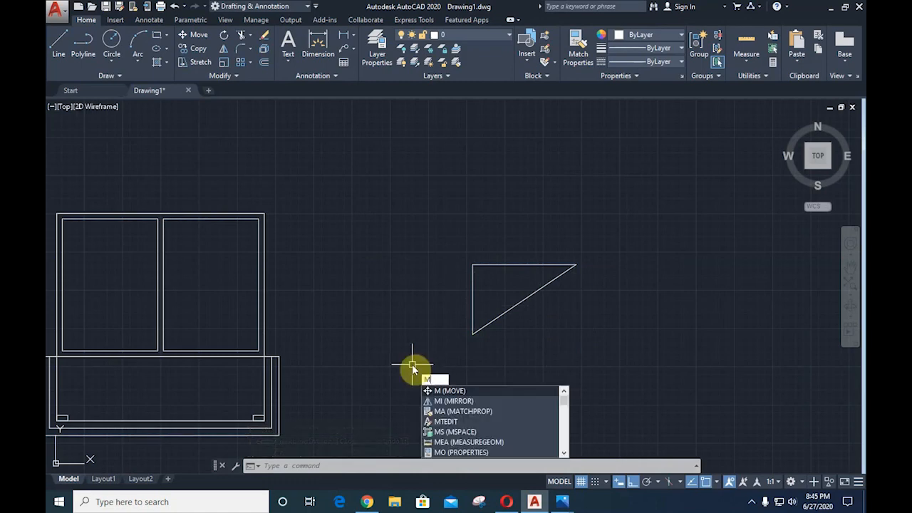
key(Return)
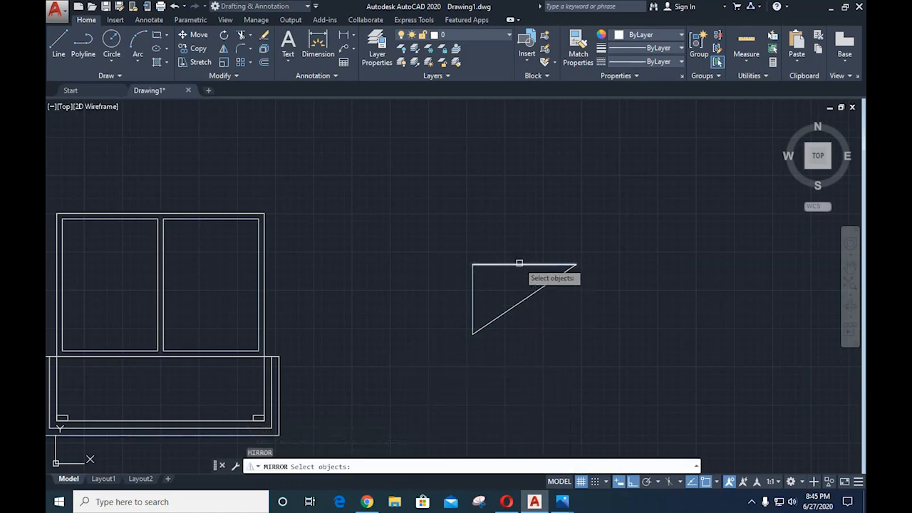
click(433, 230)
click(601, 378)
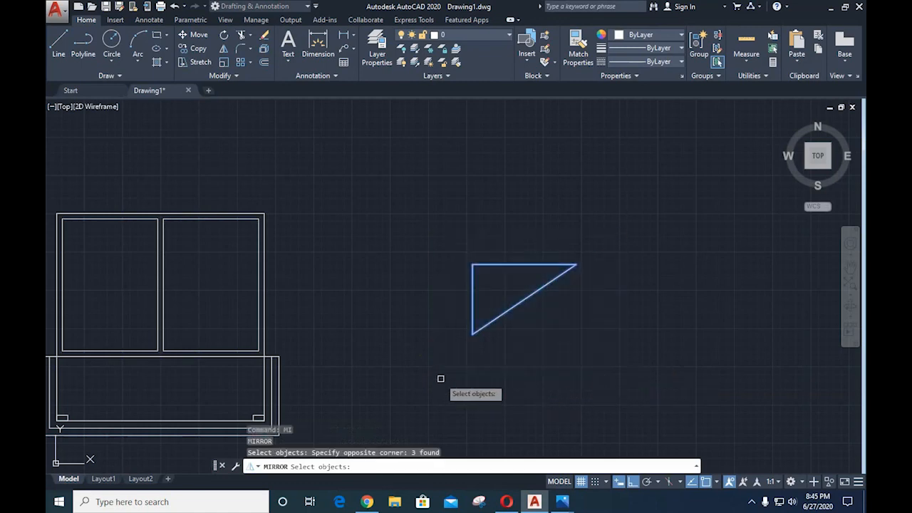
key(Return)
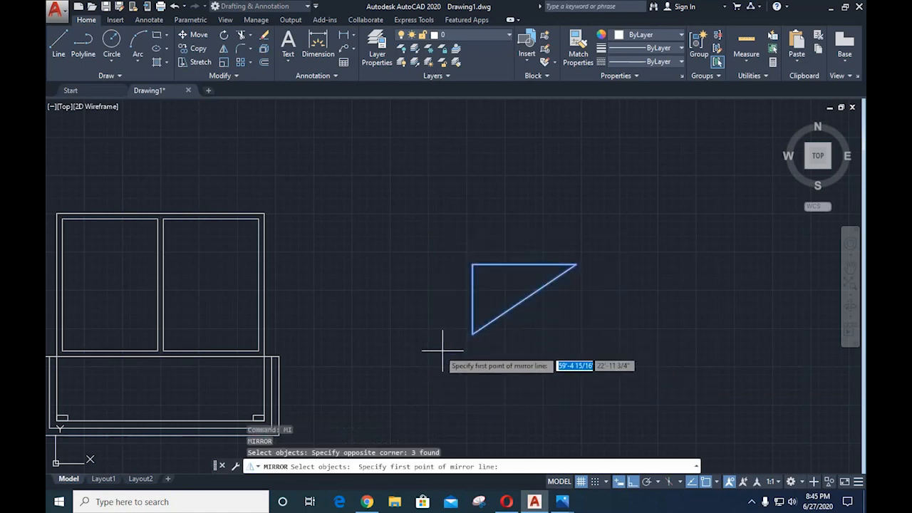
click(446, 235)
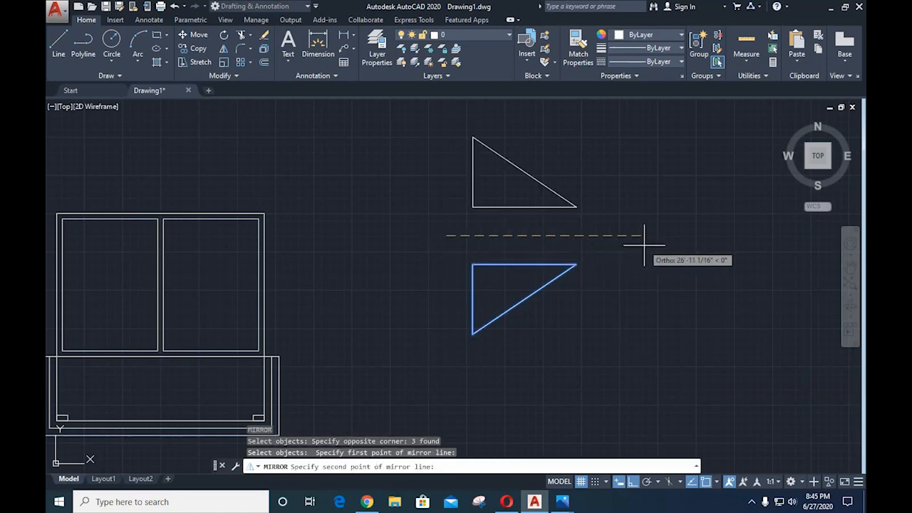
click(643, 236)
key(Return)
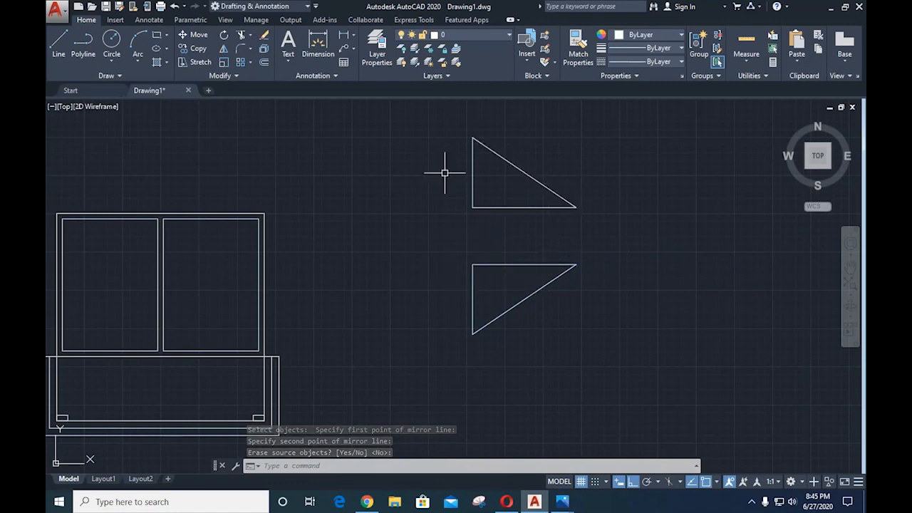
text(mi)
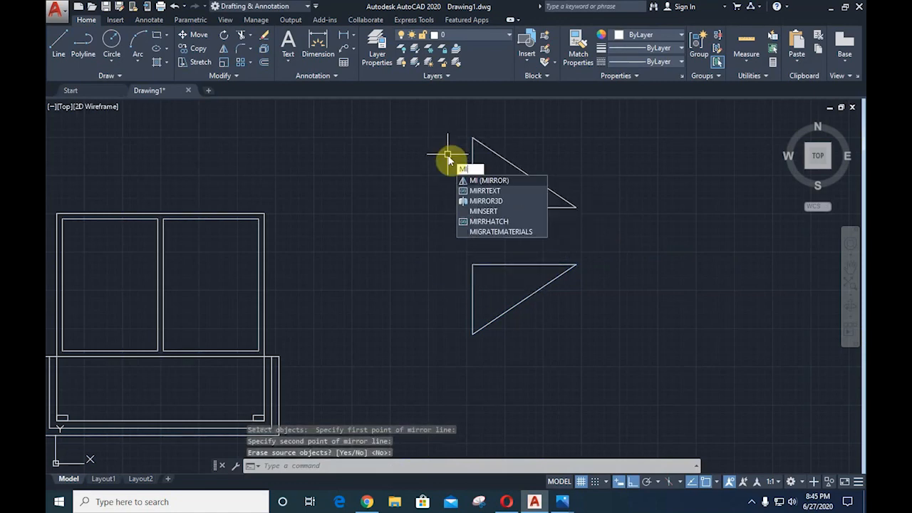
key(Return)
click(443, 113)
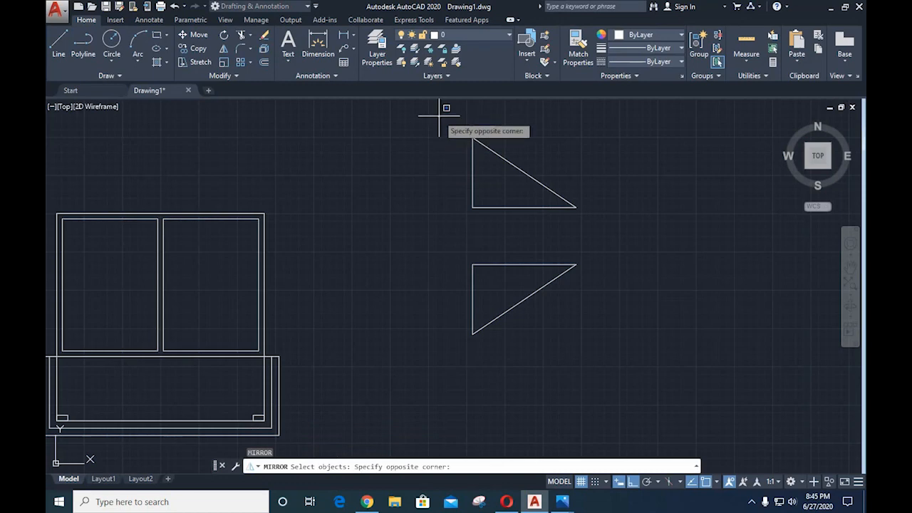
click(619, 381)
key(Return)
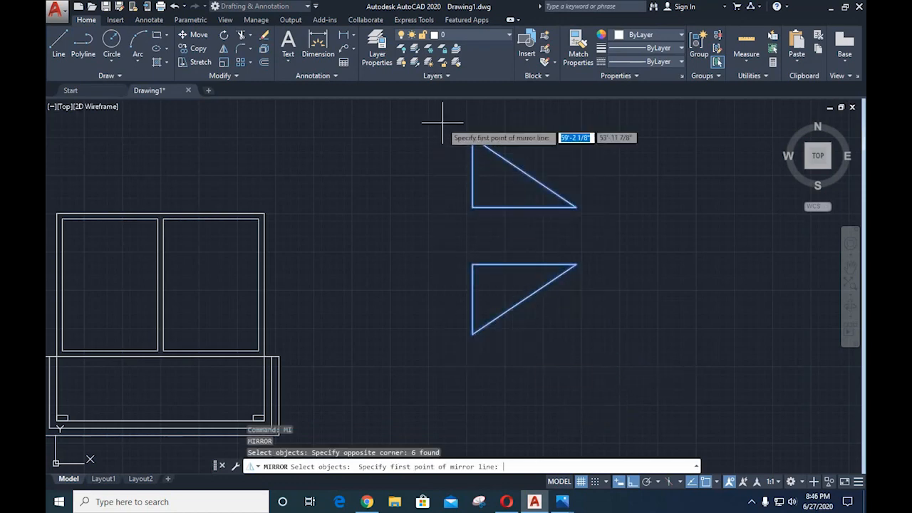
click(444, 111)
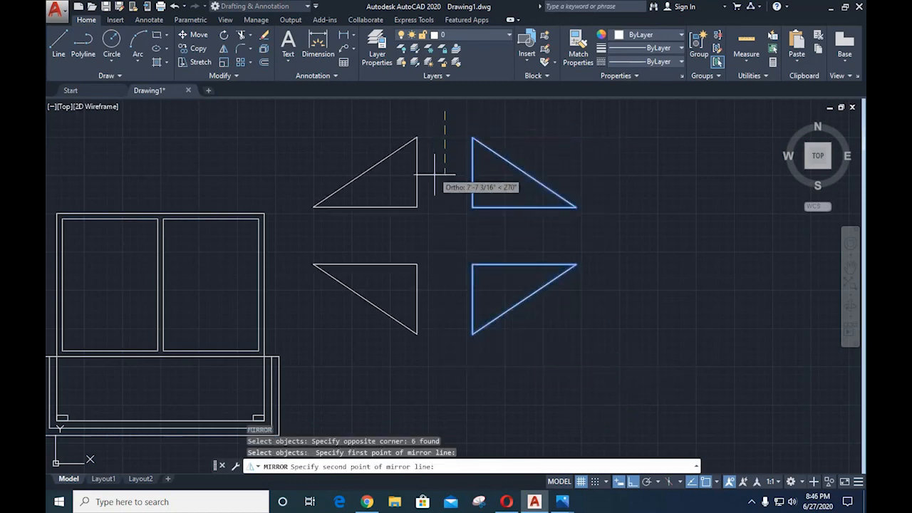
click(453, 376)
key(Escape)
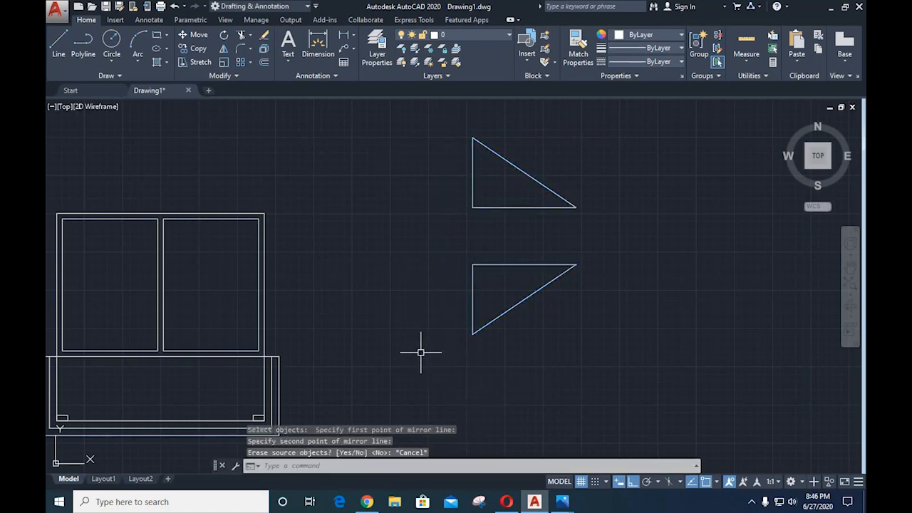
click(439, 104)
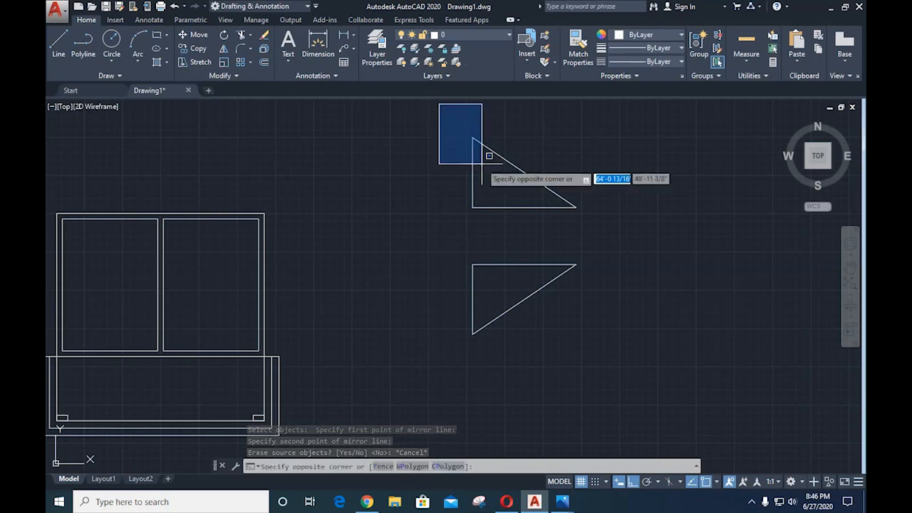
key(Escape)
- Mirror both triangles about a vertical line just to their left, keeping the source triangles
key(Return)
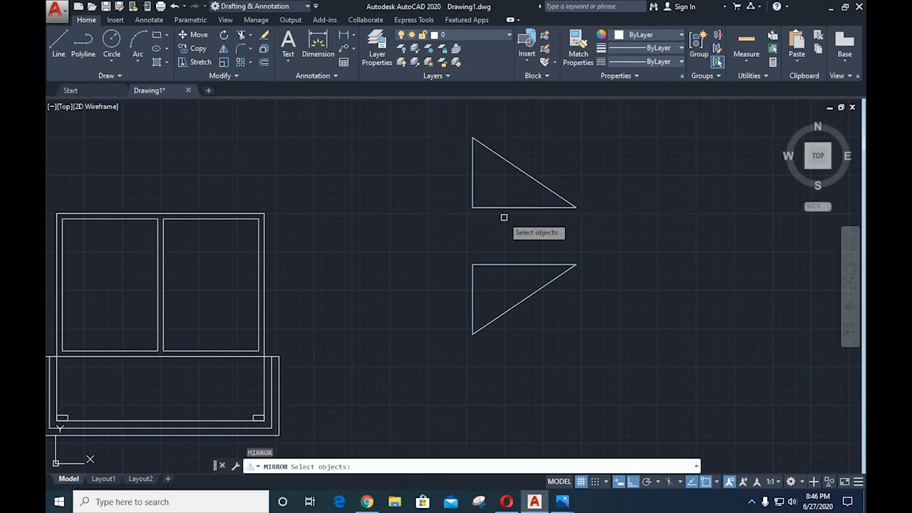
click(446, 113)
click(608, 364)
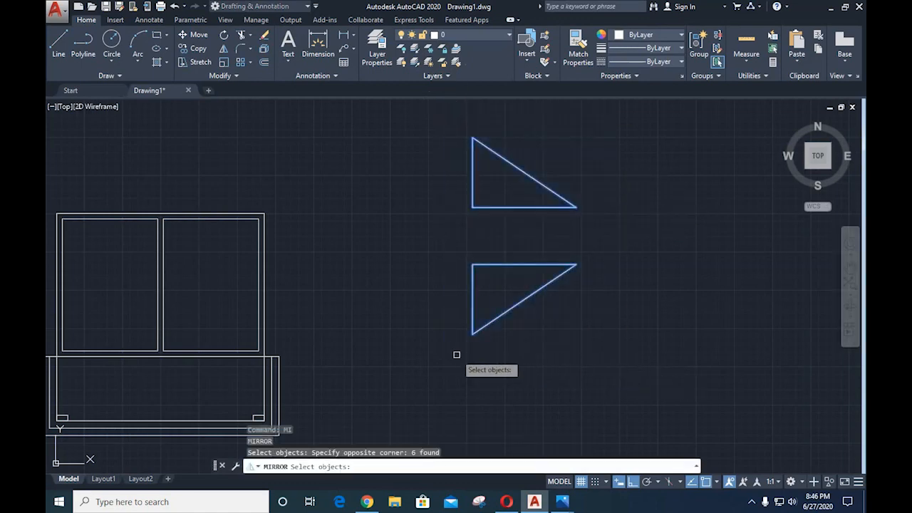
key(Return)
click(435, 347)
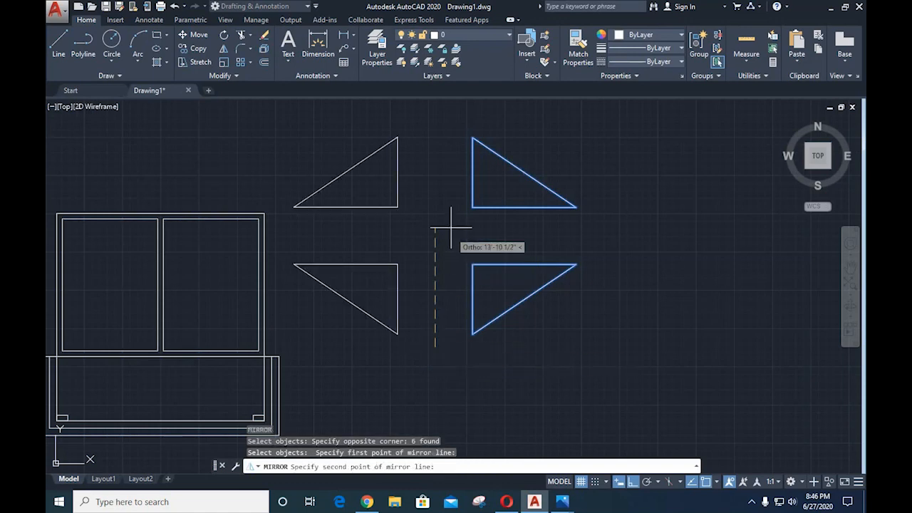
click(431, 128)
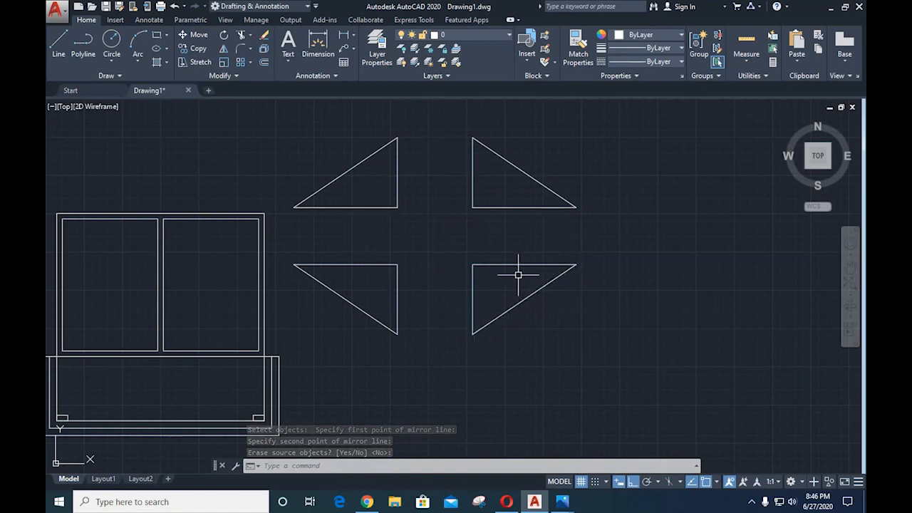
- Erase all four practice triangles beside the floor plan
click(291, 122)
click(597, 366)
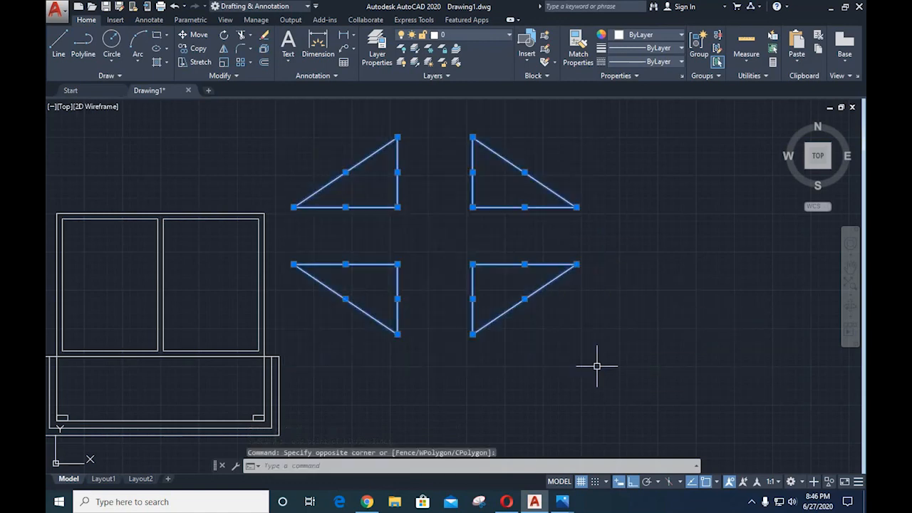
key(Delete)
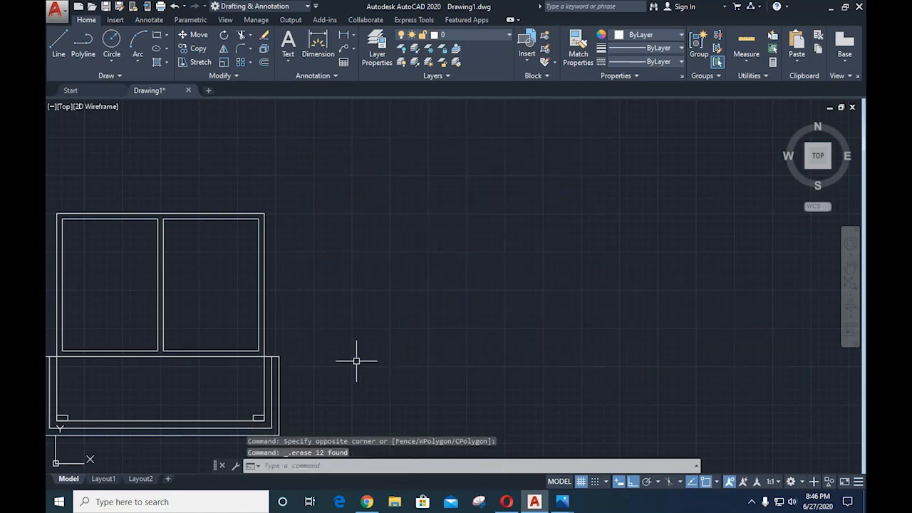
- Switch to Photos to check the verandah's pillar layout in Plan for Practice.png, and return to the AutoCAD drawing
middle_drag(356, 361, 548, 238)
scroll(350, 297, up, 2)
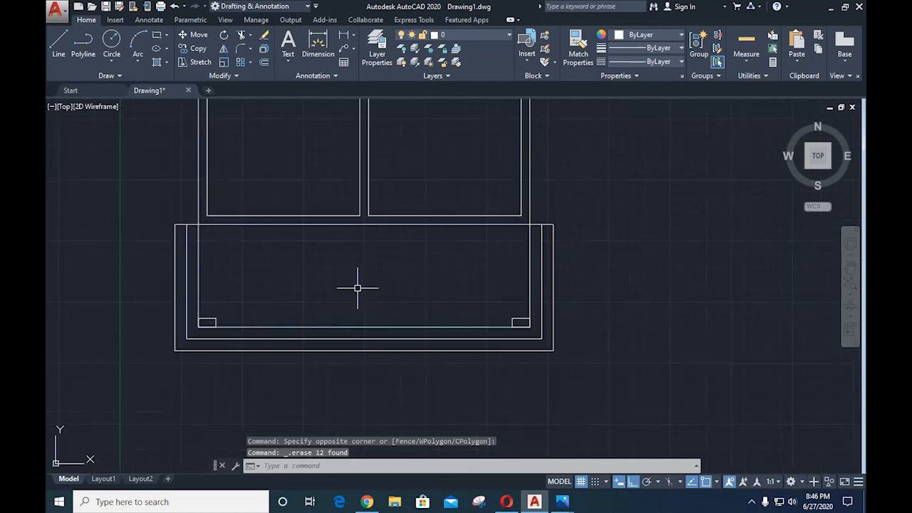
scroll(371, 287, up, 2)
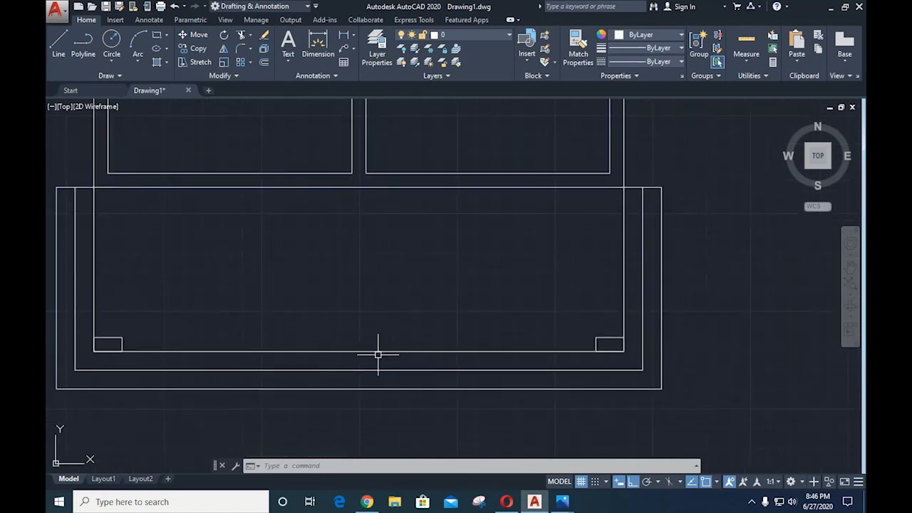
mouse_move(560, 504)
click(472, 443)
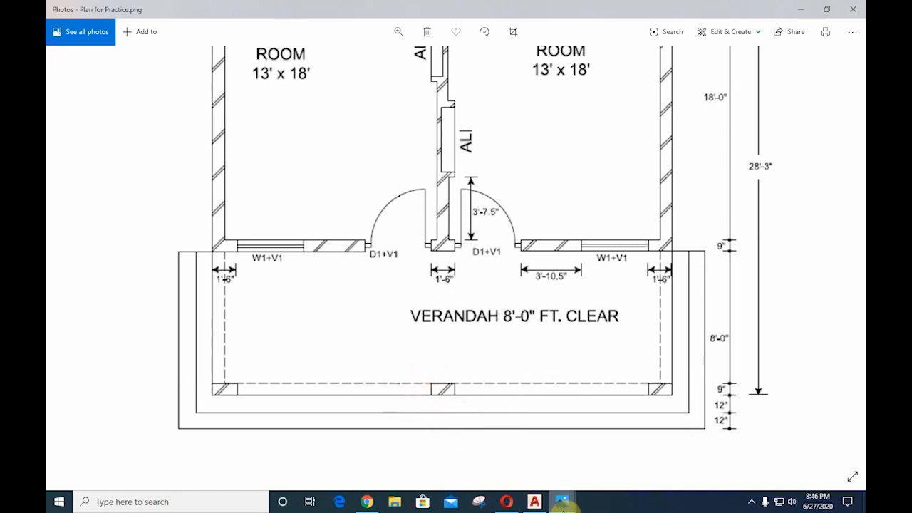
mouse_move(562, 505)
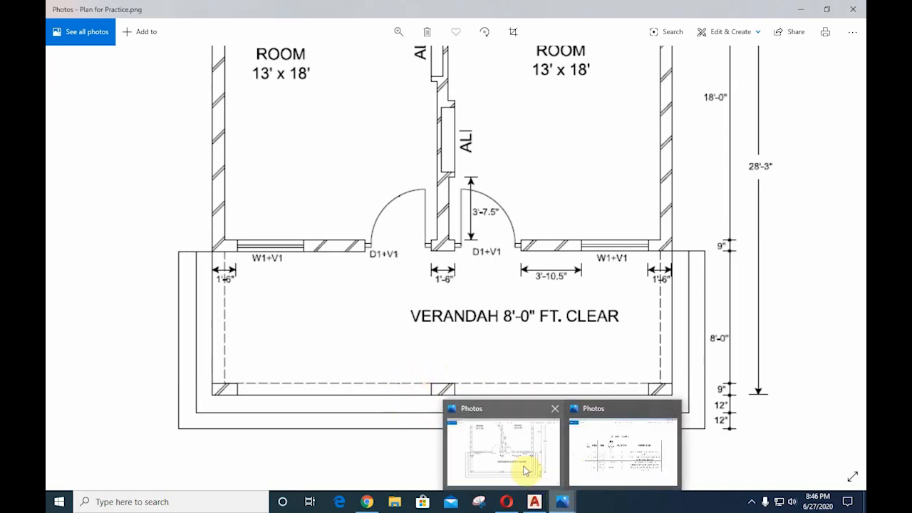
click(499, 463)
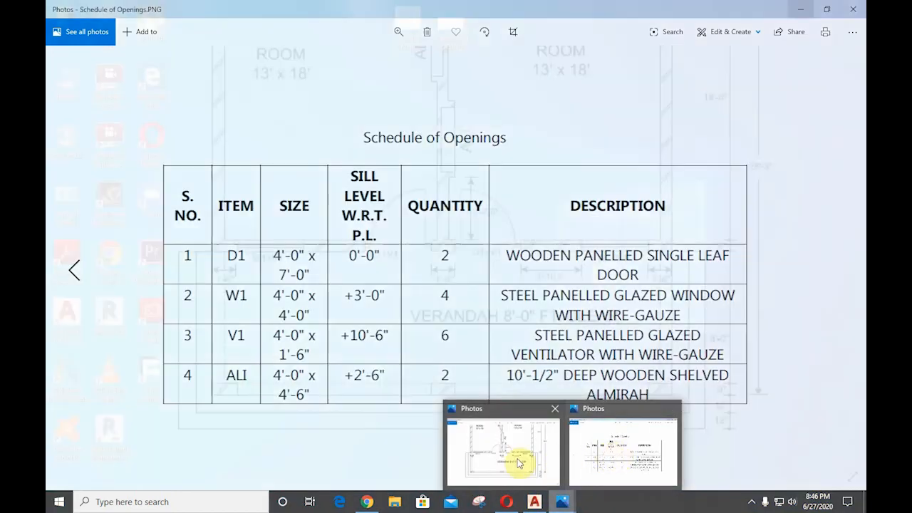
click(535, 501)
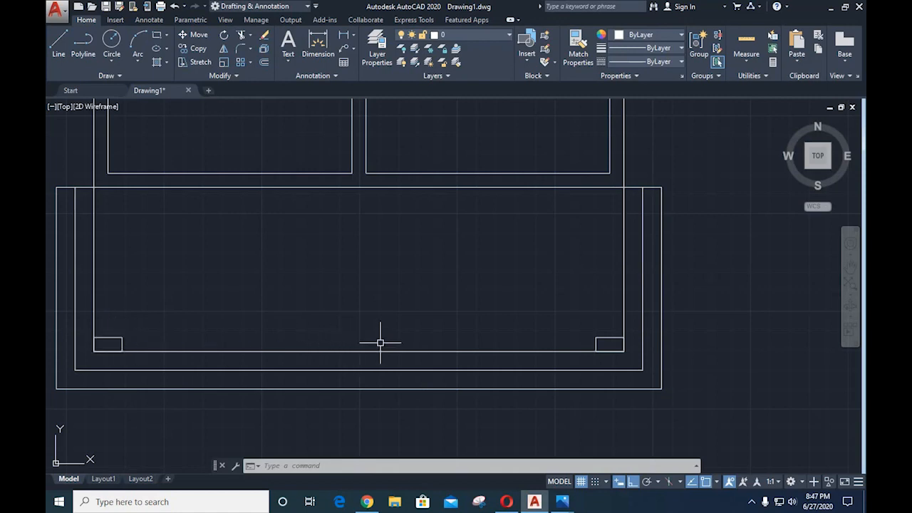
- Copy the verandah's left pillar from its centre to the middle of the front edge, in line with the corner pillars
text(CO)
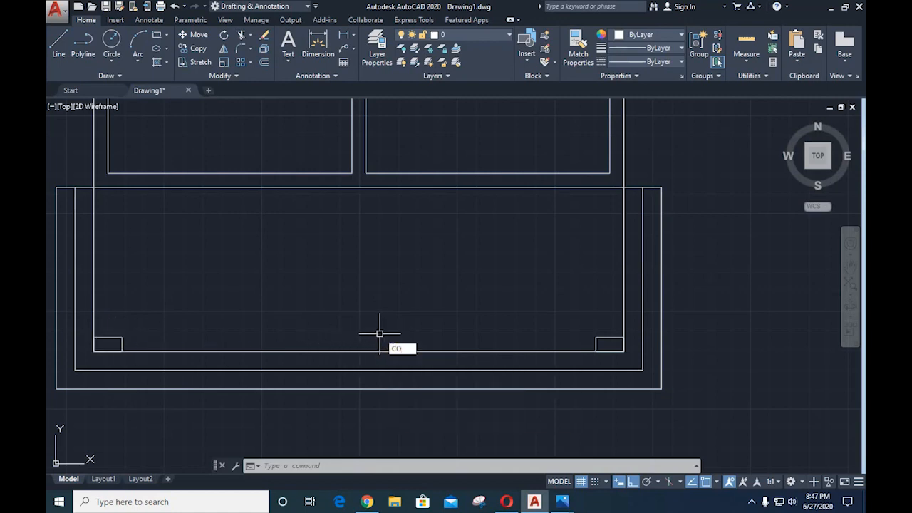
key(Return)
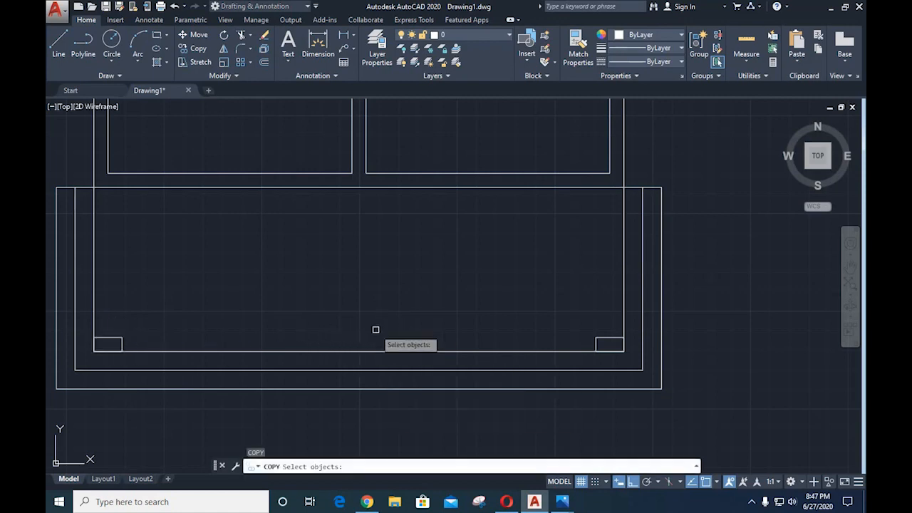
click(118, 338)
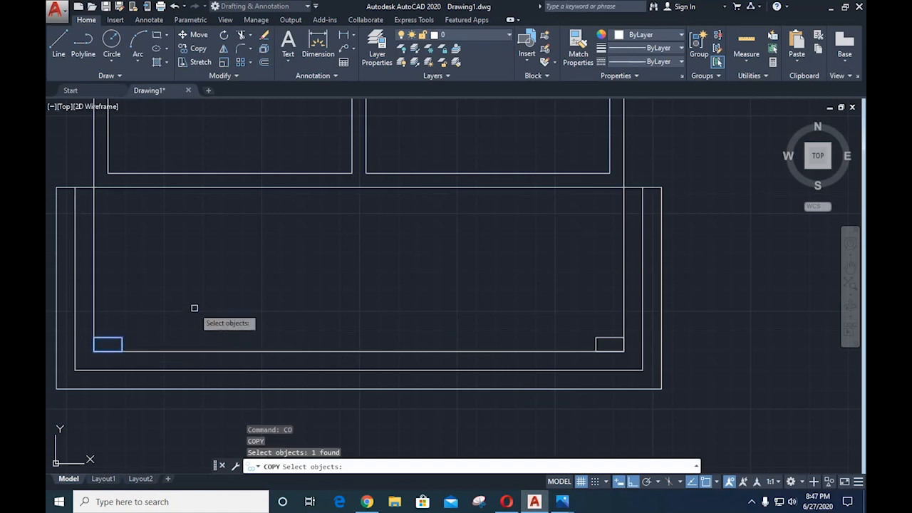
key(Return)
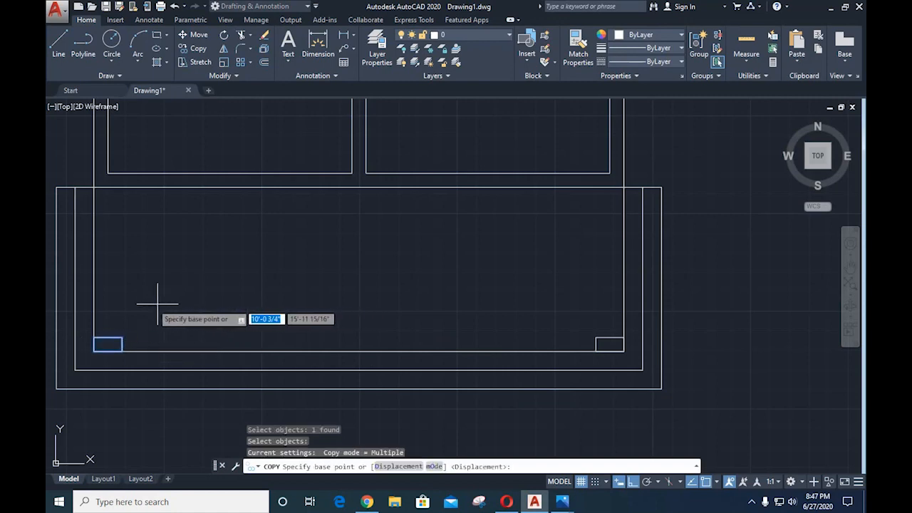
click(108, 345)
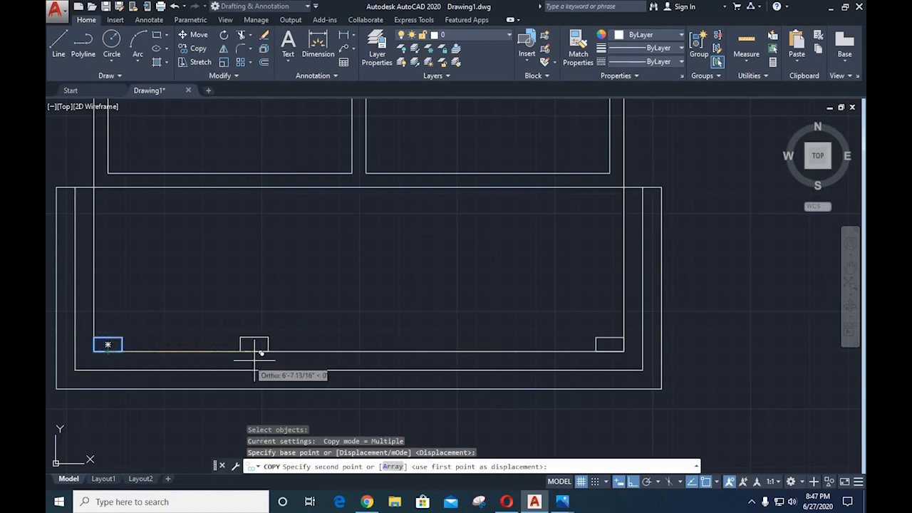
click(359, 345)
key(Escape)
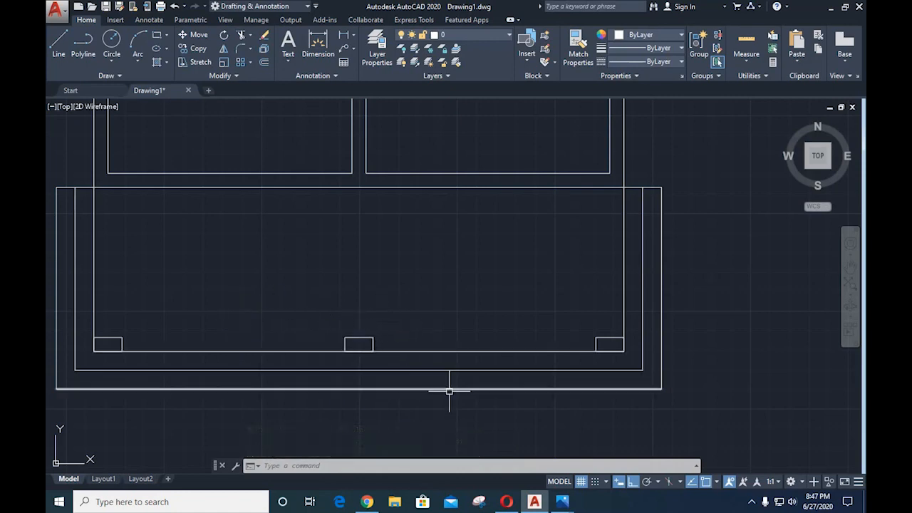
- Switch to Photos to examine the dashed lines around the verandah in the reference plan, and return to AutoCAD
mouse_move(564, 505)
click(534, 475)
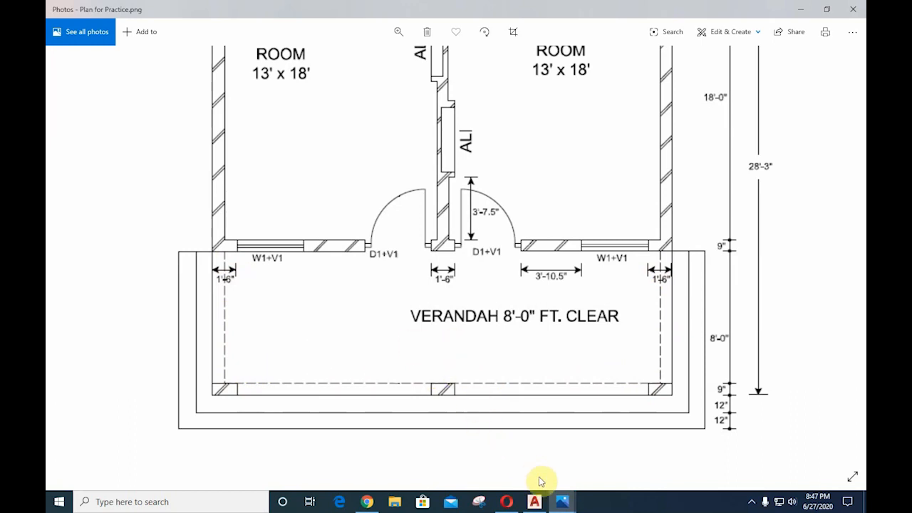
click(534, 502)
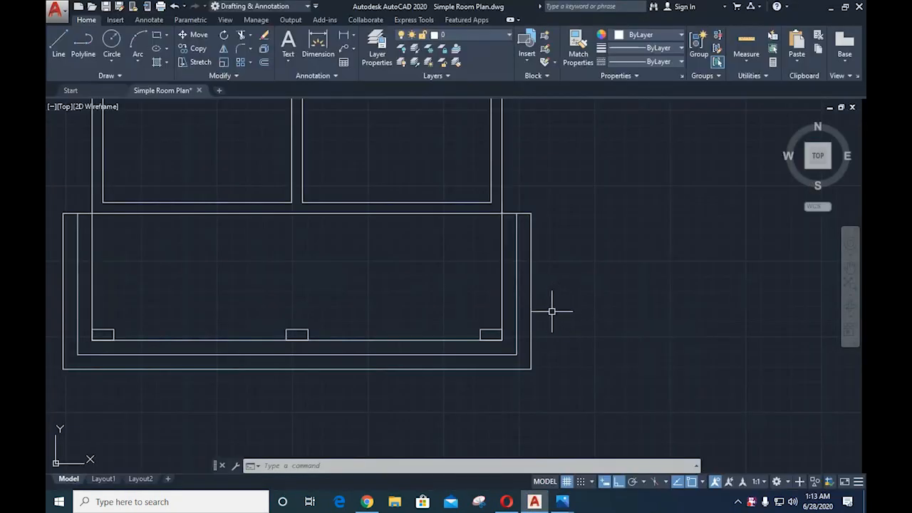
- Look up the DASHED linetype among the loadable linetypes in the Linetype Manager, without loading it
click(671, 63)
click(634, 149)
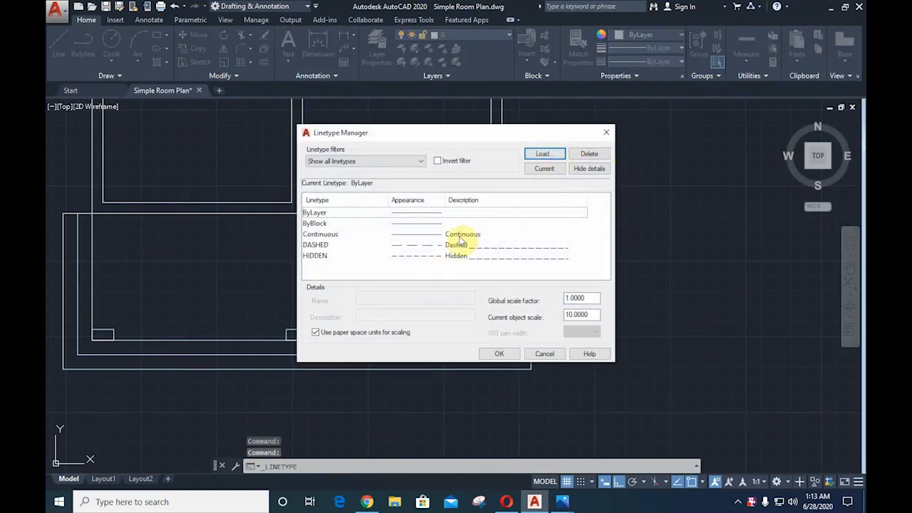
click(544, 155)
scroll(368, 280, down, 4)
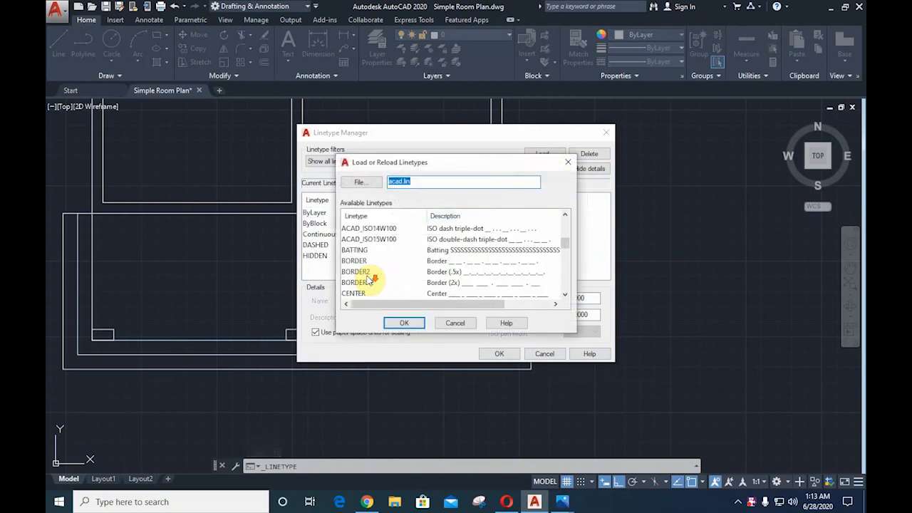
scroll(364, 280, down, 2)
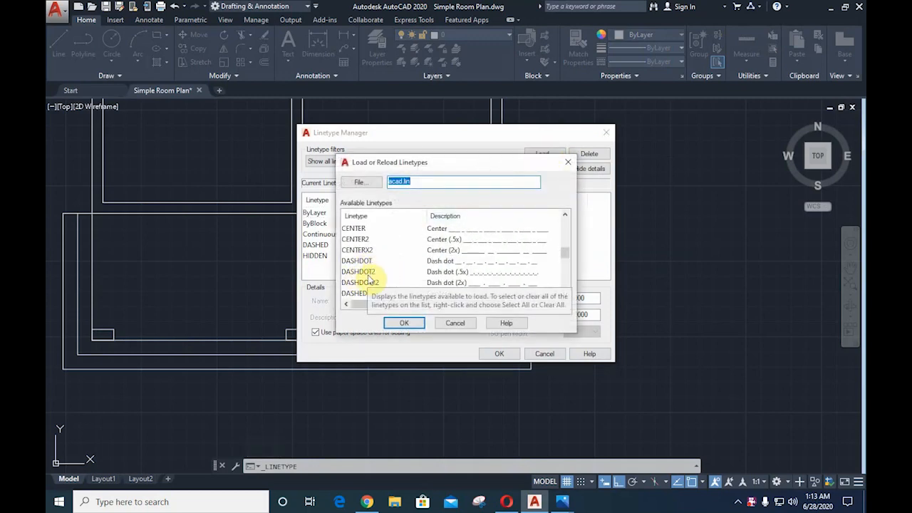
scroll(368, 280, down, 1)
click(355, 261)
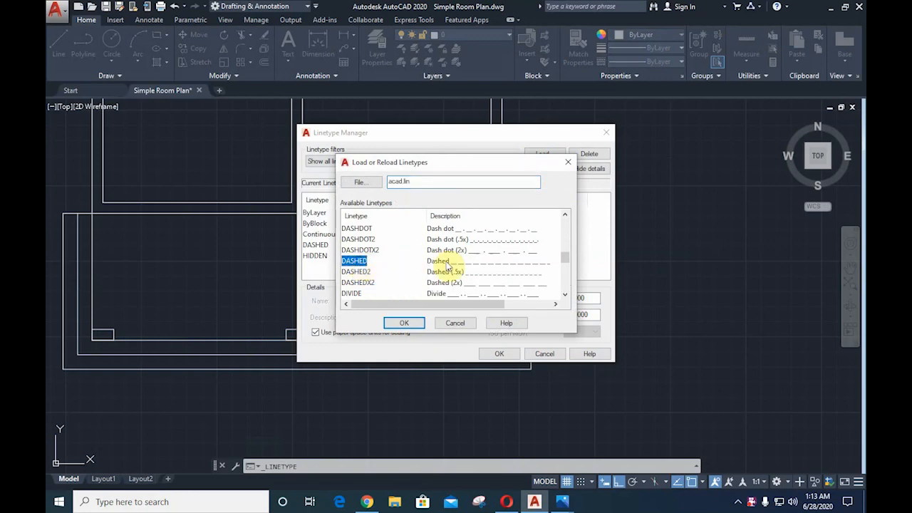
click(454, 324)
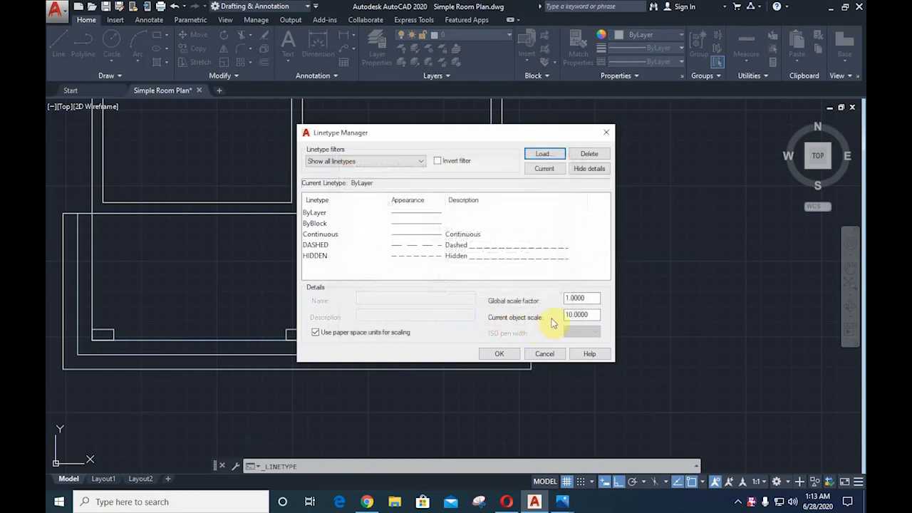
- Review the global scale factor and current object scale in the Linetype Manager, and close it
drag(591, 299, 557, 298)
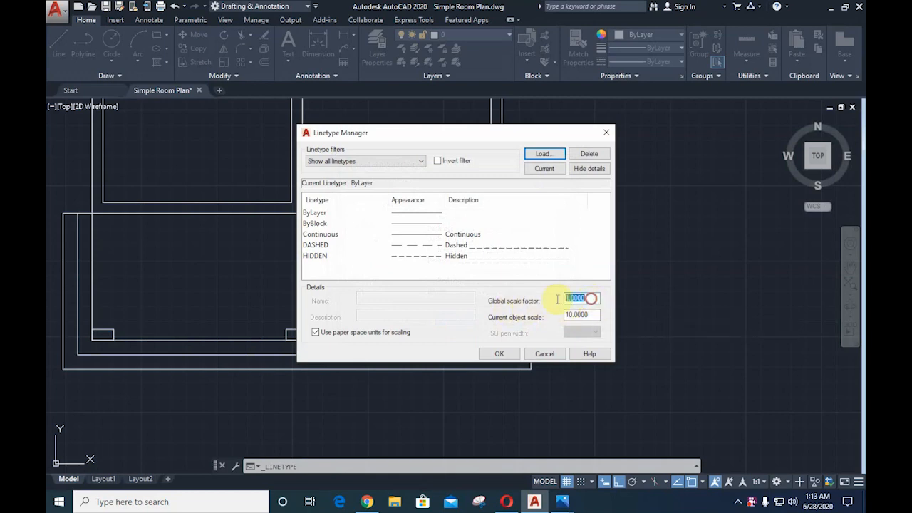
click(594, 317)
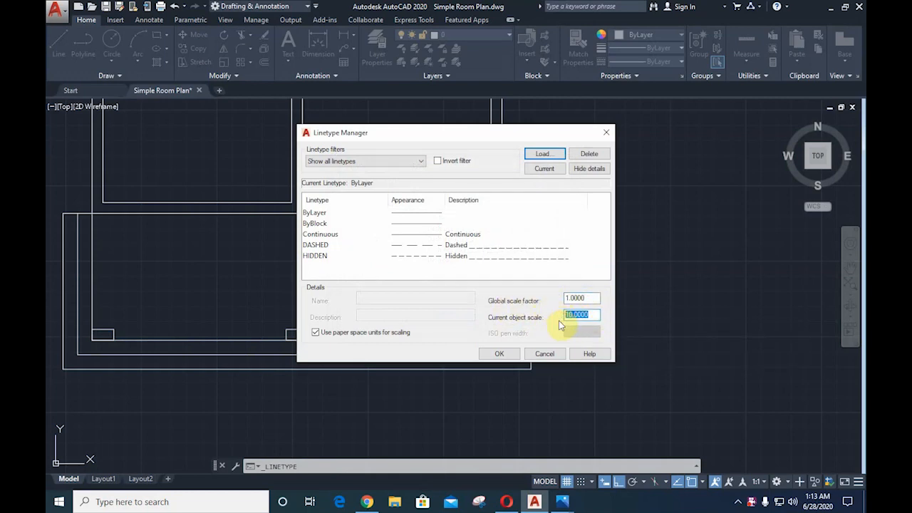
click(506, 354)
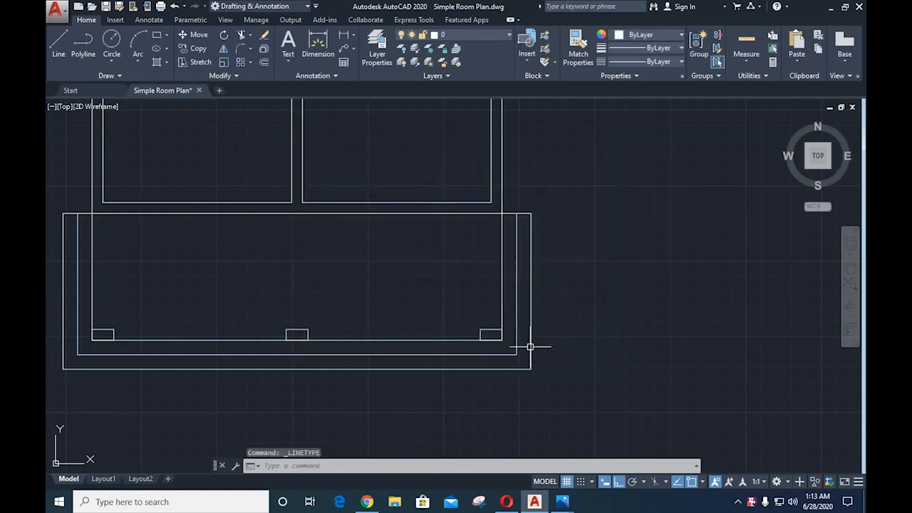
- Set the current linetype to DASHED and draw a vertical line from the right pillar's upper edge midpoint to the verandah's rear edge
click(673, 62)
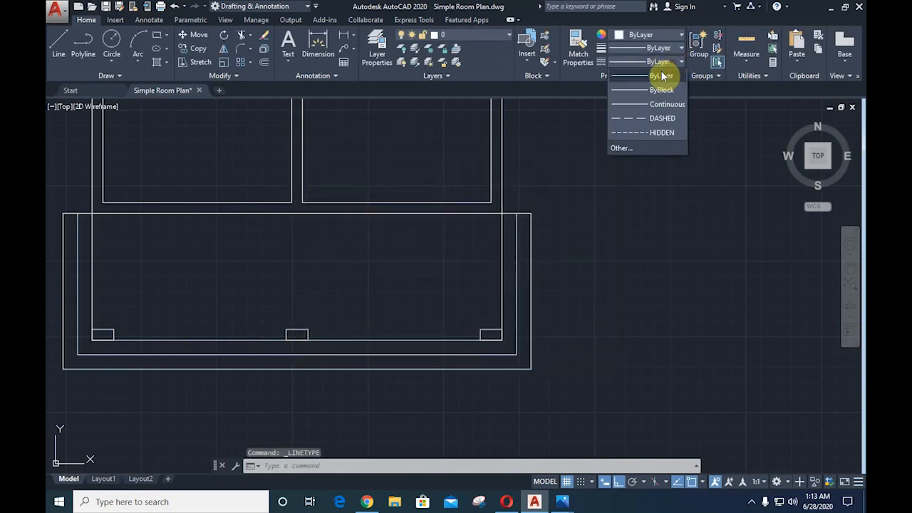
click(651, 119)
text(l)
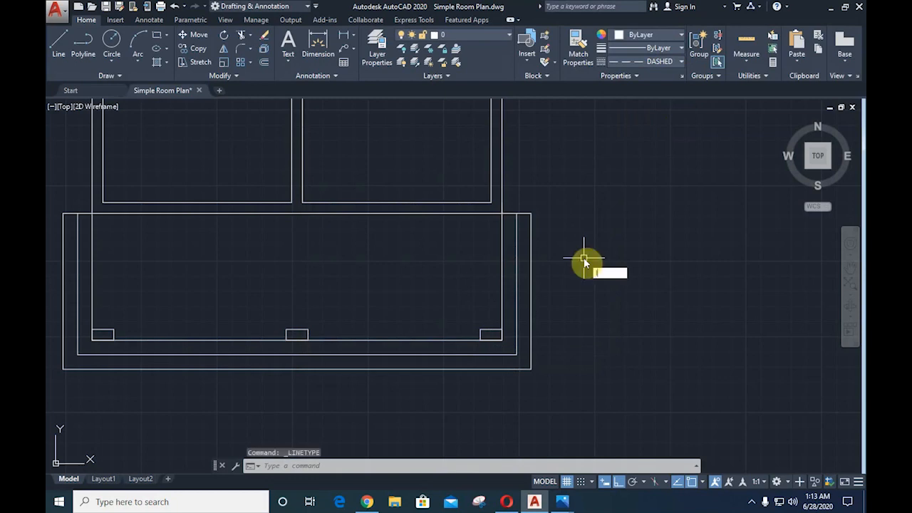
key(Return)
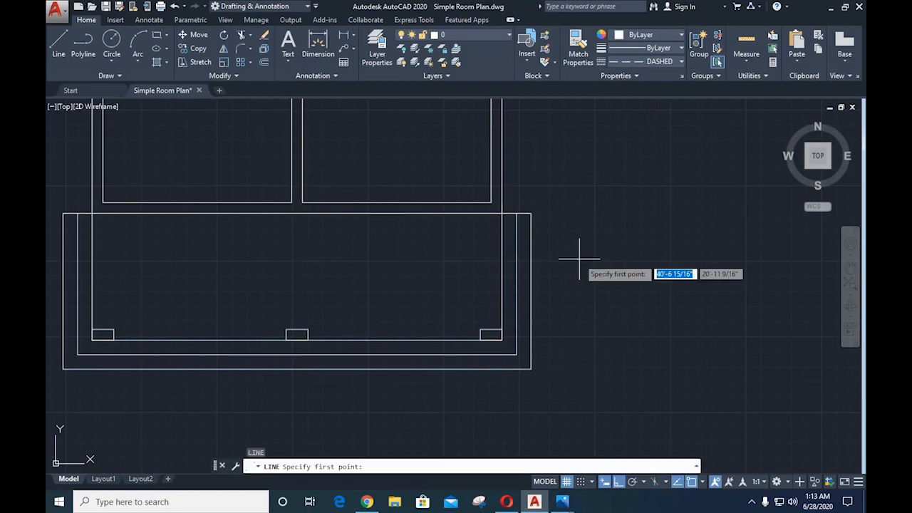
click(491, 334)
click(491, 213)
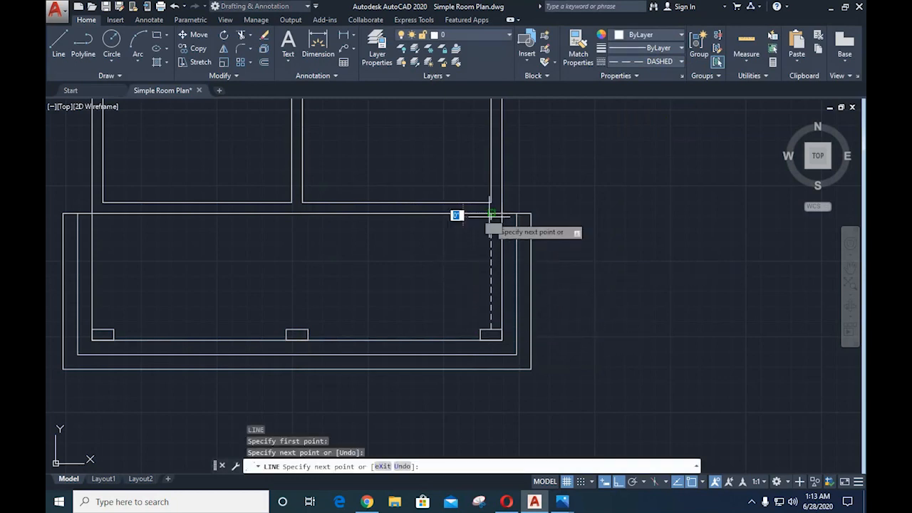
key(Escape)
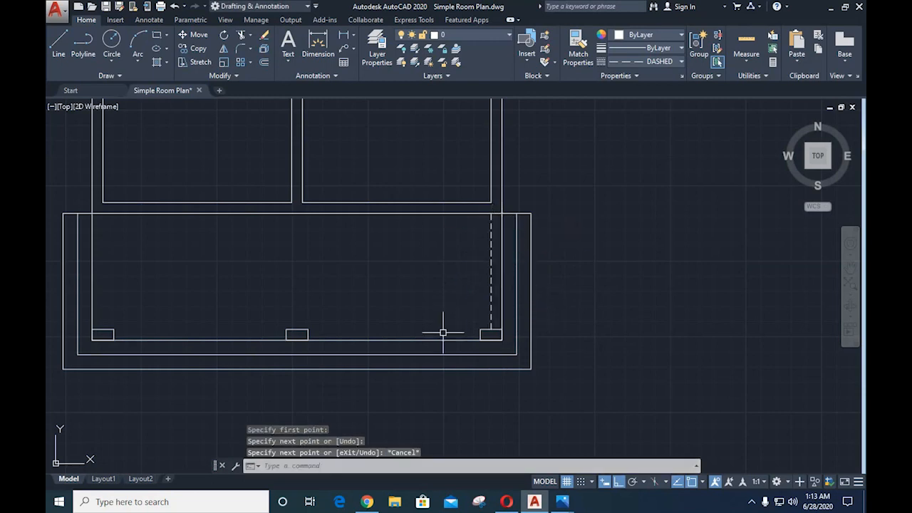
- Draw dashed lines from the right pillar's upper edge midpoint across to the left pillar's and up to the verandah's rear edge
key(Return)
click(491, 334)
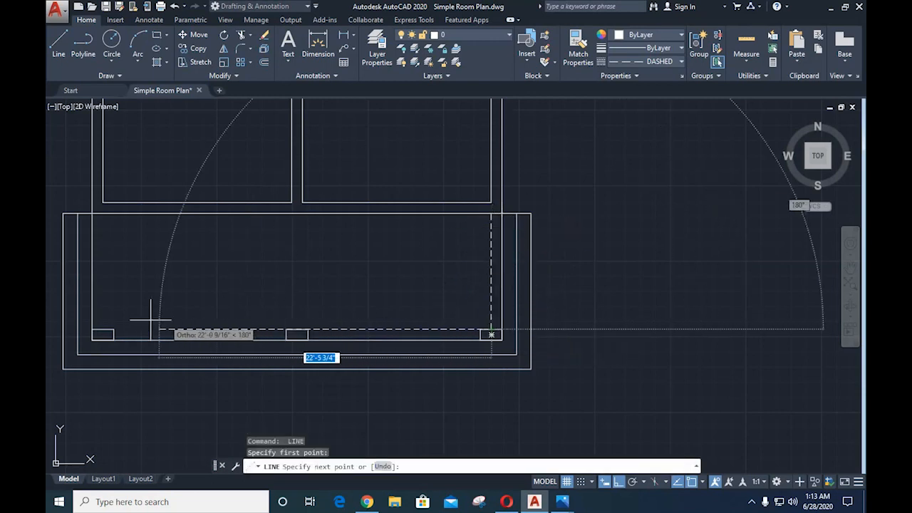
click(103, 327)
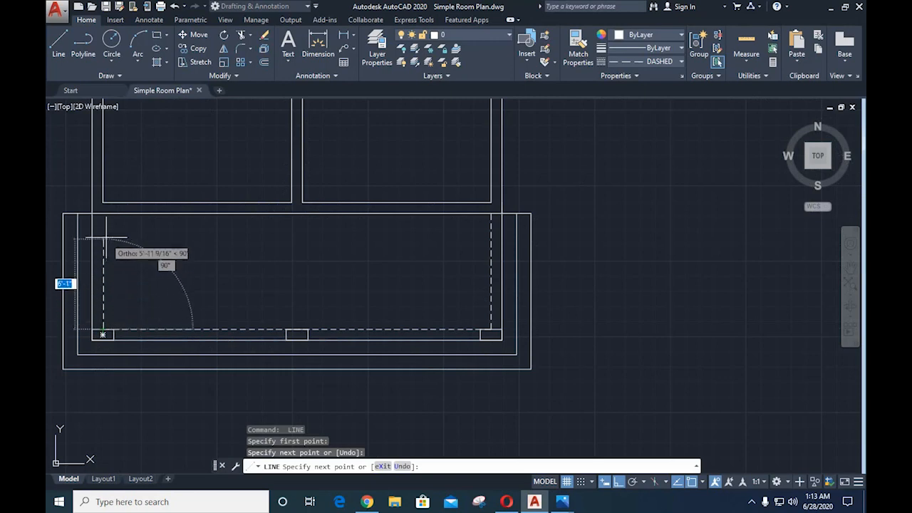
click(102, 214)
key(Escape)
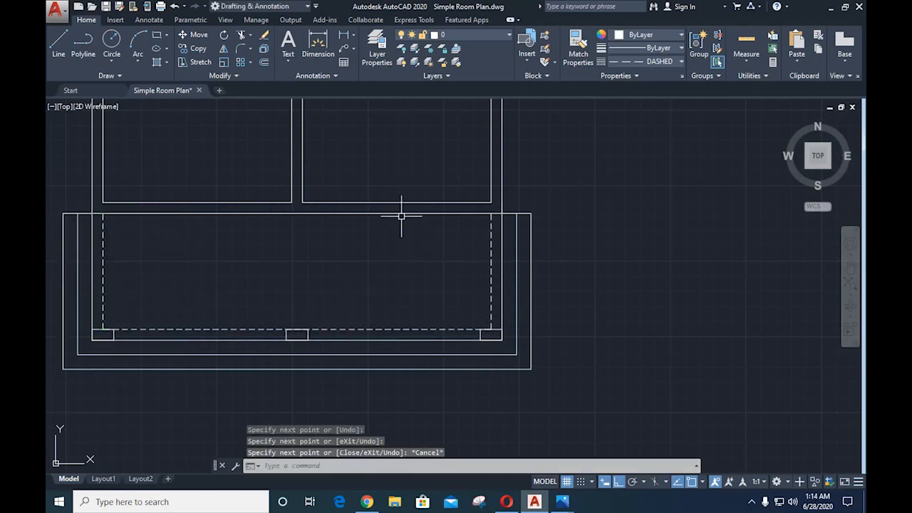
middle_drag(415, 169, 383, 432)
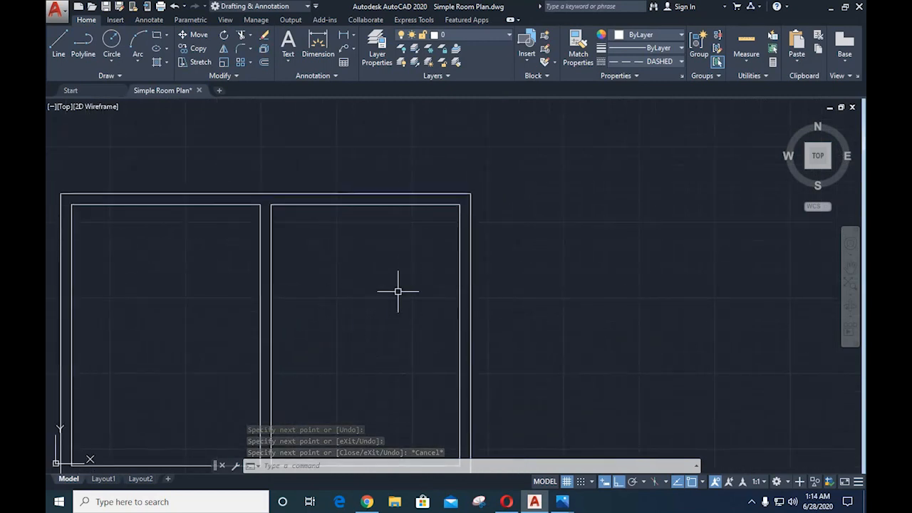
middle_drag(382, 293, 460, 292)
scroll(460, 292, down, 2)
scroll(460, 228, up, 4)
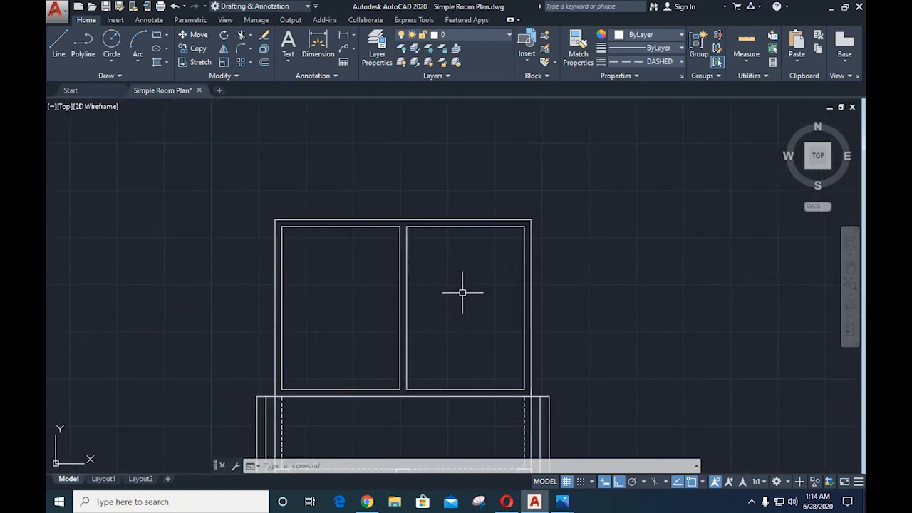
scroll(455, 246, down, 2)
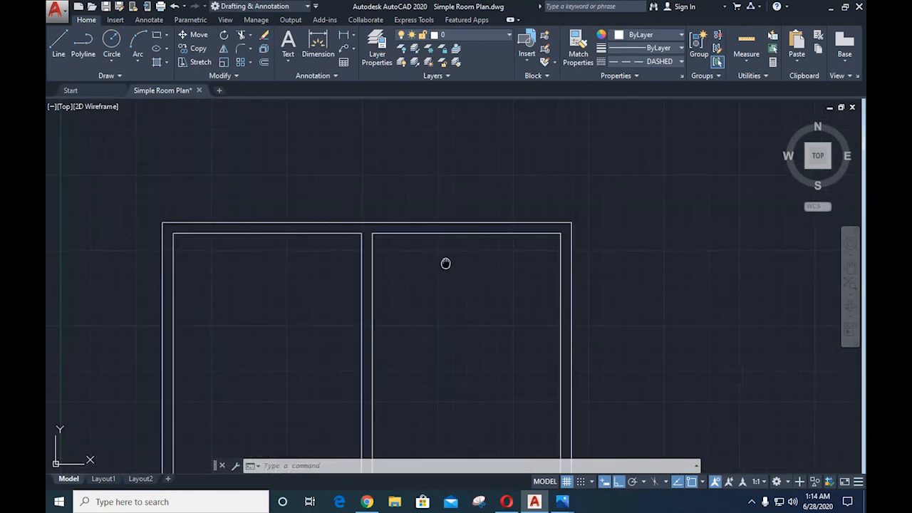
- Switch to the reference plan in Photos, zoom in on the rear-wall window dimensions, and return to AutoCAD
middle_drag(446, 263, 429, 310)
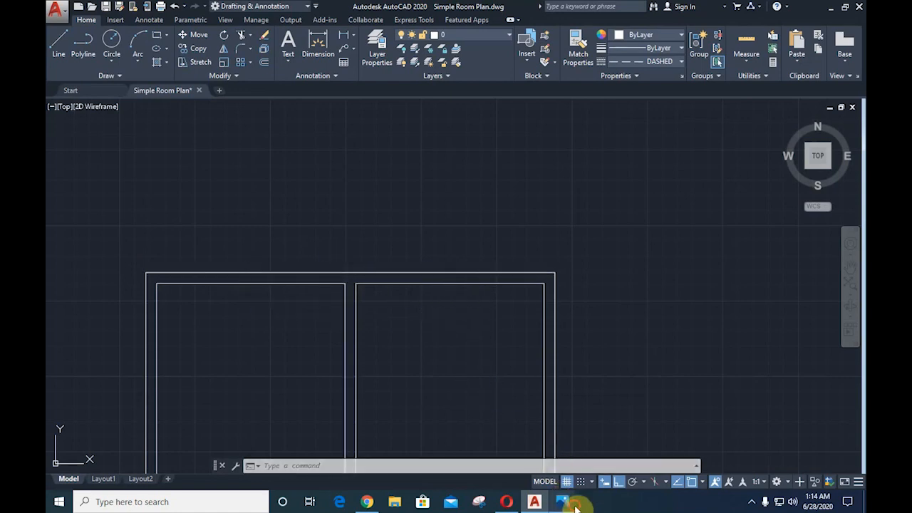
mouse_move(563, 499)
click(486, 463)
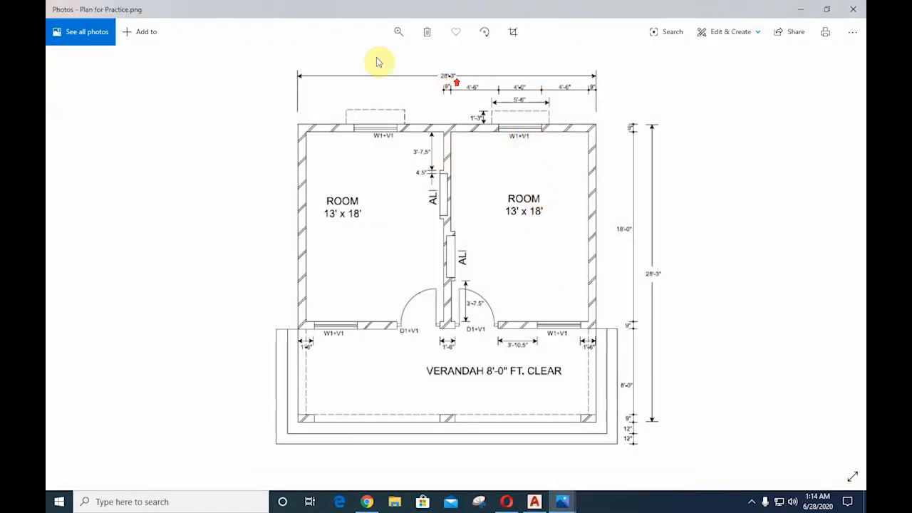
click(393, 32)
click(364, 61)
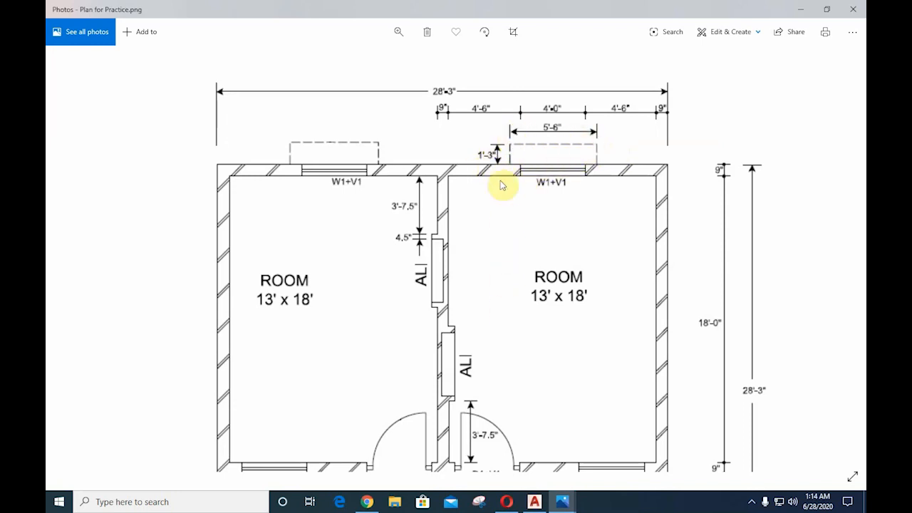
click(534, 501)
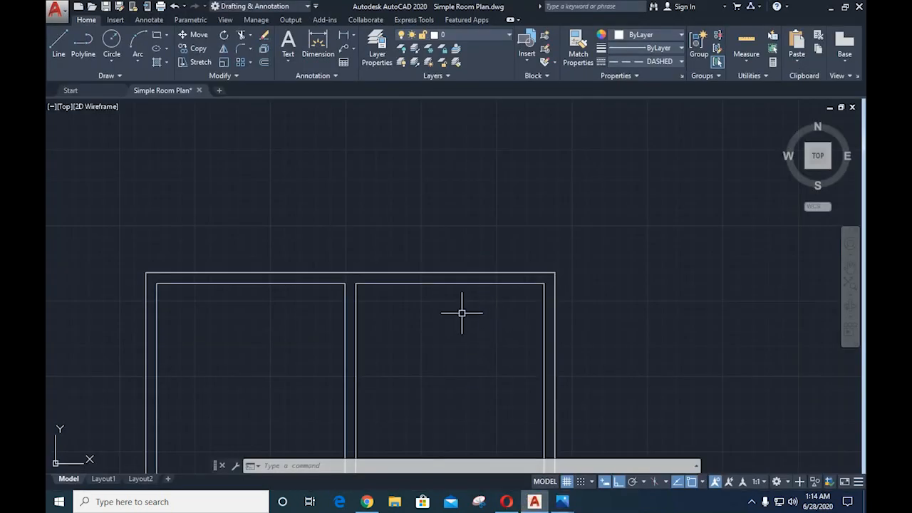
- Set the current linetype to ByLayer
click(658, 66)
click(645, 75)
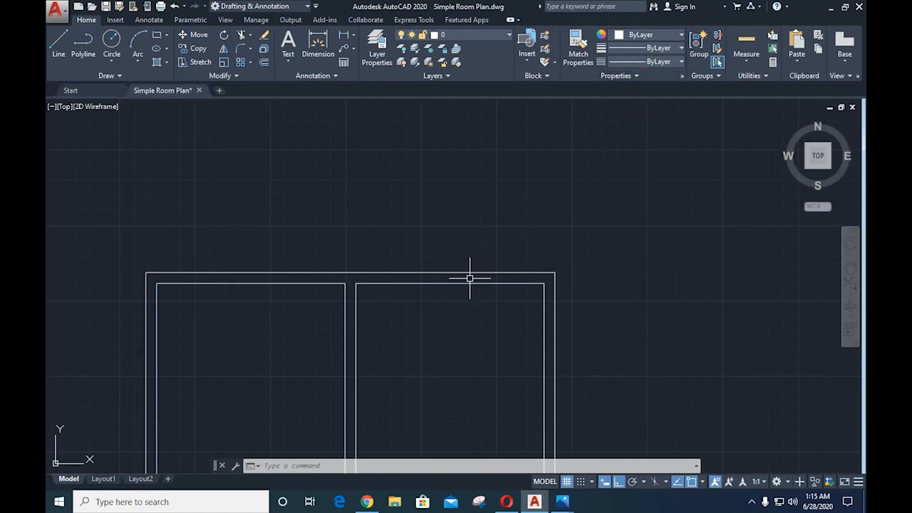
text(l)
key(Return)
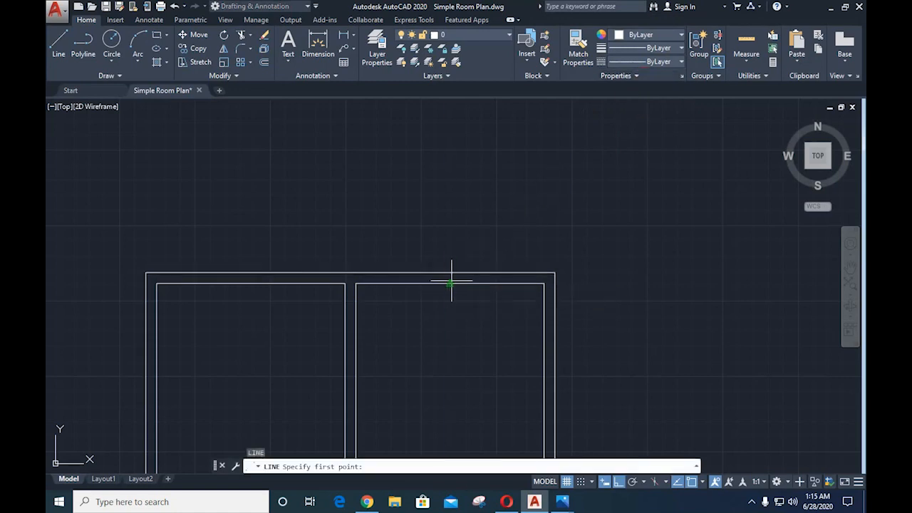
click(453, 281)
key(Escape)
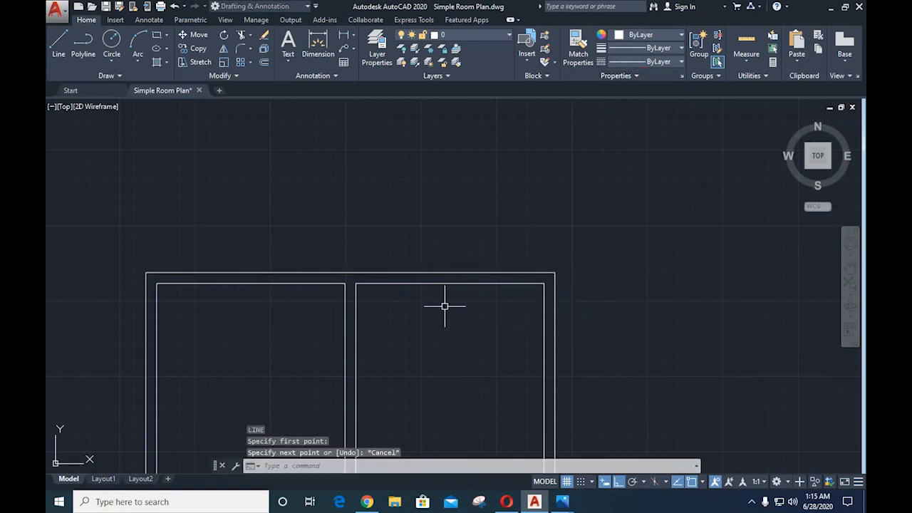
- Draw a short line across the right room's rear wall, from the inner edge's midpoint to the outer edge
text(l)
key(Return)
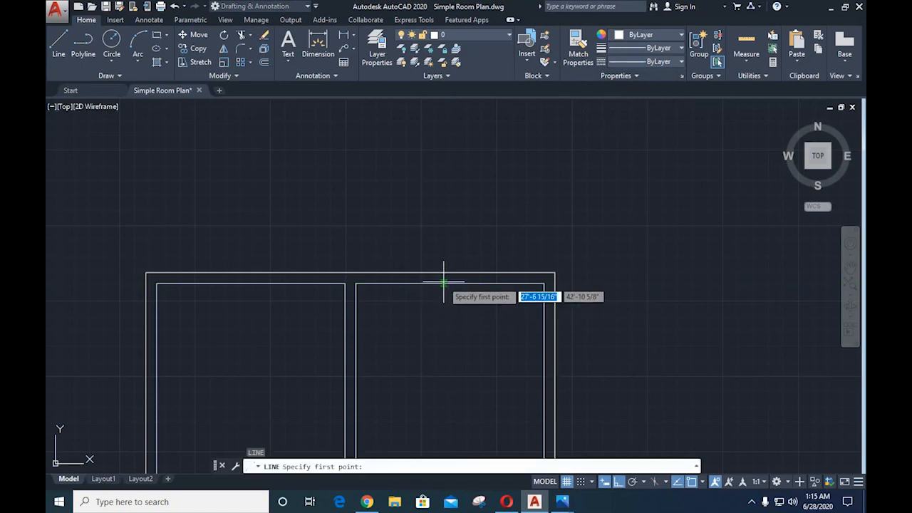
click(454, 284)
click(450, 272)
key(Escape)
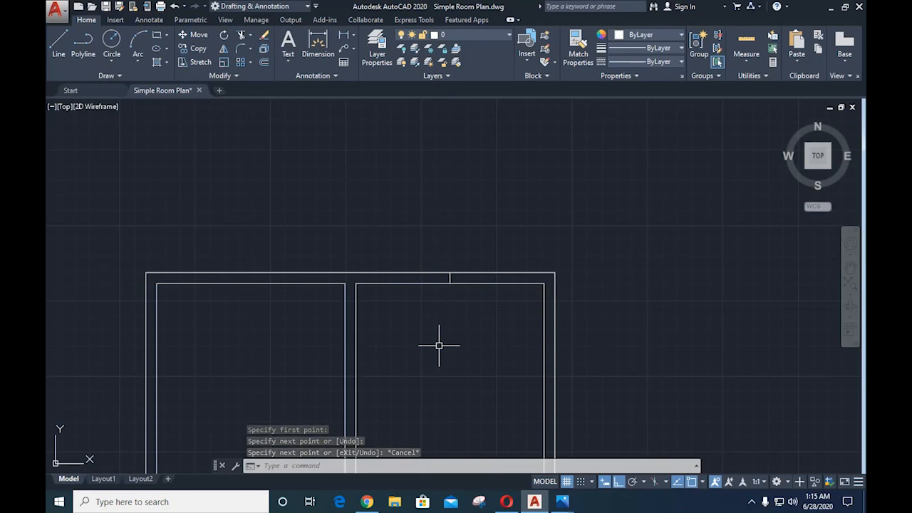
- Offset the short line across the right room's rear wall 2' to both sides and delete the original line
text(o)
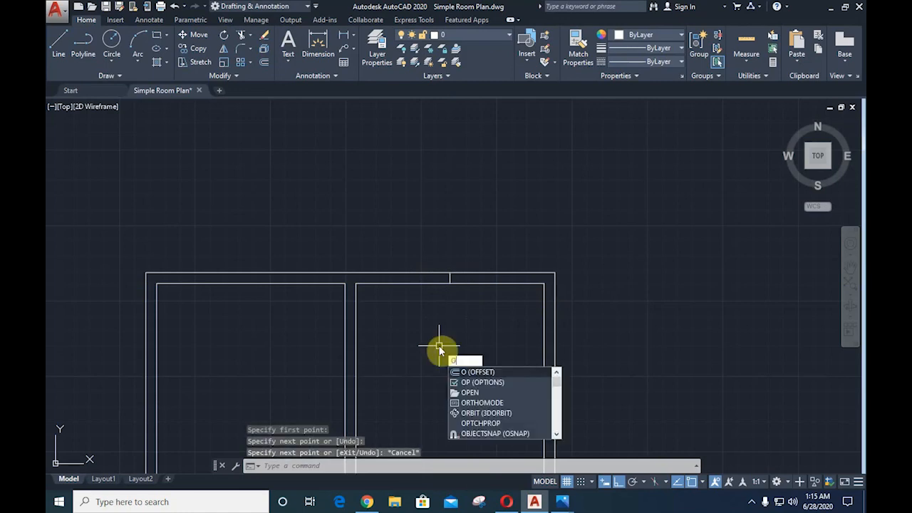
key(Return)
text(2)
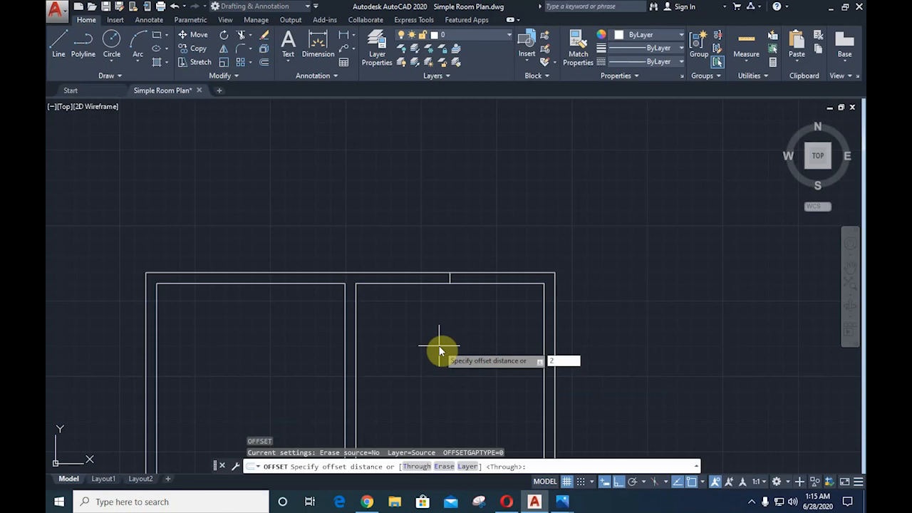
key(Return)
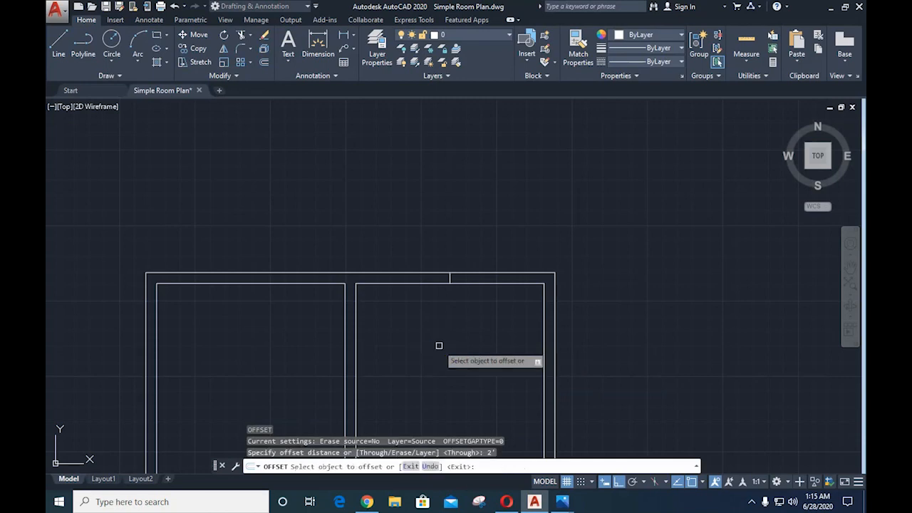
click(452, 279)
click(647, 295)
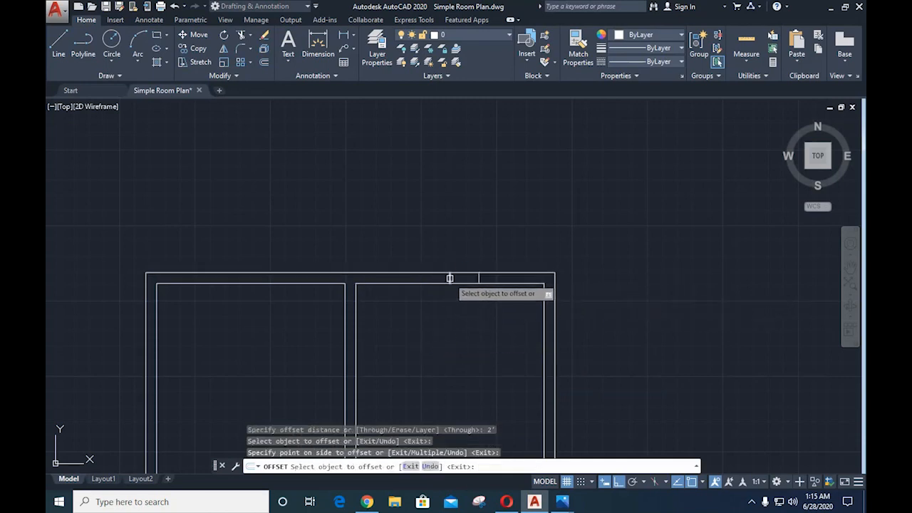
click(449, 278)
click(358, 260)
scroll(423, 291, up, 2)
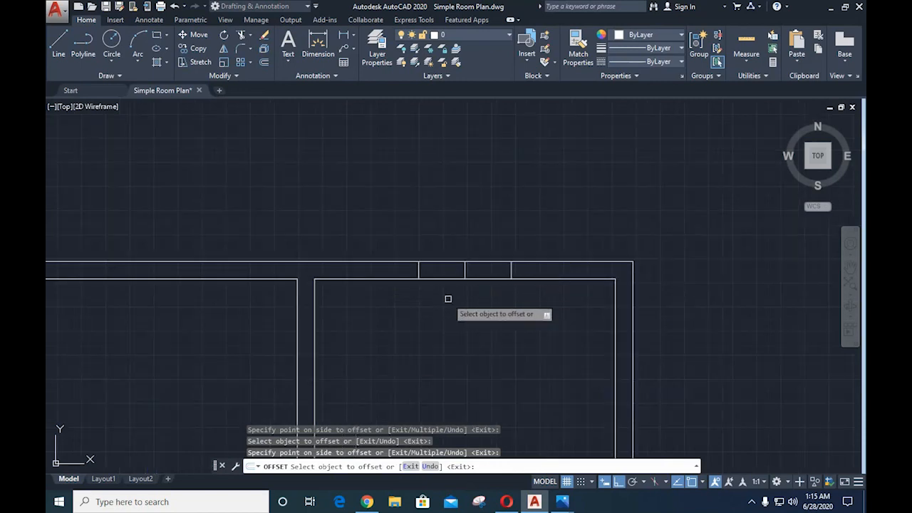
key(Escape)
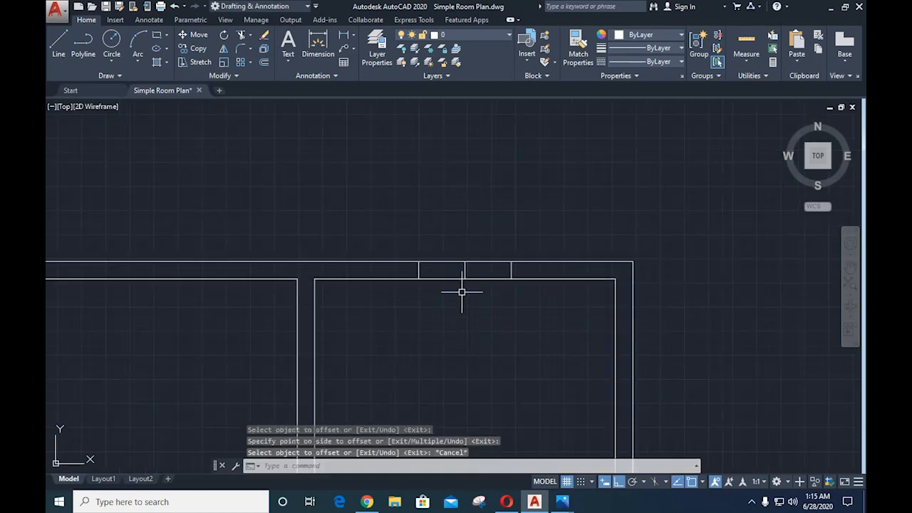
click(465, 273)
key(Delete)
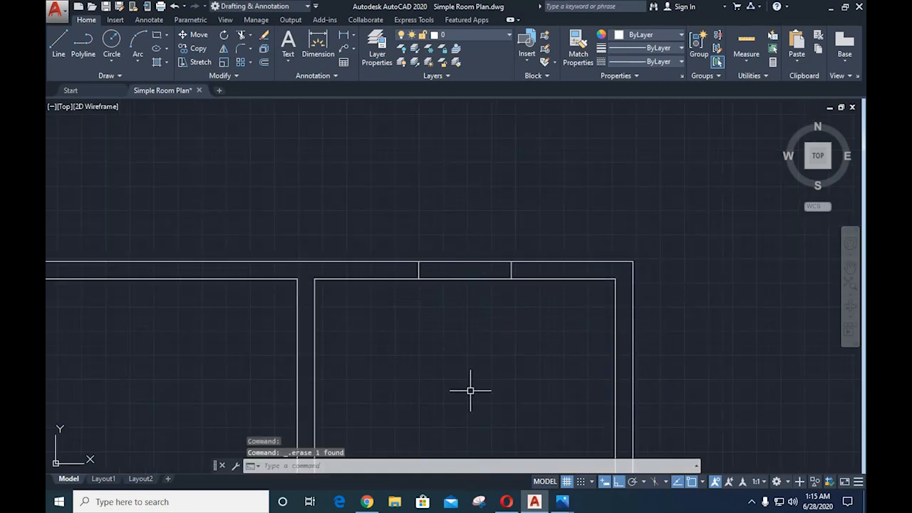
- Draw a horizontal line connecting the midpoints of the window's two side lines in the right room's rear wall
text(l)
key(Return)
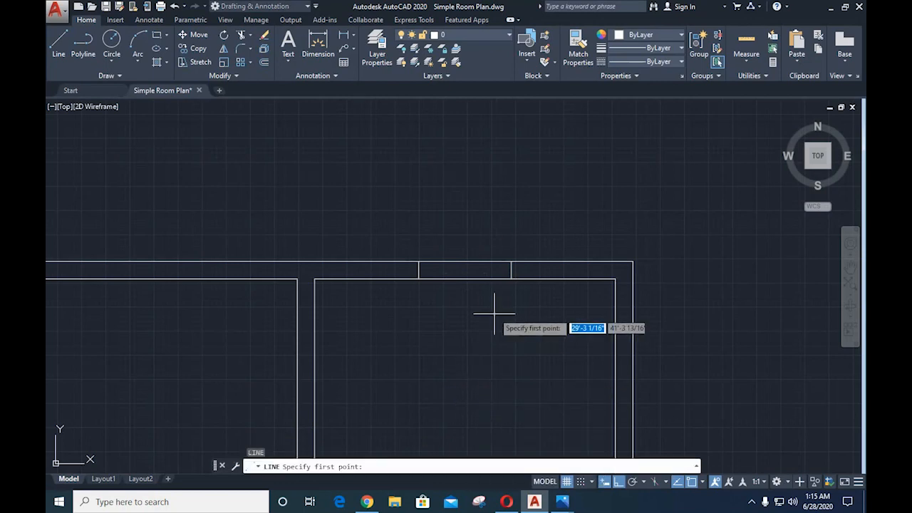
click(510, 269)
click(511, 279)
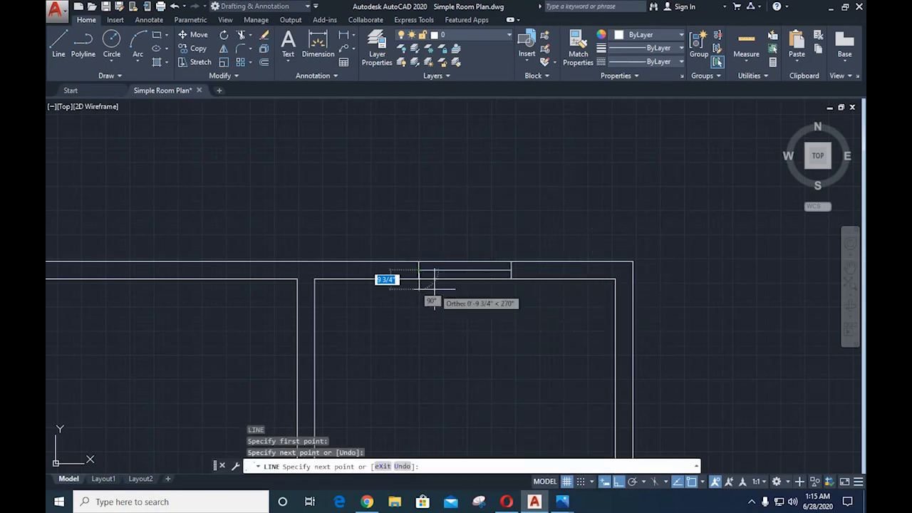
key(Escape)
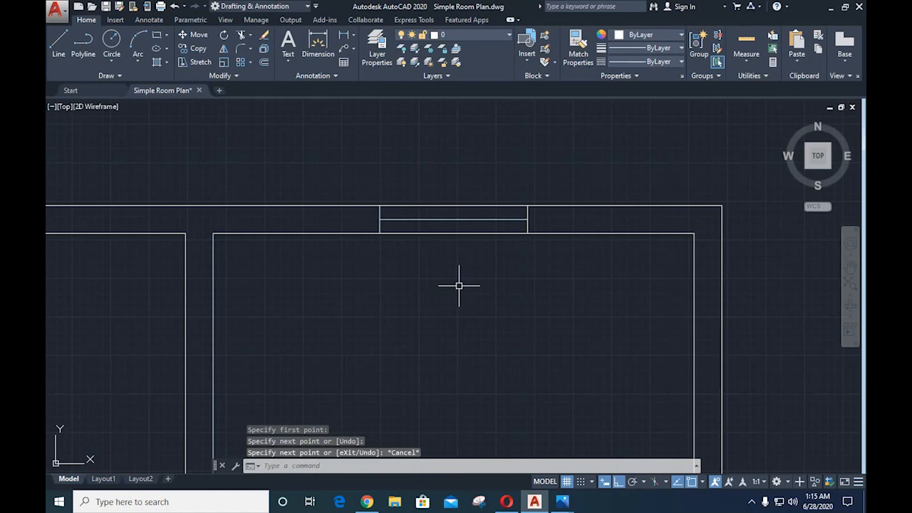
- Offset the window's horizontal centre line 1" to both sides and delete the original centre line
text(o)
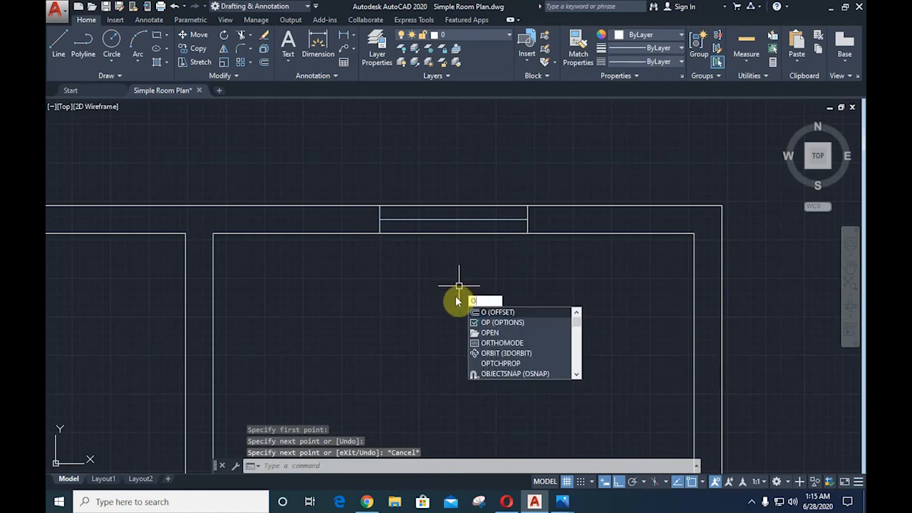
key(Return)
text(1)
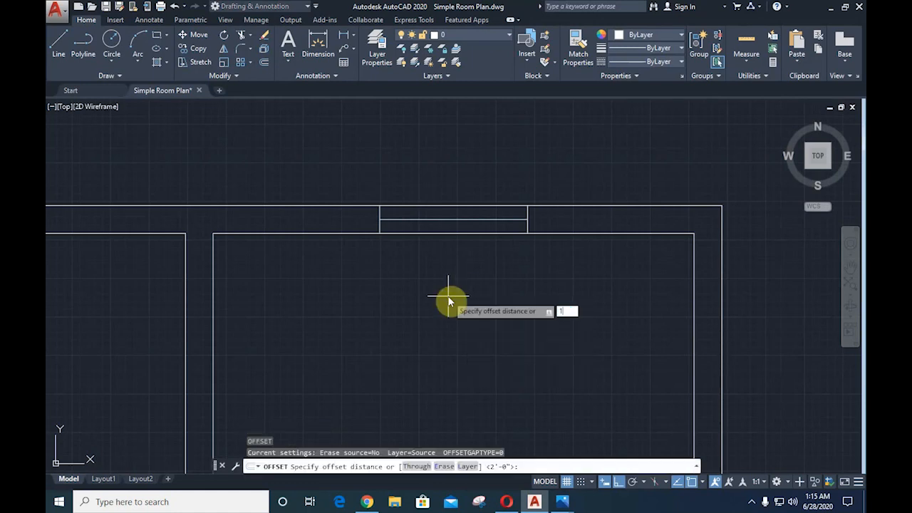
key(Return)
click(427, 218)
click(413, 150)
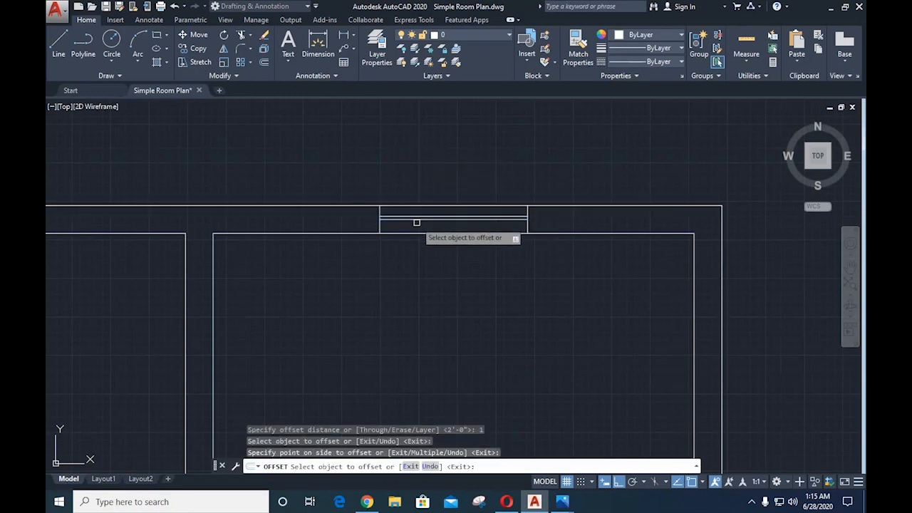
key(Escape)
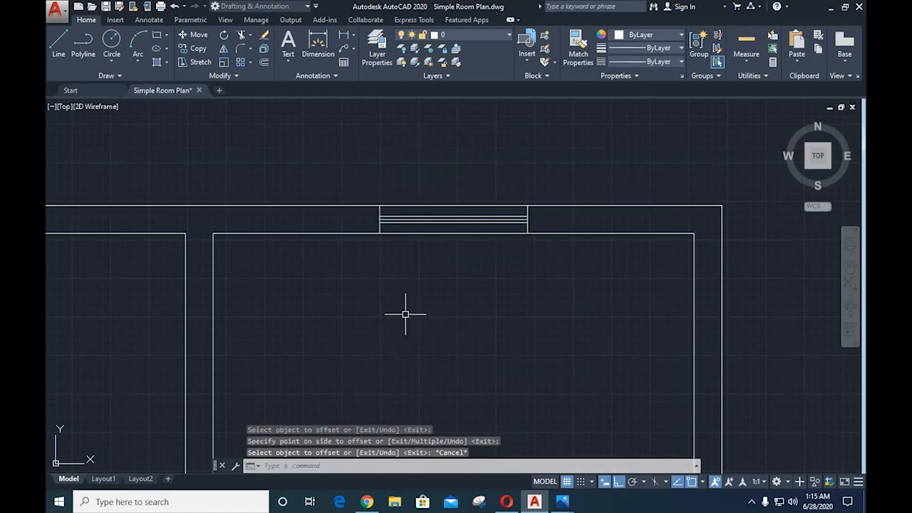
scroll(407, 246, up, 2)
click(427, 202)
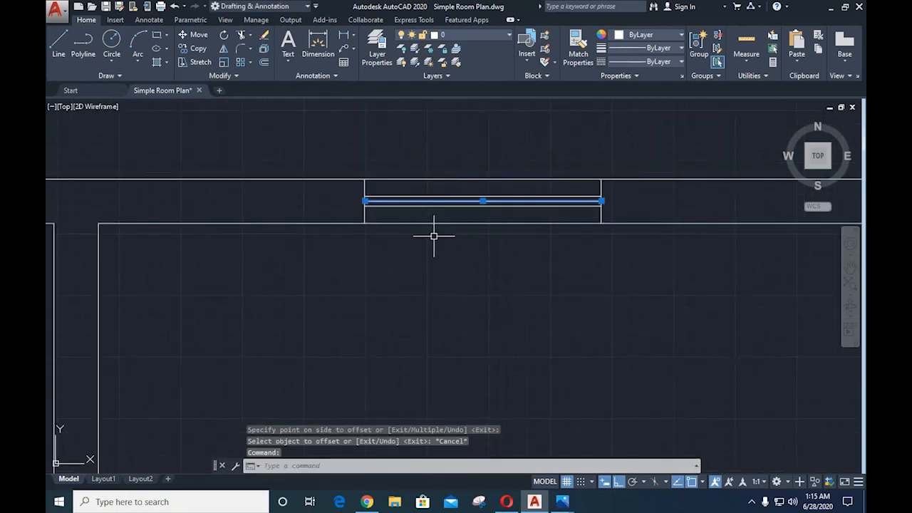
key(Delete)
scroll(432, 242, down, 2)
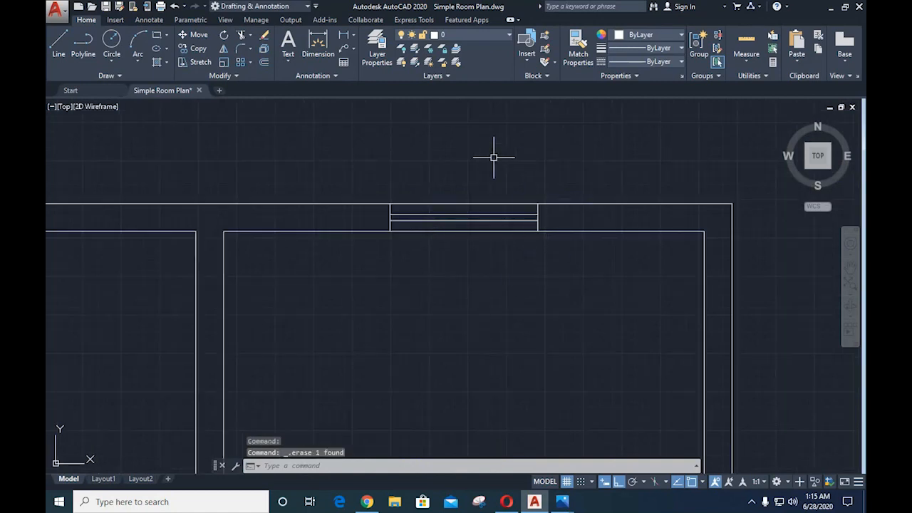
- Switch to the reference plan in Photos to examine the dashed projection above the rear window, and return to AutoCAD
middle_drag(474, 159, 373, 266)
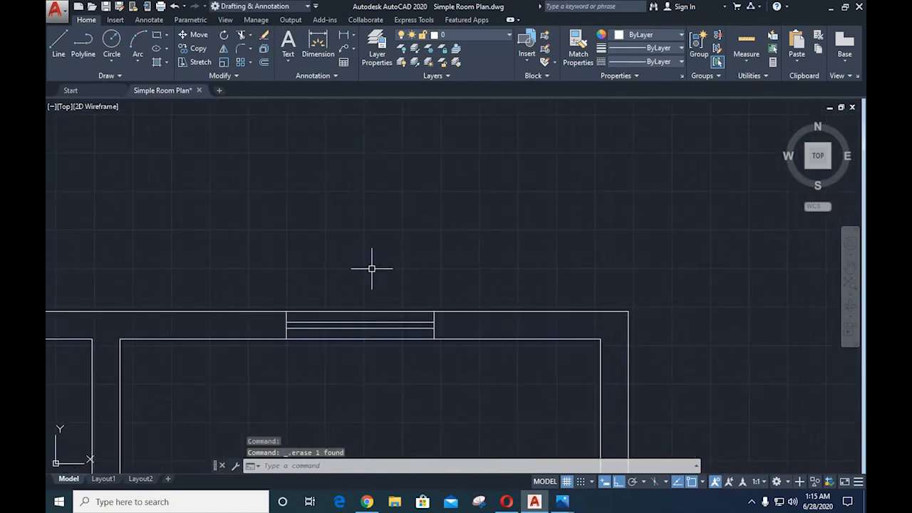
middle_drag(380, 298, 399, 262)
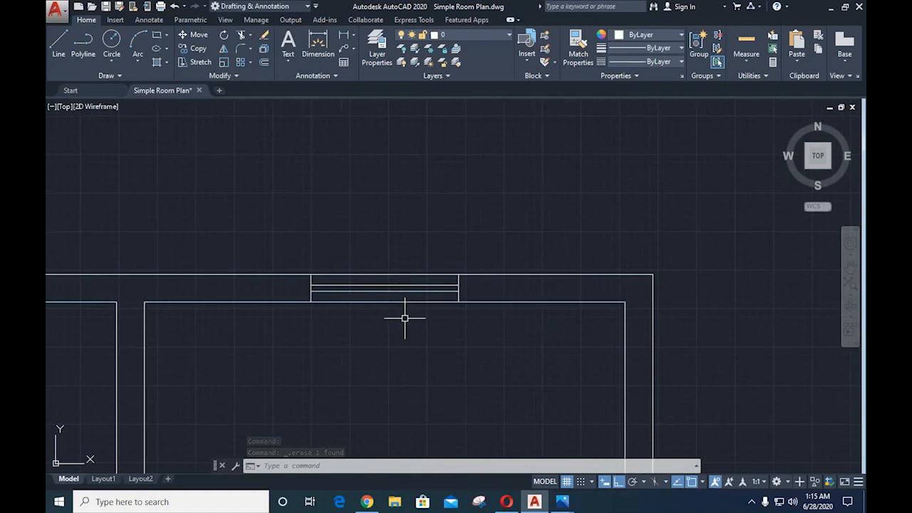
key(Escape)
mouse_move(562, 502)
click(501, 447)
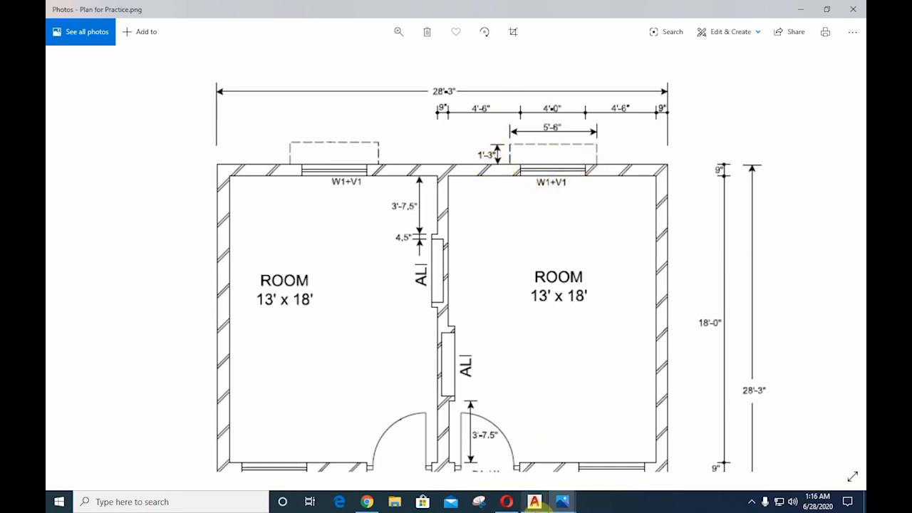
click(534, 502)
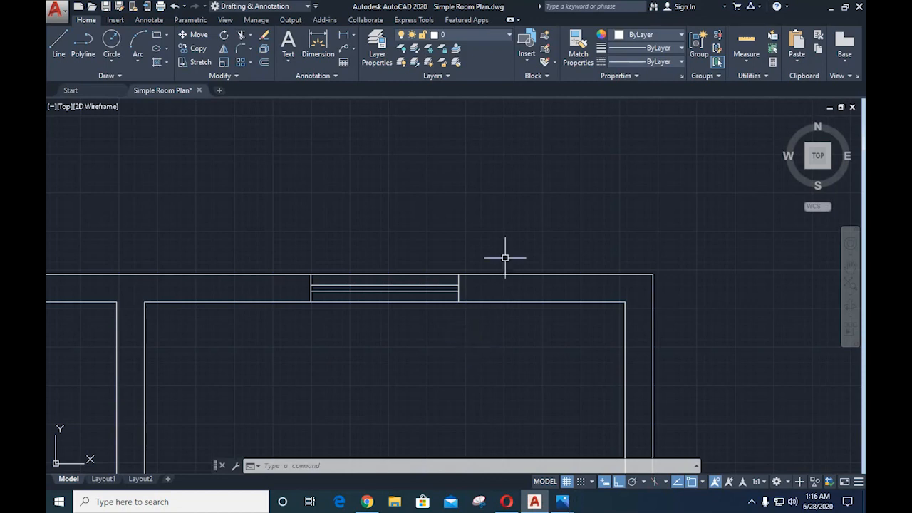
- Set the linetype to DASHED and draw a 9" line rightward along the outer wall from the rear window's upper-right corner
click(655, 61)
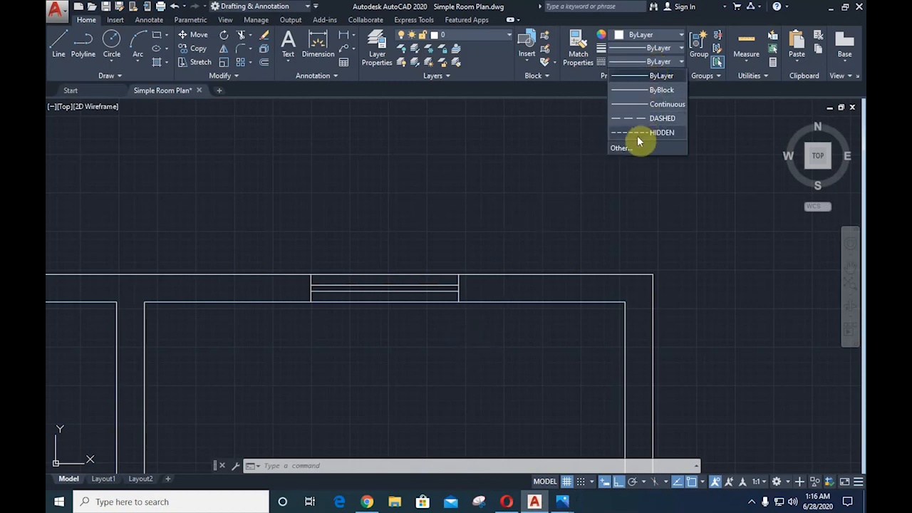
click(638, 118)
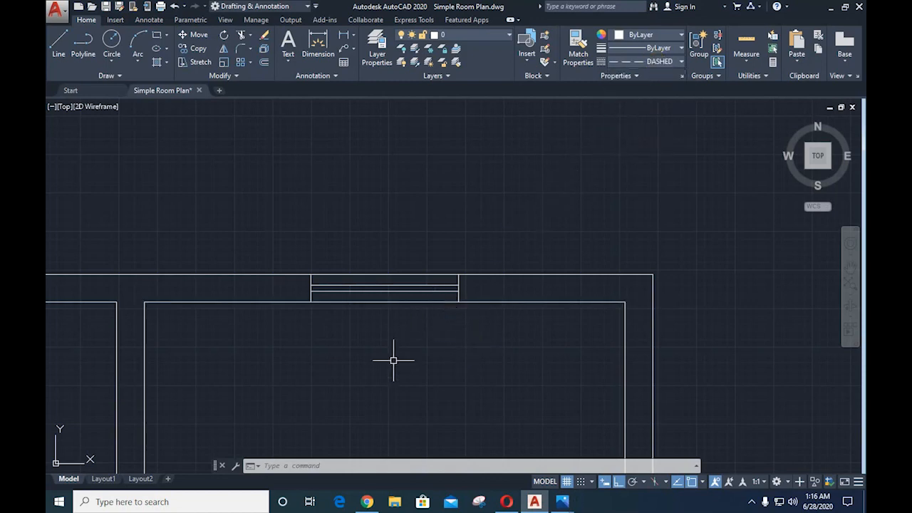
text(l)
key(Return)
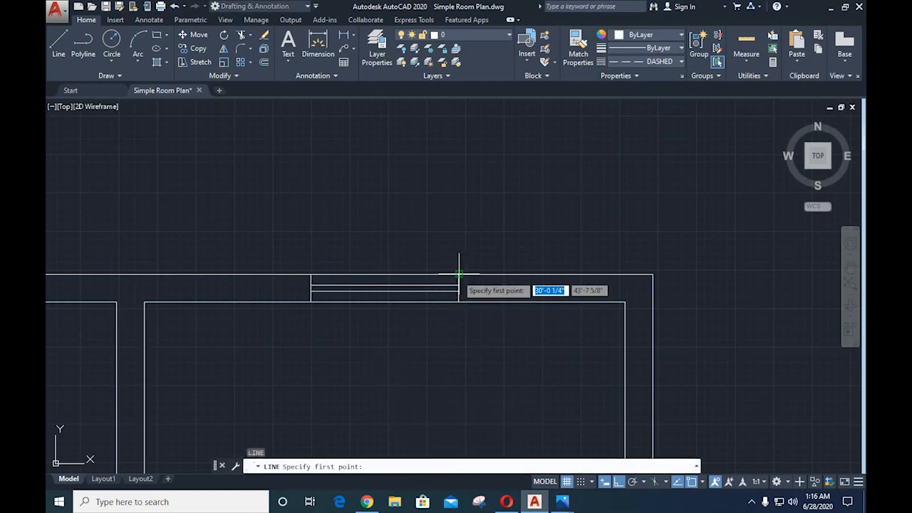
click(459, 274)
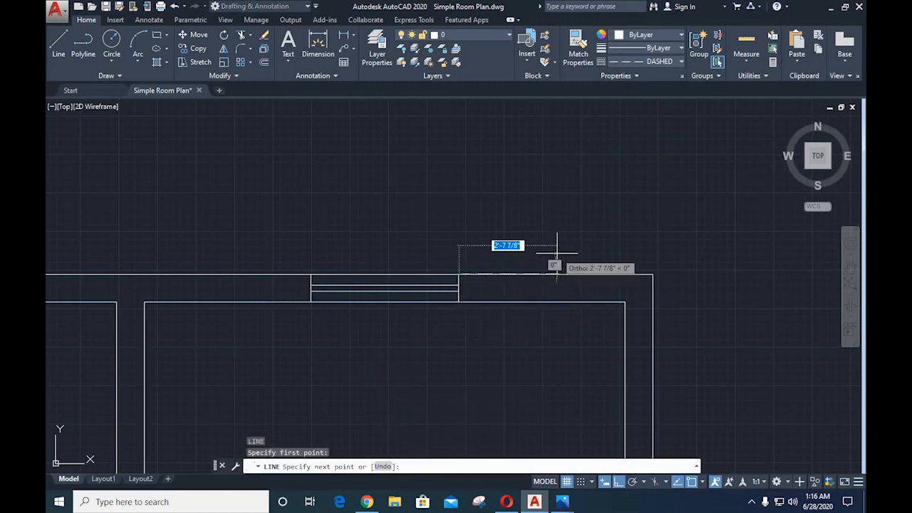
text(9)
key(Return)
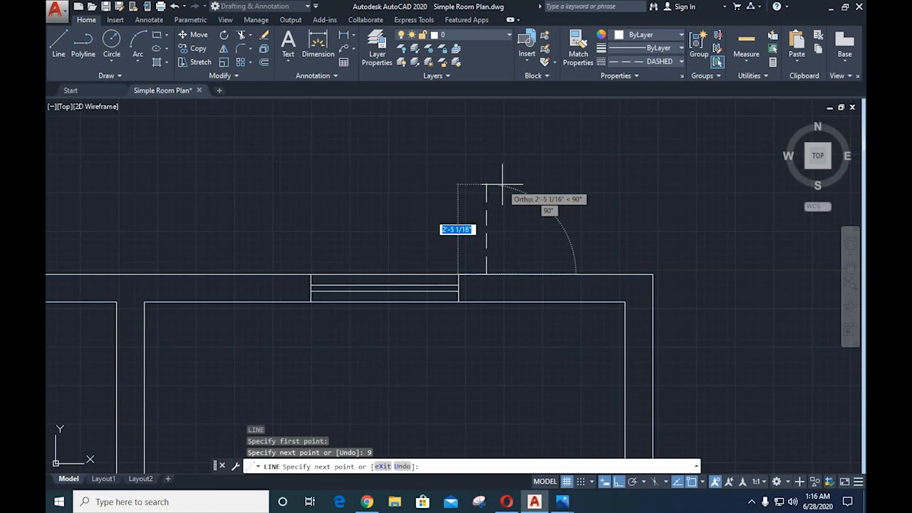
- Continue the dashed window projection 1'3" up, 5'6" to the left and back down to the rear wall
click(502, 184)
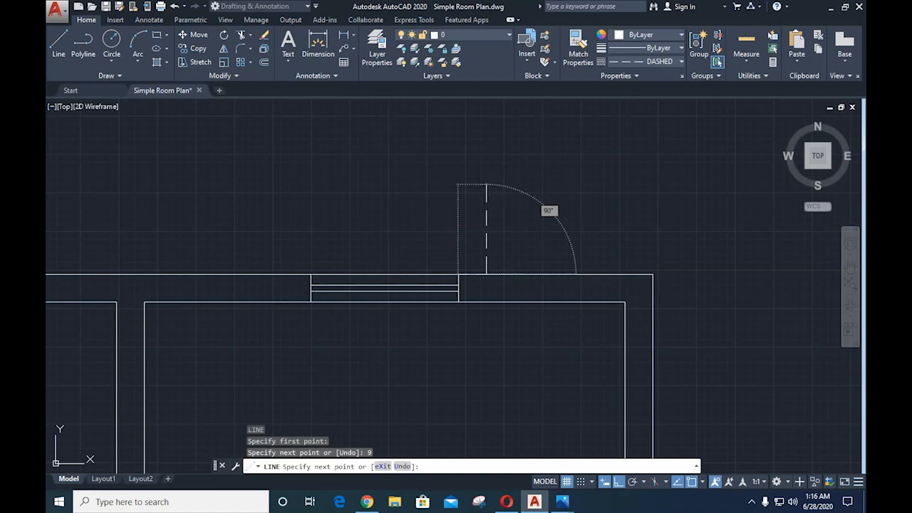
text(1'3)
key(Return)
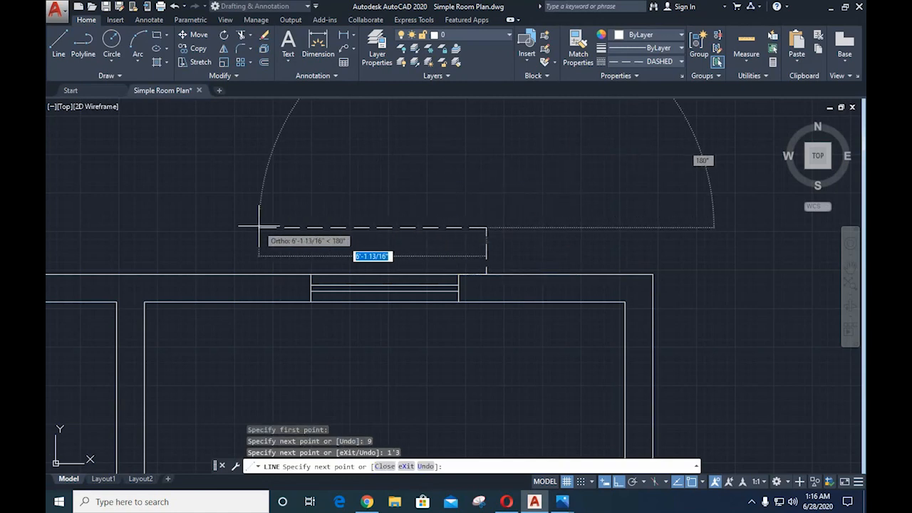
text(5)
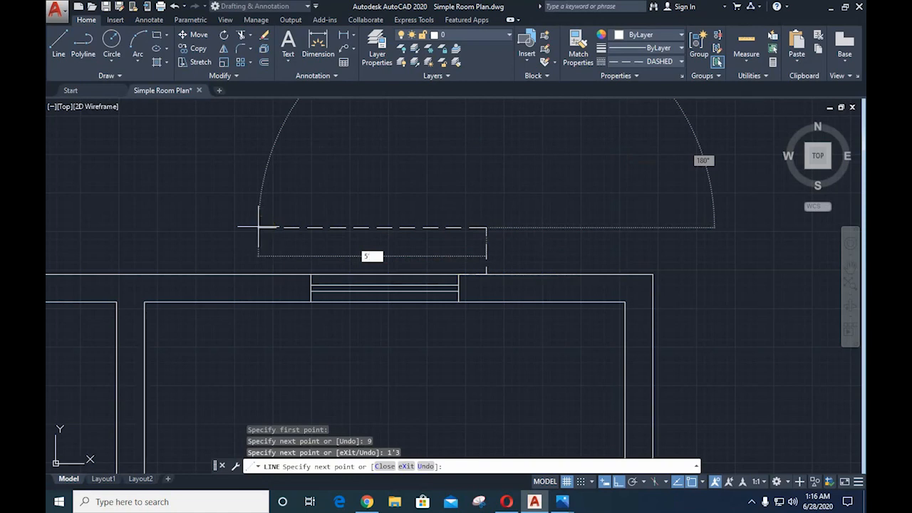
text('6)
key(Return)
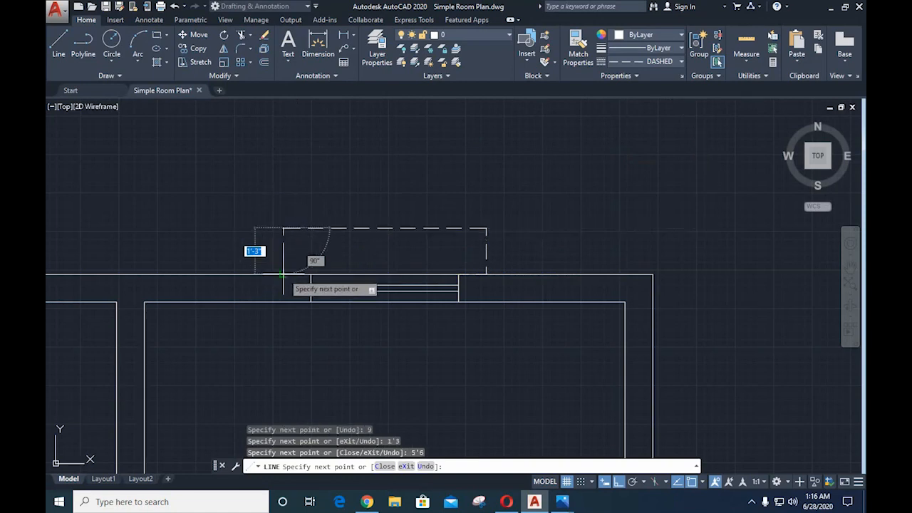
key(Escape)
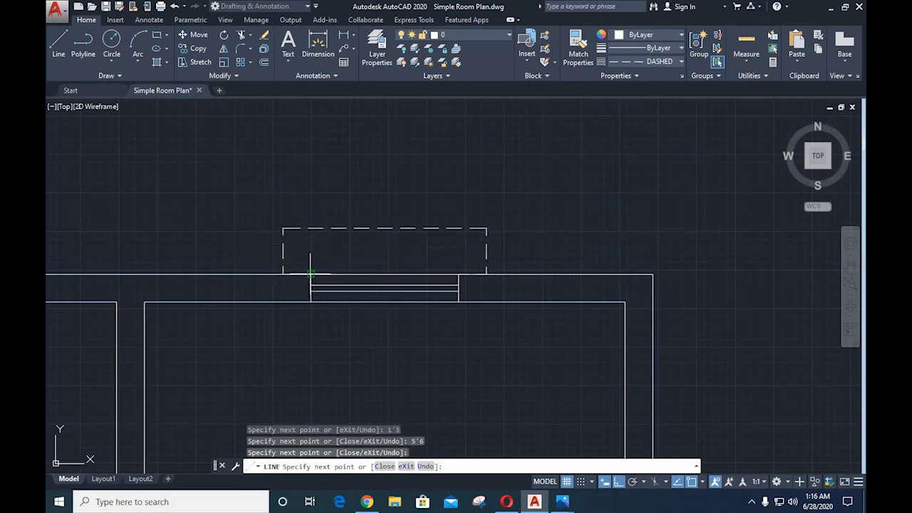
- Mirror the rear window and its dashed projection to the left room about the partition wall's vertical centre line, keeping the originals
scroll(324, 349, down, 2)
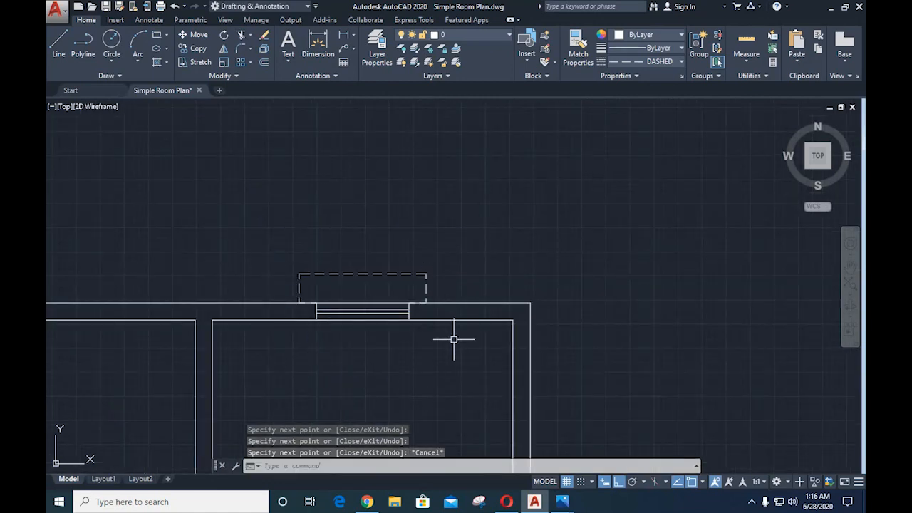
mouse_move(251, 381)
middle_down()
mouse_move(519, 312)
mouse_move(498, 330)
middle_up()
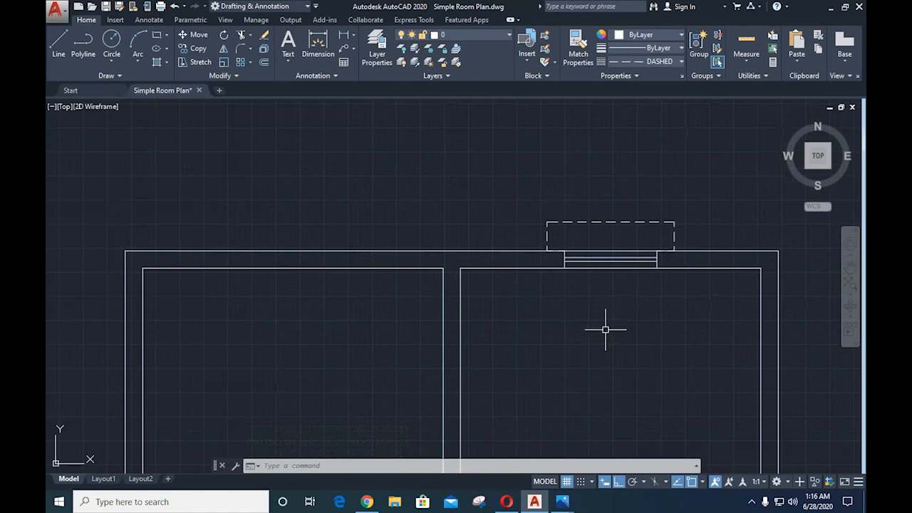
text(mi)
key(Return)
click(472, 159)
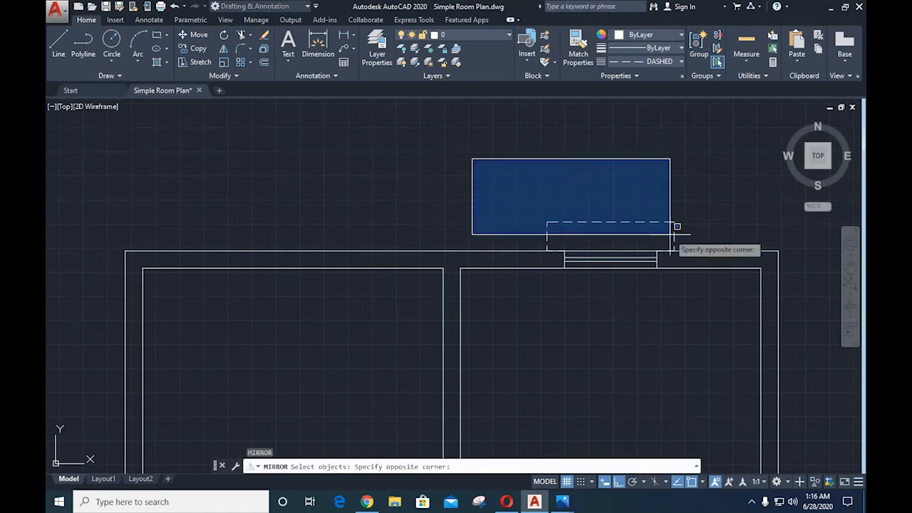
click(713, 305)
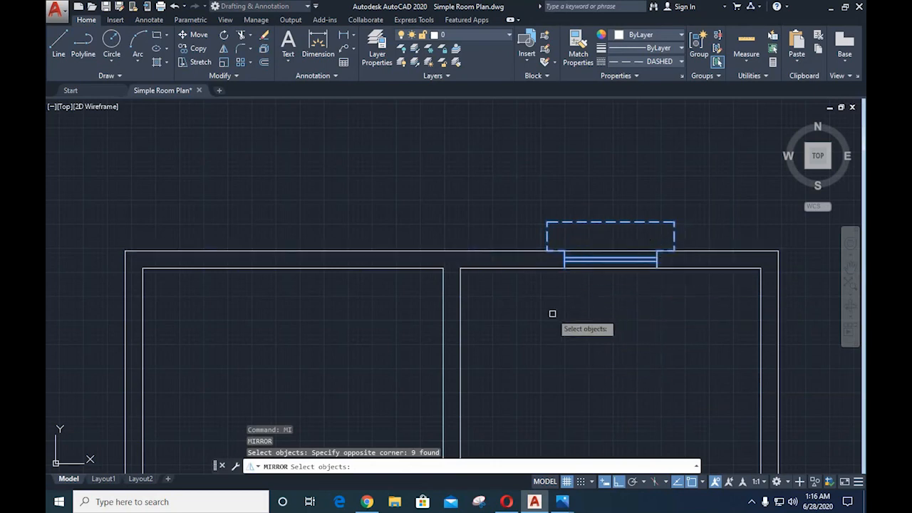
key(Return)
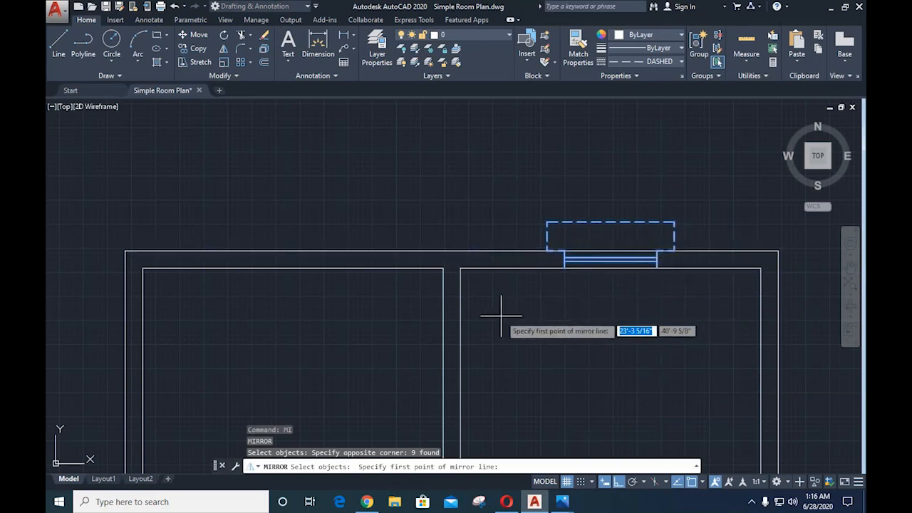
click(452, 251)
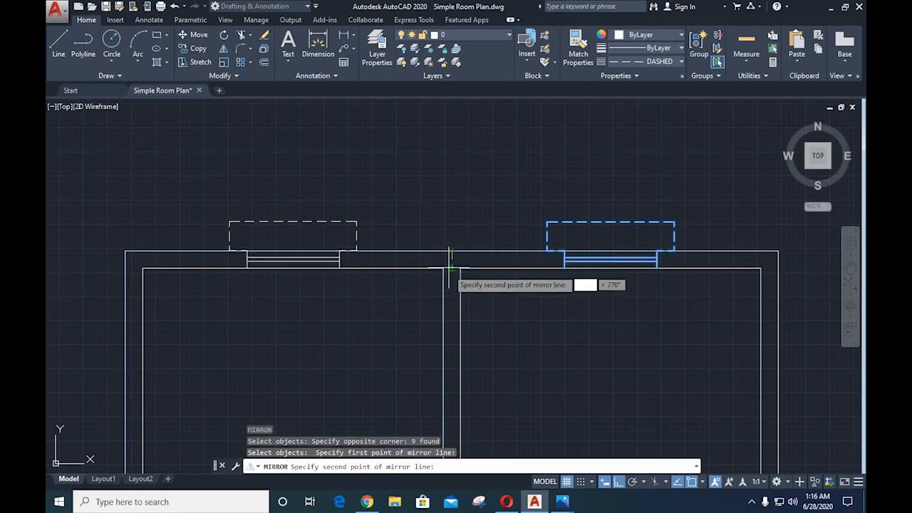
click(452, 329)
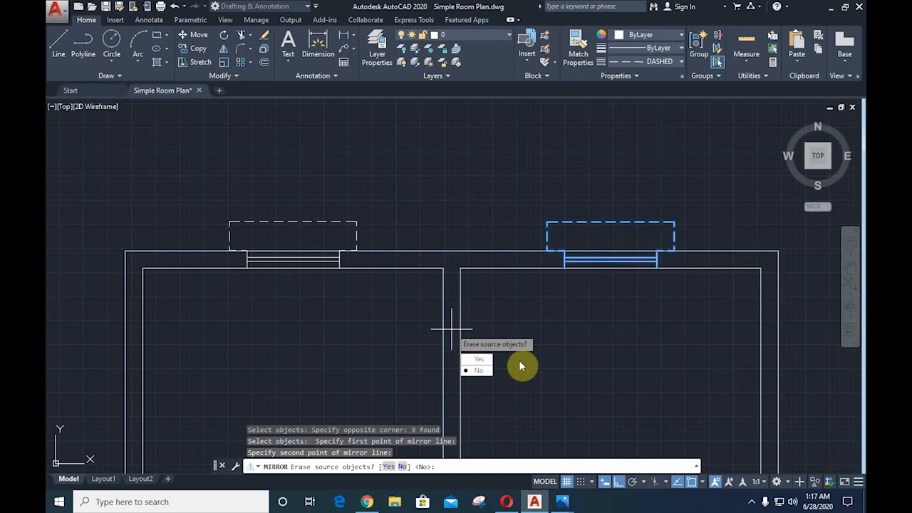
key(Return)
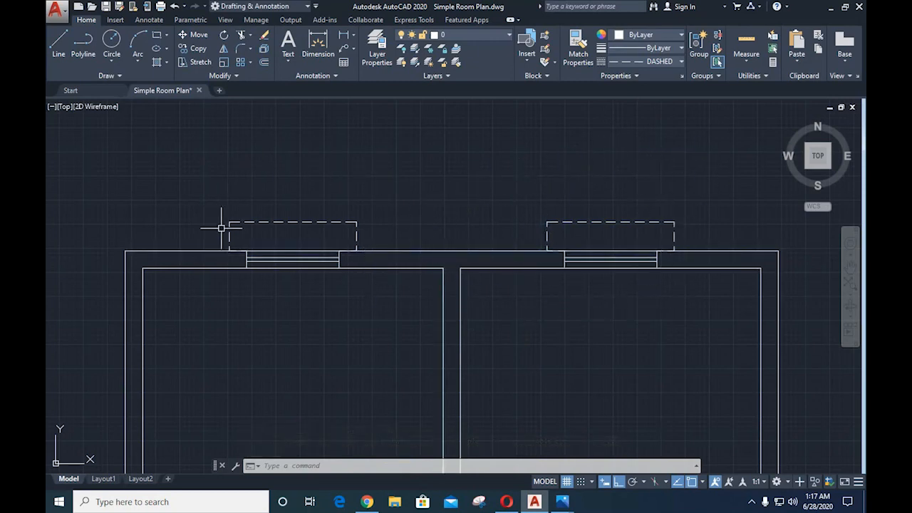
- Switch to Photos to examine the front doors in the reference plan and door D1 in the Schedule of Openings, and return to AutoCAD
middle_drag(573, 359, 555, 246)
scroll(554, 245, down, 2)
mouse_move(525, 318)
middle_down()
mouse_move(426, 311)
mouse_move(444, 265)
mouse_move(442, 232)
middle_up()
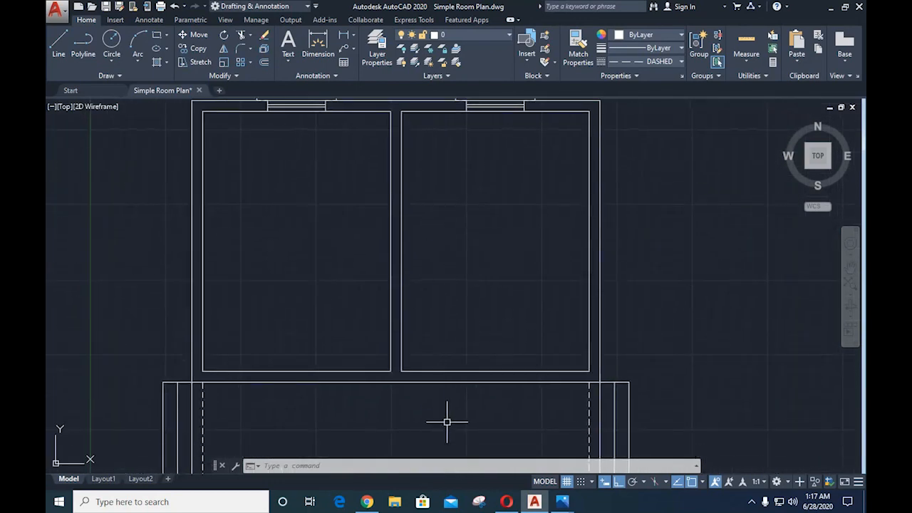
middle_drag(446, 421, 404, 347)
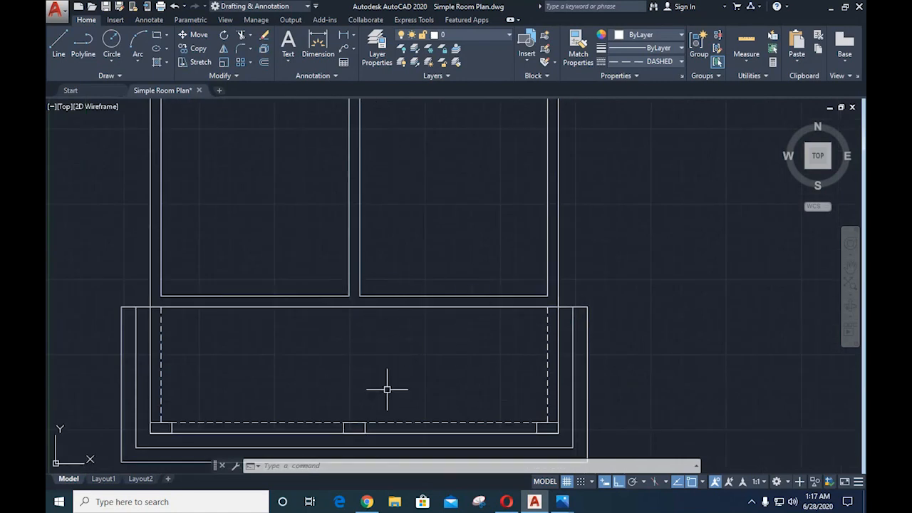
click(561, 502)
click(525, 463)
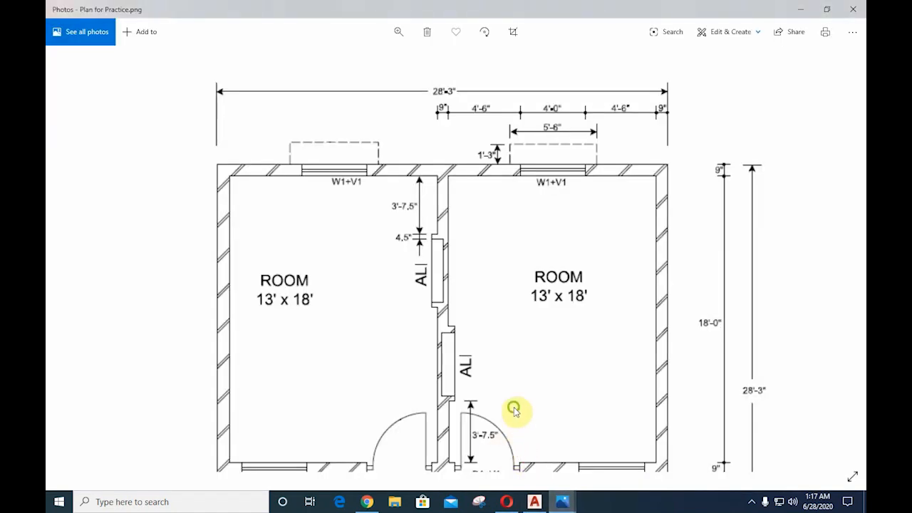
drag(515, 407, 510, 269)
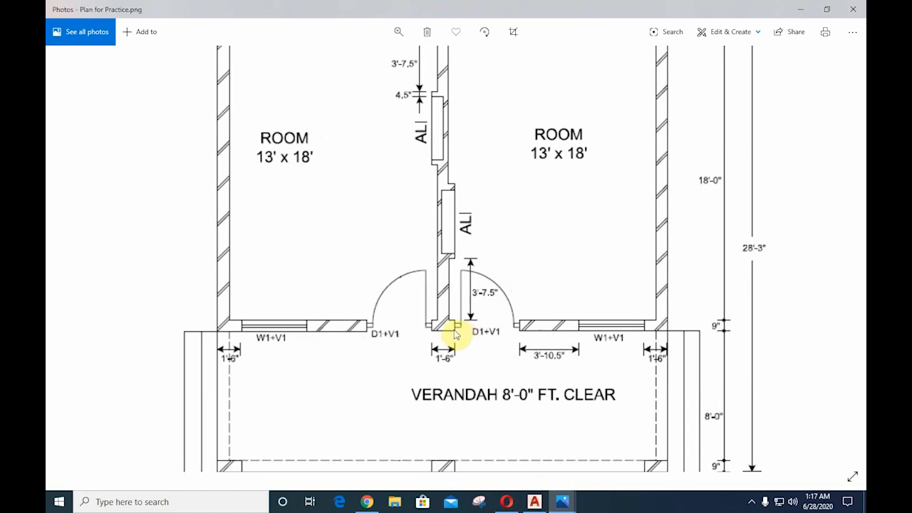
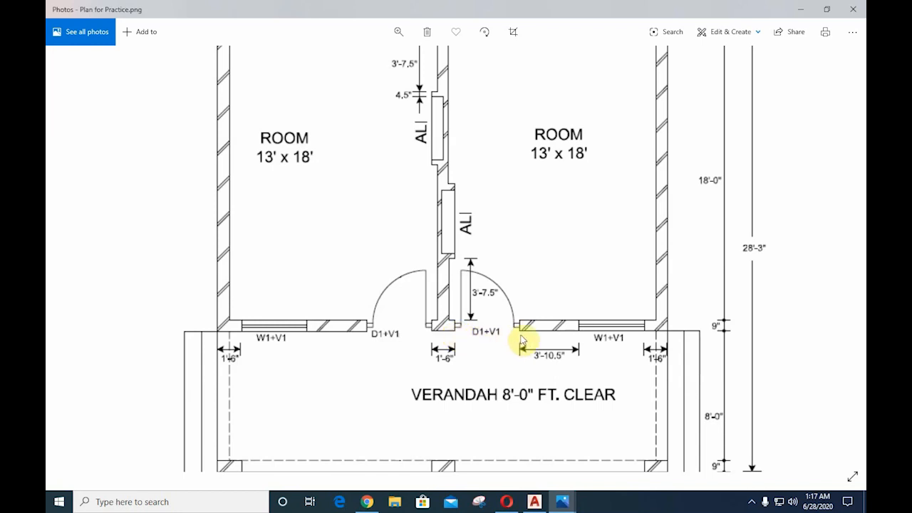
mouse_move(563, 502)
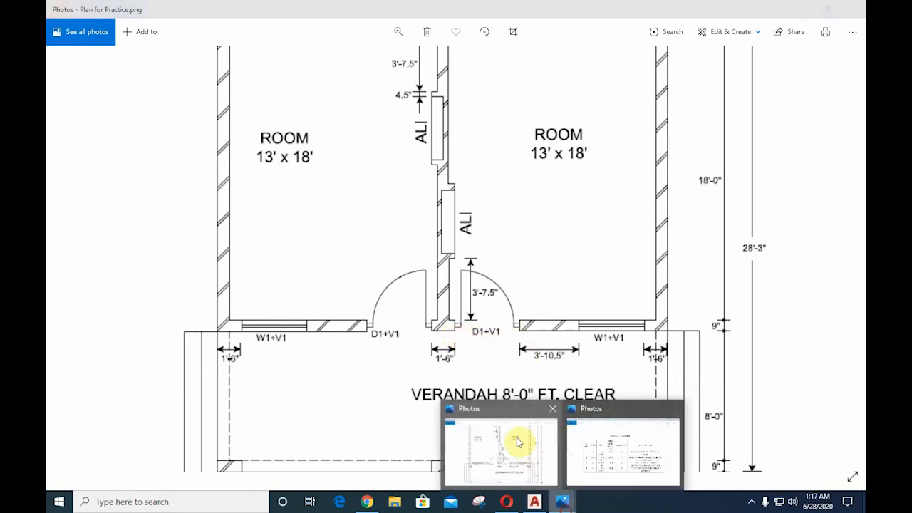
click(577, 448)
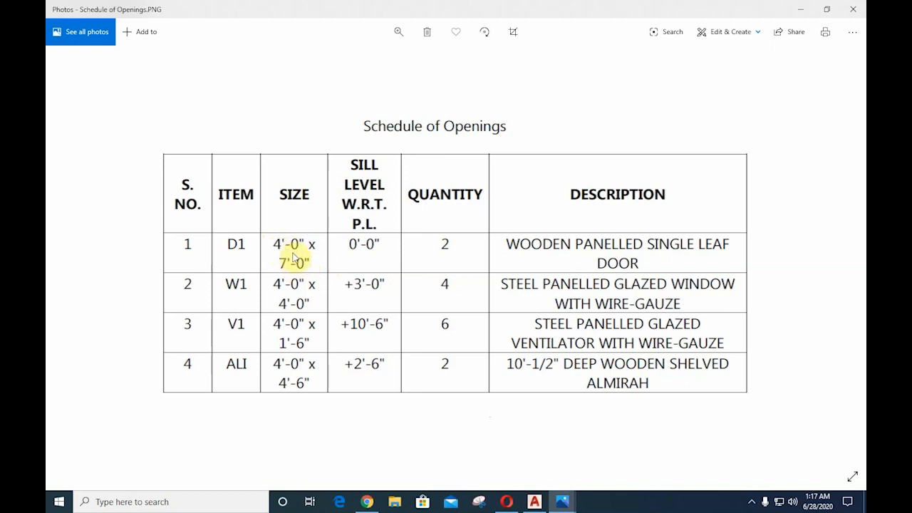
click(536, 502)
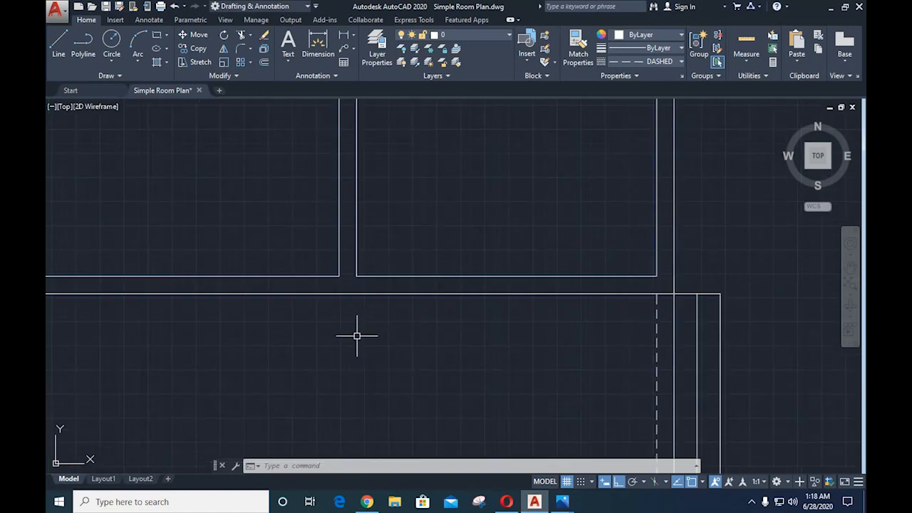
text(l)
key(Return)
click(356, 276)
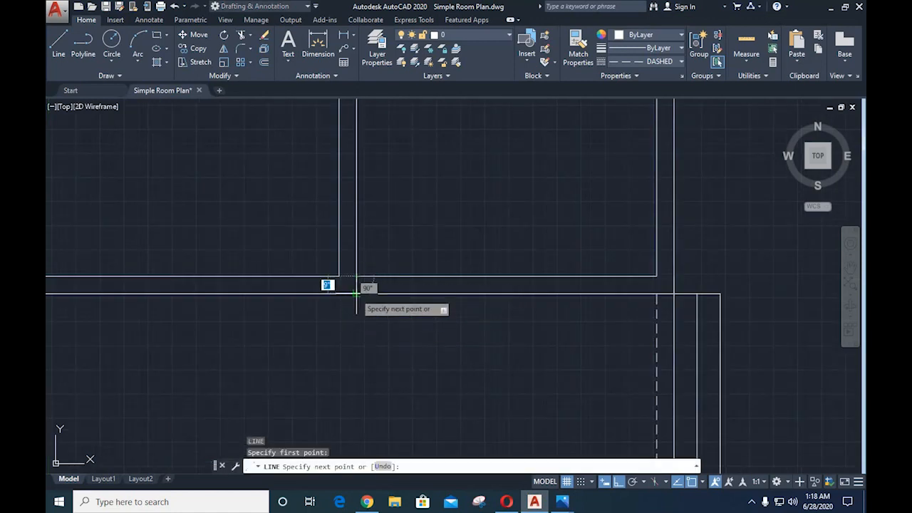
key(Escape)
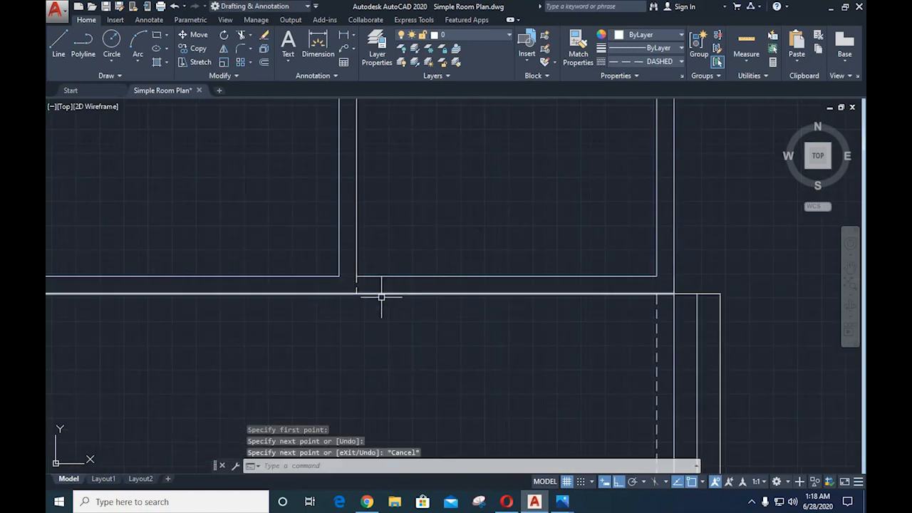
click(357, 284)
key(Delete)
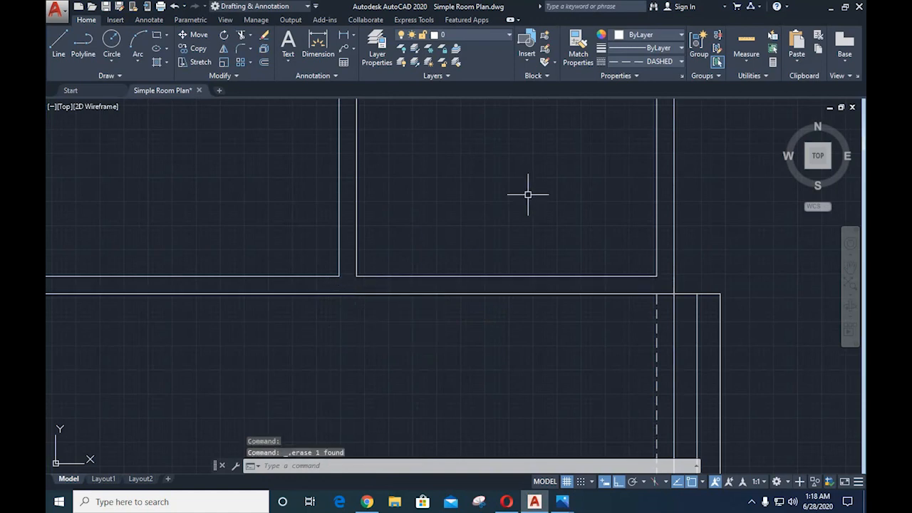
- Set the linetype to ByLayer and draw a vertical line across the front wall from the right room's lower-left inner corner
click(680, 63)
click(642, 82)
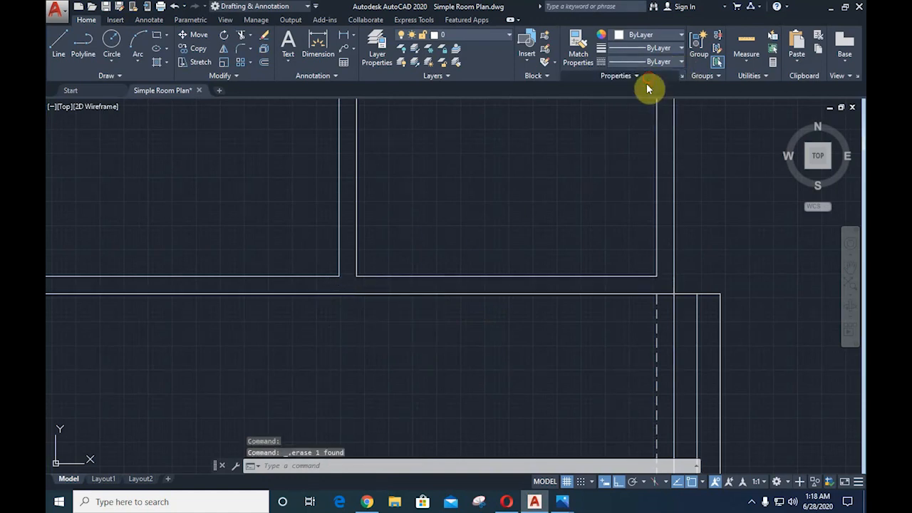
text(l)
key(Return)
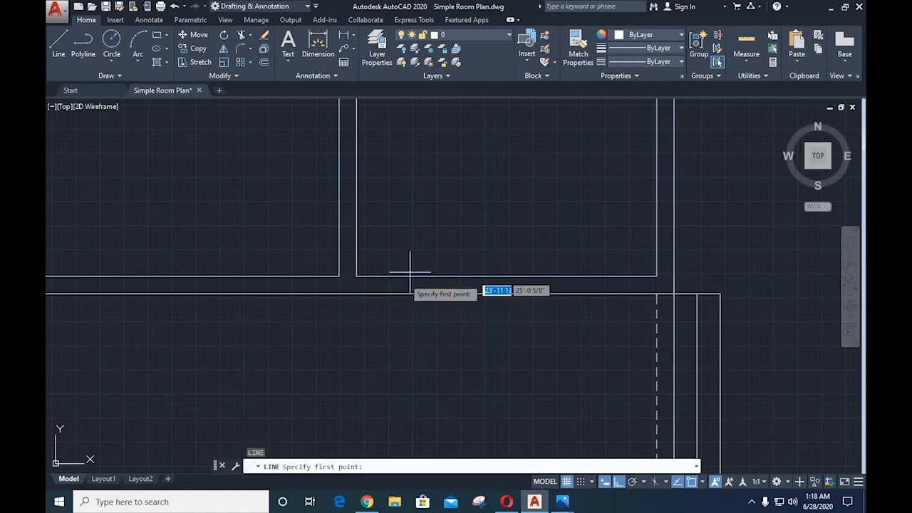
click(357, 276)
click(357, 292)
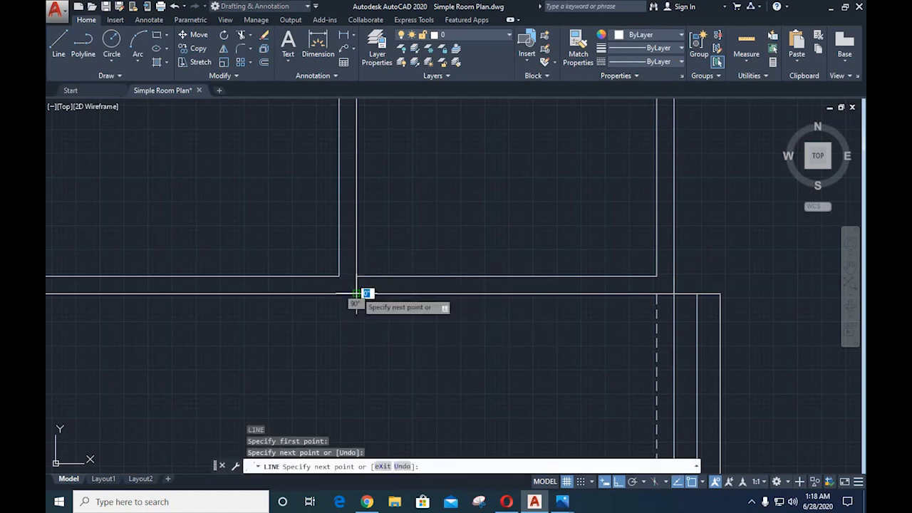
key(Escape)
- Move the short vertical line across the front wall 4.5" to the right of the right room's inner corner
scroll(374, 352, up, 2)
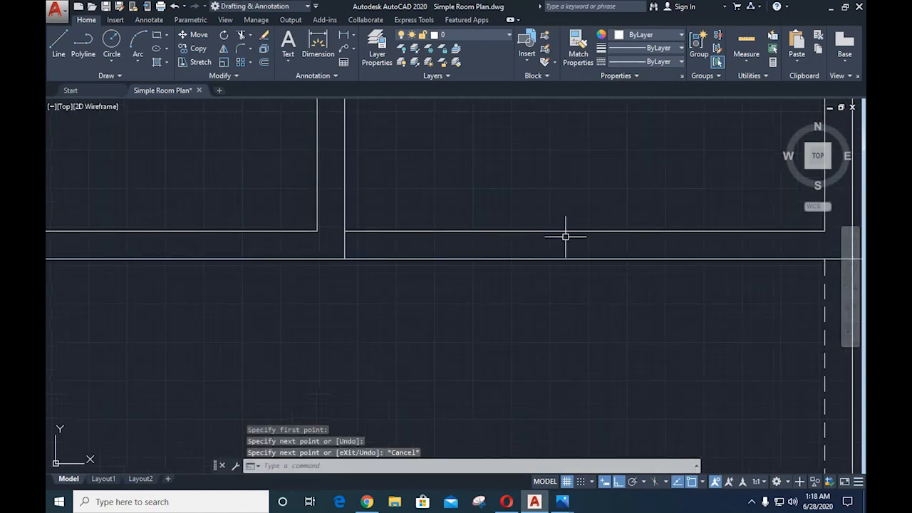
scroll(513, 287, down, 2)
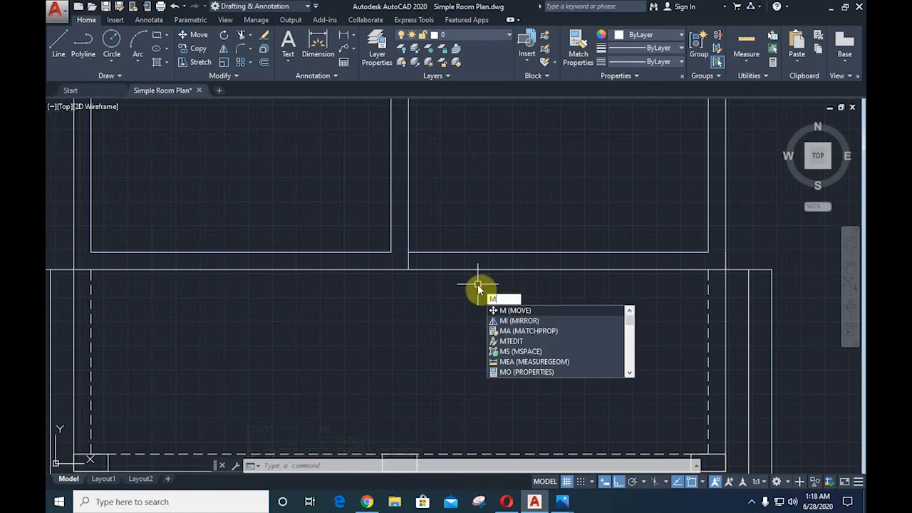
key(Return)
click(408, 261)
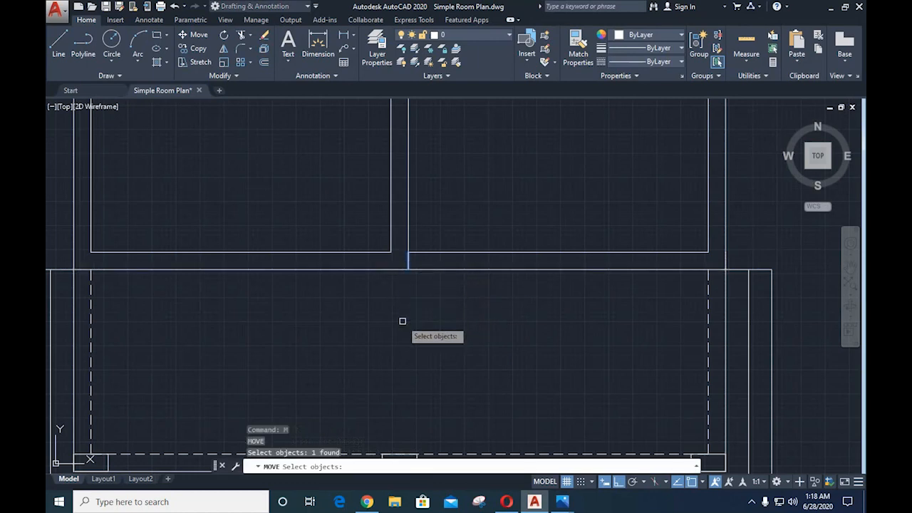
key(Return)
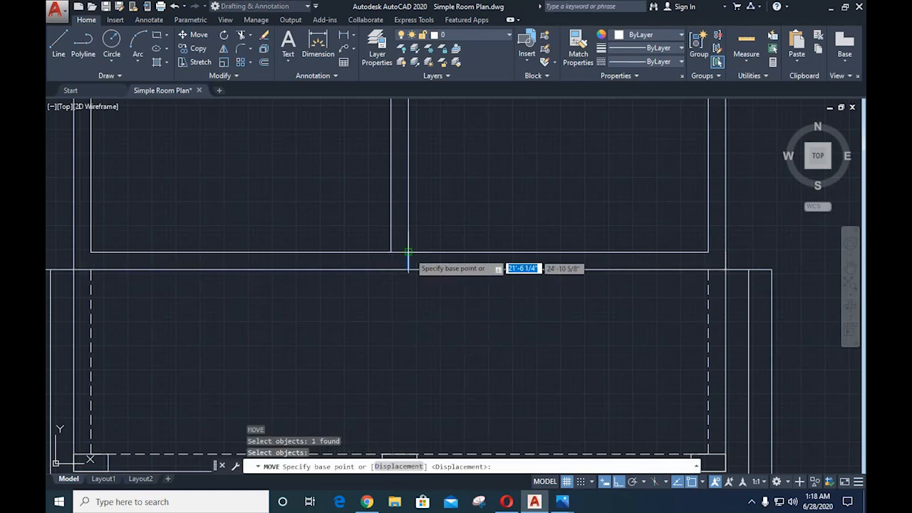
click(408, 251)
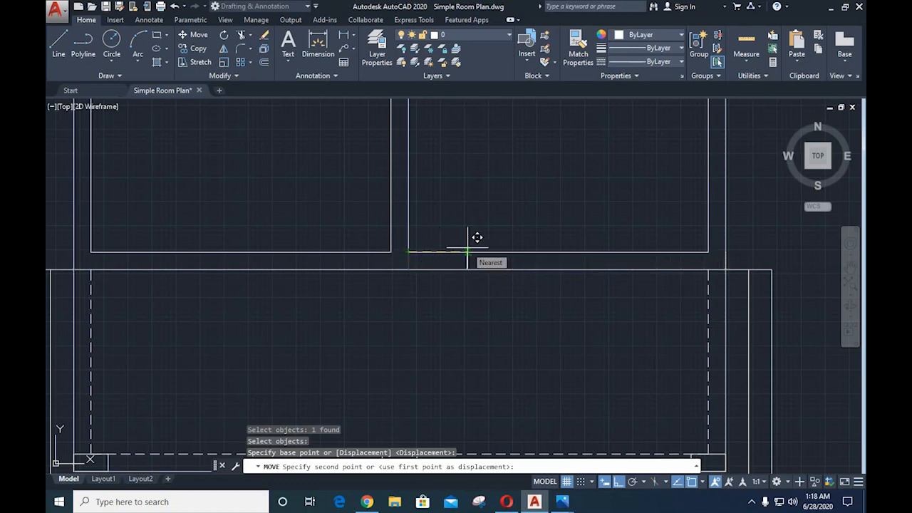
text(4.)
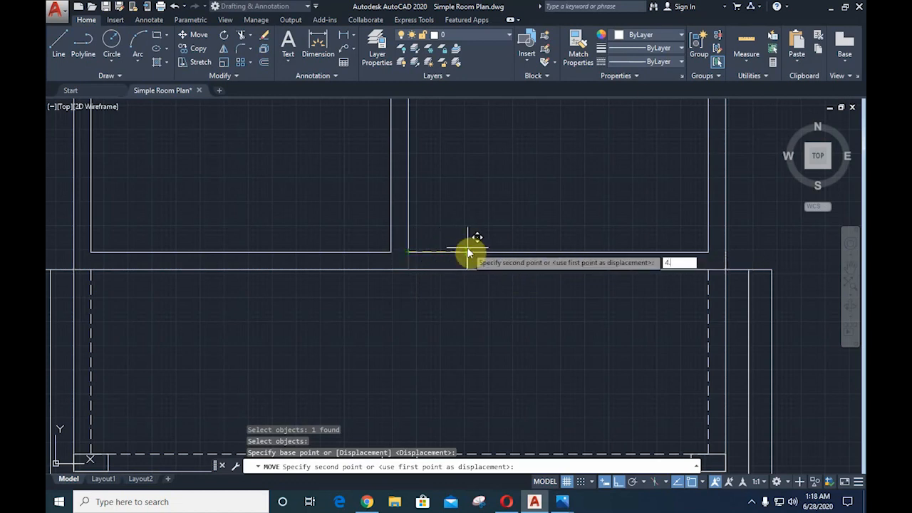
text(5)
key(Return)
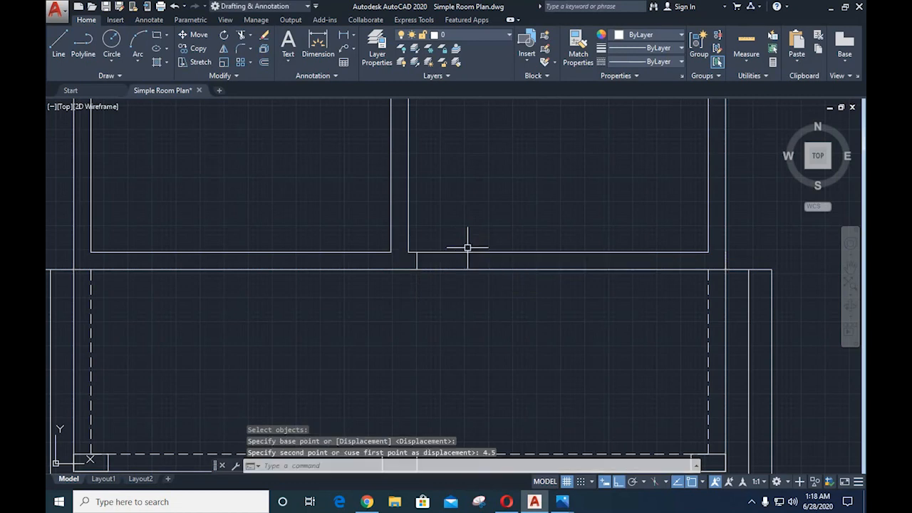
key(Escape)
- Draw a vertical line across the front wall from the left room's lower-right inner corner
scroll(460, 249, up, 2)
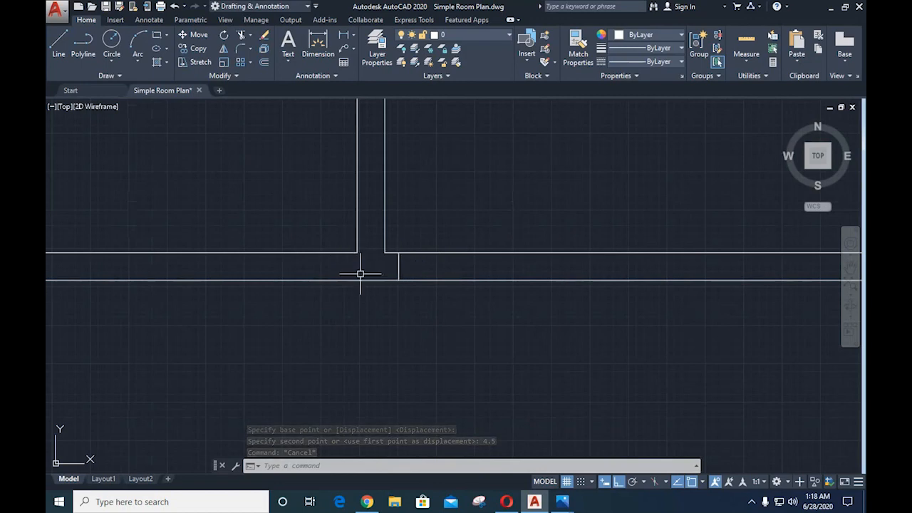
text(l)
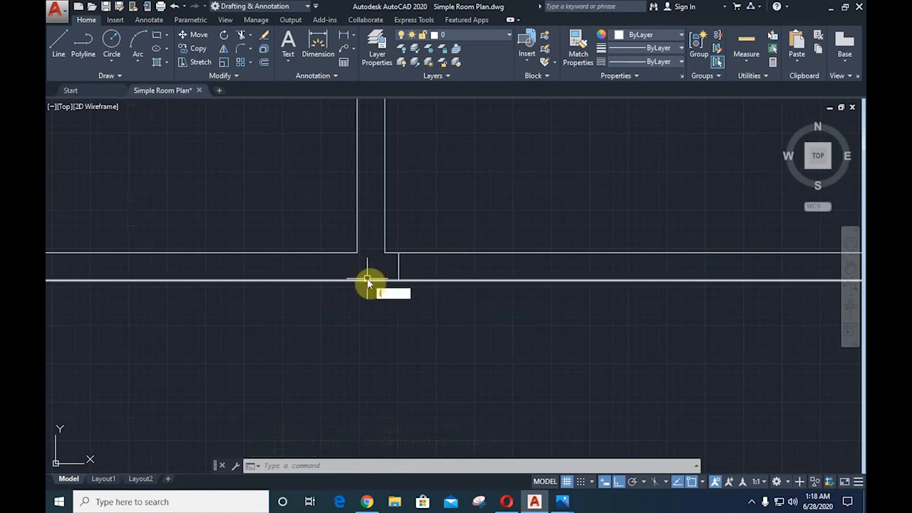
key(Return)
click(358, 254)
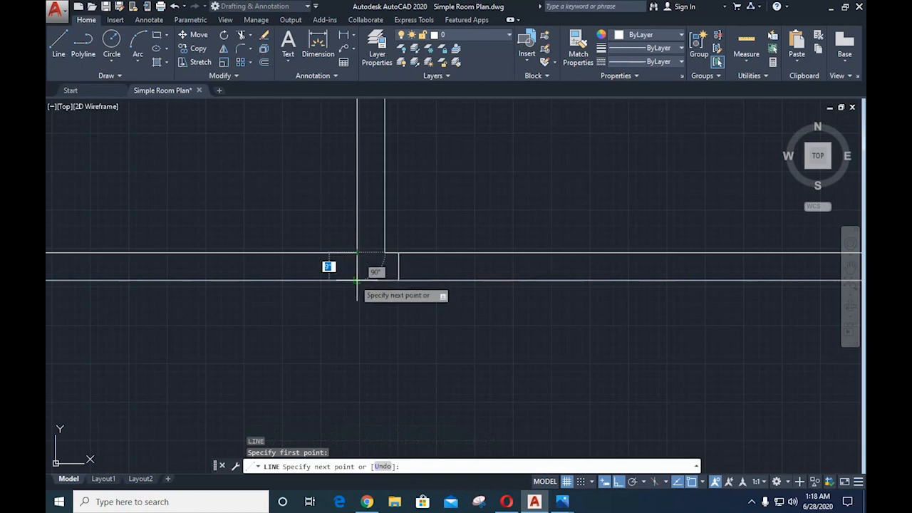
click(358, 279)
key(Escape)
- Move the new line at the left room's corner 4.5" to the left along the front wall
text(m)
key(Return)
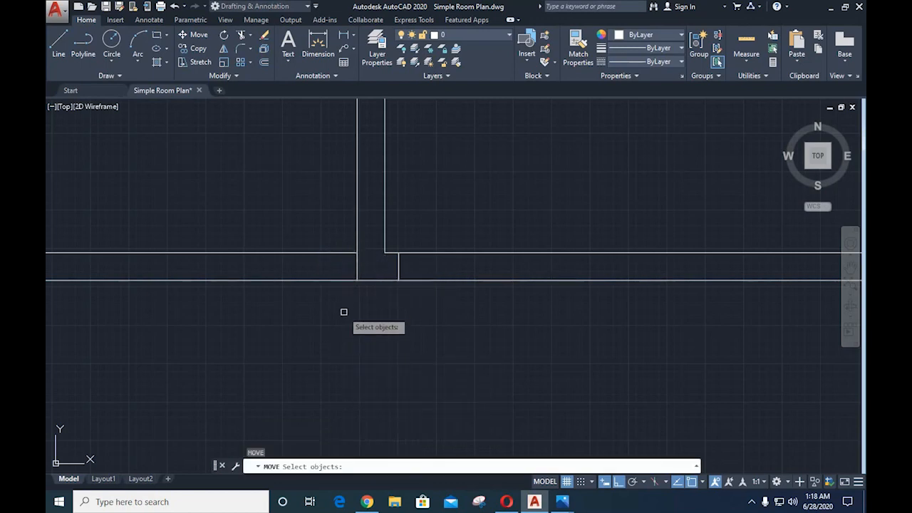
click(357, 268)
key(Return)
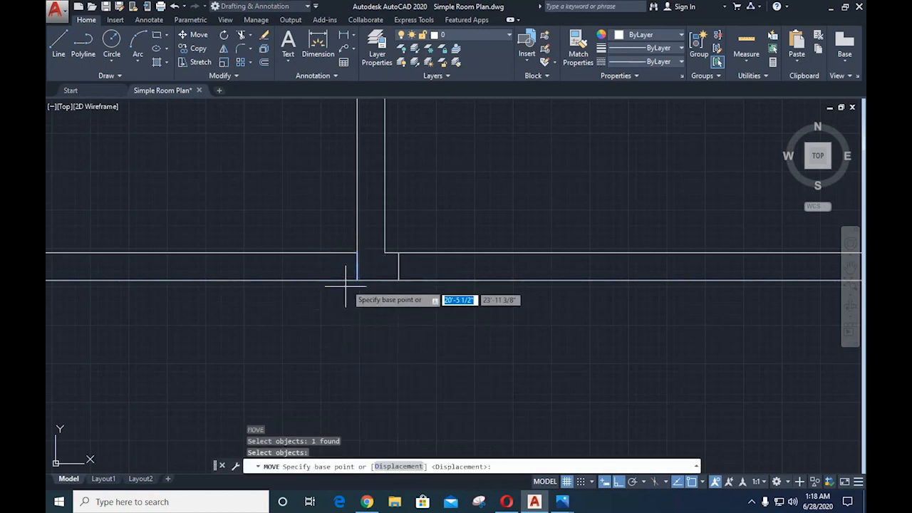
click(358, 266)
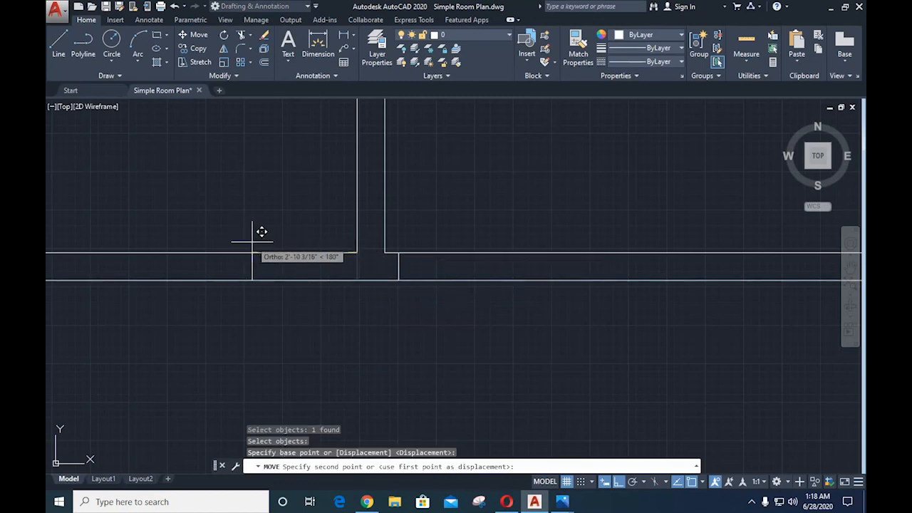
text(4.5)
key(Return)
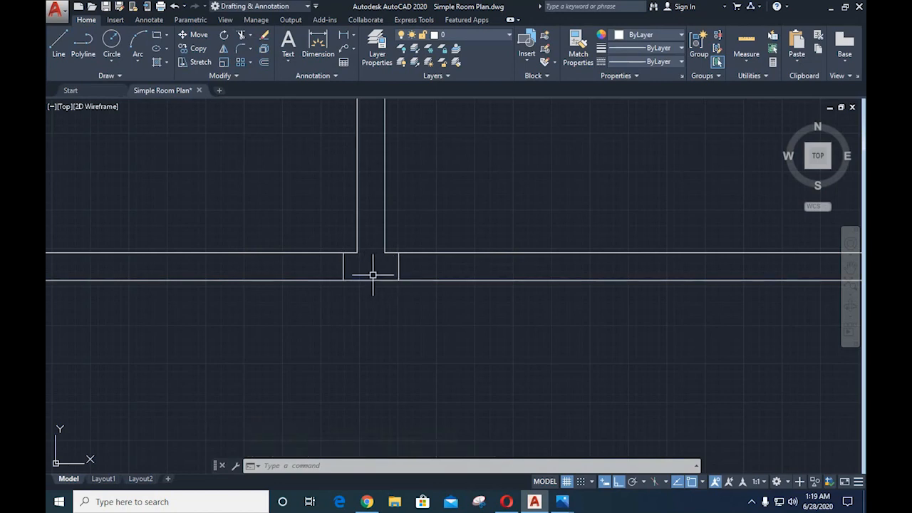
- Offset the right room's door jamb line 4' to the right to mark the opening's other side
scroll(372, 275, down, 2)
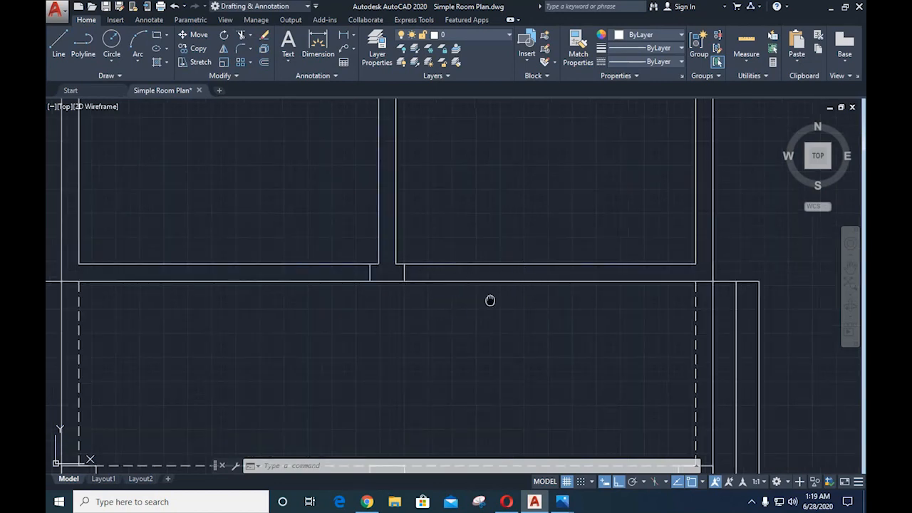
middle_drag(490, 300, 386, 318)
scroll(389, 310, up, 2)
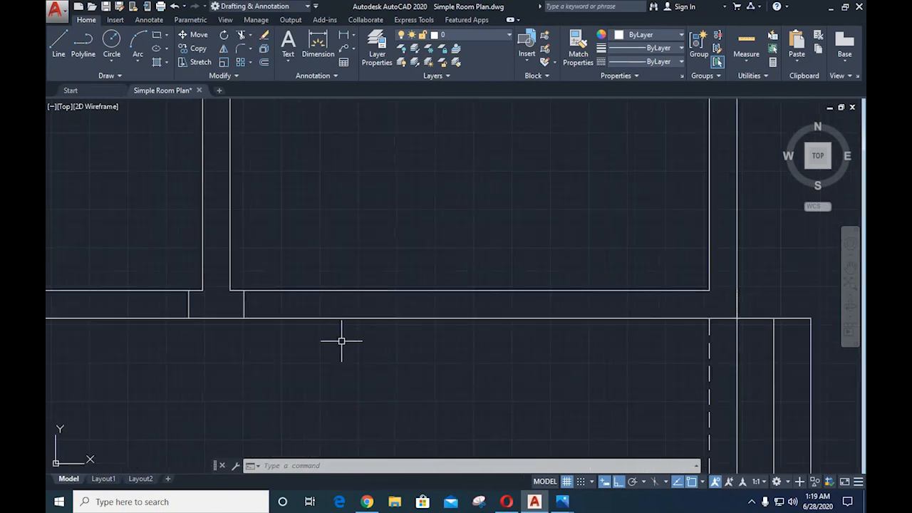
text(o)
key(Return)
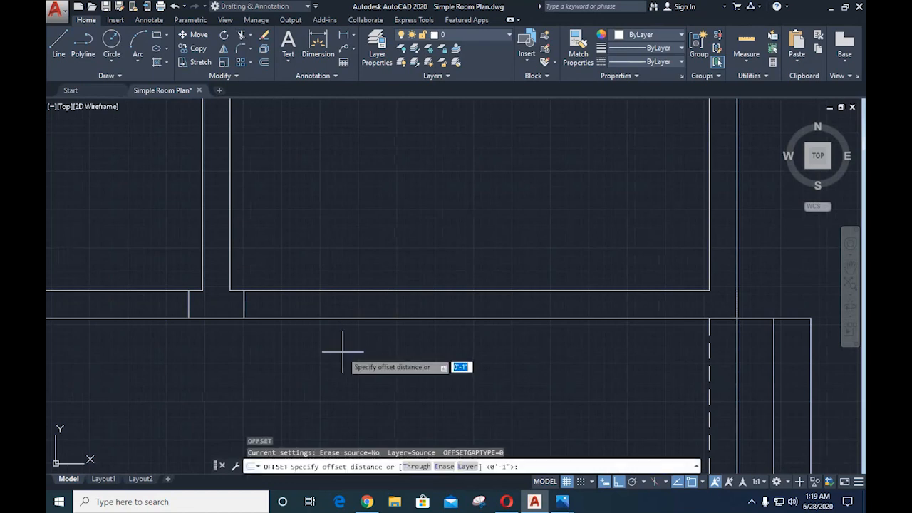
text(4')
key(Return)
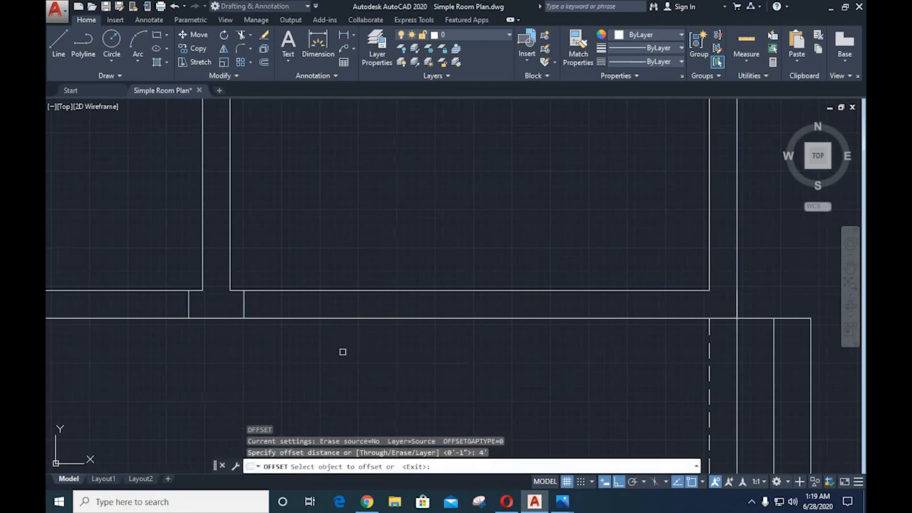
click(244, 301)
click(427, 357)
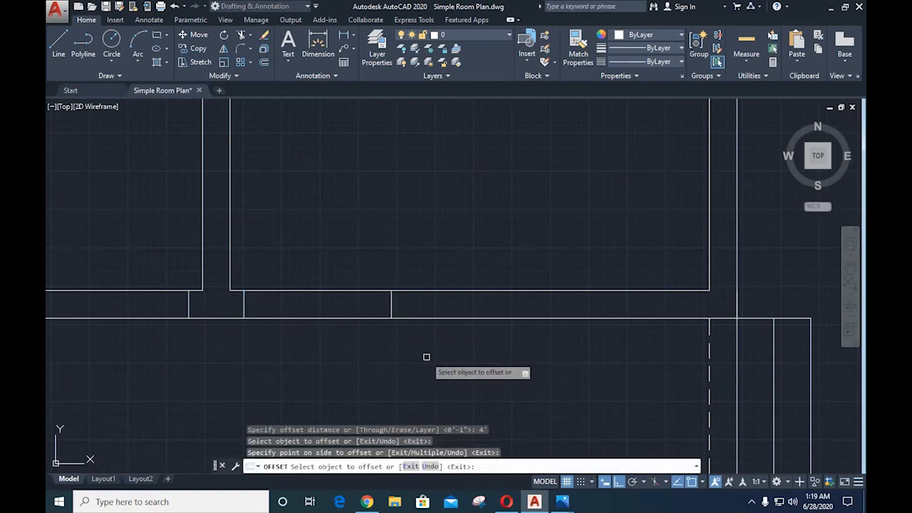
key(Escape)
- Switch to Photos to examine the door frames at the D1 openings in the reference plan, and return to AutoCAD
scroll(325, 346, up, 2)
scroll(353, 328, down, 2)
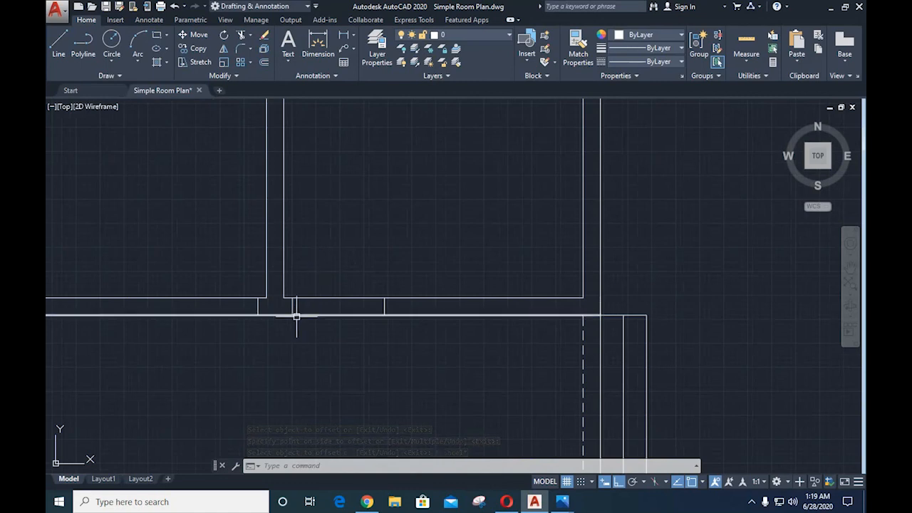
scroll(295, 315, up, 2)
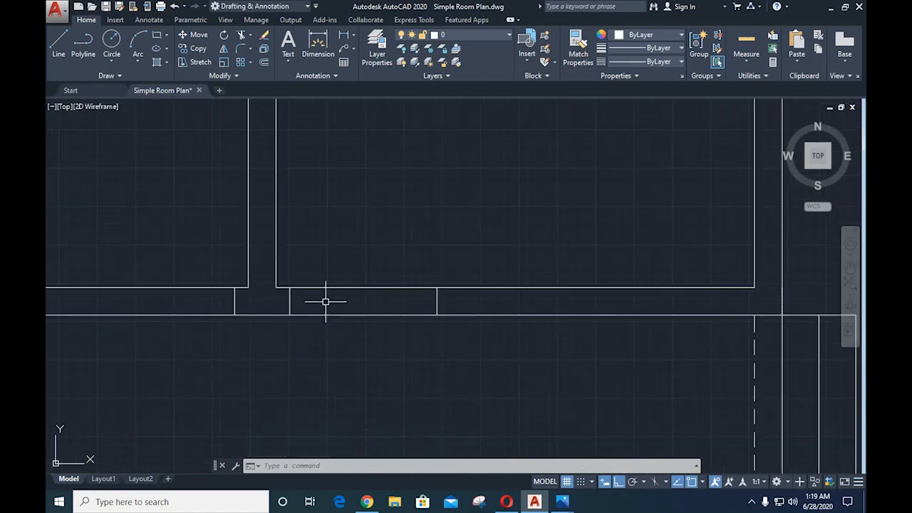
click(562, 501)
click(505, 454)
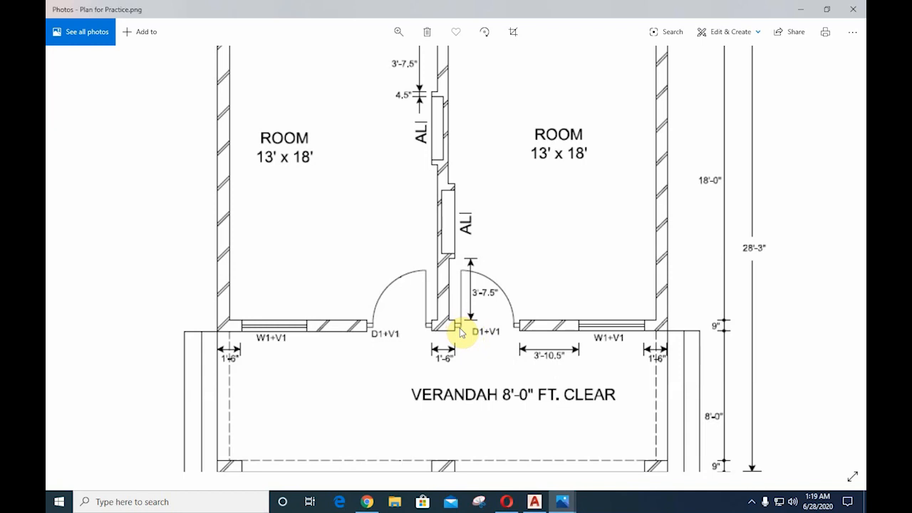
click(534, 502)
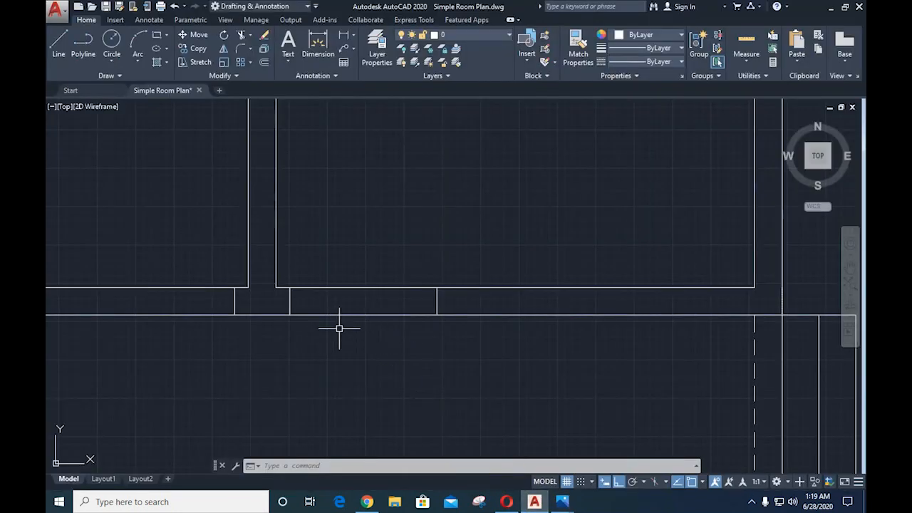
- Draw a 2" square door frame centred on the partition-side jamb of the right door opening, going 1" down, 2" right, 2" up and 2" left
text(l)
key(Return)
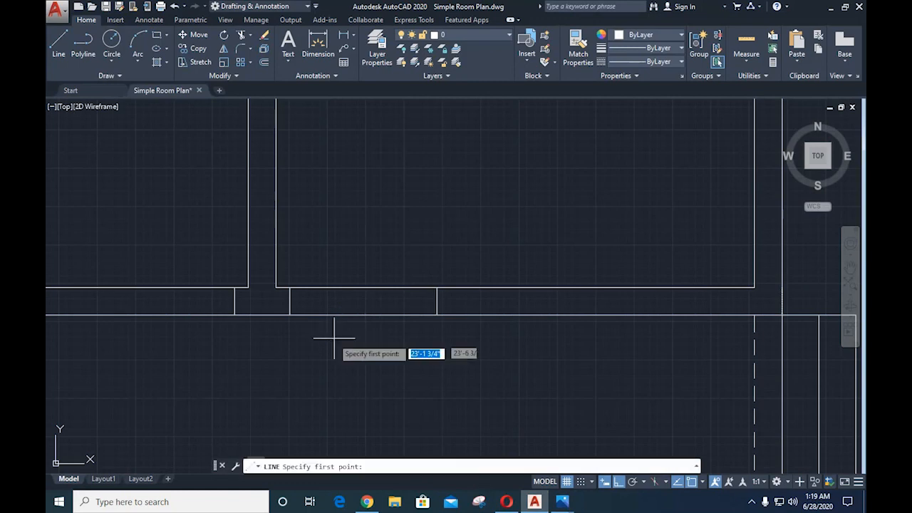
click(289, 301)
text(1)
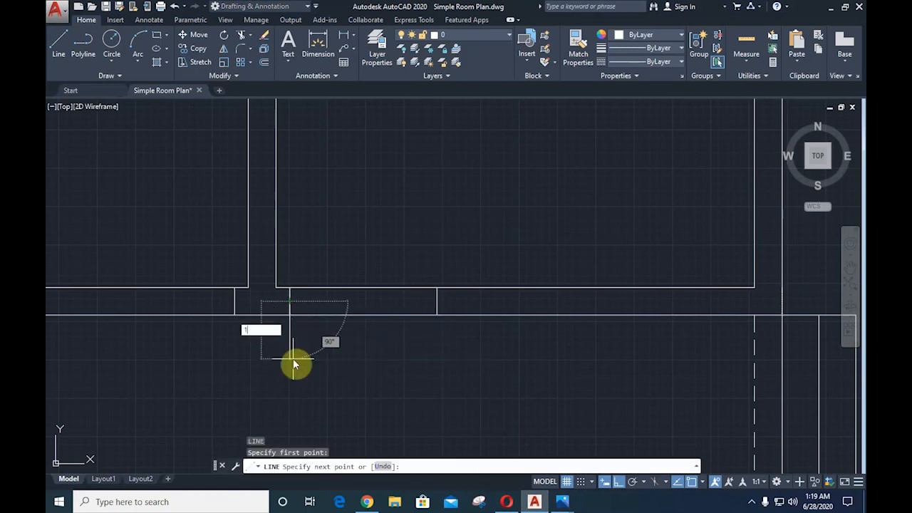
key(Return)
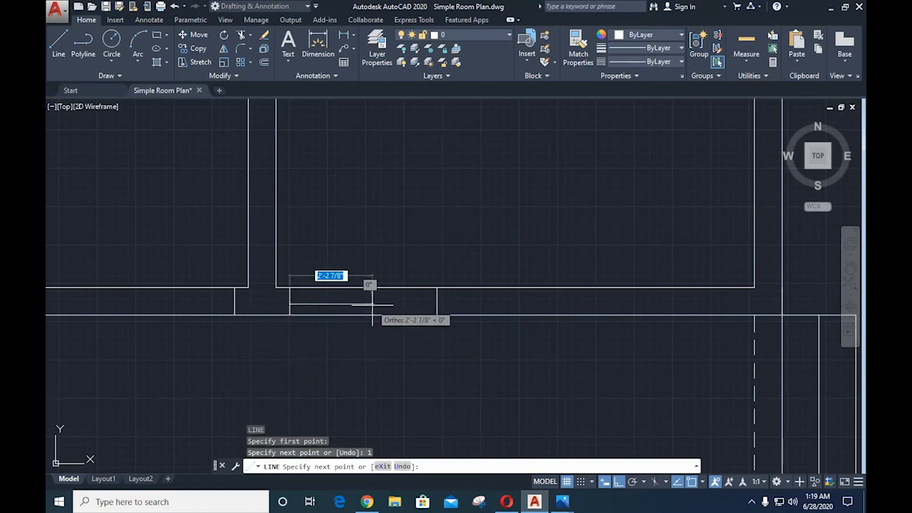
text(2)
key(Return)
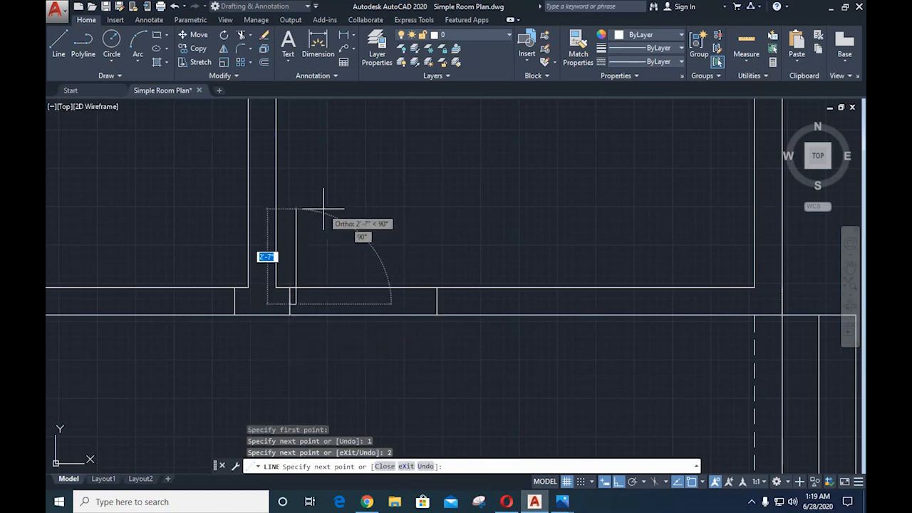
text(2)
key(Return)
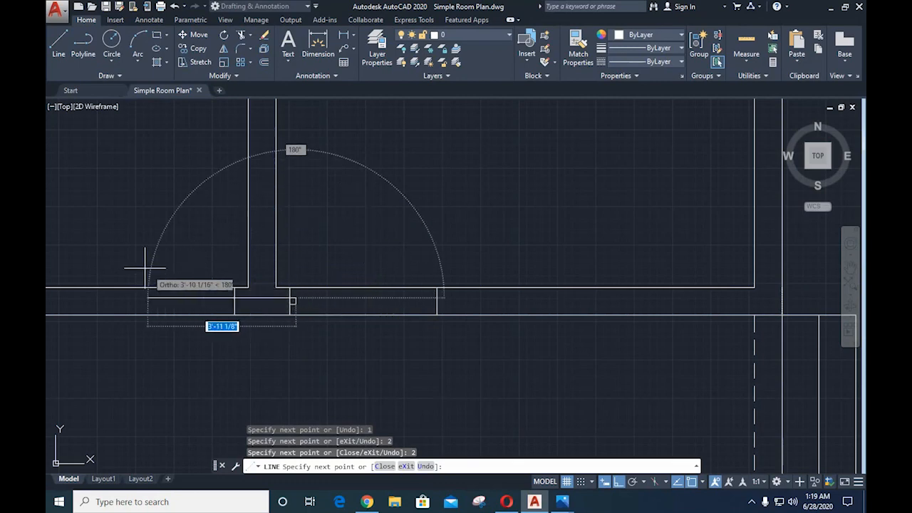
text(2)
key(Return)
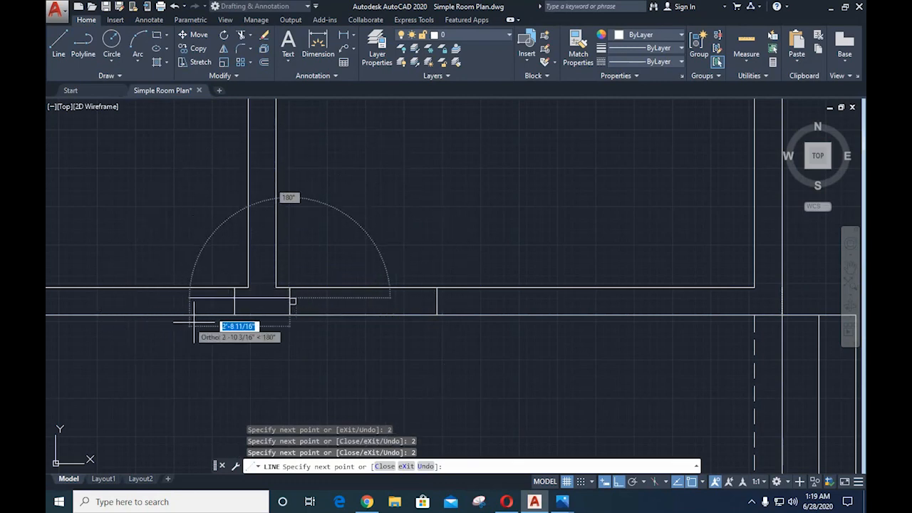
scroll(280, 305, up, 3)
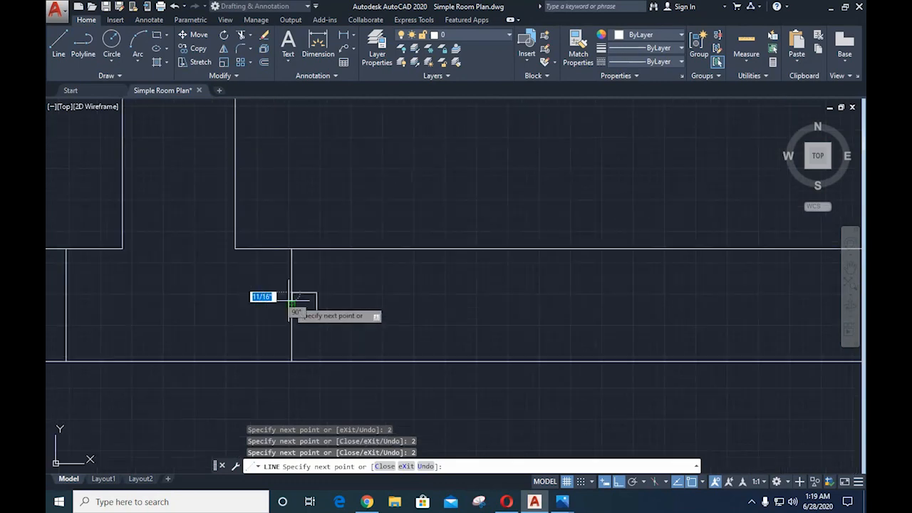
scroll(296, 299, up, 6)
scroll(298, 328, down, 4)
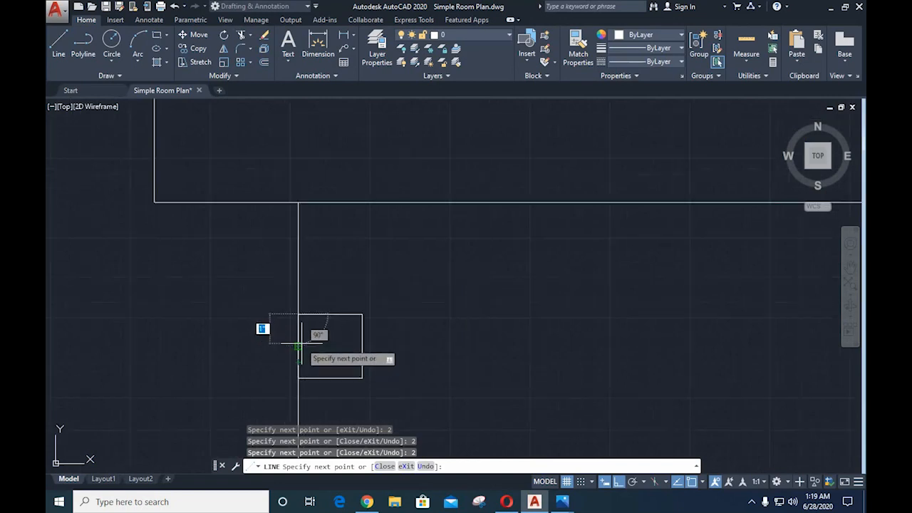
key(Escape)
- Copy the 2" square door frame horizontally from its lower corner on the opening side to the far jamb of the right door opening
scroll(464, 391, down, 4)
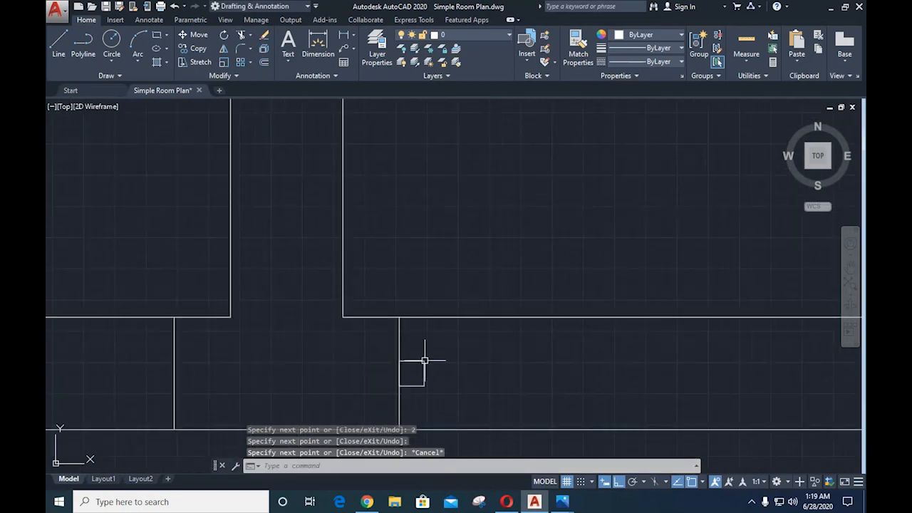
scroll(442, 379, down, 2)
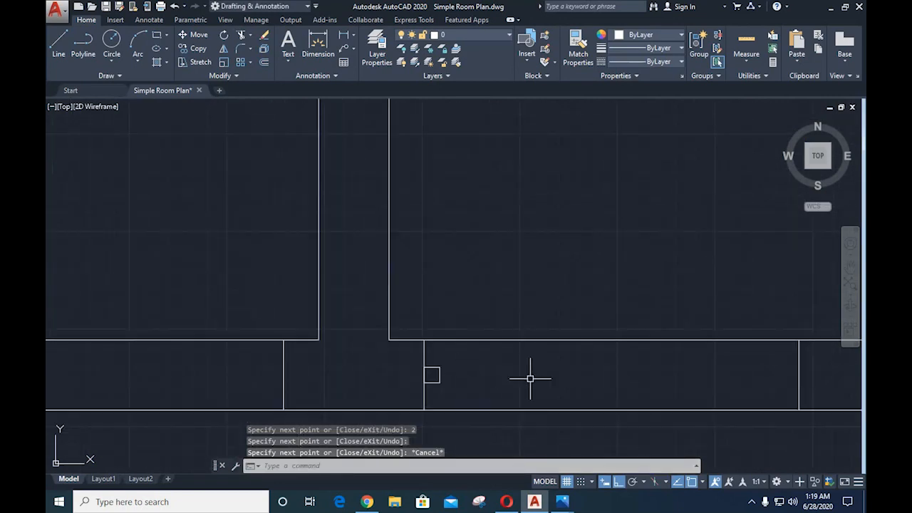
middle_drag(531, 377, 343, 301)
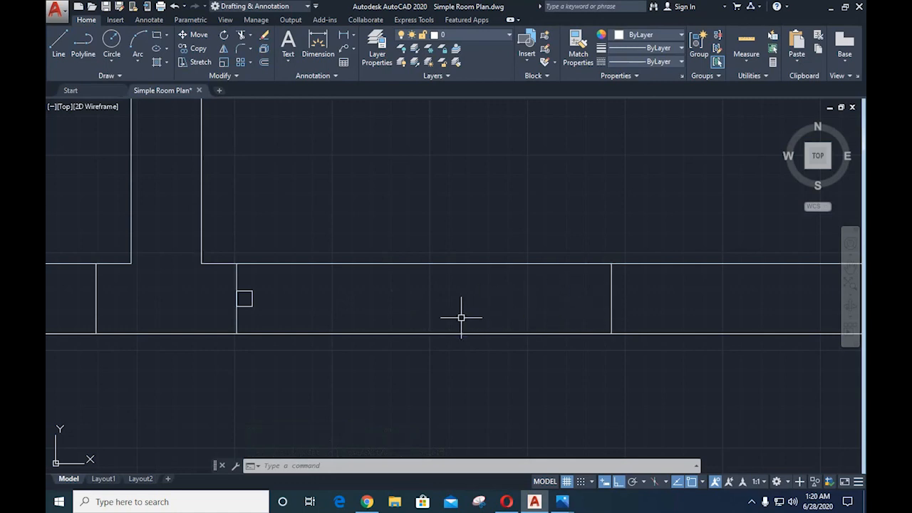
text(co)
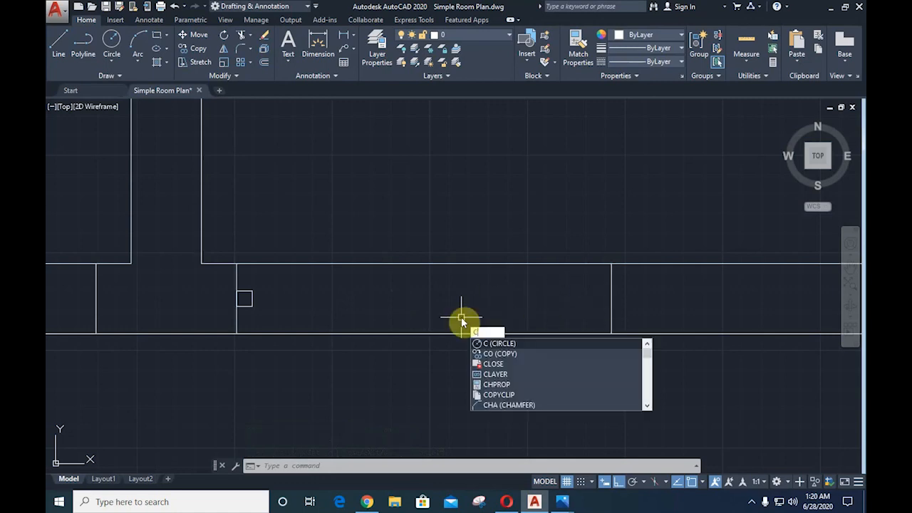
key(Return)
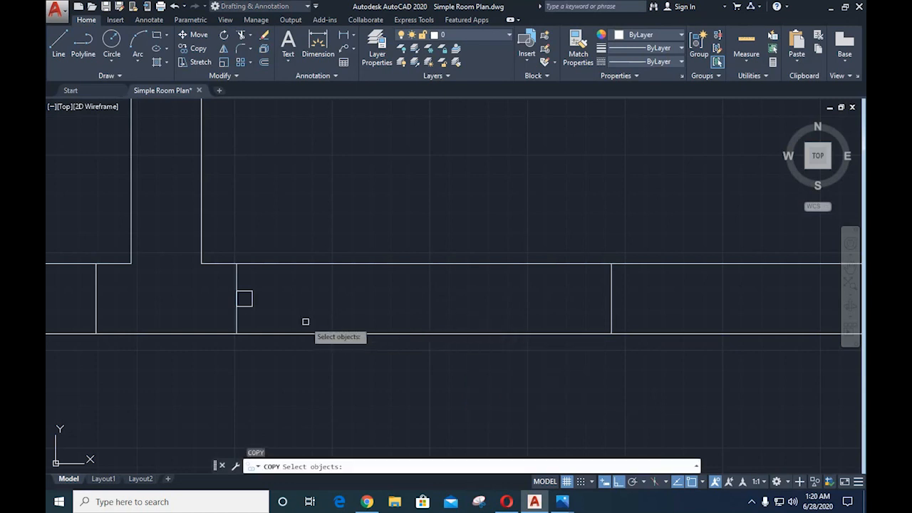
click(219, 287)
click(286, 314)
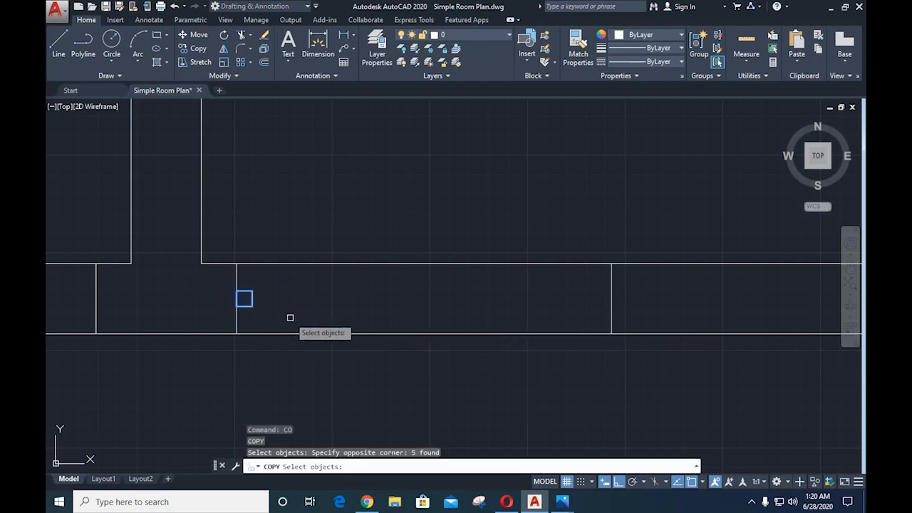
key(Return)
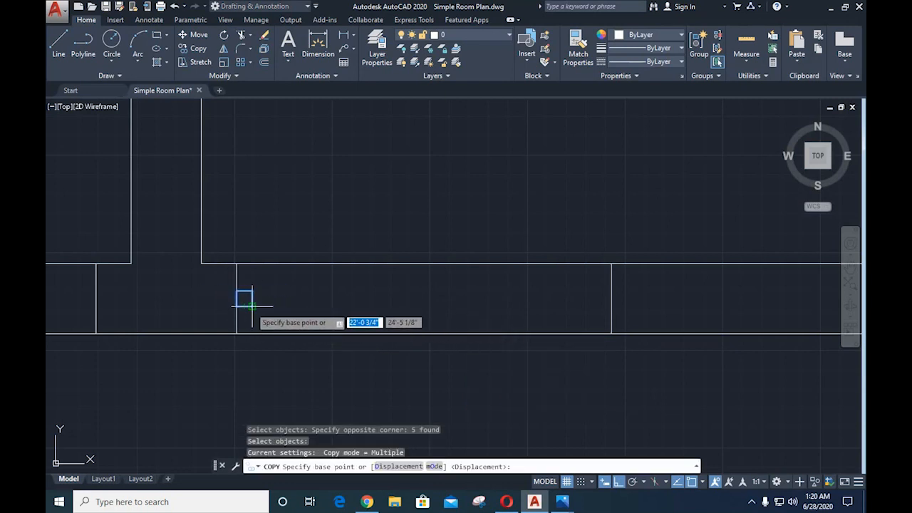
click(251, 306)
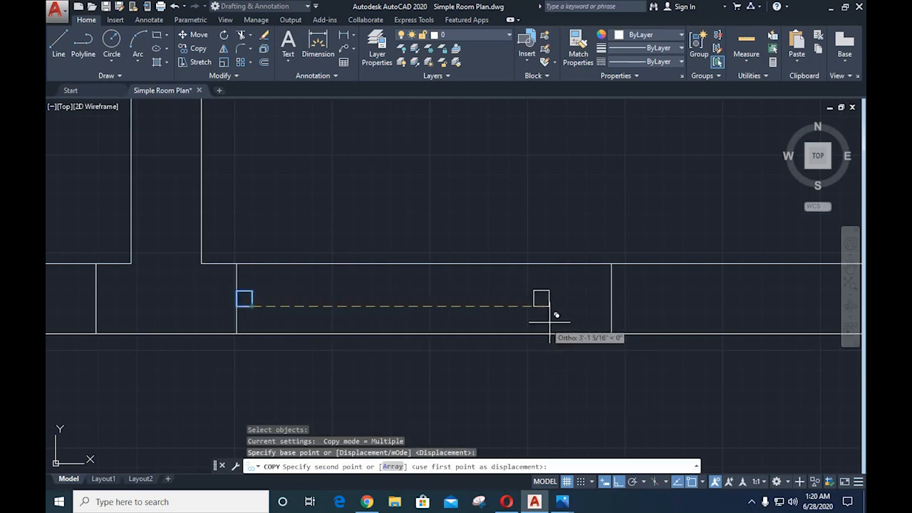
click(612, 305)
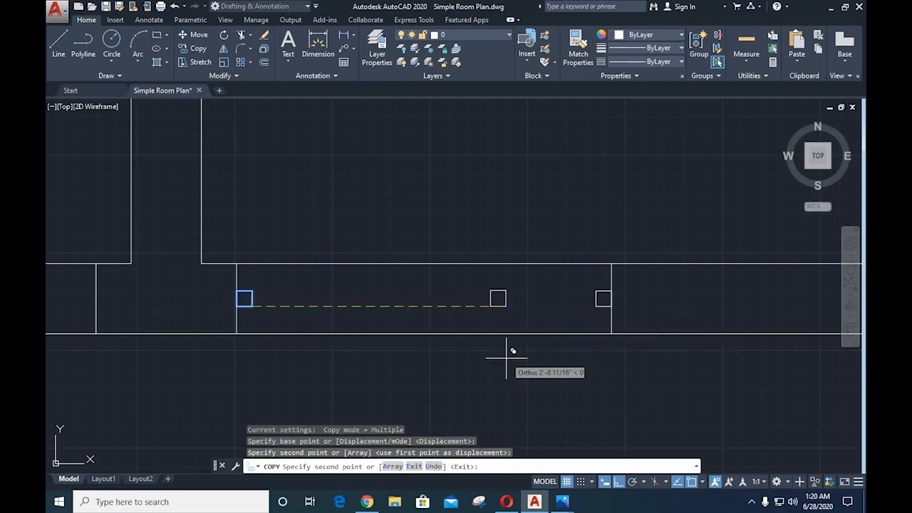
key(Escape)
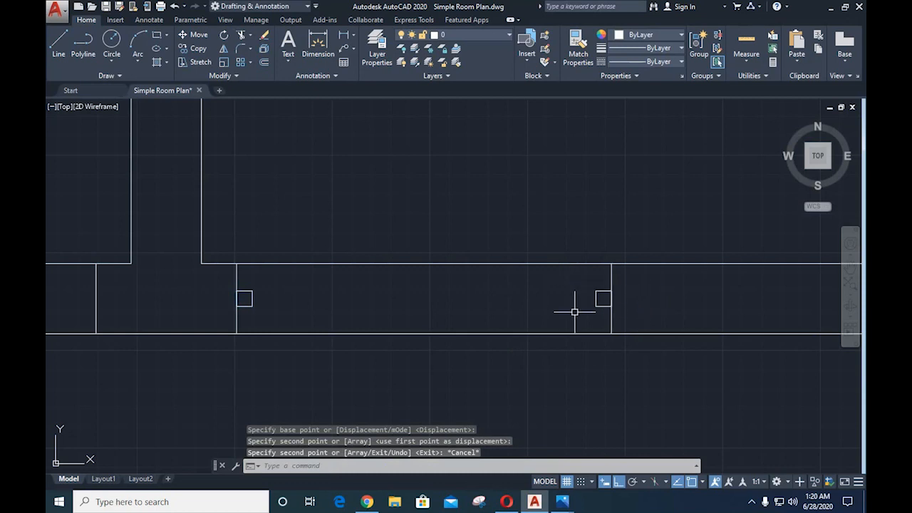
- Draw the door leaf line straight up into the right room from the midpoint of the partition-side frame's opening-facing edge
scroll(422, 315, down, 1)
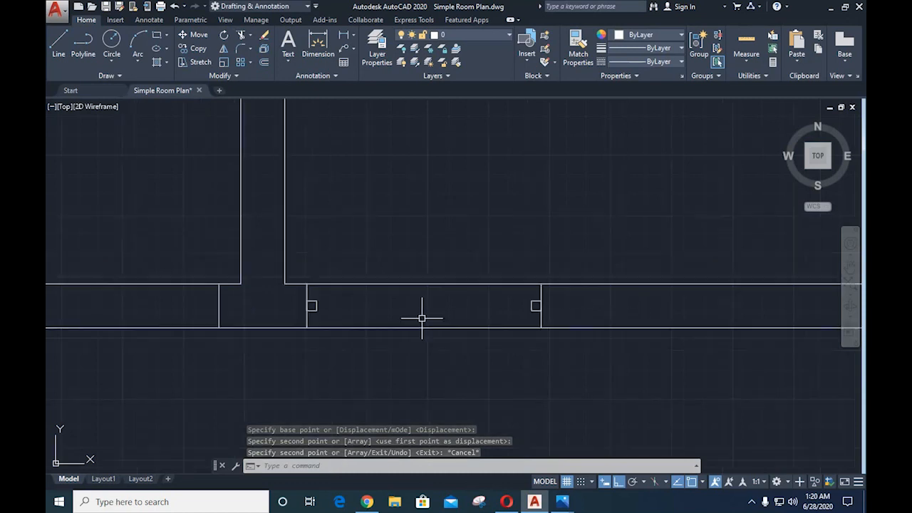
scroll(351, 326, down, 1)
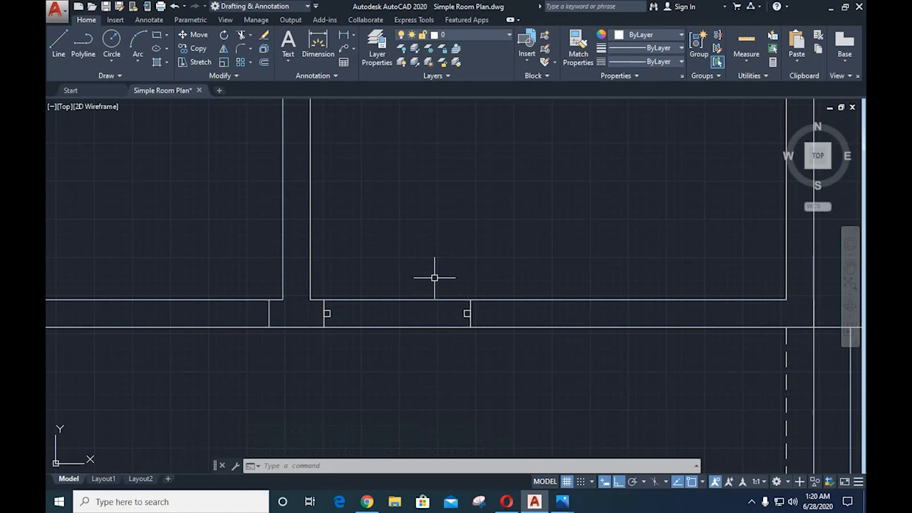
text(3DO)
key(Escape)
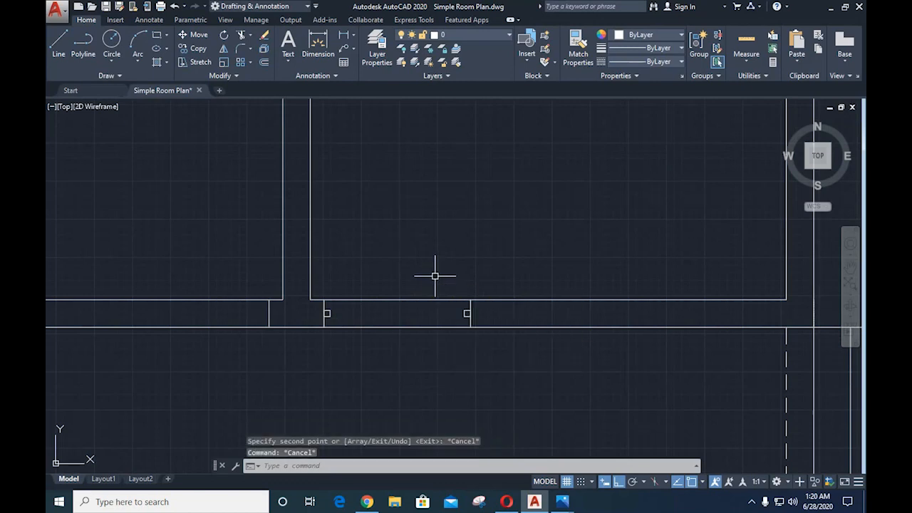
text(l)
key(Return)
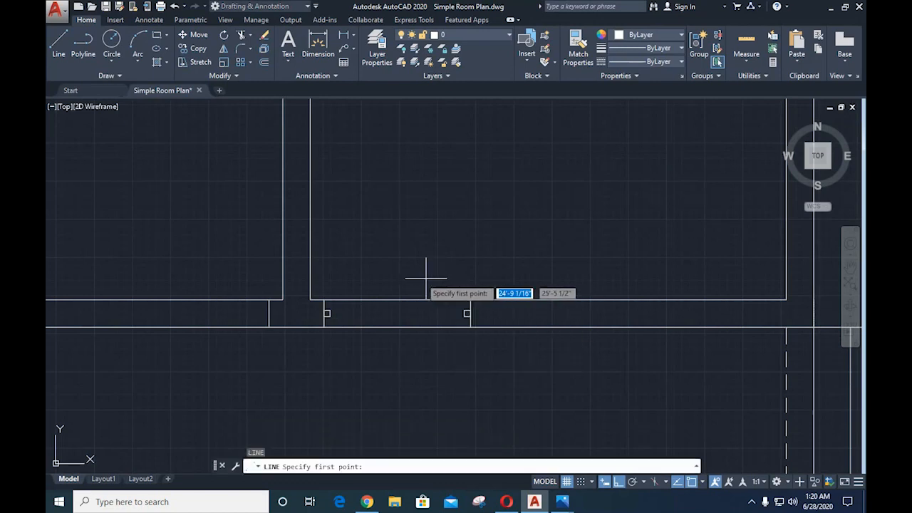
scroll(325, 316, up, 6)
click(326, 321)
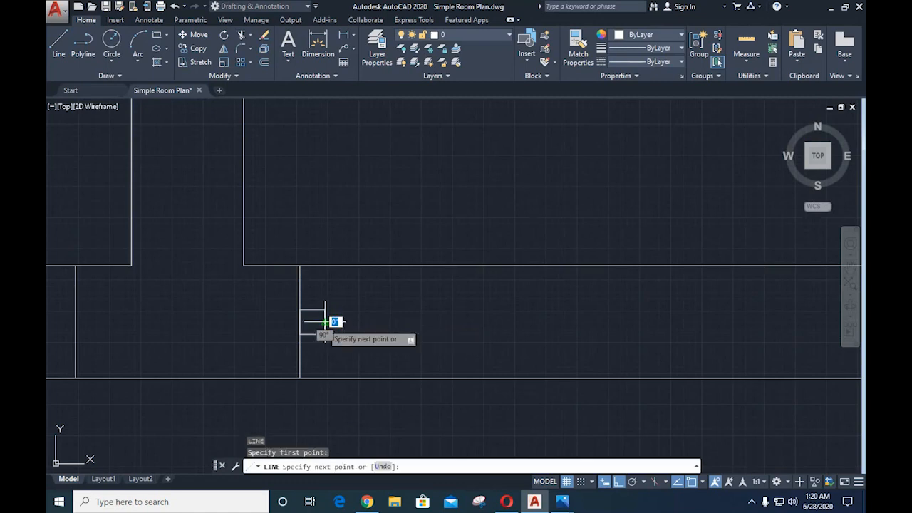
scroll(322, 256, down, 6)
text(3)
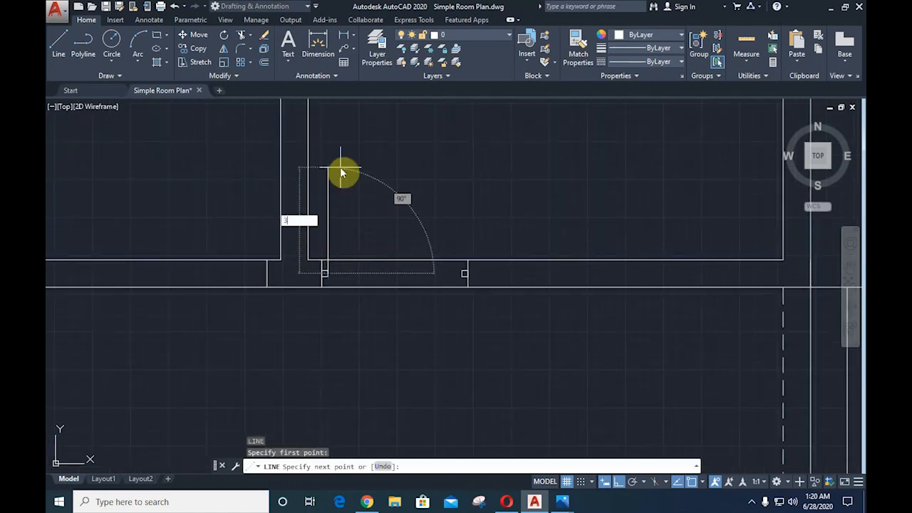
- Draw the door leaf as a vertical line 3'8" long, running up from the left jamb block of the right room's doorway
text('8)
key(Return)
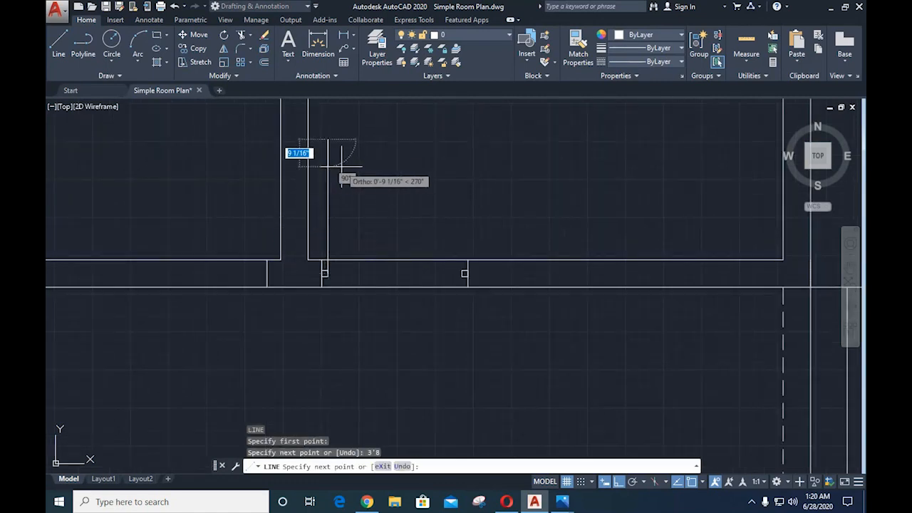
key(Escape)
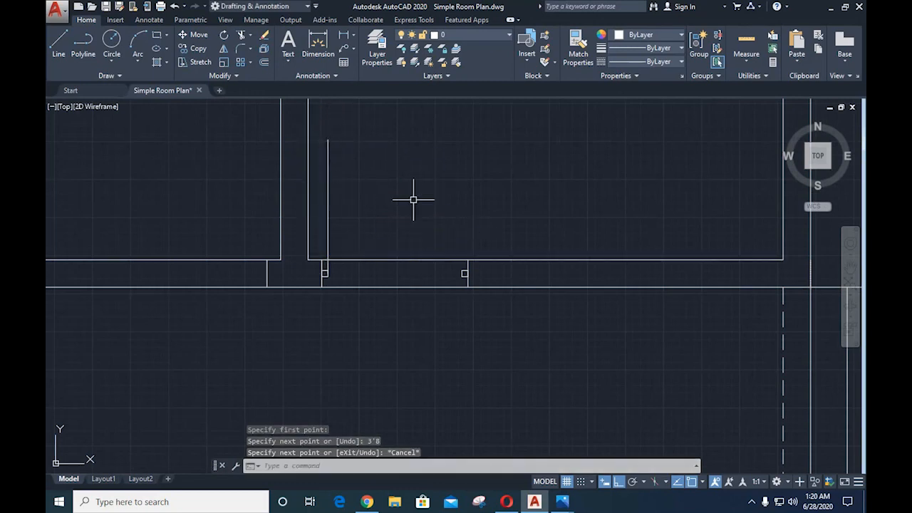
text(tr)
key(Return)
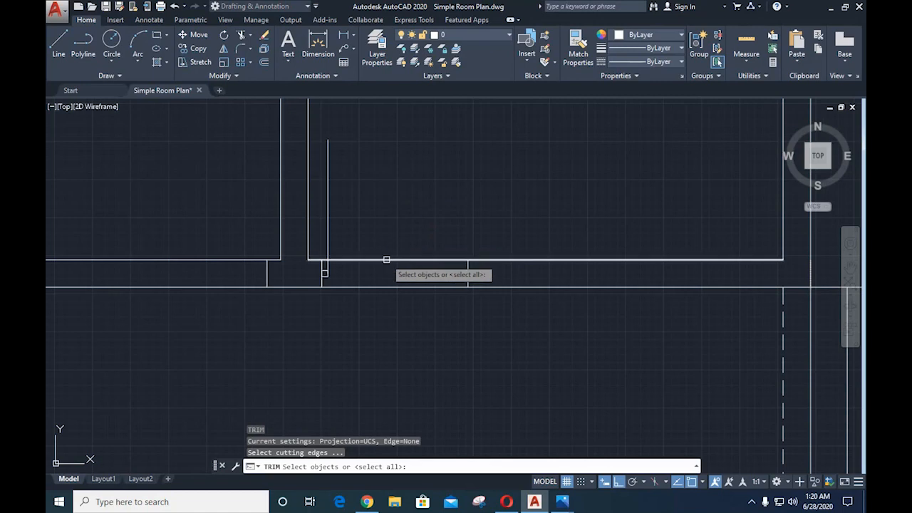
click(386, 260)
key(Escape)
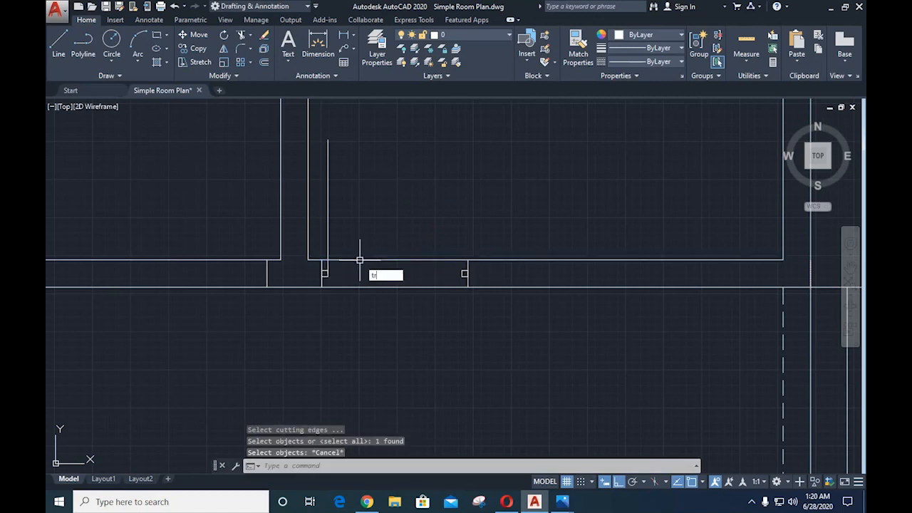
- Trim the inner wall line across the right room's doorway, including the short leftover piece beside the left jamb
text(tr)
key(Return)
key(Return)
click(360, 260)
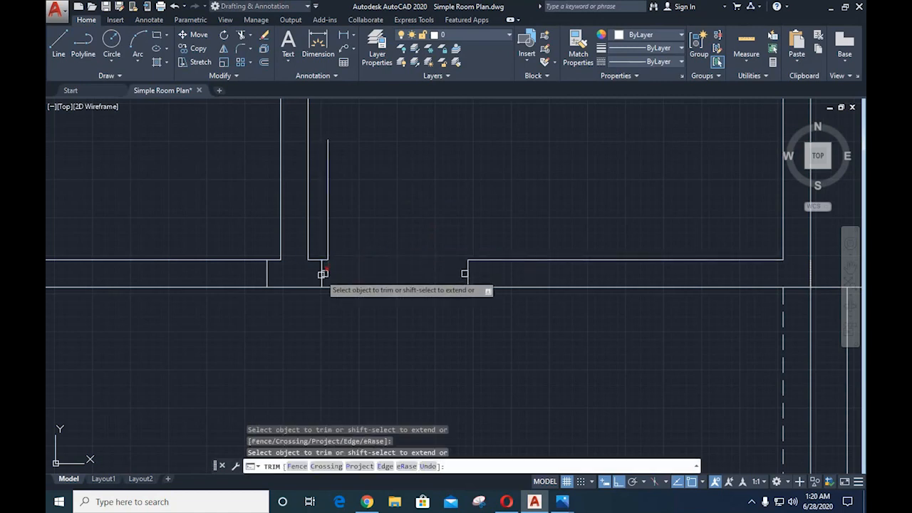
scroll(323, 272, up, 6)
scroll(351, 147, down, 2)
click(340, 117)
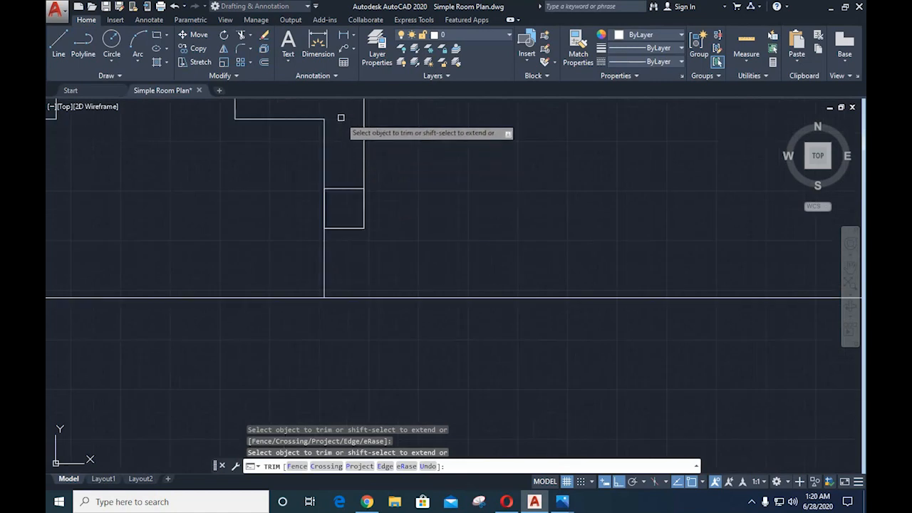
key(Escape)
scroll(475, 213, down, 3)
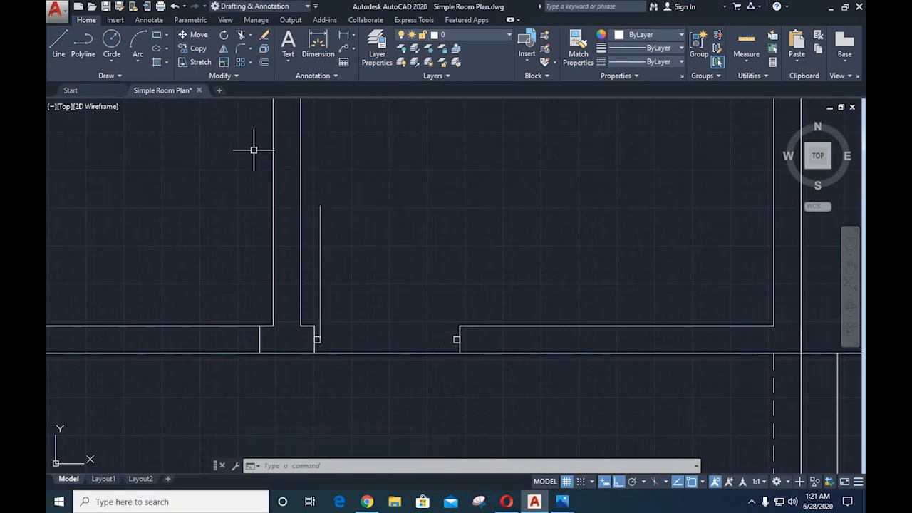
- Draw the door swing as a Center, Start, End arc centred on the left jamb block, from the right jamb block to the leaf's upper end
click(139, 63)
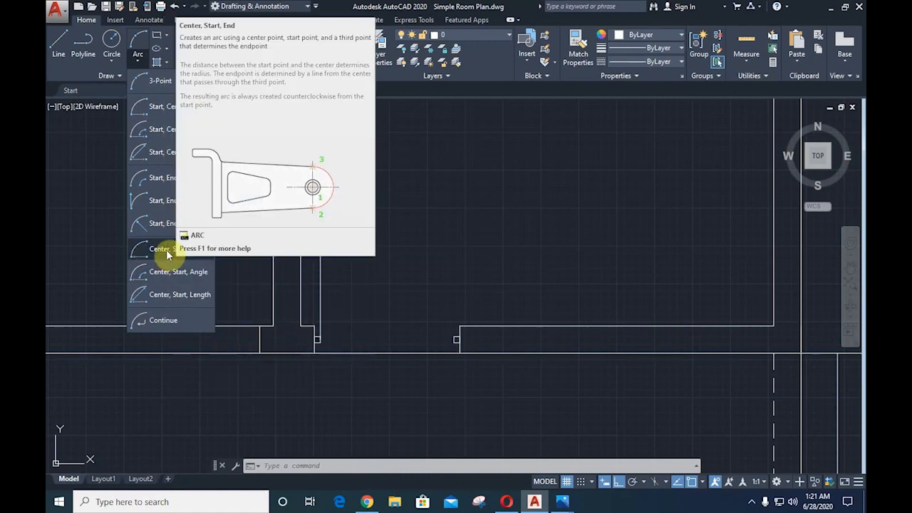
click(164, 248)
scroll(300, 309, up, 2)
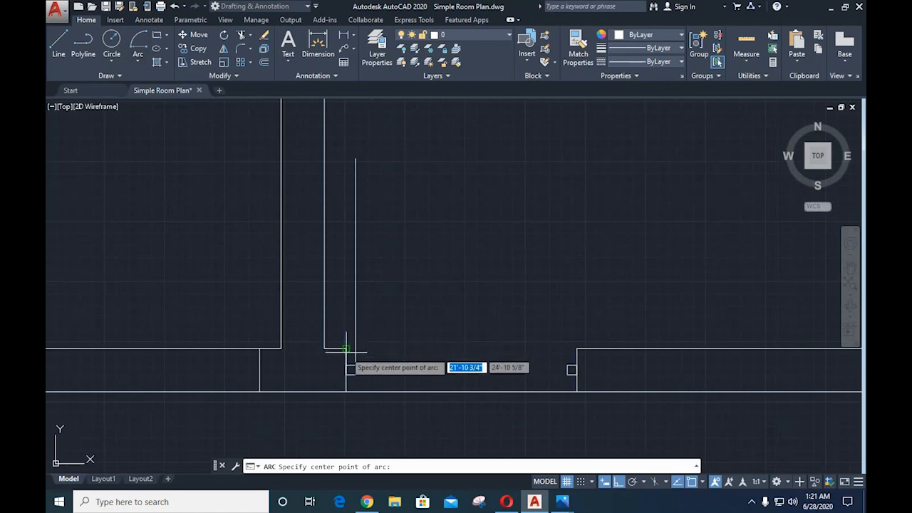
scroll(352, 374, up, 2)
click(354, 371)
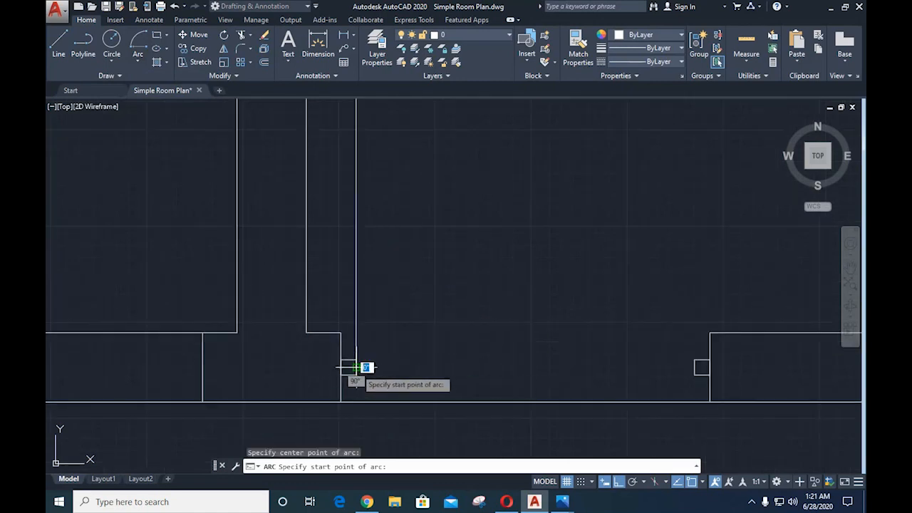
click(695, 368)
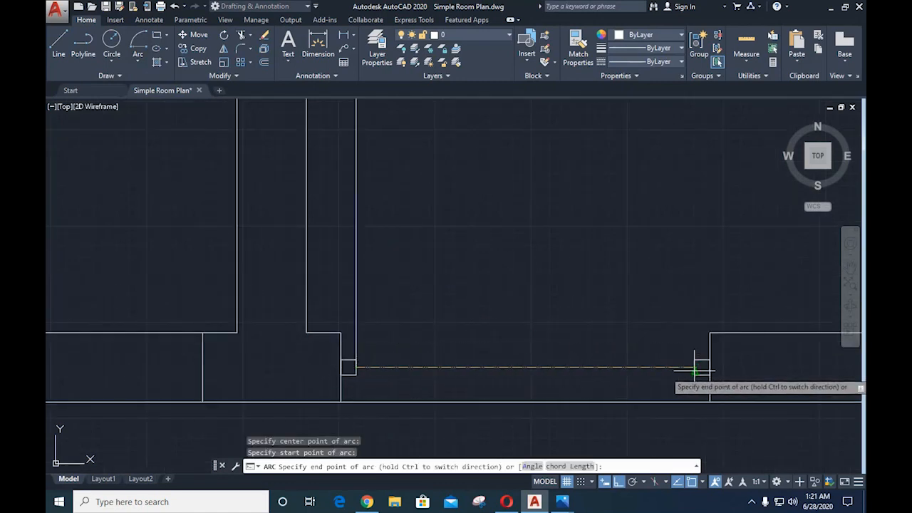
scroll(697, 370, down, 1)
scroll(696, 371, down, 1)
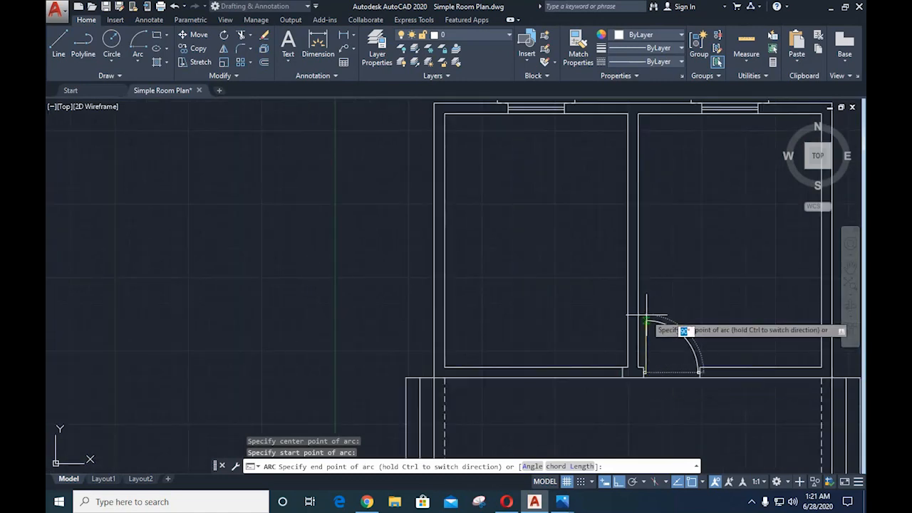
scroll(654, 326, up, 1)
click(647, 326)
key(Escape)
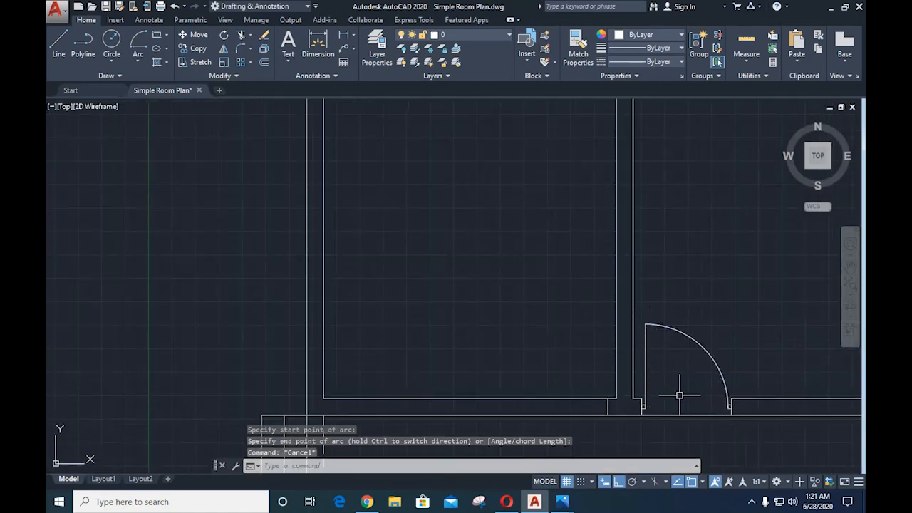
- Mirror the door leaf, swing arc and jamb parts into the left room about a vertical line through the partition wall's middle, keeping the source objects
middle_drag(723, 397, 411, 245)
scroll(389, 278, up, 2)
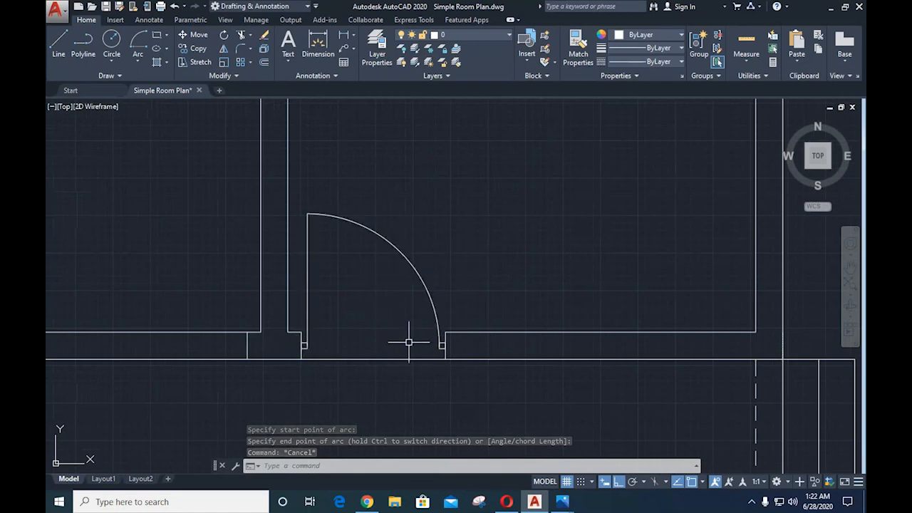
mouse_move(360, 306)
middle_down()
mouse_move(425, 318)
mouse_move(440, 304)
mouse_move(478, 332)
middle_up()
scroll(478, 336, down, 2)
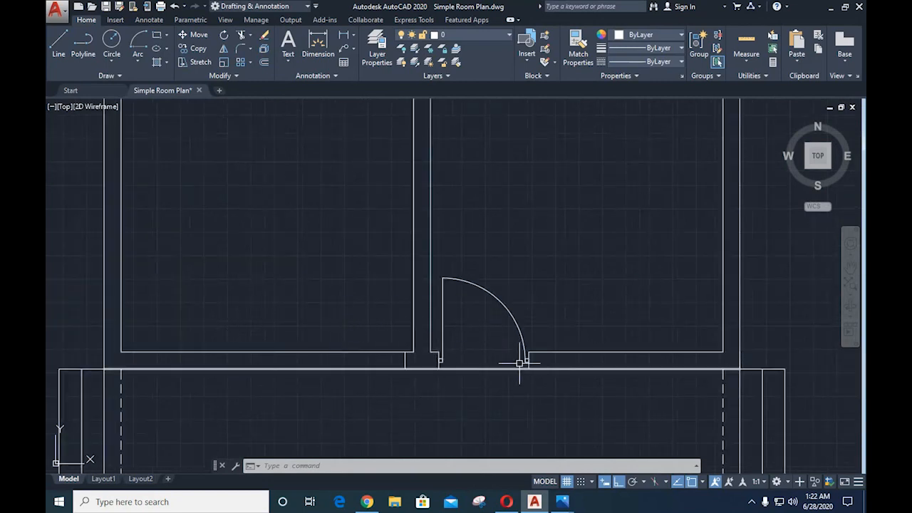
scroll(502, 347, up, 2)
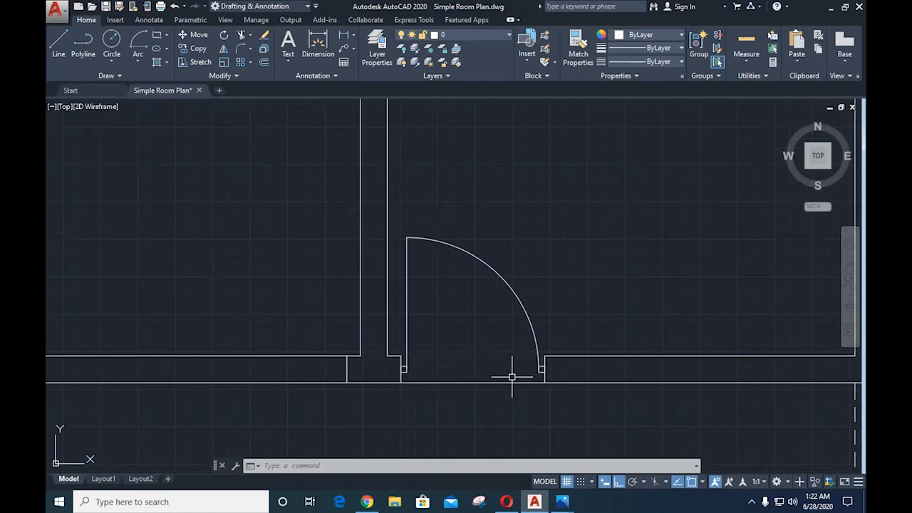
text(mi)
key(Return)
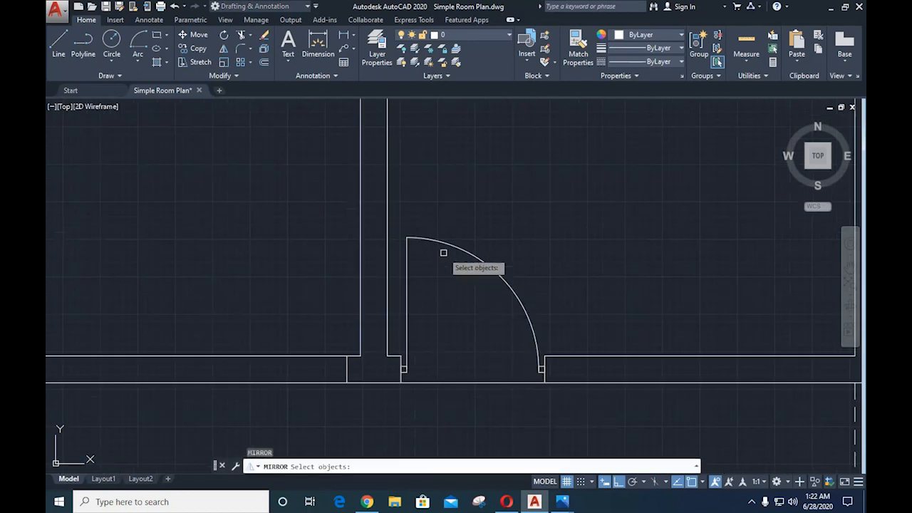
click(387, 191)
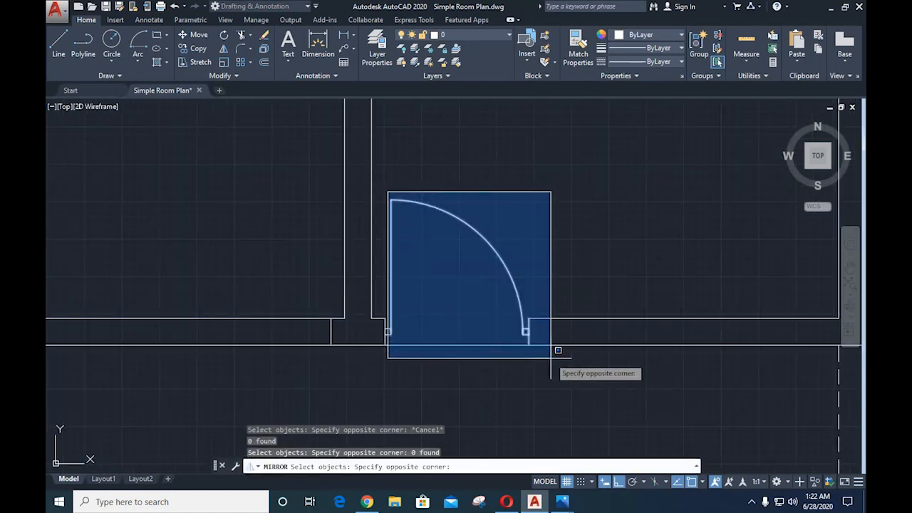
click(551, 357)
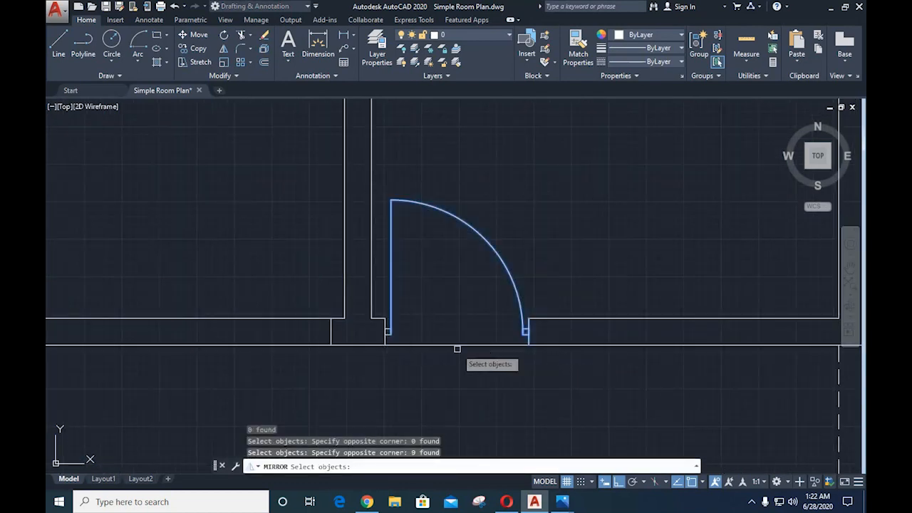
scroll(456, 348, up, 3)
click(341, 324)
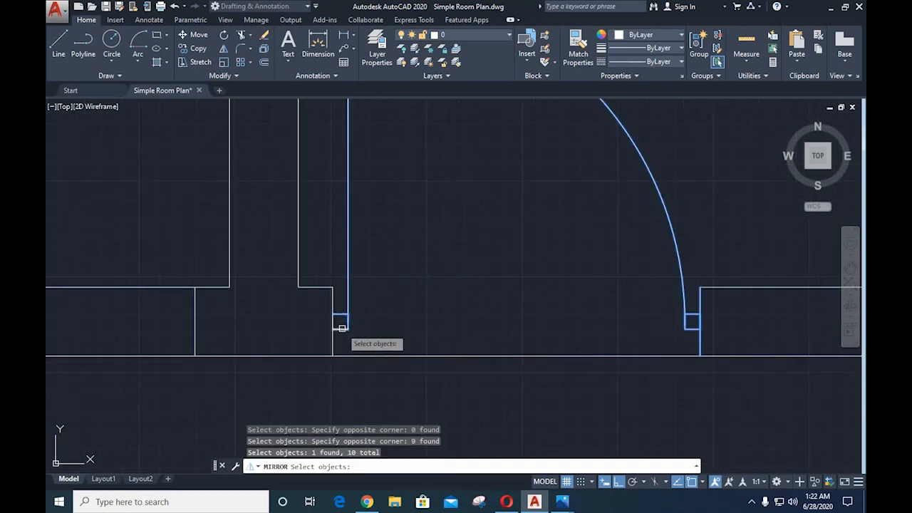
click(341, 327)
scroll(334, 355, down, 3)
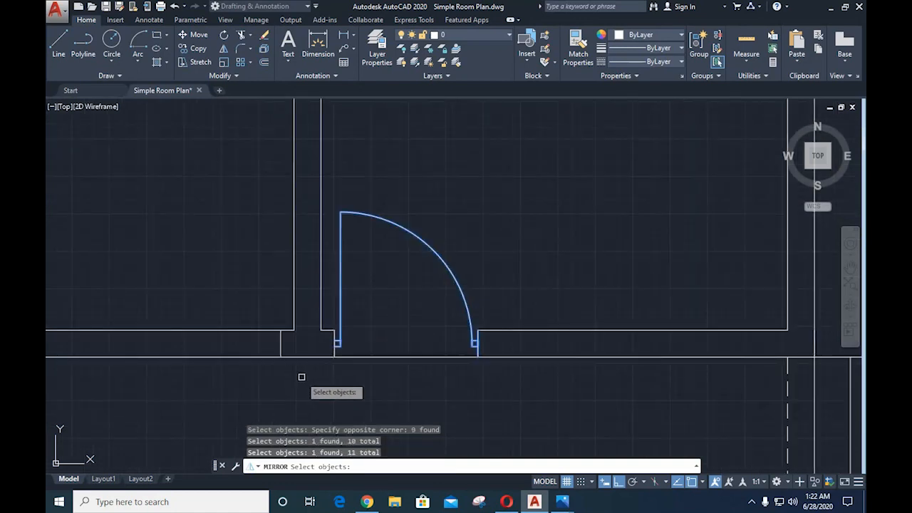
scroll(264, 363, down, 3)
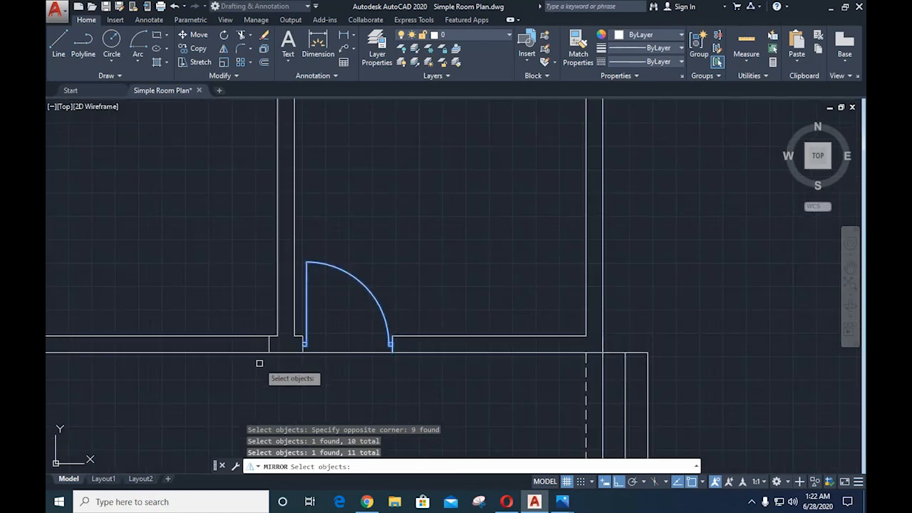
scroll(260, 357, up, 3)
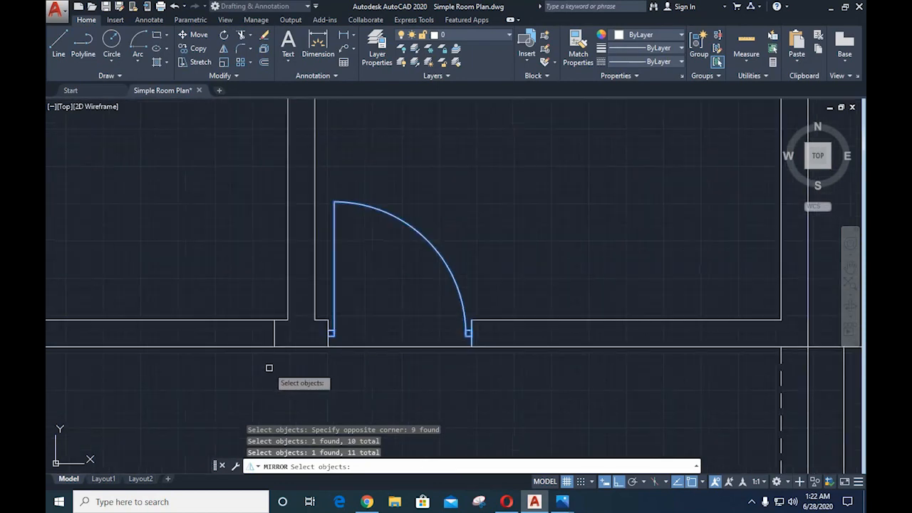
key(Return)
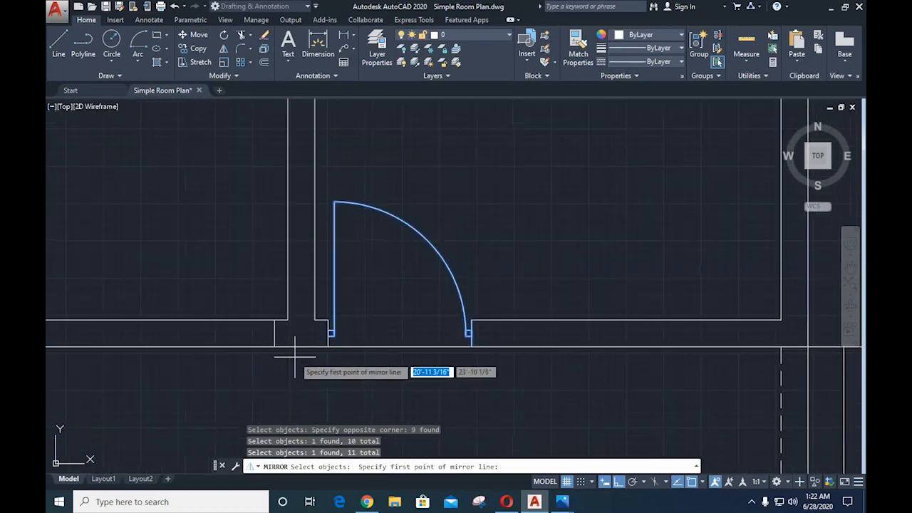
click(301, 348)
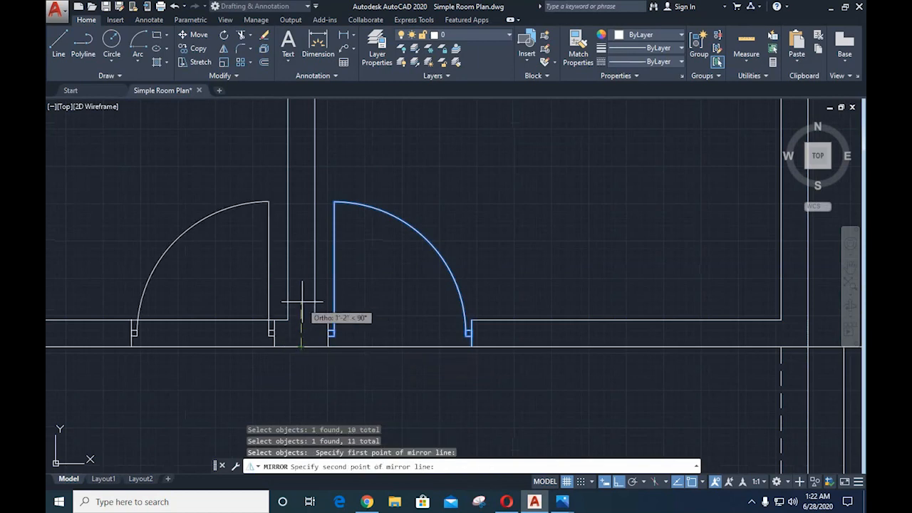
click(306, 244)
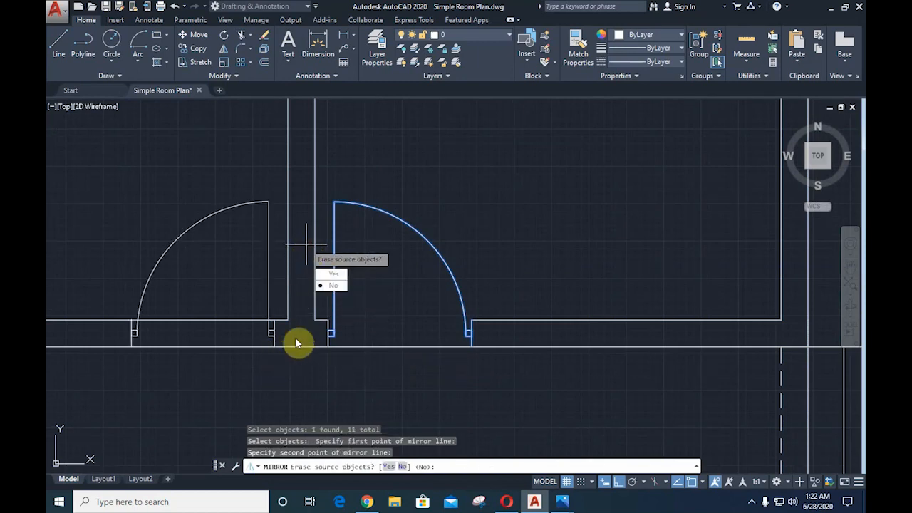
key(Return)
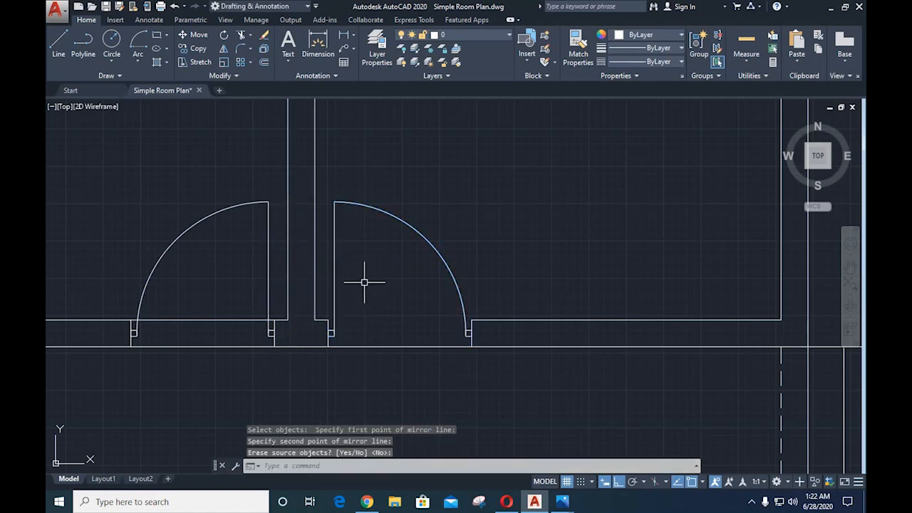
- Trim the inner wall line across the left doorway and the outer wall line across both doorways to open them
scroll(364, 282, down, 5)
scroll(332, 295, up, 3)
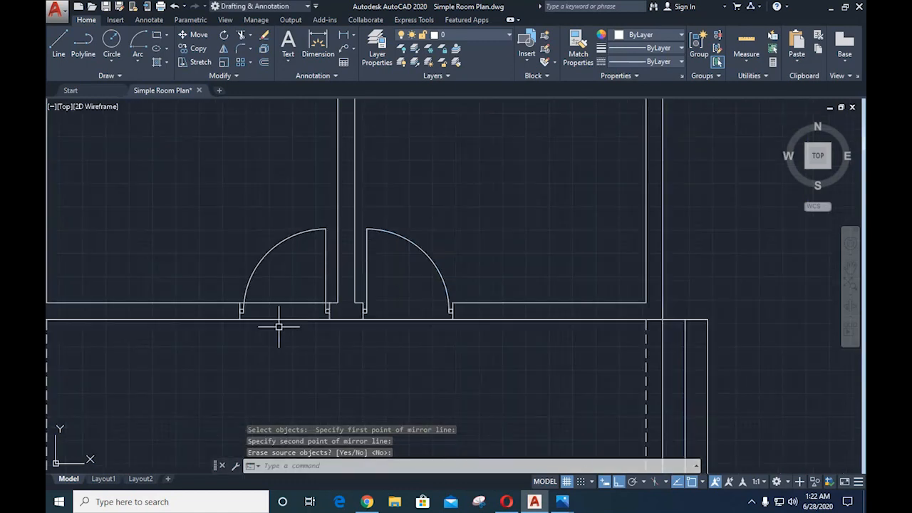
scroll(278, 326, up, 2)
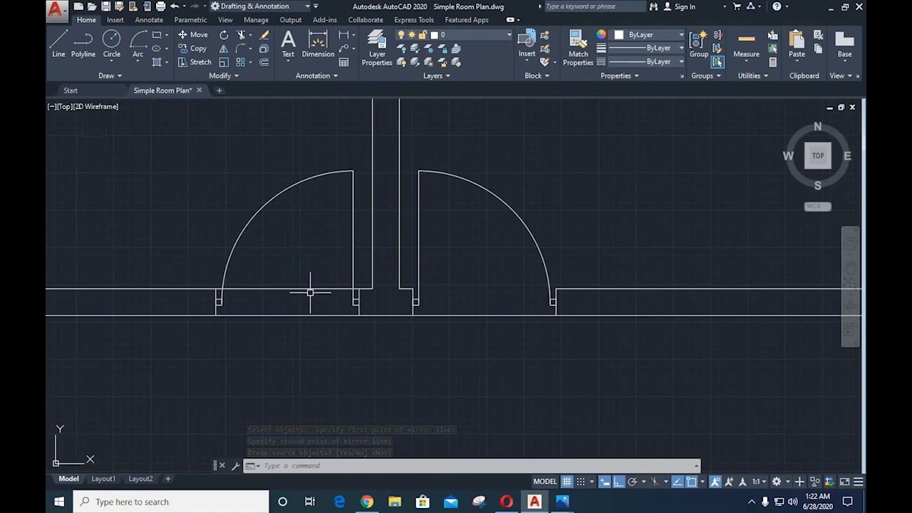
text(tr)
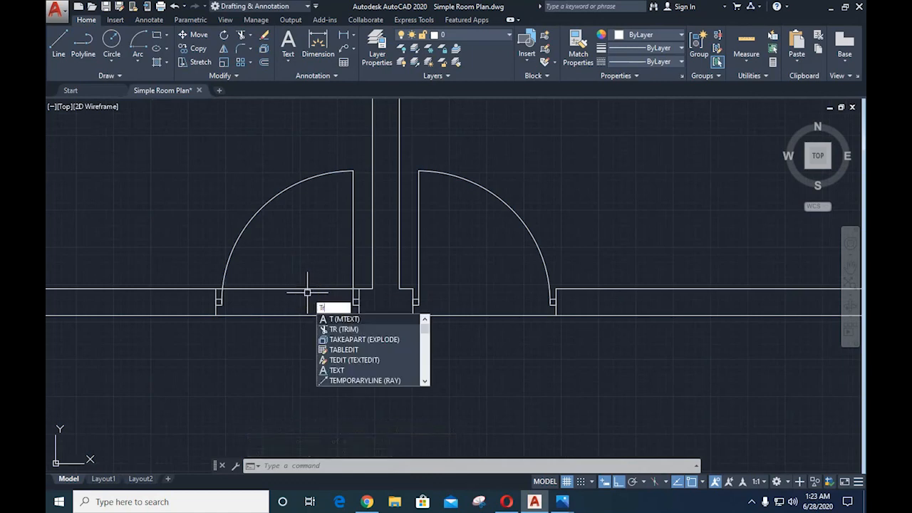
key(Return)
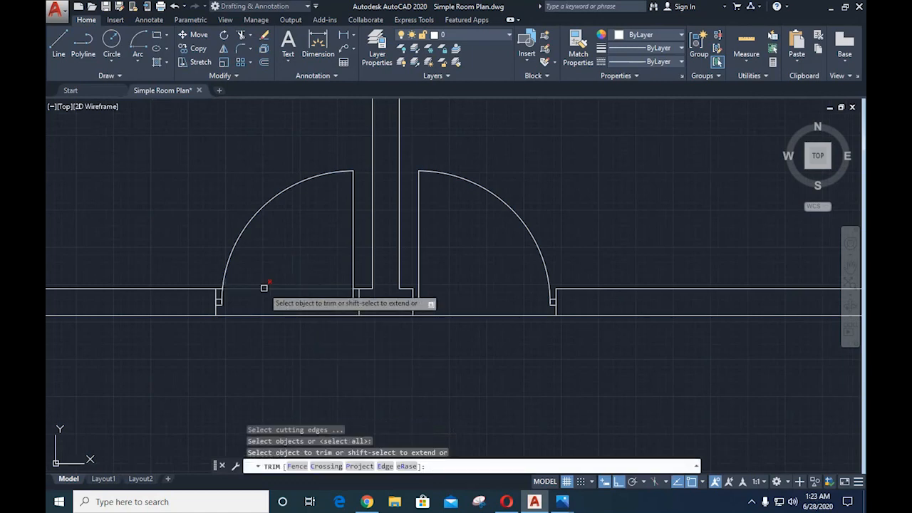
click(264, 288)
scroll(330, 302, up, 4)
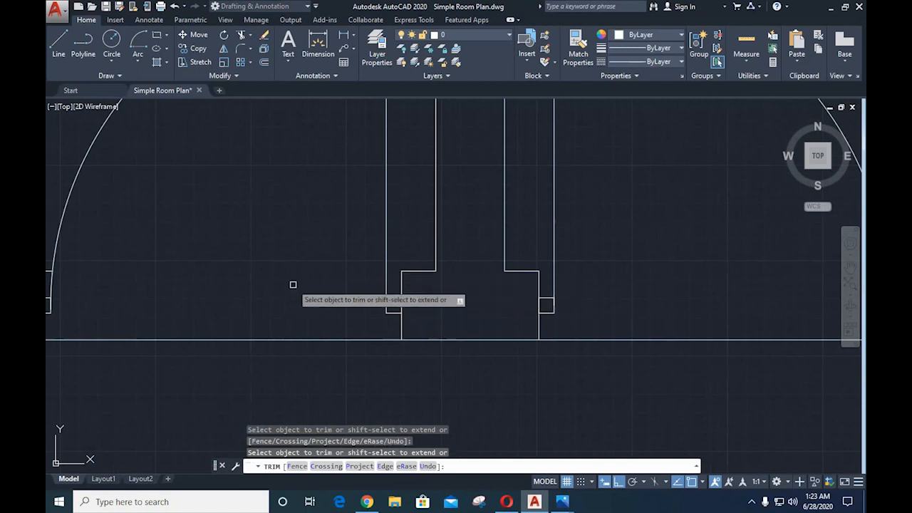
scroll(92, 285, down, 3)
scroll(136, 278, up, 3)
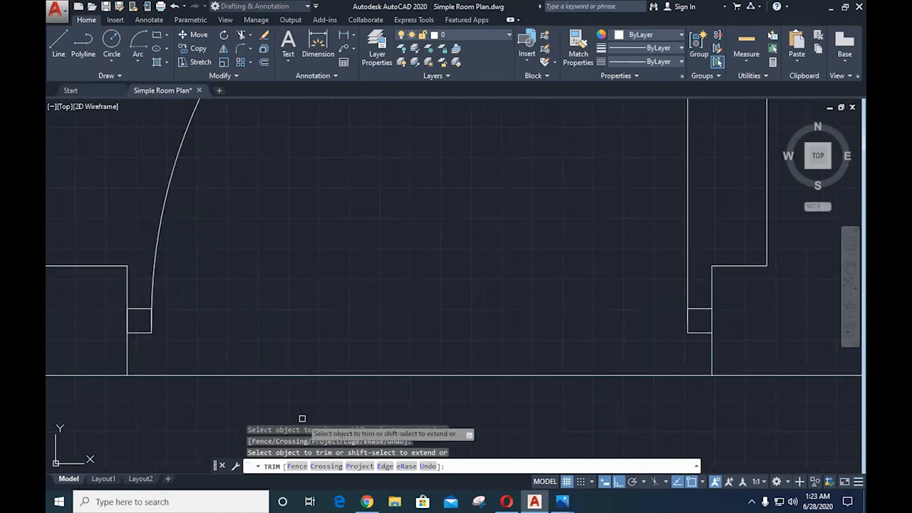
scroll(360, 370, down, 7)
scroll(491, 379, up, 5)
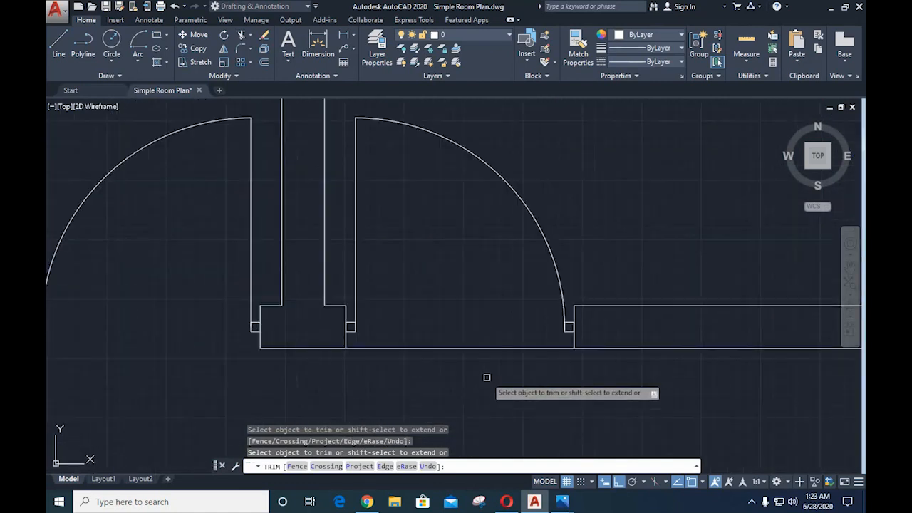
scroll(451, 356, down, 7)
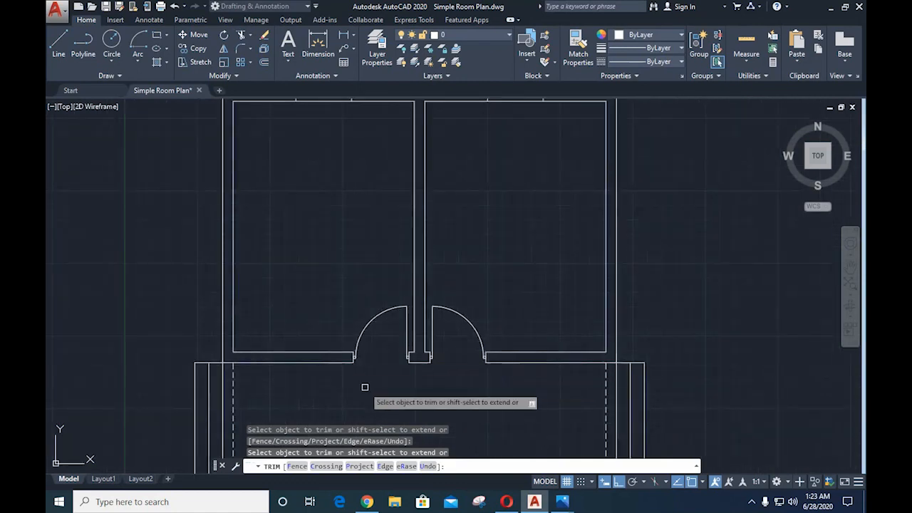
- Check the left window's position in the Plan for Practice image in Photos, and in AutoCAD draw a 9-inch vertical line up from the front wall's outer left corner
scroll(364, 385, up, 2)
key(Escape)
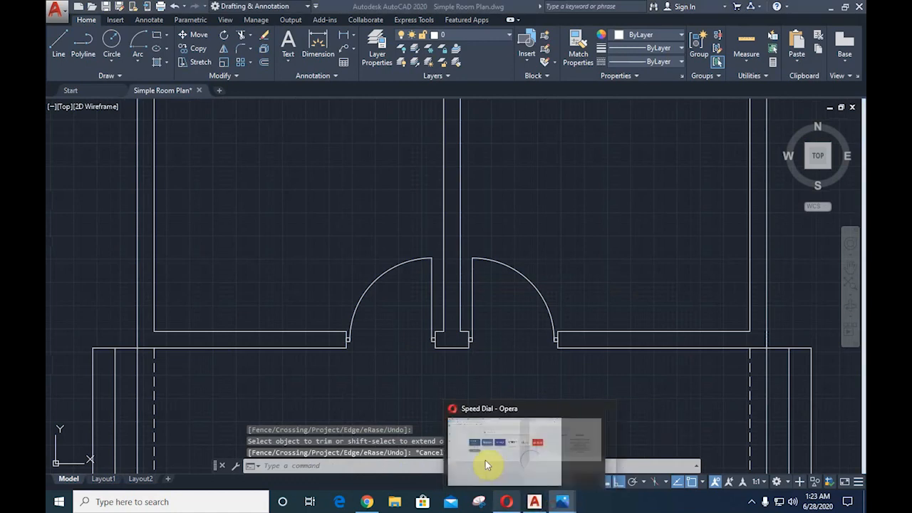
mouse_move(561, 502)
click(520, 458)
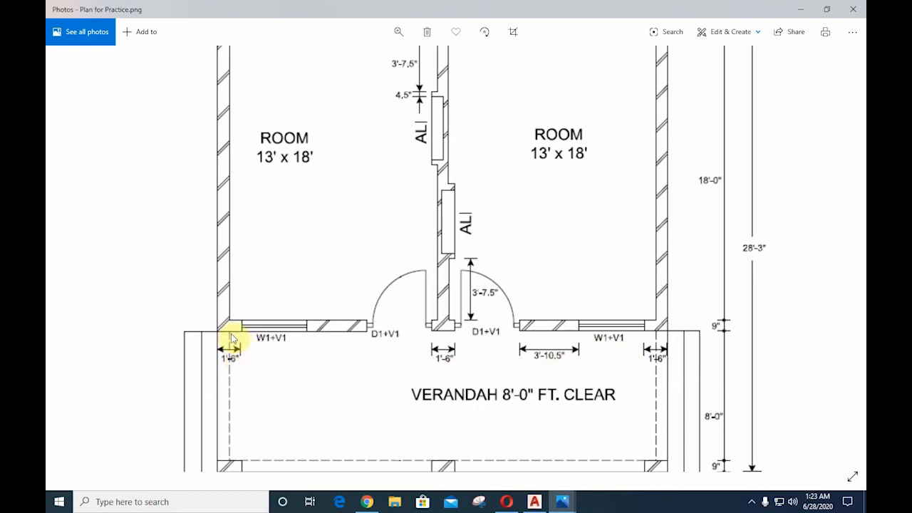
click(563, 503)
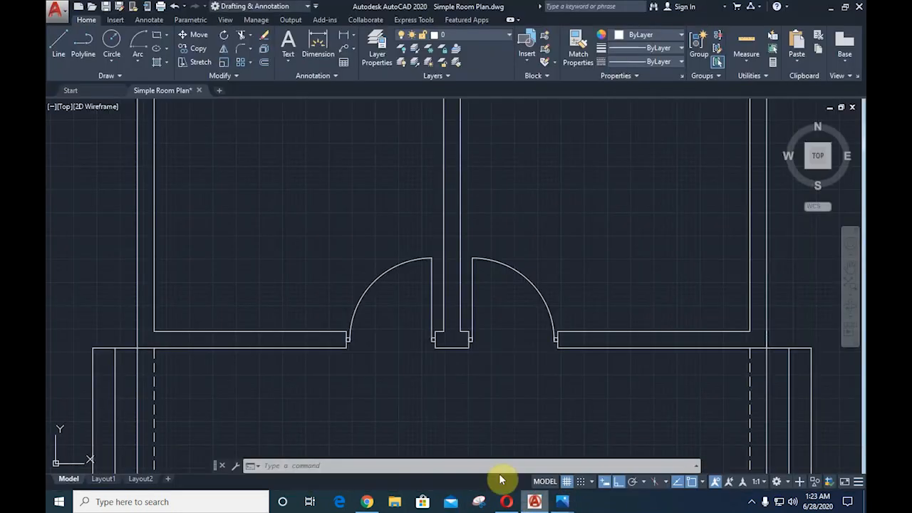
text(l)
key(Return)
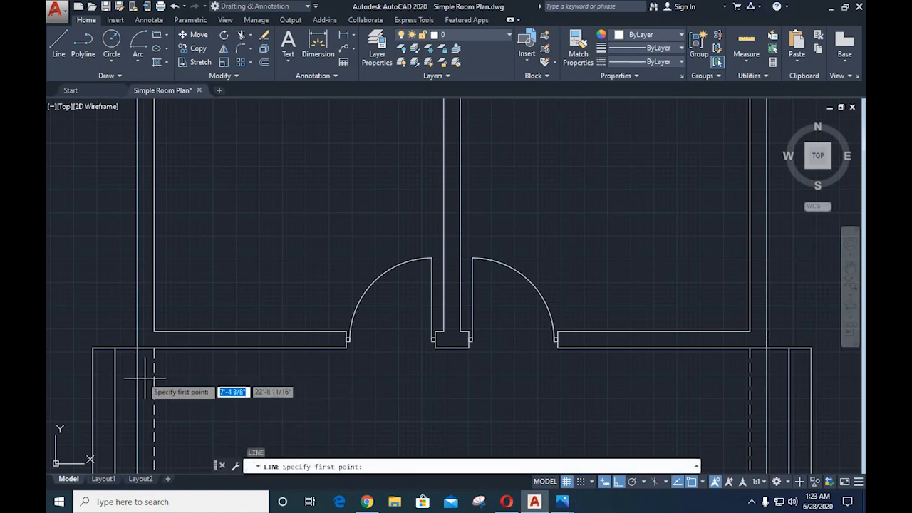
scroll(139, 373, up, 2)
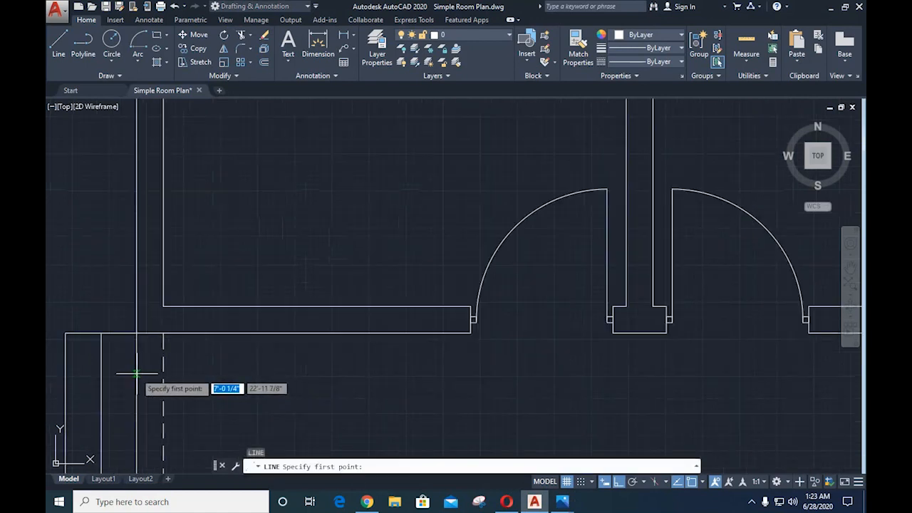
click(136, 332)
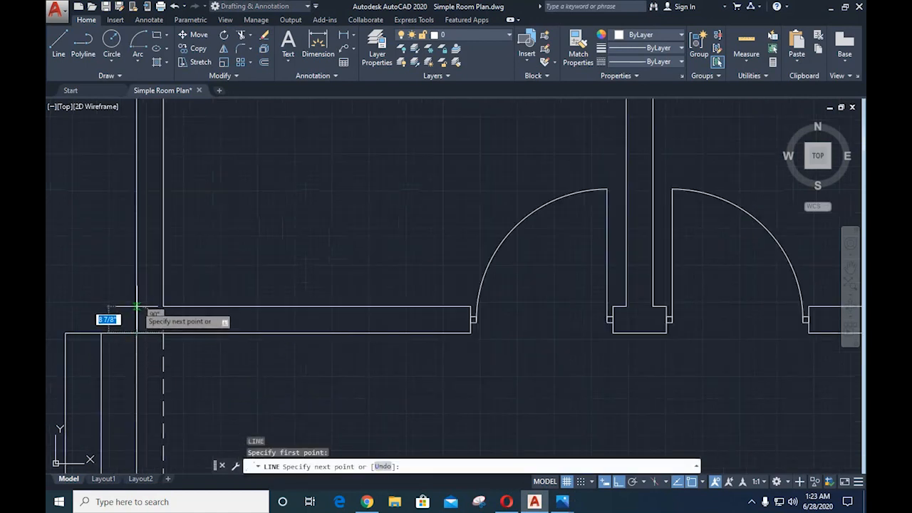
text(9)
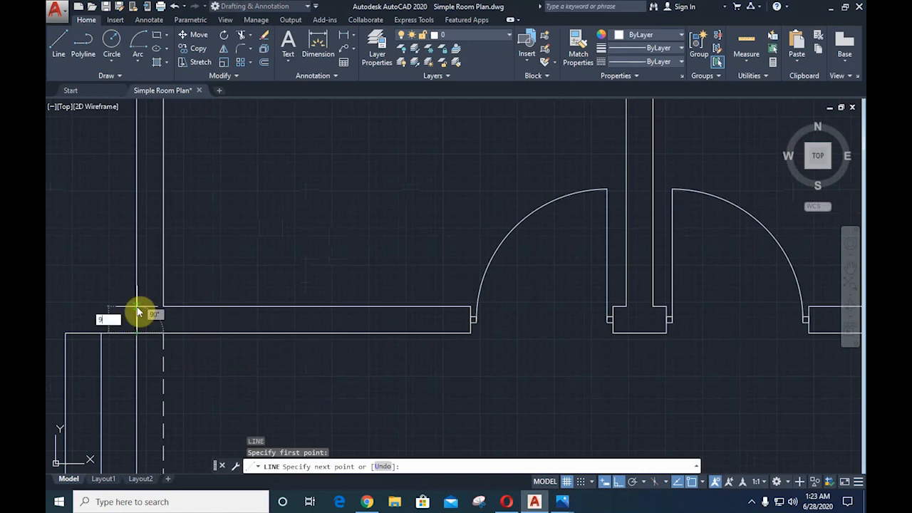
key(Return)
key(Escape)
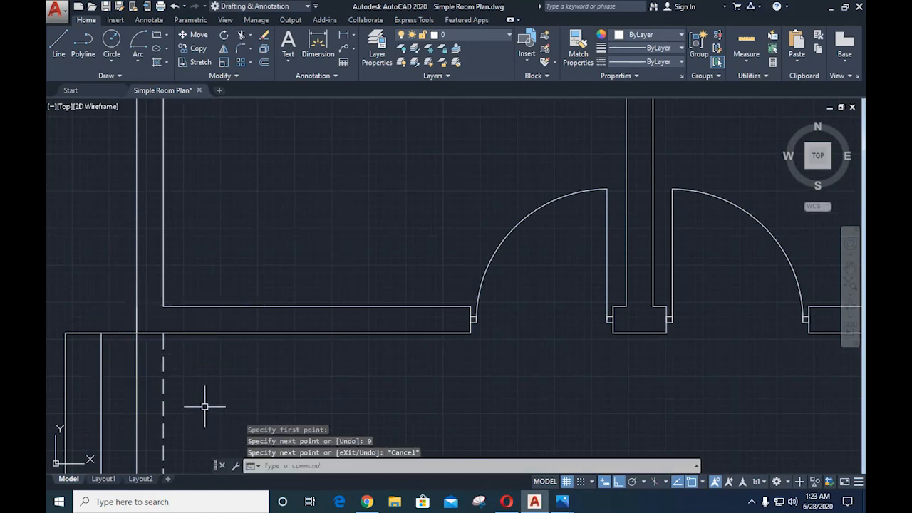
- Move the short vertical line 1'6 horizontally to the right along the left room's front wall to mark the window's left edge
text(m)
key(Return)
click(137, 317)
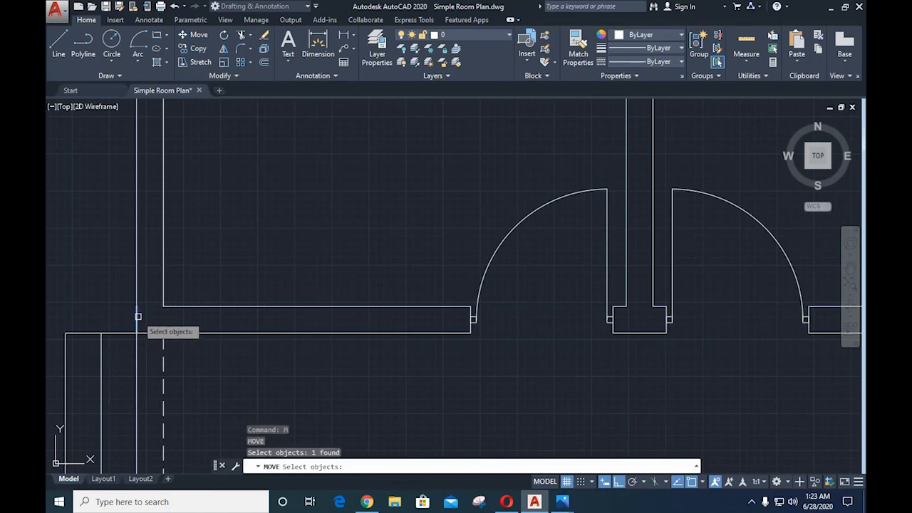
key(Return)
click(138, 332)
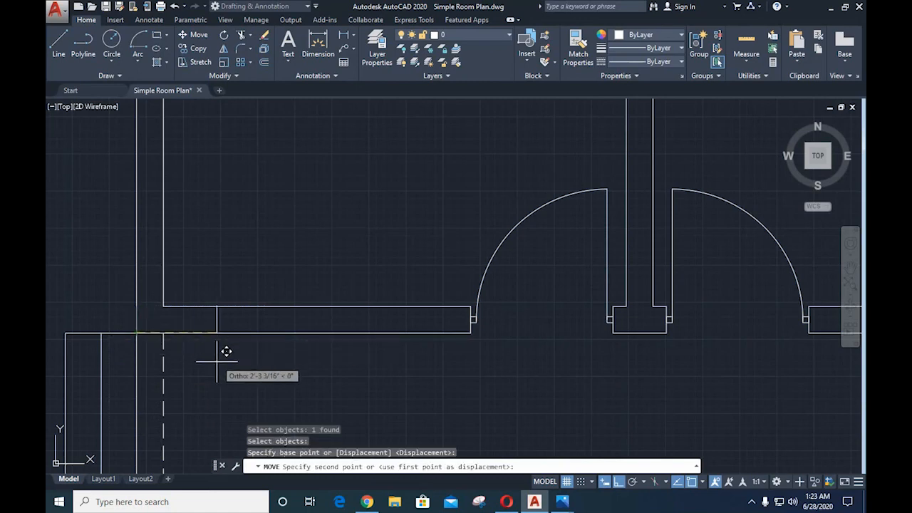
text(1)
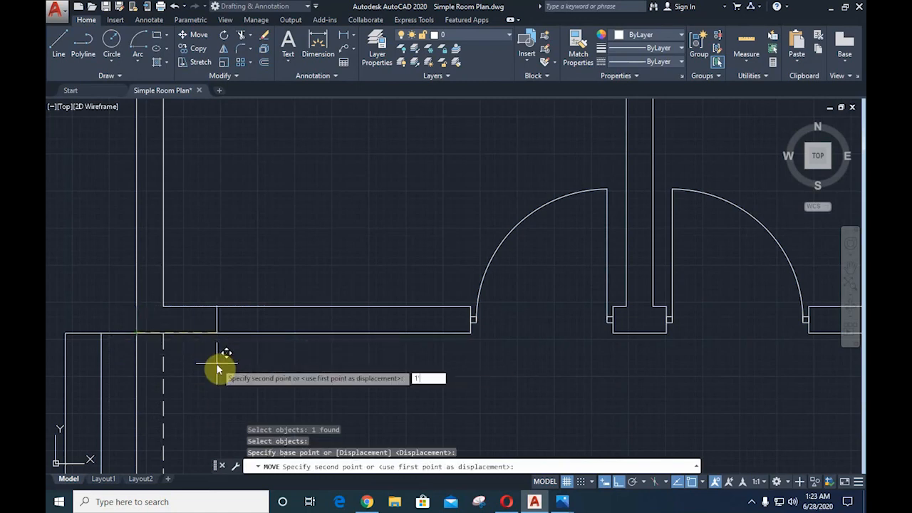
text('6)
key(Return)
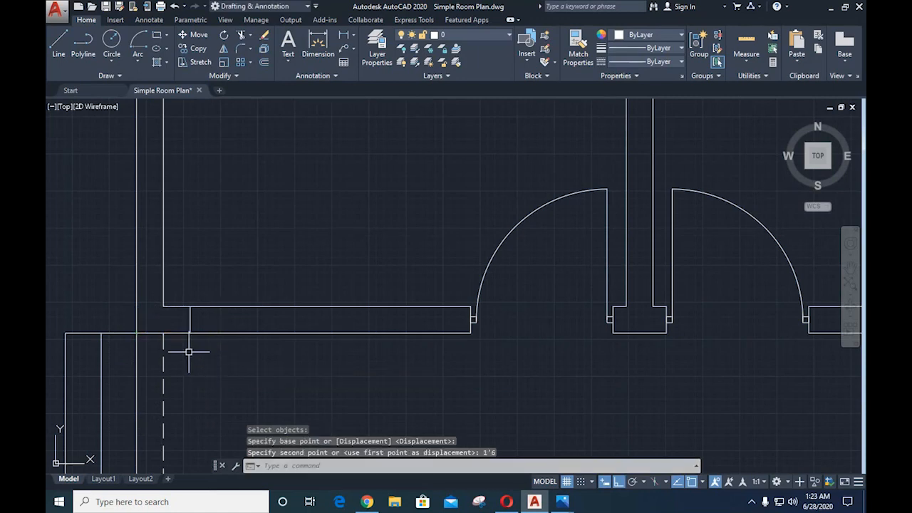
scroll(189, 352, up, 2)
scroll(189, 352, down, 2)
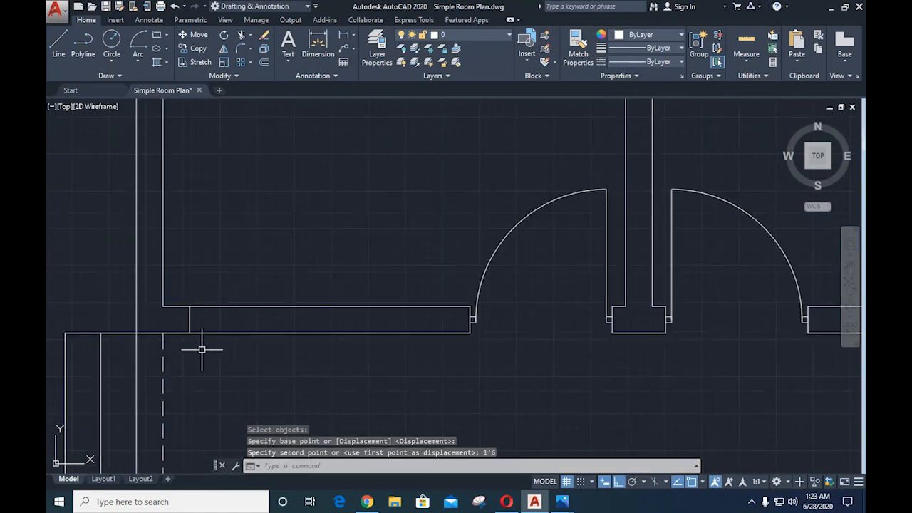
- Look up window W1's size in the Schedule of Openings image and its location in the plan image in Photos, and return to AutoCAD
click(579, 482)
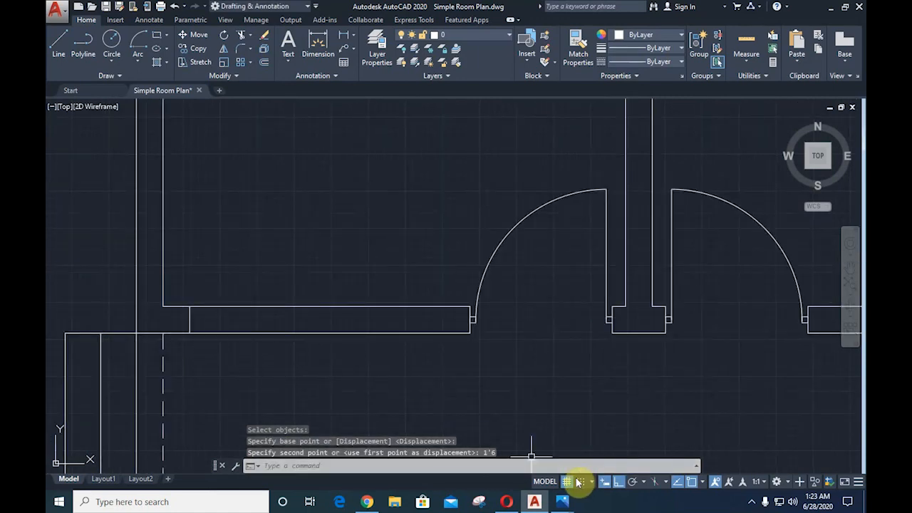
click(567, 500)
click(585, 449)
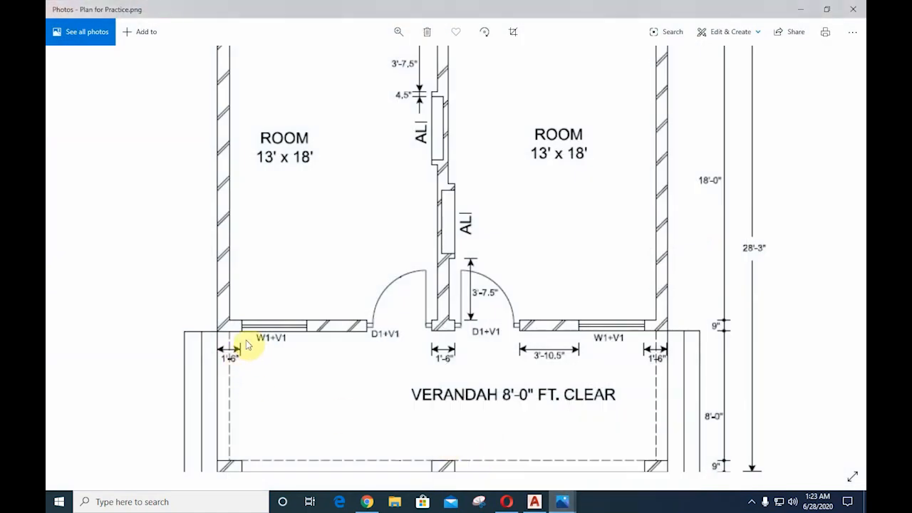
click(567, 500)
click(580, 452)
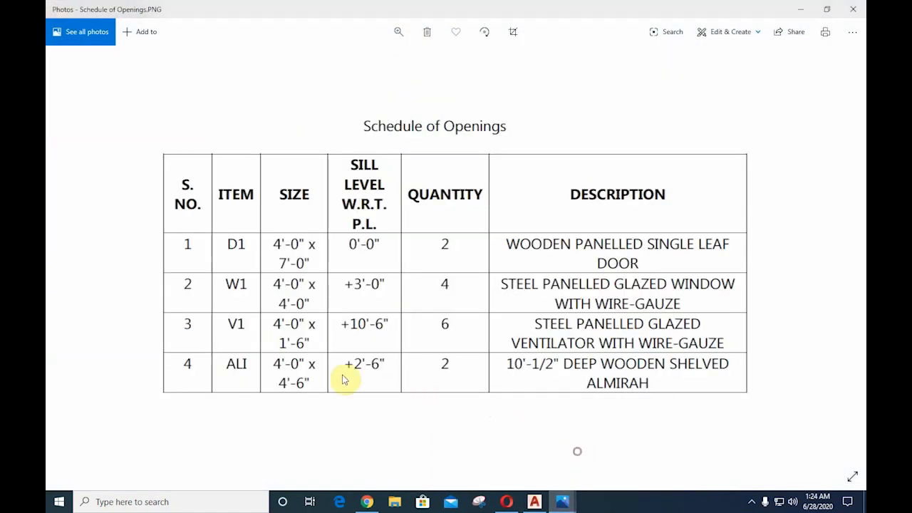
click(563, 502)
click(477, 459)
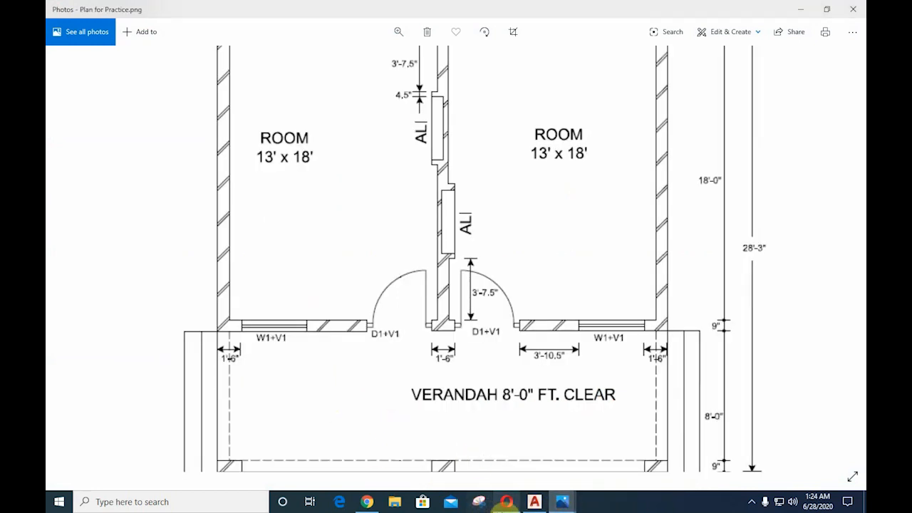
click(534, 501)
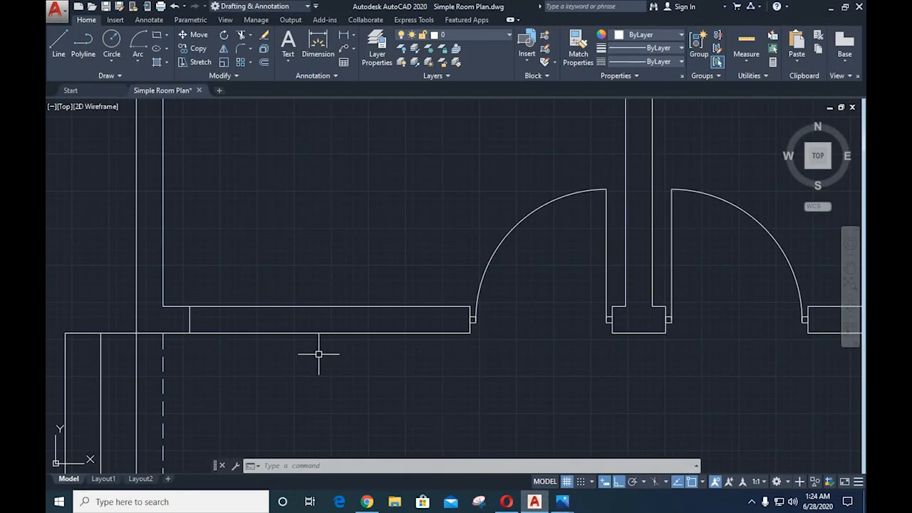
- Offset the window's left edge line 4' to the right to mark the window's other edge
text(o)
key(Return)
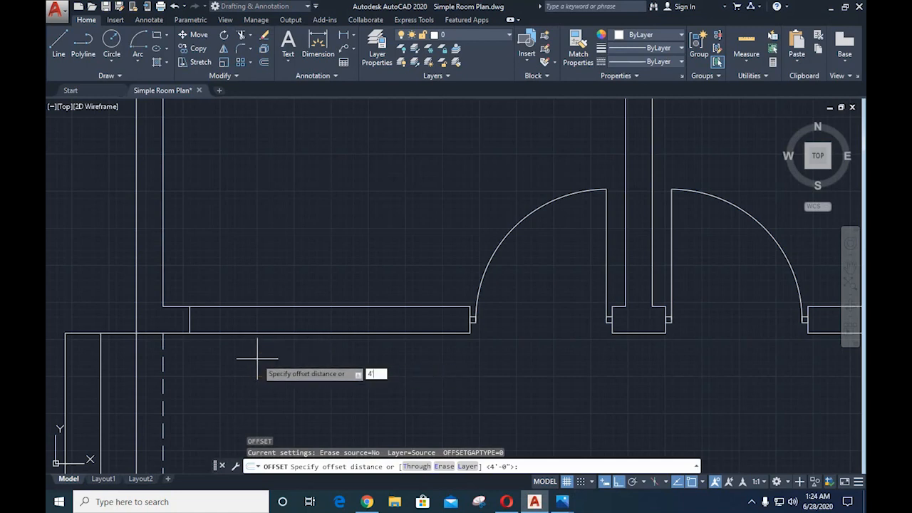
text(4')
key(Return)
click(190, 328)
click(337, 362)
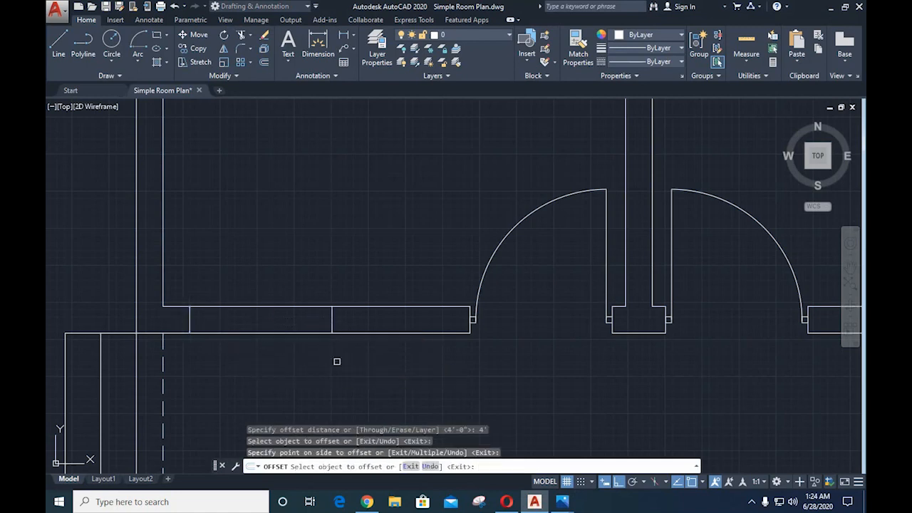
key(Escape)
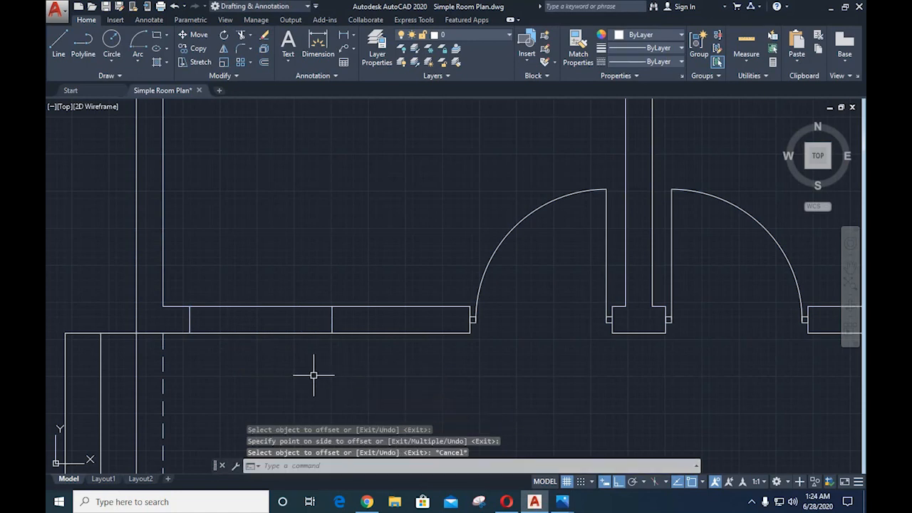
- Draw a horizontal line between the midpoints of the left window's two edge lines
text(l)
key(Return)
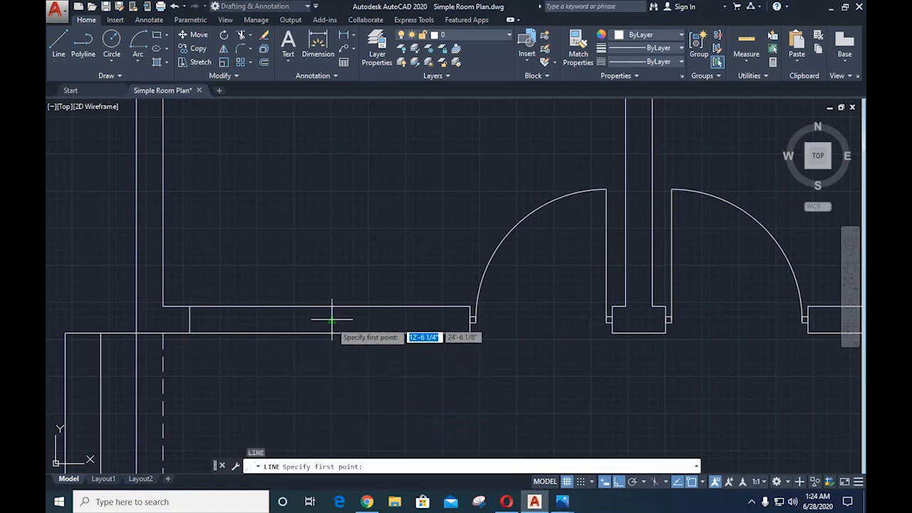
click(332, 320)
click(191, 320)
key(Escape)
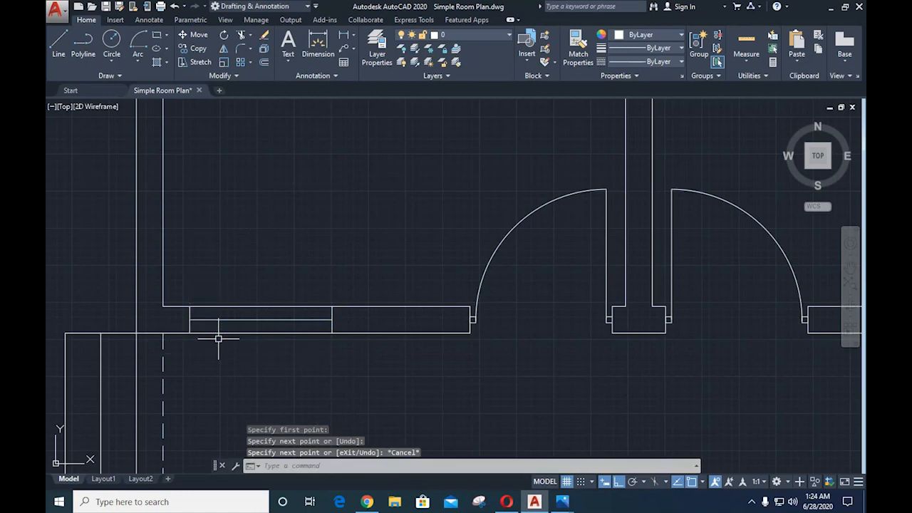
- Offset the window's centre line by 1 inch above and below, and delete the original centre line
scroll(219, 339, up, 2)
text(o)
key(Return)
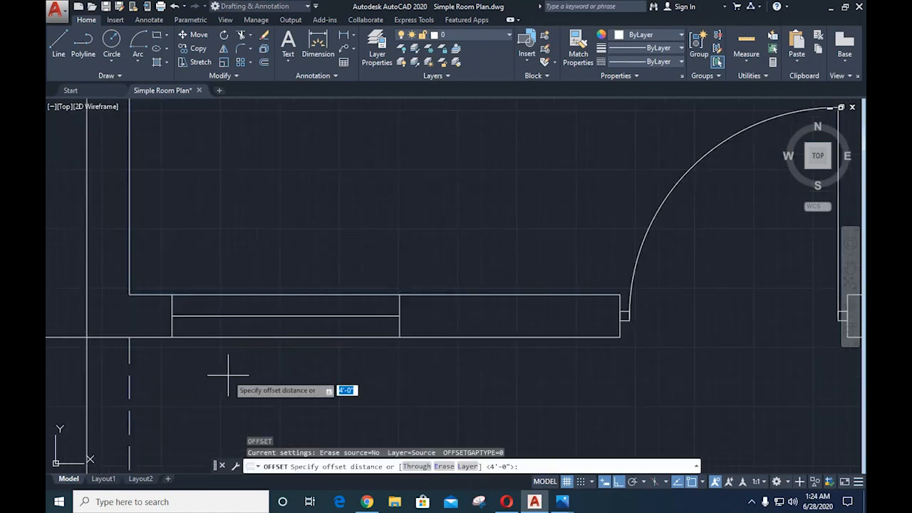
text(1)
key(Return)
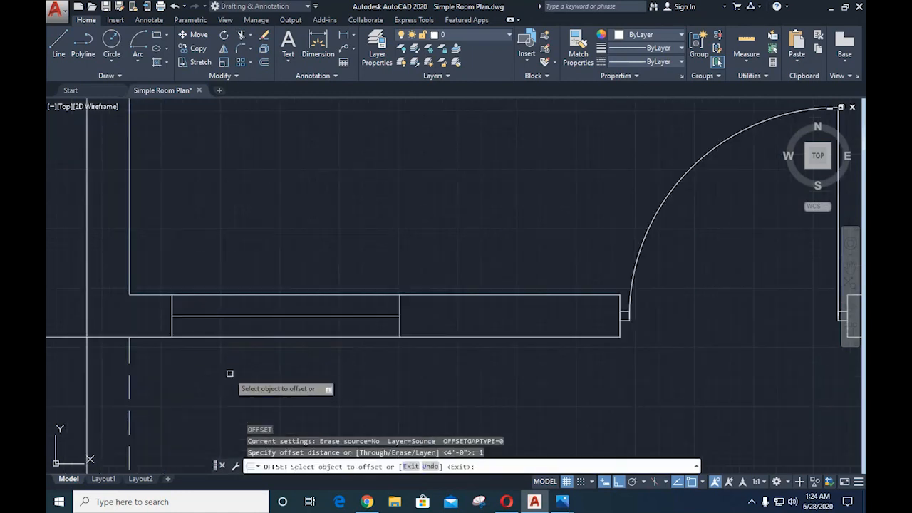
click(222, 314)
click(246, 308)
click(241, 315)
click(238, 372)
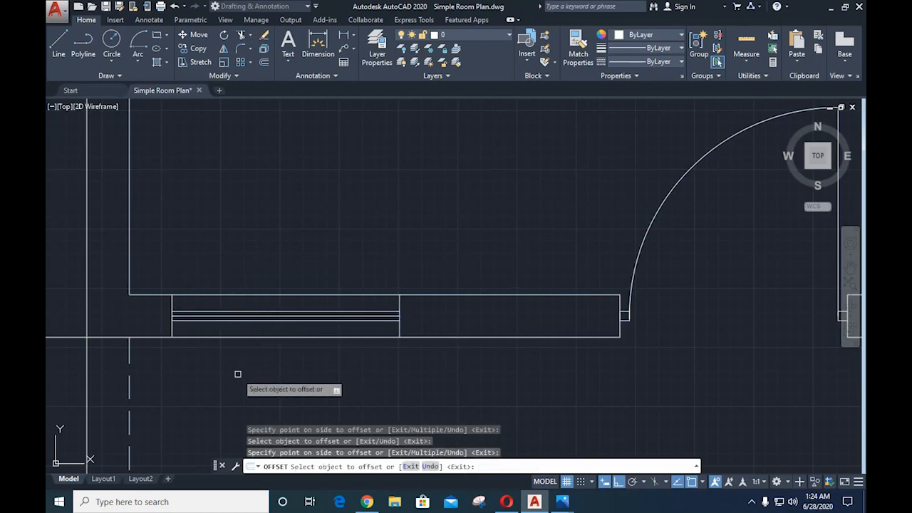
key(Escape)
click(238, 314)
key(Delete)
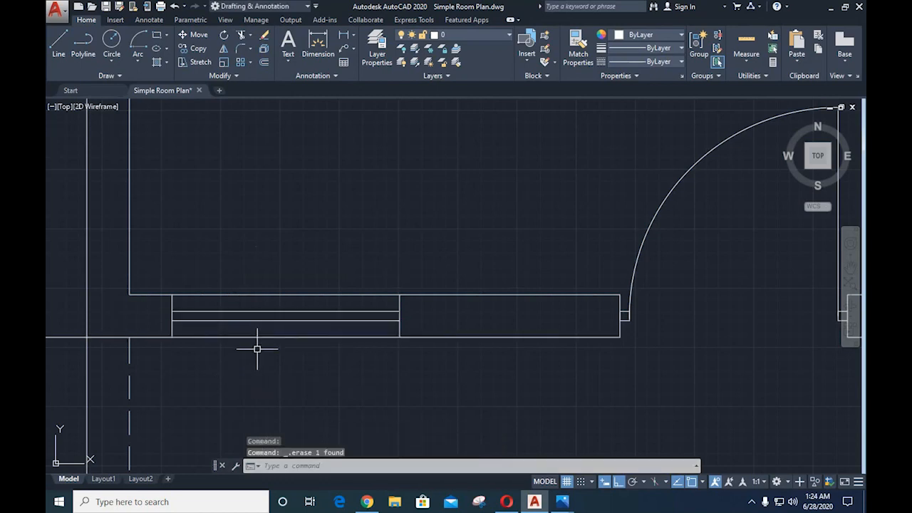
- Mirror the left window's four lines to the right room about a vertical line through the partition wall's middle, keeping the source objects
scroll(267, 391, down, 2)
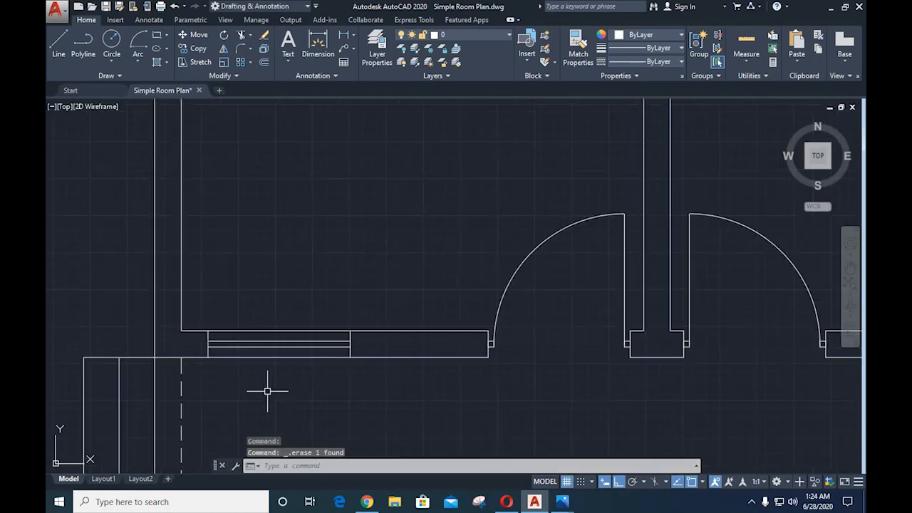
text(mi)
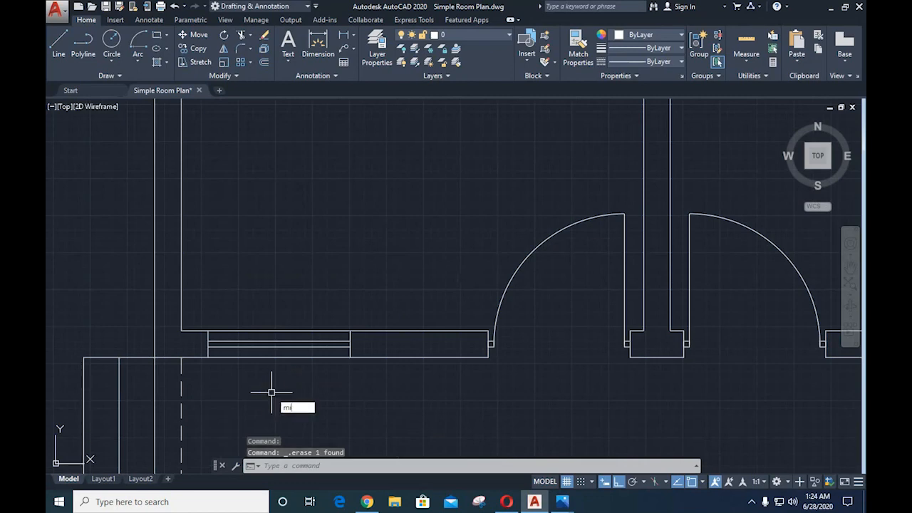
key(Return)
click(199, 306)
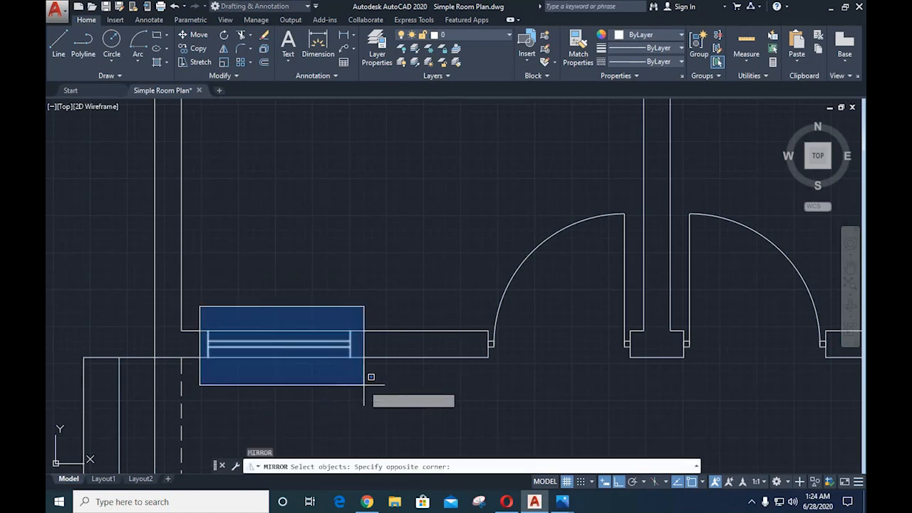
click(364, 371)
key(Return)
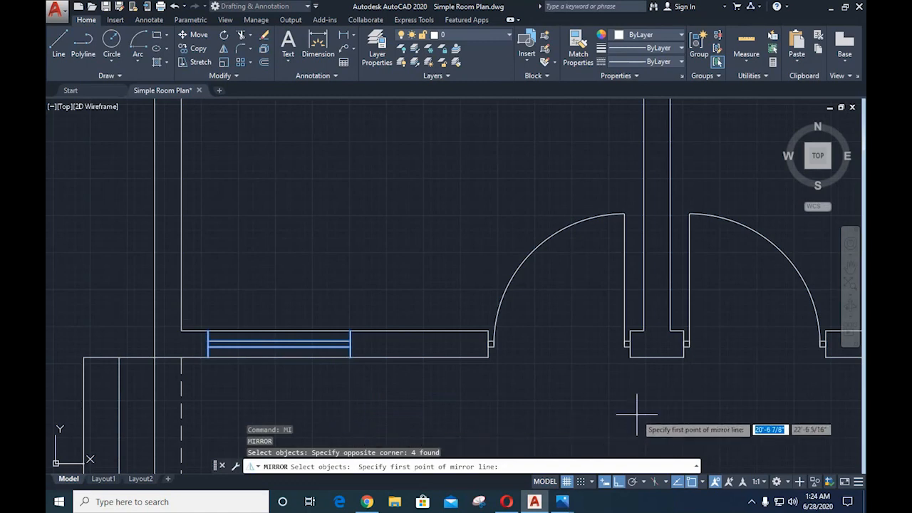
scroll(655, 407, down, 4)
mouse_move(692, 417)
middle_down()
mouse_move(575, 407)
mouse_move(523, 375)
middle_up()
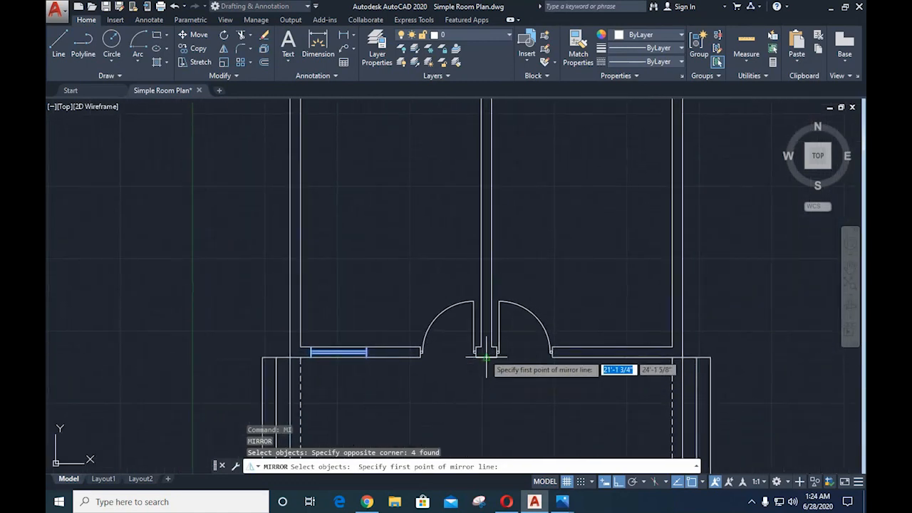
scroll(493, 364, up, 2)
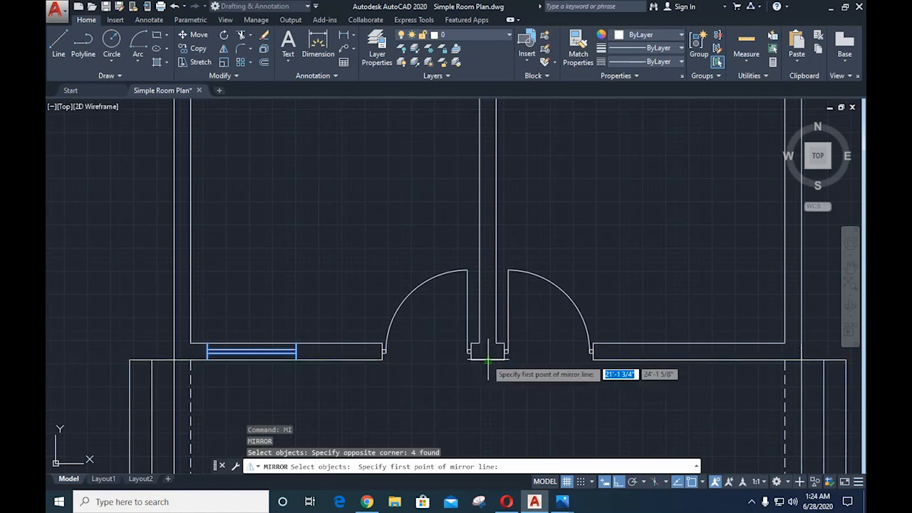
click(488, 360)
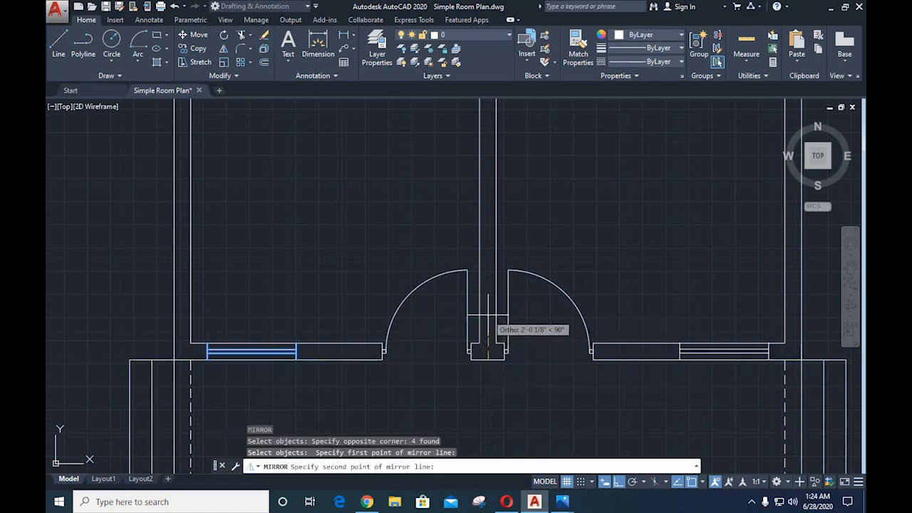
click(488, 319)
key(Return)
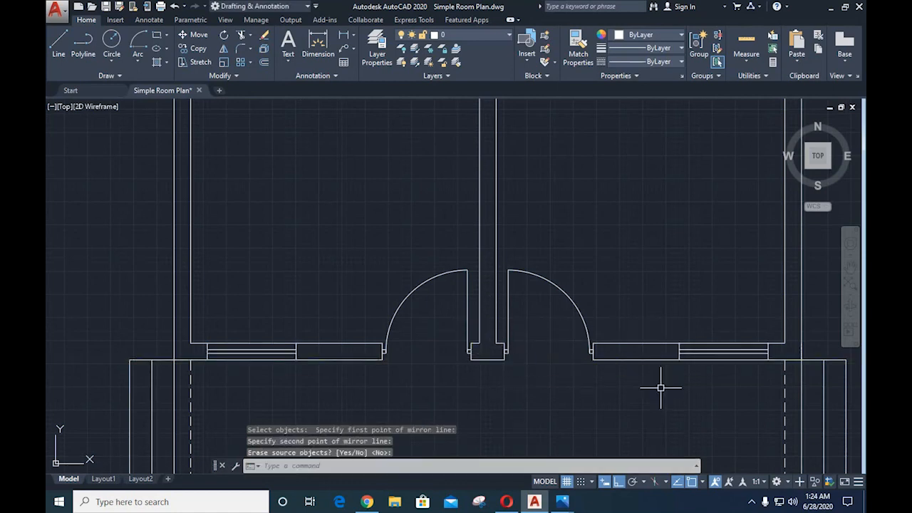
- Switch to the reference plan in Photos and examine the two almirahs' positions and dimensions along the partition wall
mouse_move(611, 432)
middle_down()
mouse_move(542, 332)
mouse_move(507, 326)
middle_up()
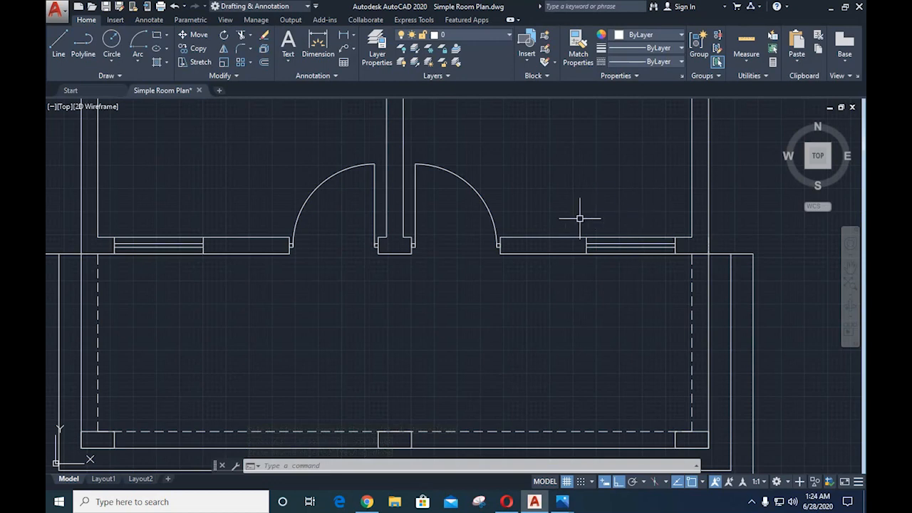
scroll(310, 215, down, 4)
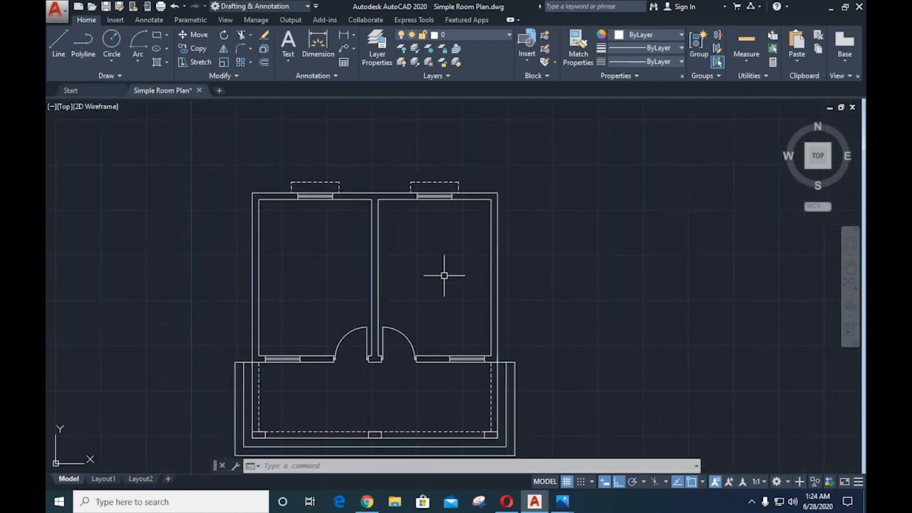
scroll(381, 235, up, 2)
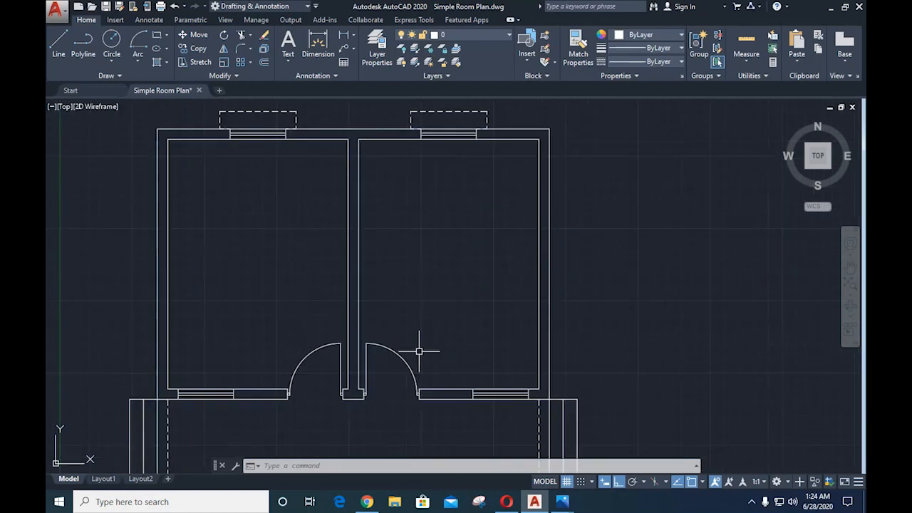
mouse_move(562, 502)
click(525, 471)
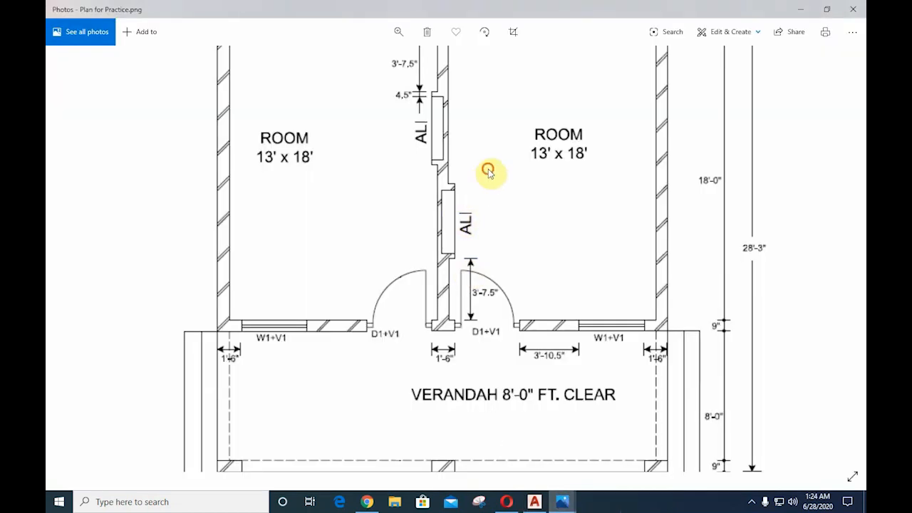
drag(488, 173, 463, 261)
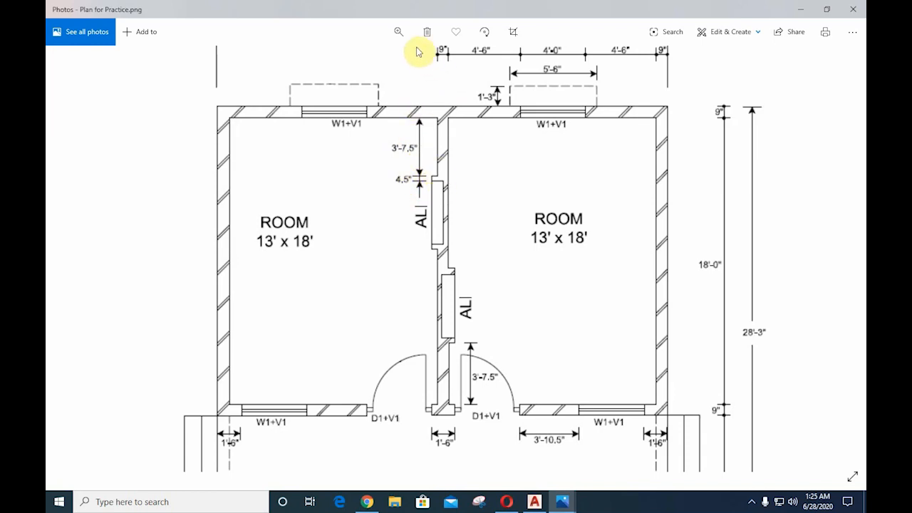
click(398, 31)
drag(356, 62, 378, 62)
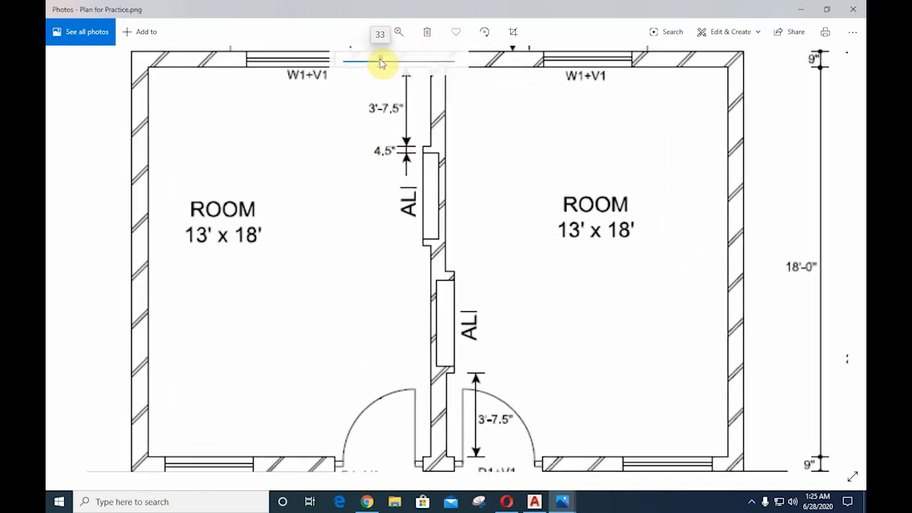
drag(434, 142, 432, 244)
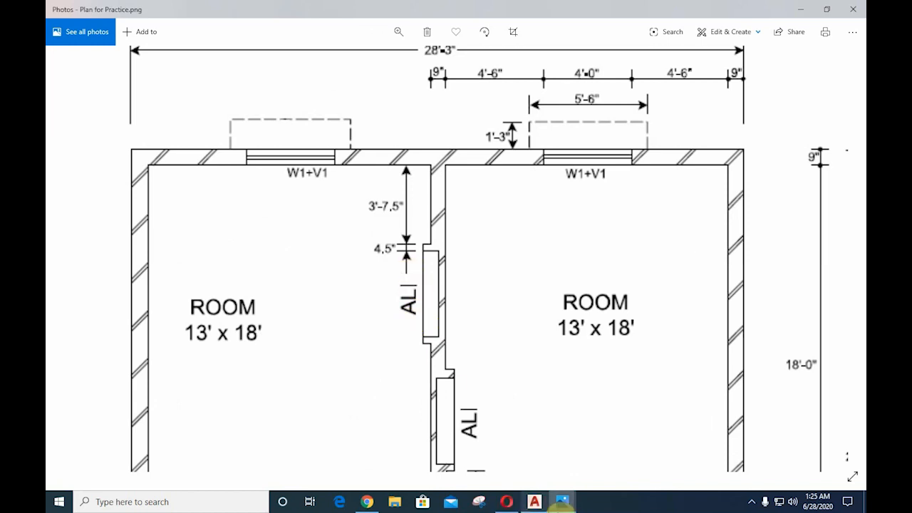
- Check the almirah size in the Schedule of Openings image and return to AutoCAD
mouse_move(562, 501)
click(584, 463)
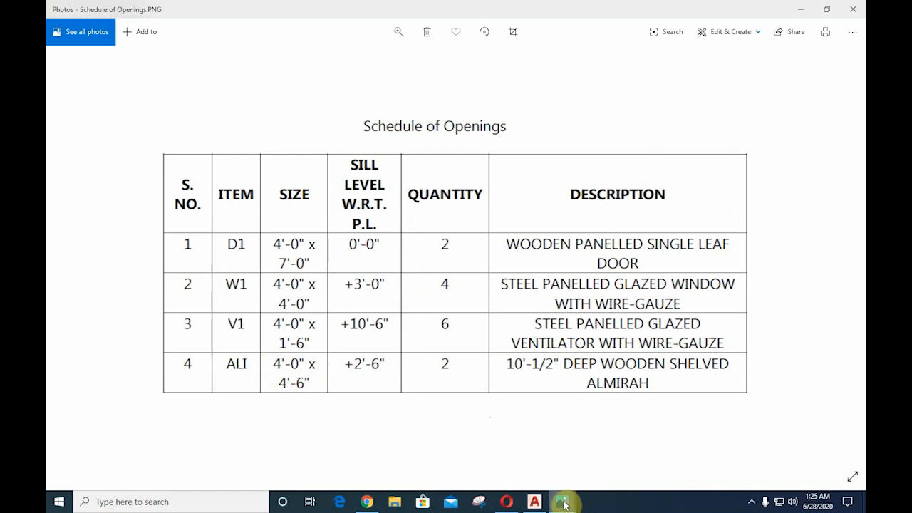
click(535, 501)
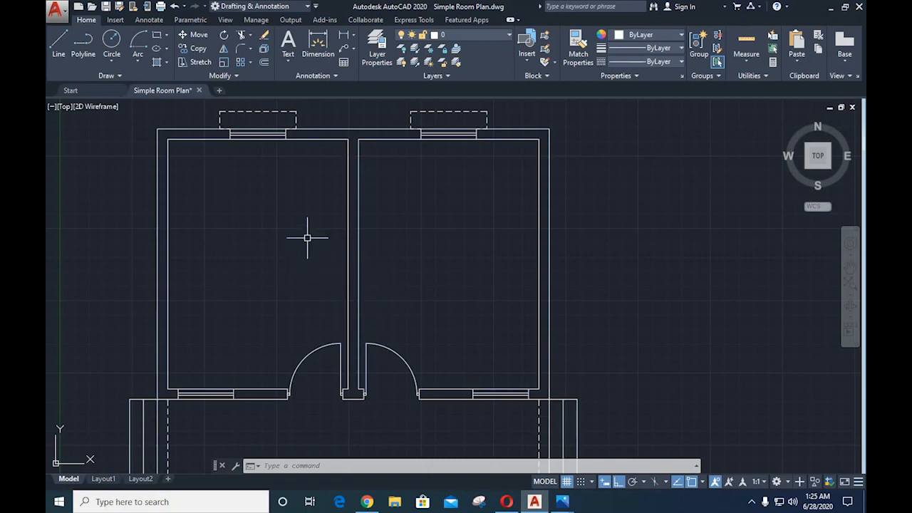
- Draw a guide line 3'7.5" down the partition's left face from the left room's top corner and a 4.5" line leftward from its end
text(l)
key(Return)
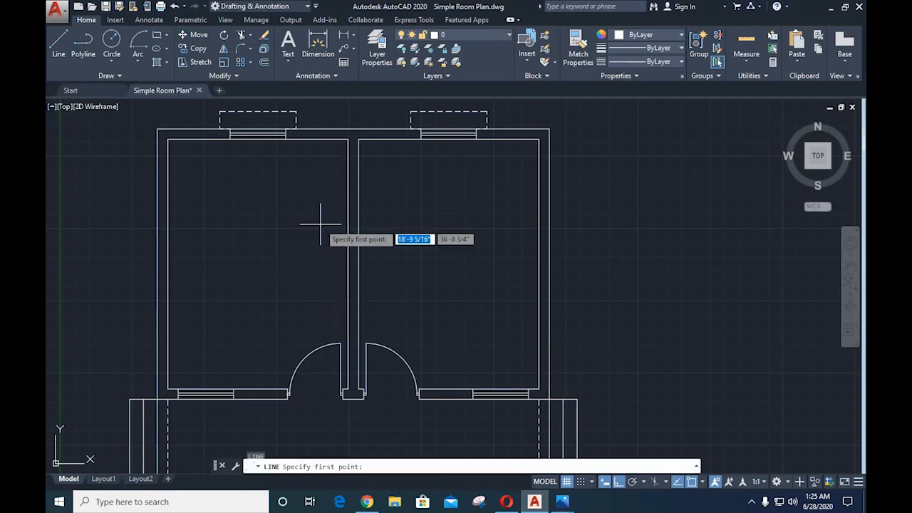
click(348, 139)
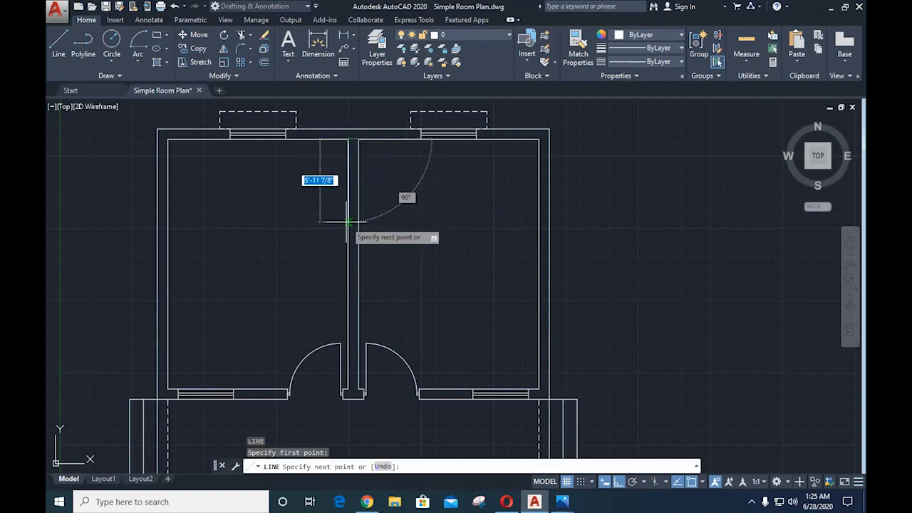
text(3)
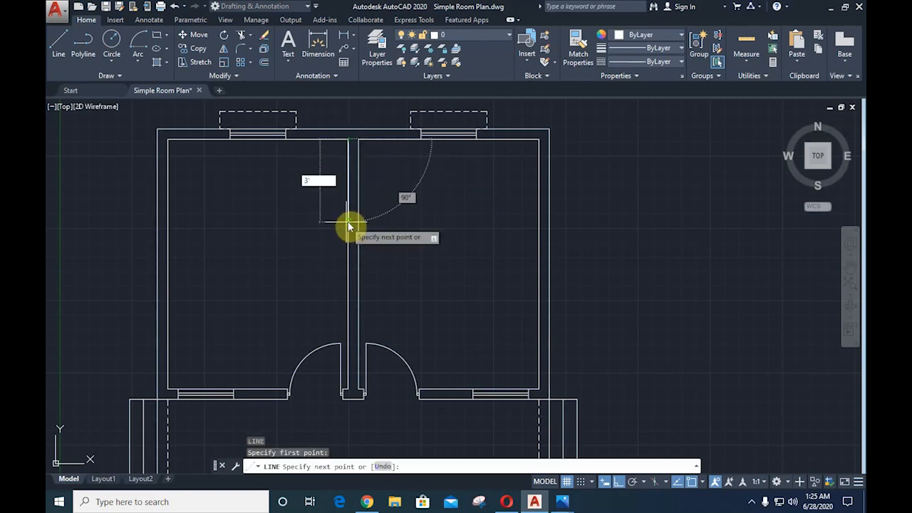
text('7.5)
key(Return)
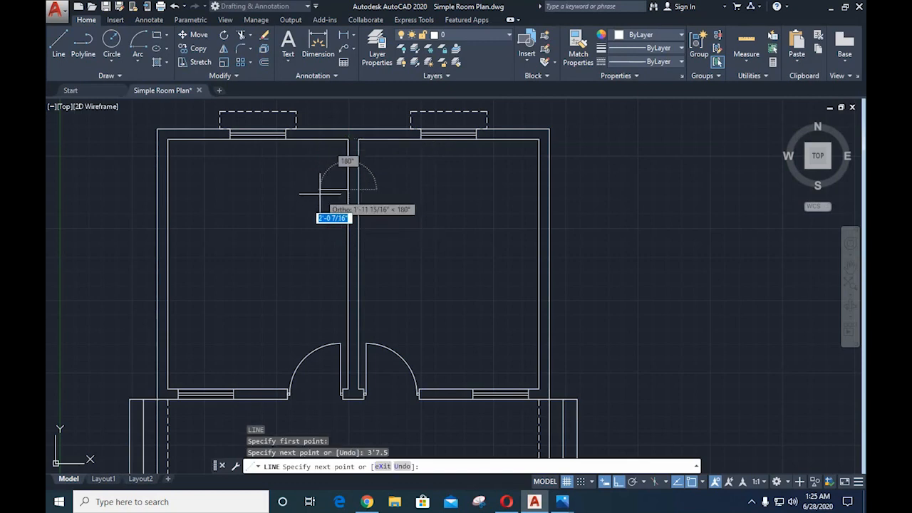
scroll(320, 192, up, 5)
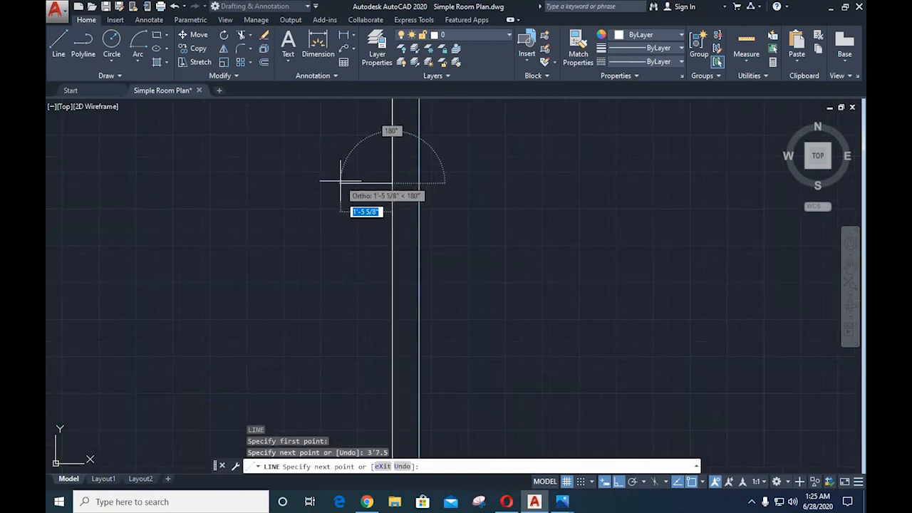
text(4.5)
key(Return)
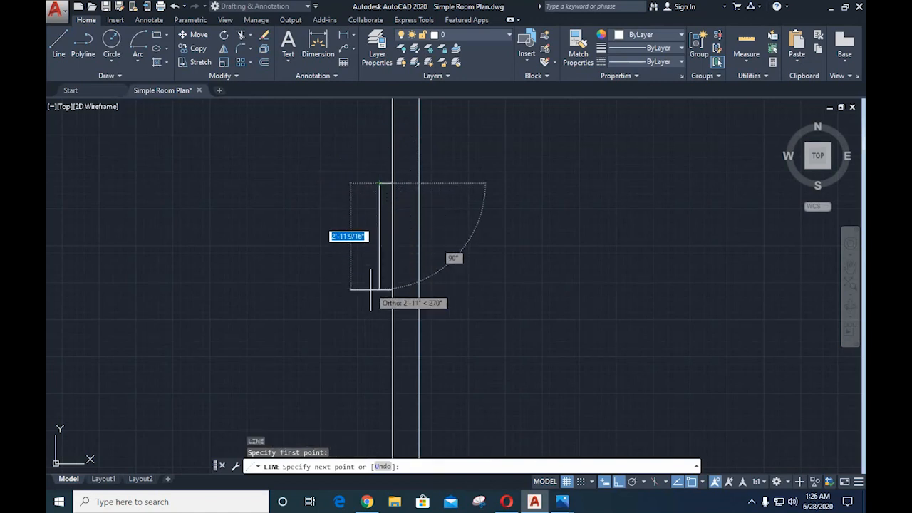
- From the outer end of the 4.5" line, draw connected lines 4.5" down, 9" right and 4' down for the almirah recess
text(4)
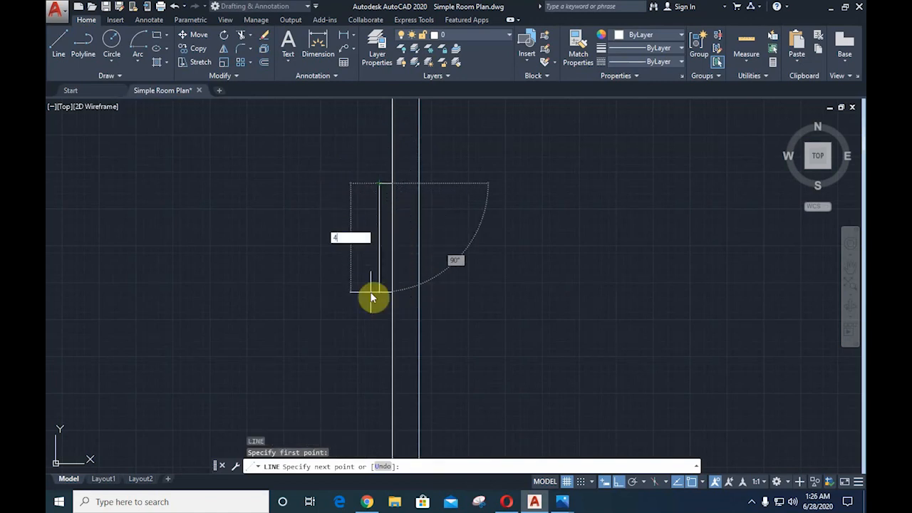
text(.5)
key(Return)
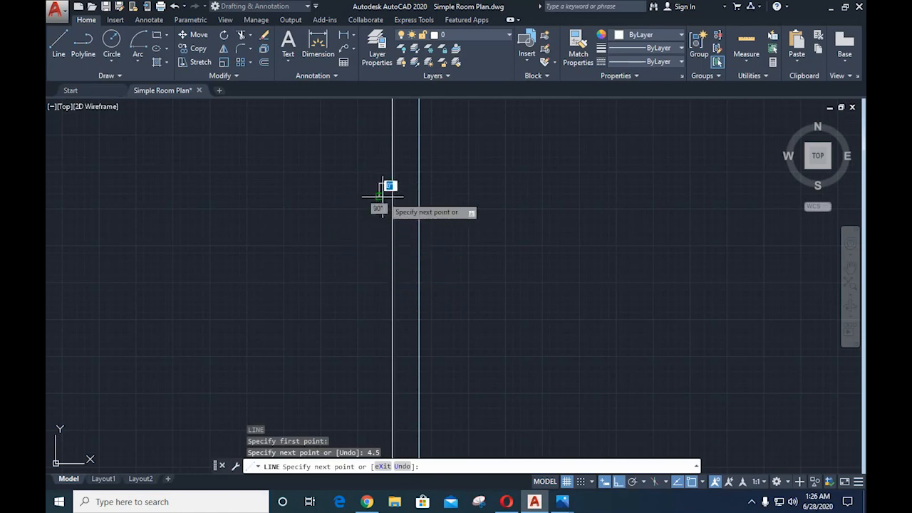
text(9)
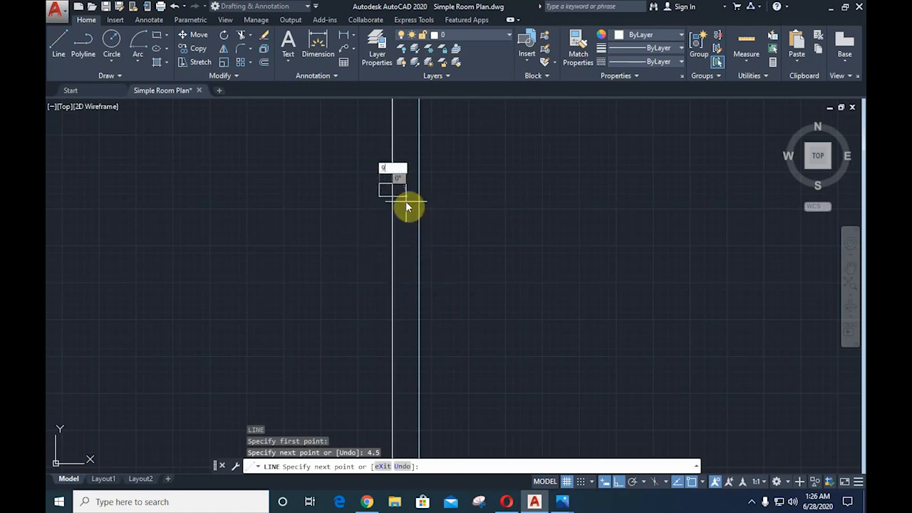
key(Return)
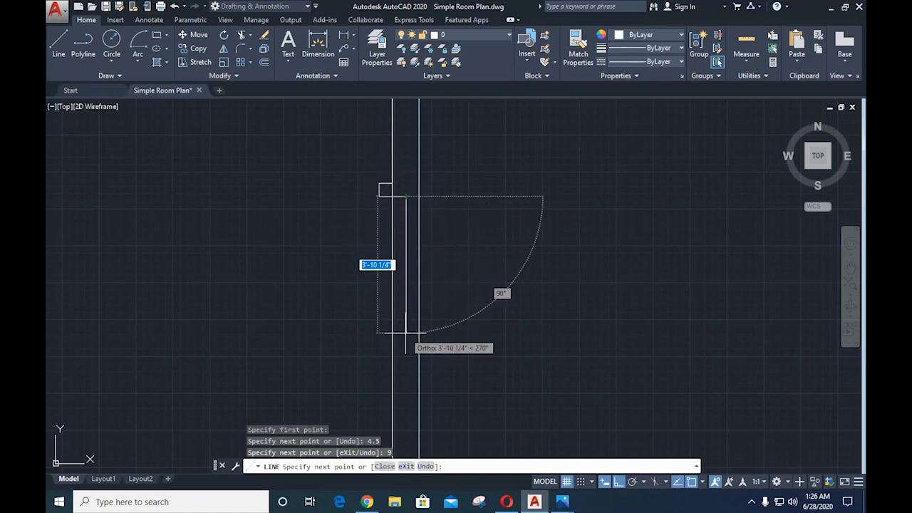
text(4)
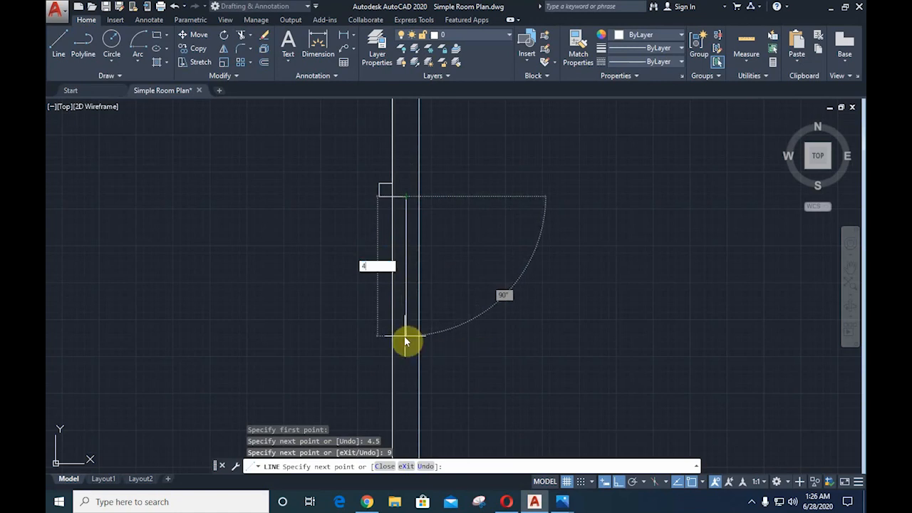
text(')
key(Return)
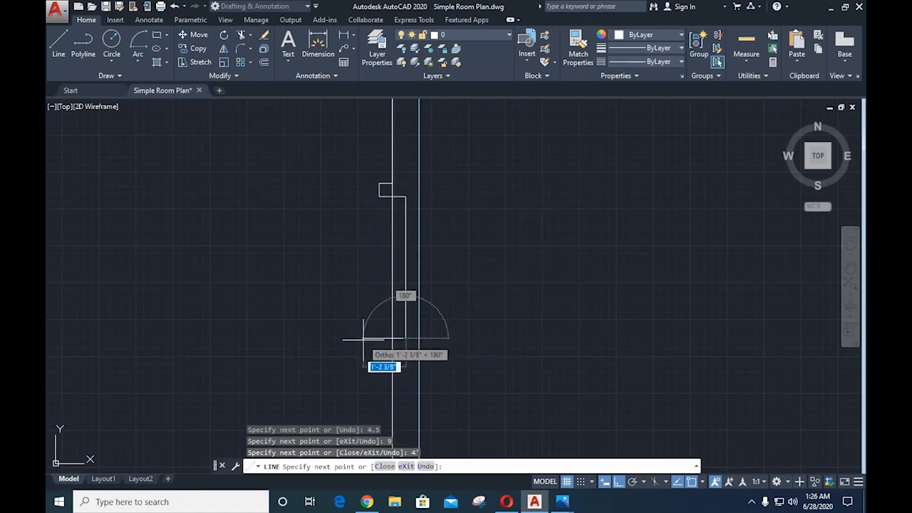
- Complete the almirah's lower jamb with lines 9" left, 4.5" down and back to the partition's left face
text(9)
key(Return)
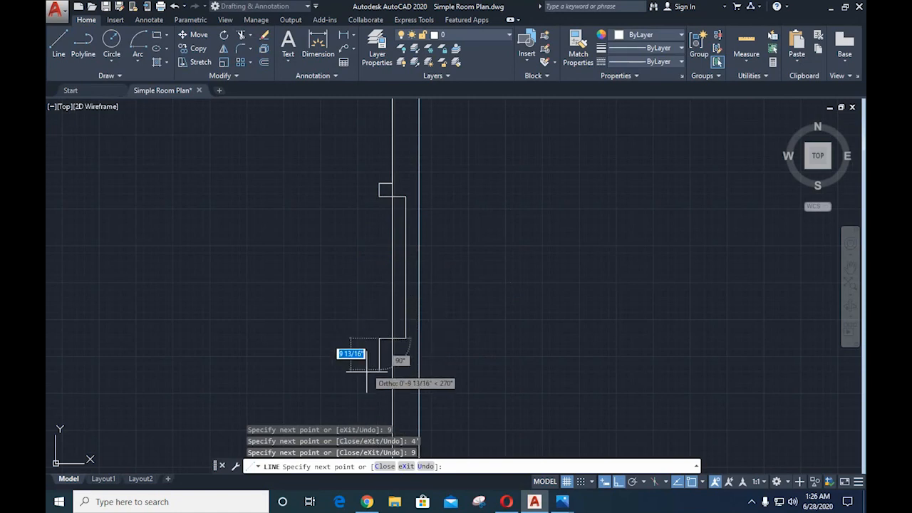
scroll(367, 395, down, 2)
scroll(366, 396, up, 2)
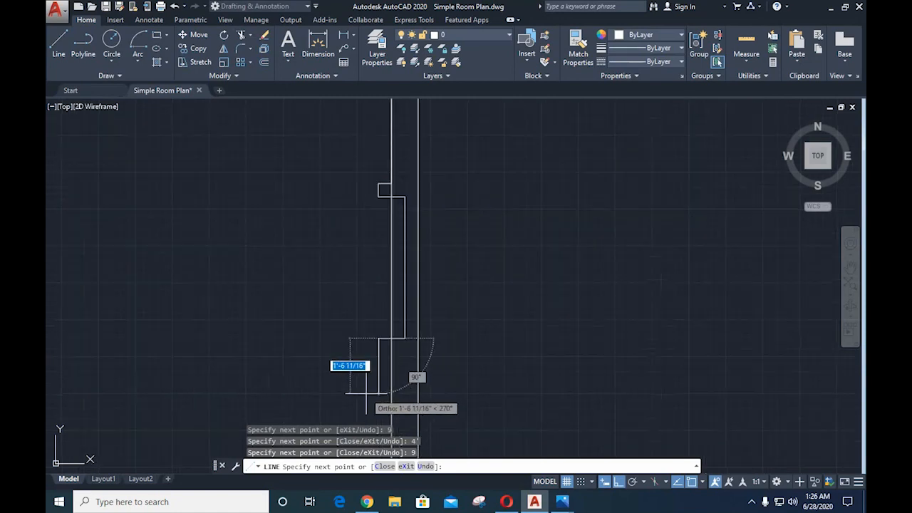
text(4.5)
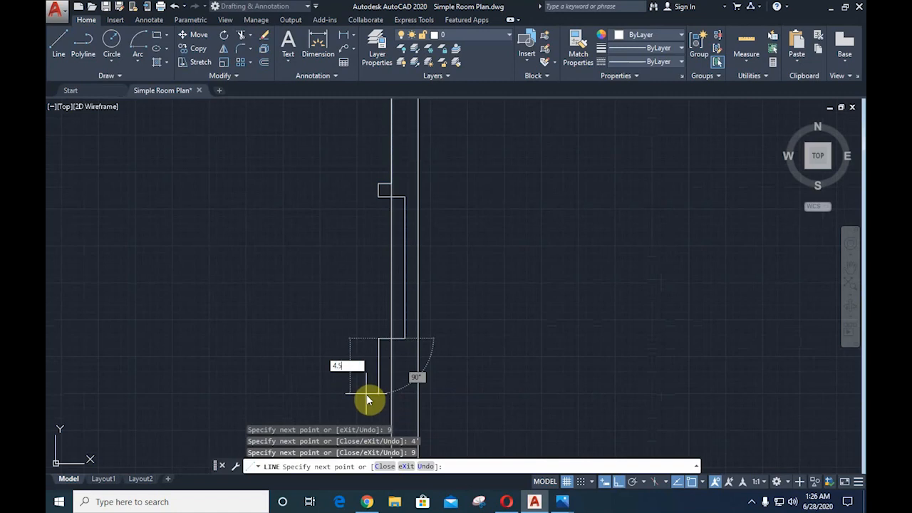
key(Return)
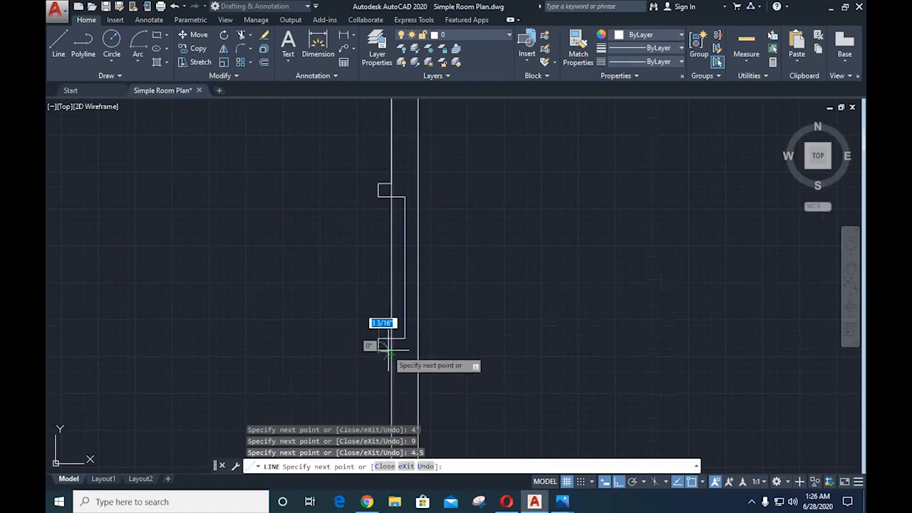
key(Escape)
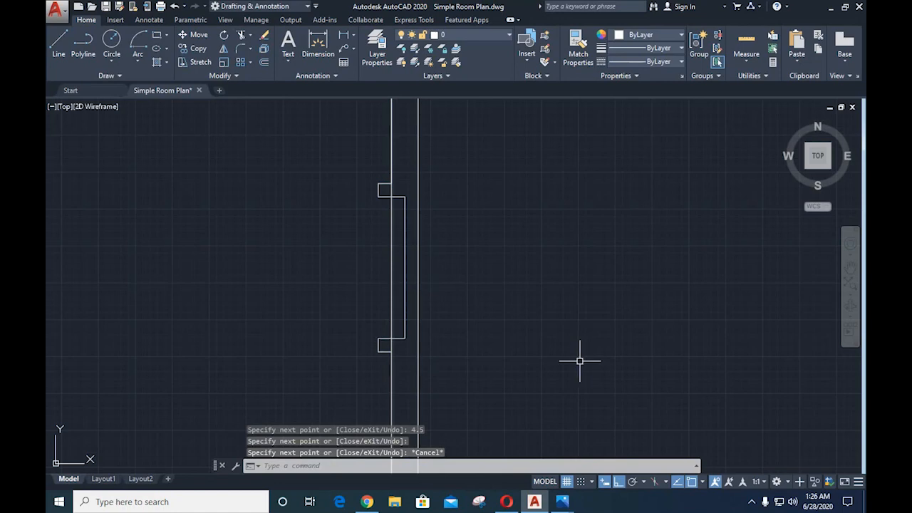
- Trim the partition's left wall line where it crosses the almirah's two jambs and the recess between them
text(tr)
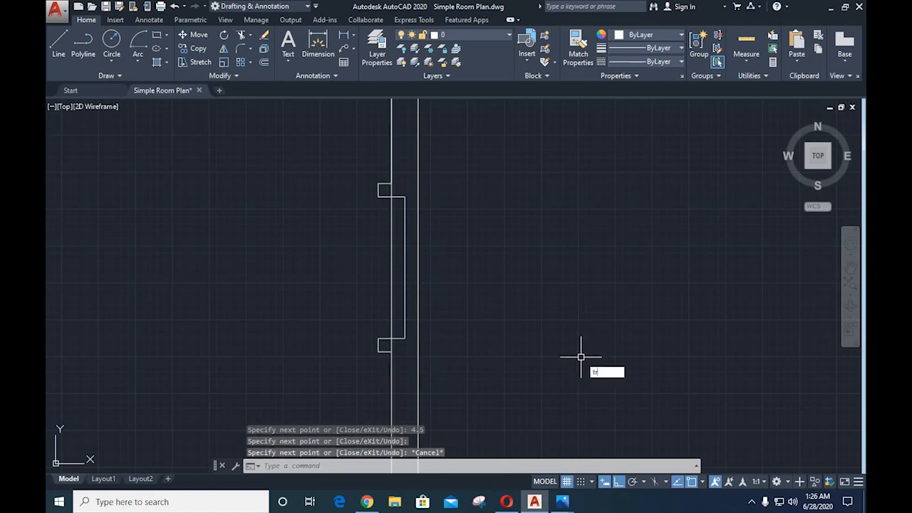
key(Return)
key(Return)
click(392, 191)
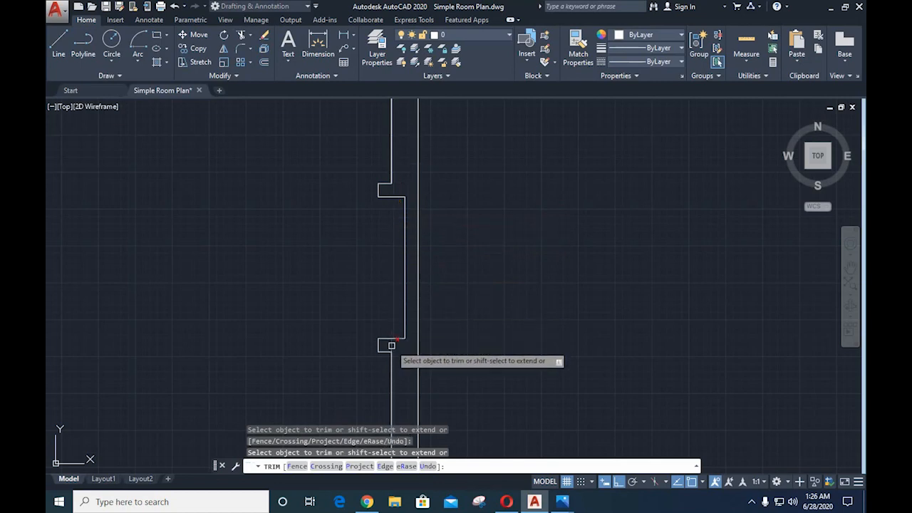
key(Escape)
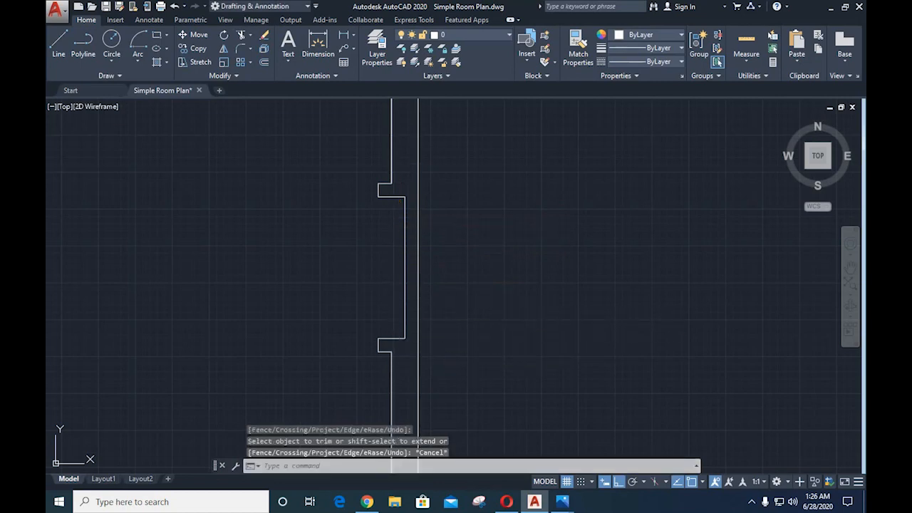
- Draw a vertical line closing the almirah's front between the inner corners of its upper and lower jambs
text(l)
key(Return)
click(379, 196)
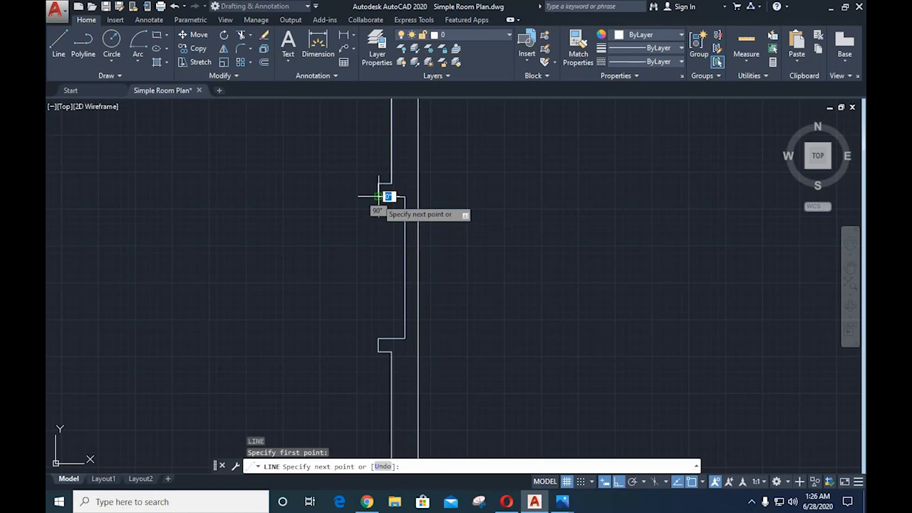
click(378, 339)
key(Escape)
- Delete the overlapping guide line on the partition's left face above the almirah
scroll(464, 311, down, 2)
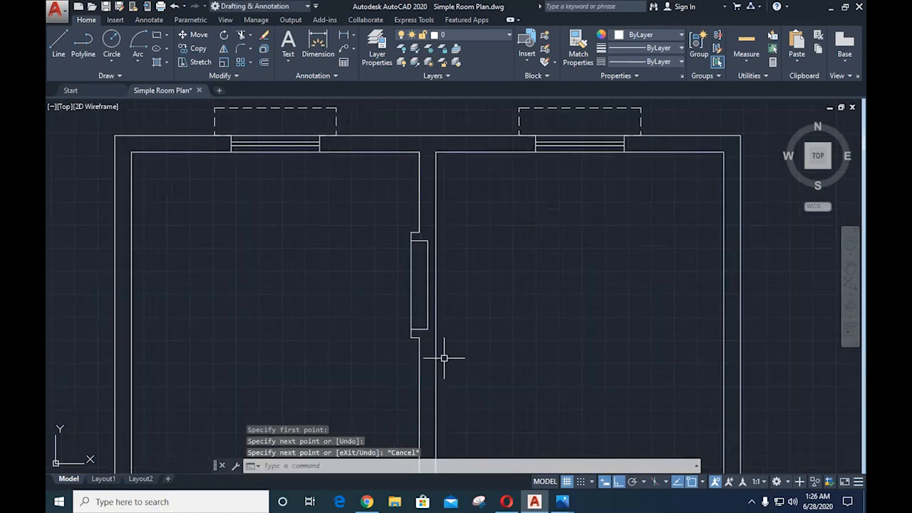
middle_drag(444, 358, 411, 280)
middle_drag(444, 177, 399, 225)
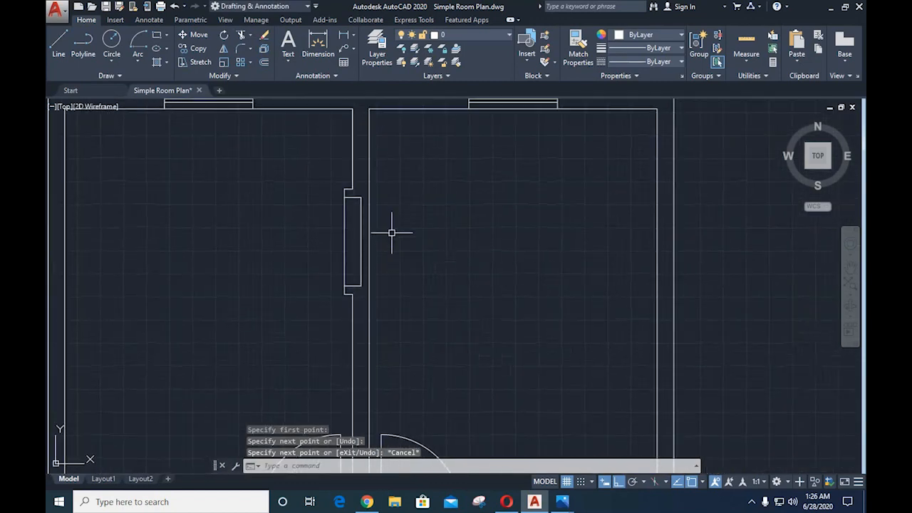
click(350, 153)
key(Delete)
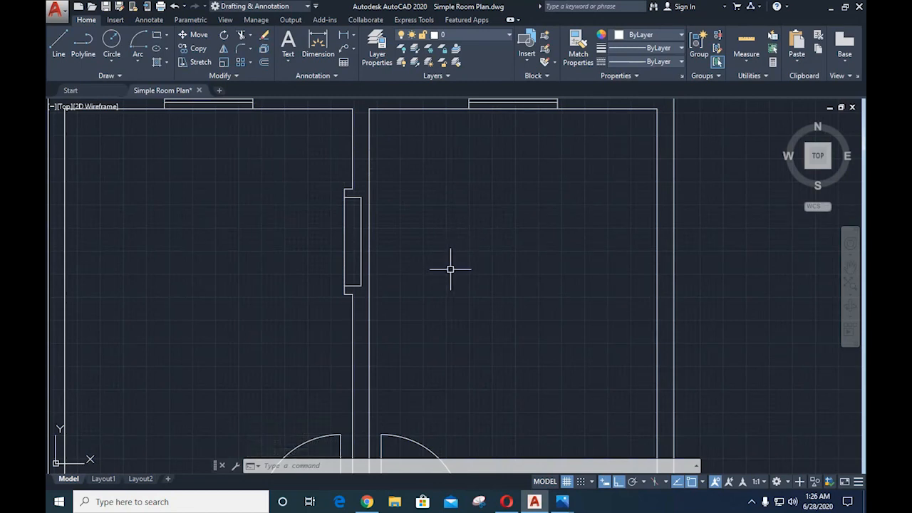
- Check the reference plan in Photos for the second almirah's position on the partition's right-room side, and return to AutoCAD
middle_drag(424, 286, 417, 143)
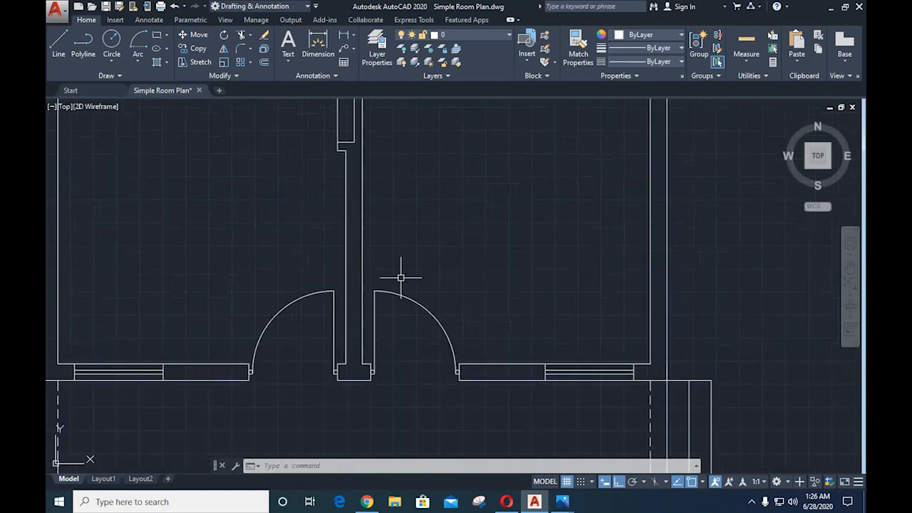
mouse_move(562, 502)
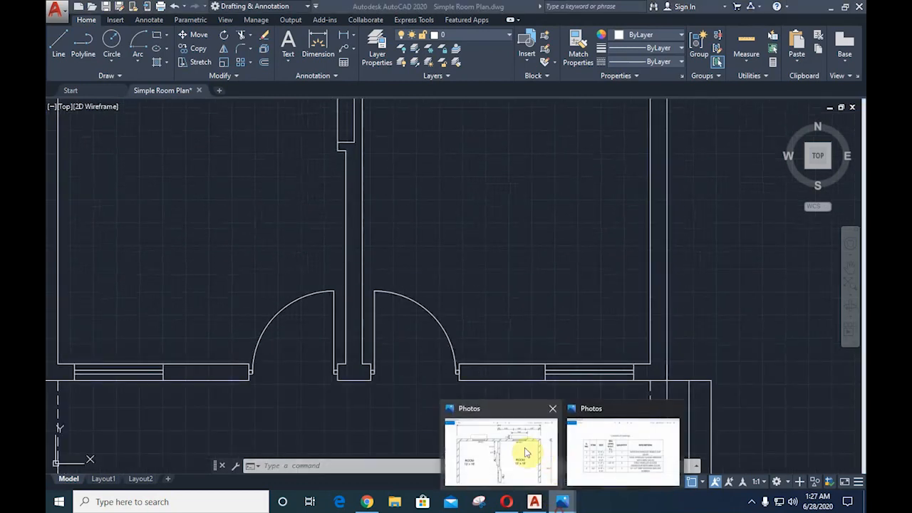
click(527, 456)
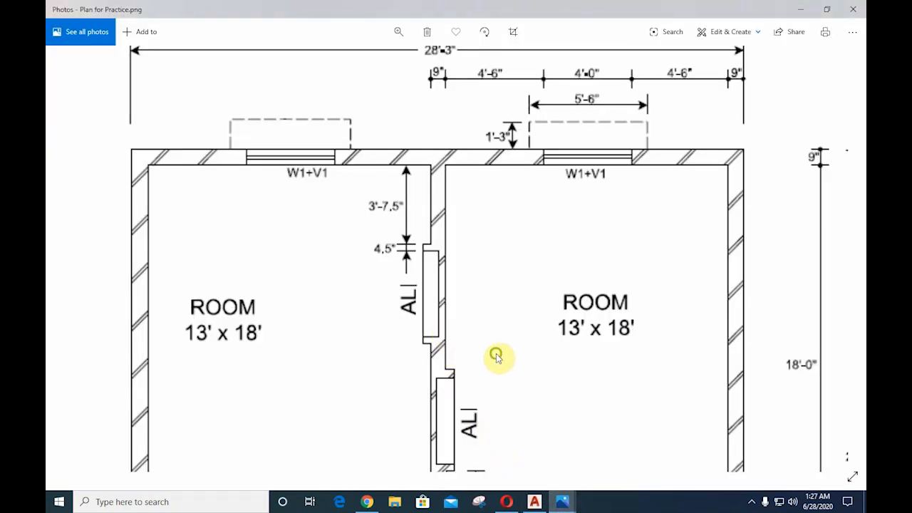
drag(494, 356, 448, 199)
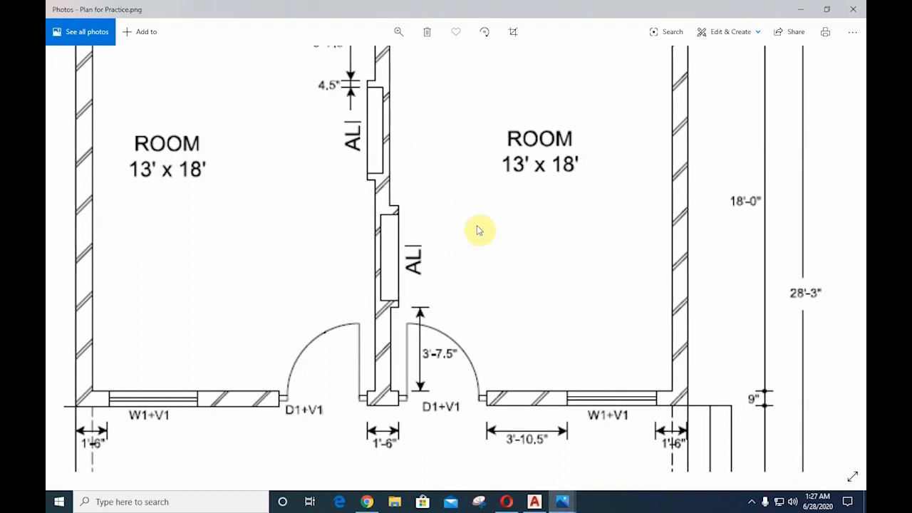
drag(443, 176, 416, 258)
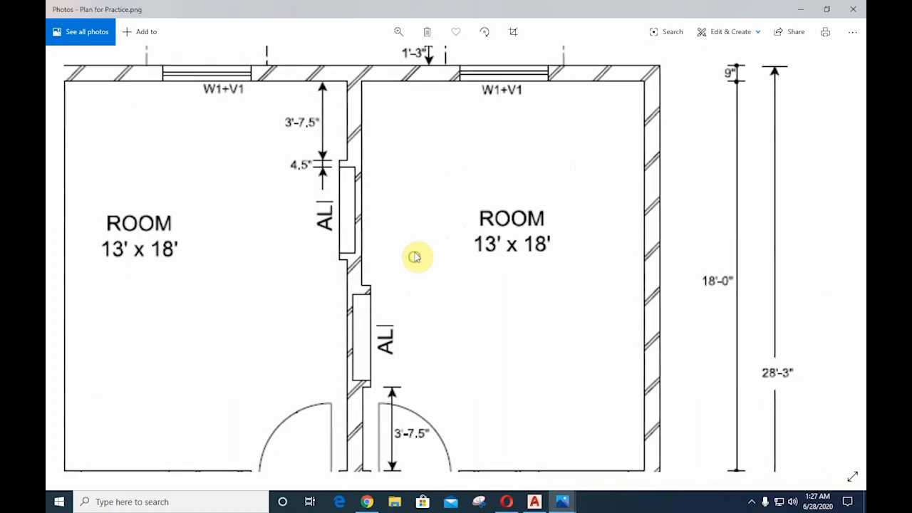
click(534, 502)
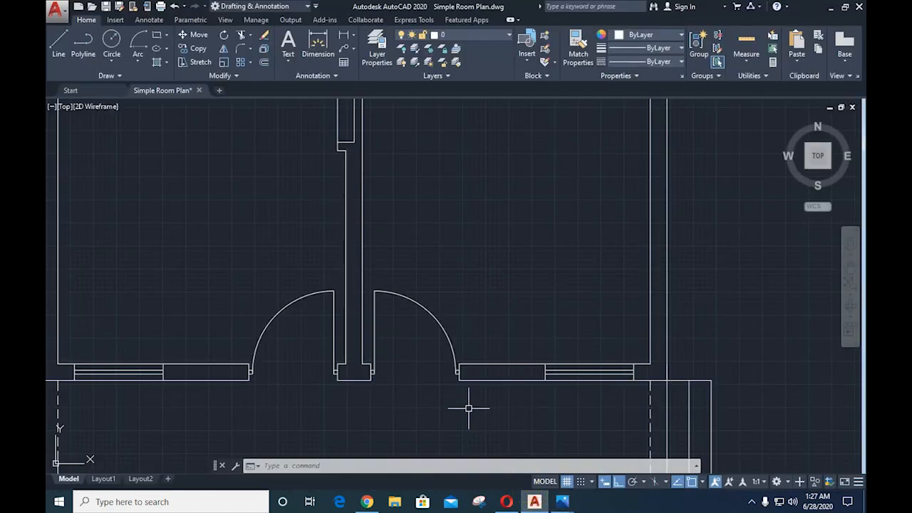
- Mirror the upper almirah downward about a horizontal line through the partition wall's midpoint, keeping the original
middle_drag(439, 193, 414, 269)
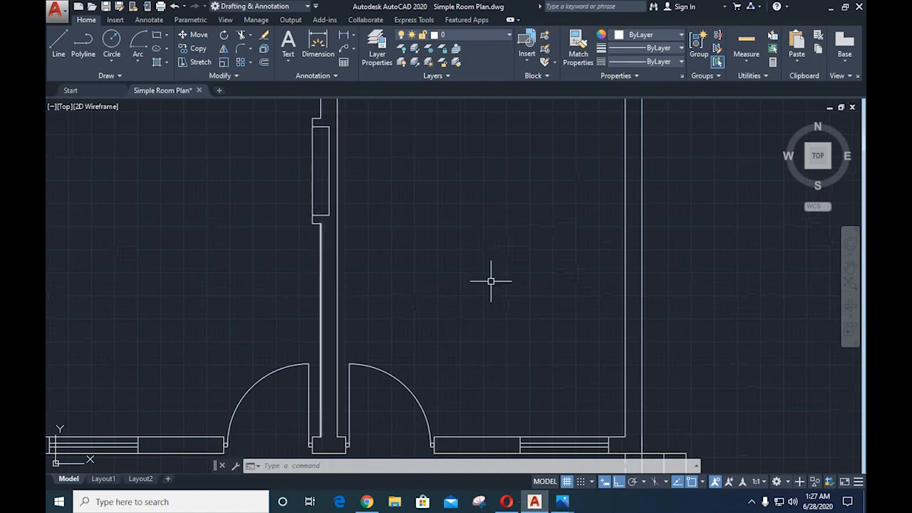
text(mi)
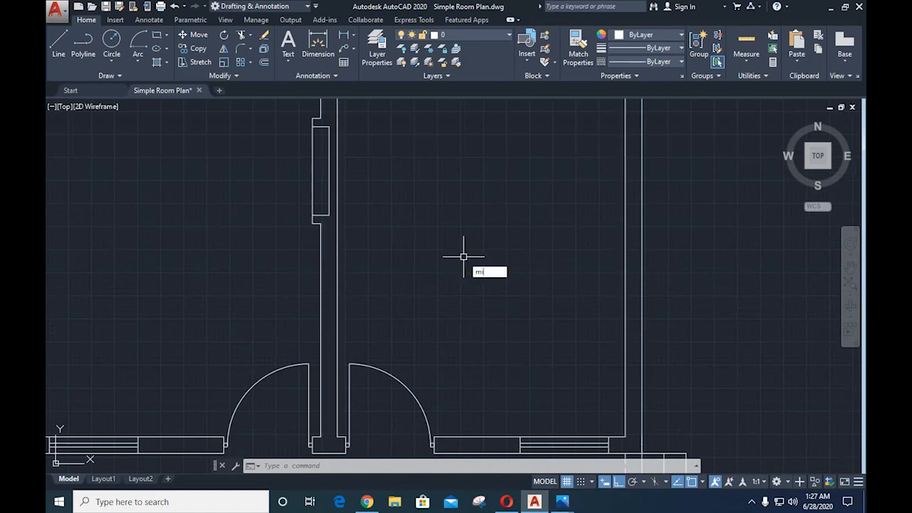
key(Return)
middle_drag(397, 171, 407, 281)
middle_drag(412, 241, 399, 224)
click(311, 182)
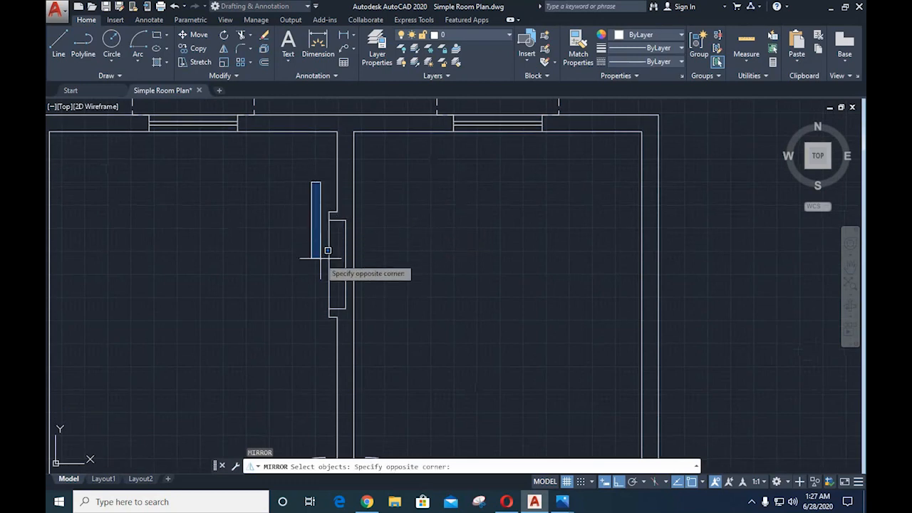
click(357, 325)
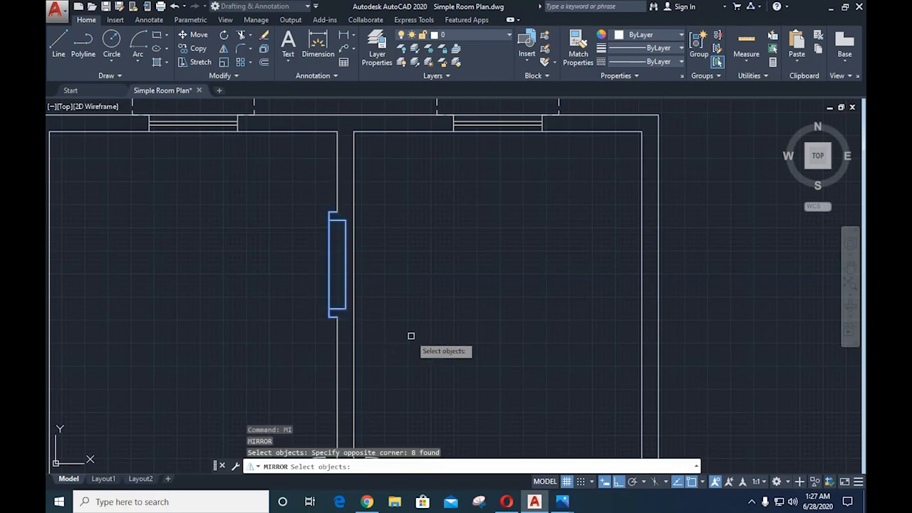
middle_drag(421, 372, 418, 314)
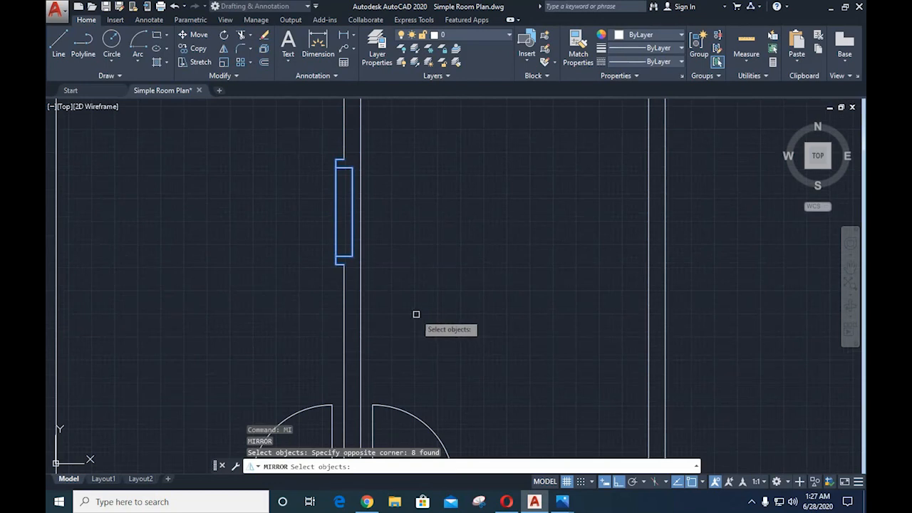
key(Return)
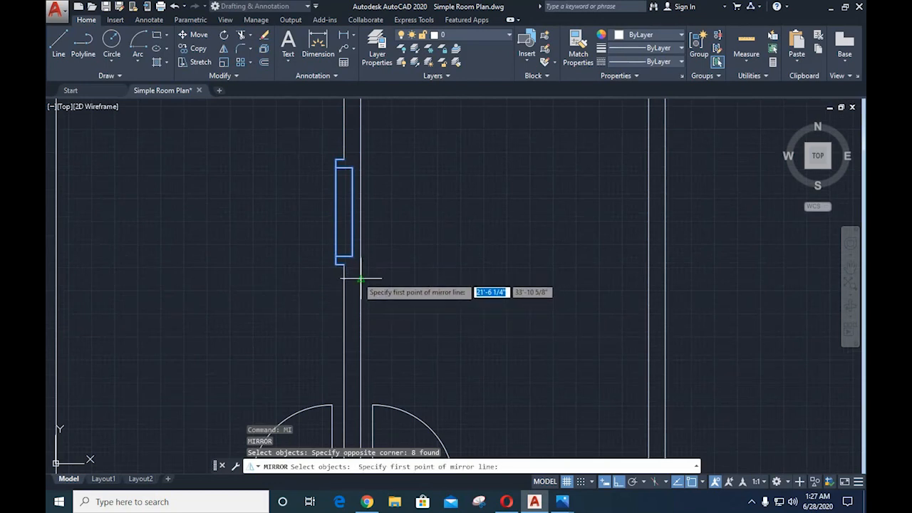
click(359, 279)
click(310, 277)
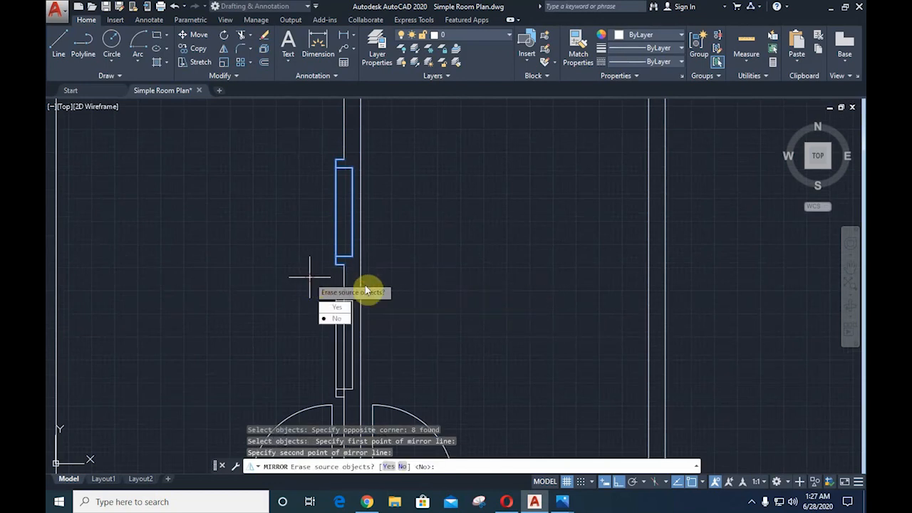
click(321, 318)
- Mirror the lower almirah into the right room about the partition's vertical centreline, erasing the source objects
scroll(424, 281, up, 3)
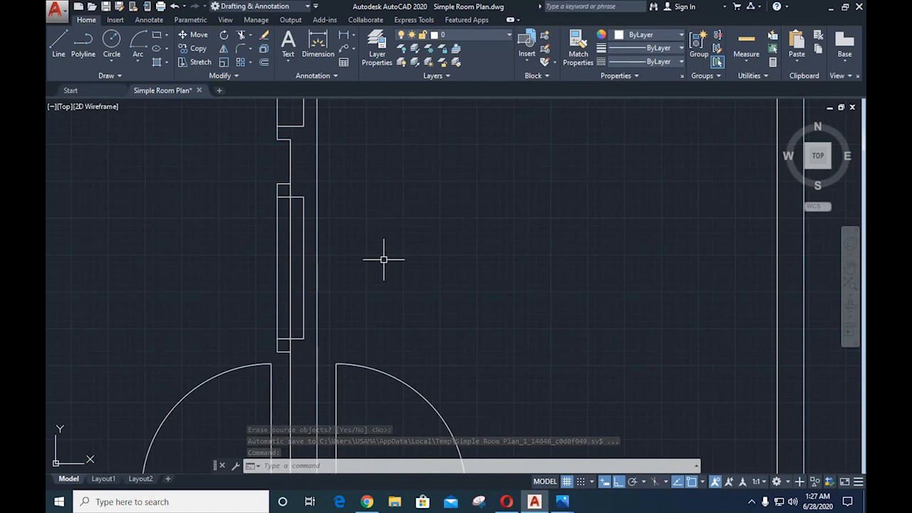
text(mi)
key(Return)
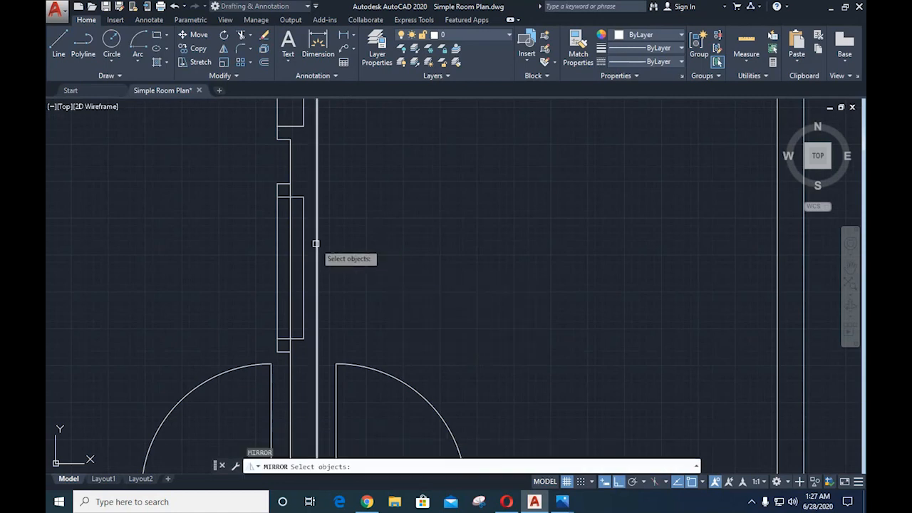
click(246, 156)
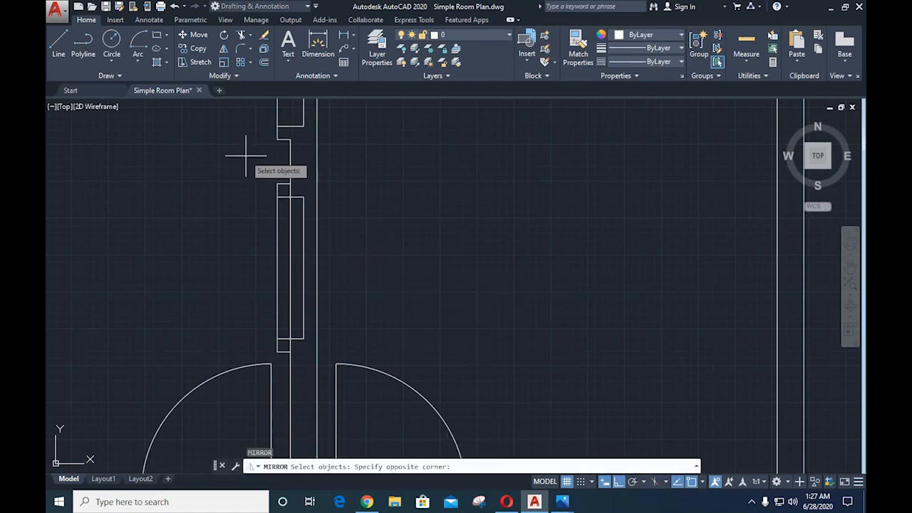
click(317, 348)
middle_drag(401, 321, 433, 226)
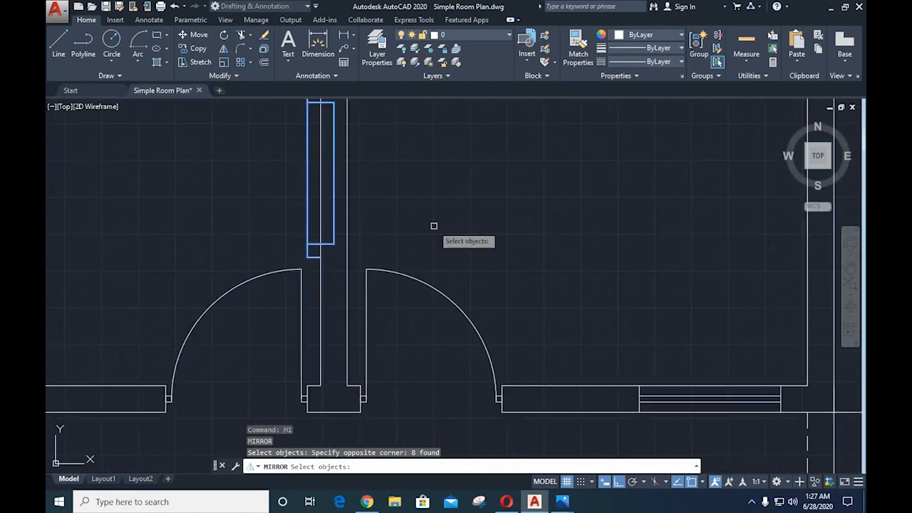
key(Return)
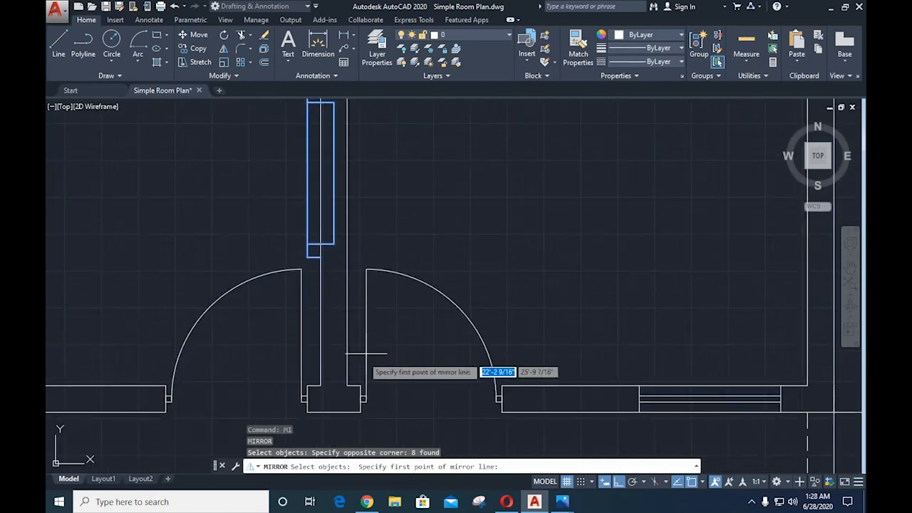
click(334, 412)
click(332, 324)
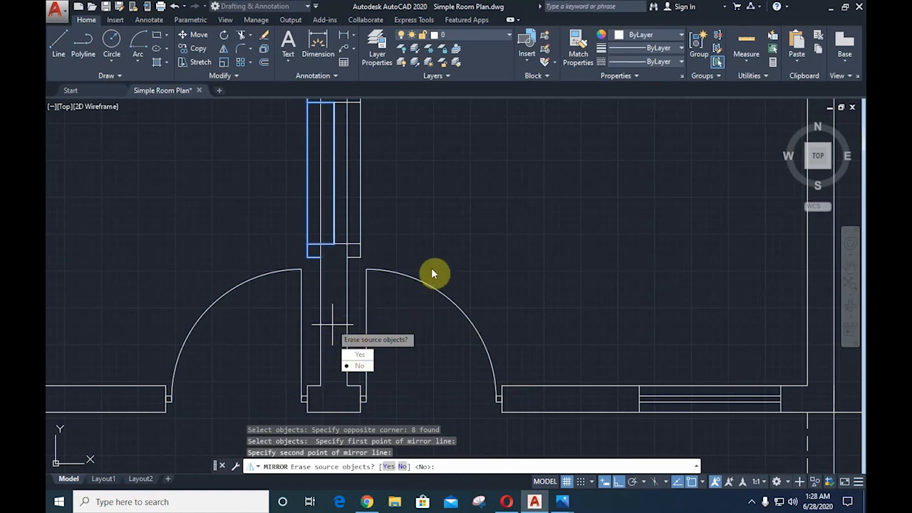
text(y)
key(Return)
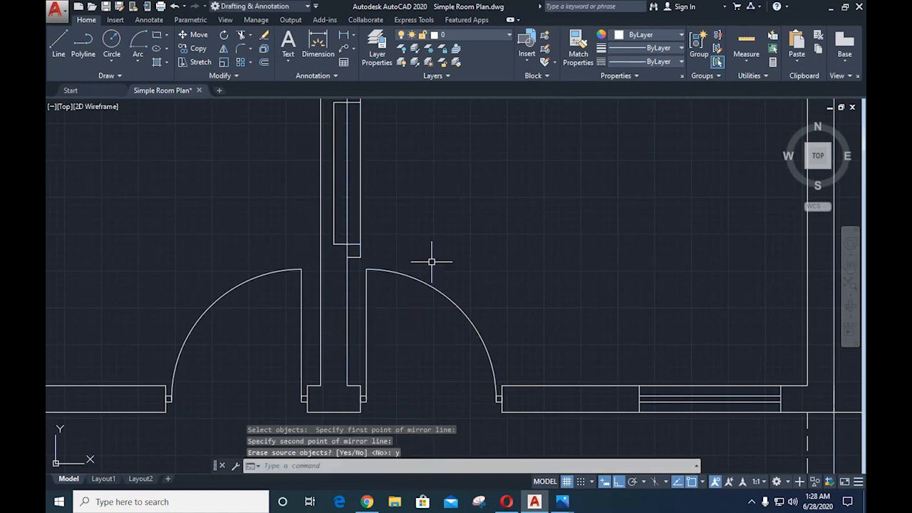
- Trim the partition's right wall line where it crosses the lower almirah's two jambs and the recess between them
scroll(416, 192, down, 2)
scroll(399, 117, down, 2)
mouse_move(399, 119)
middle_down()
mouse_move(390, 180)
mouse_move(402, 174)
middle_up()
scroll(386, 205, up, 2)
scroll(402, 174, up, 2)
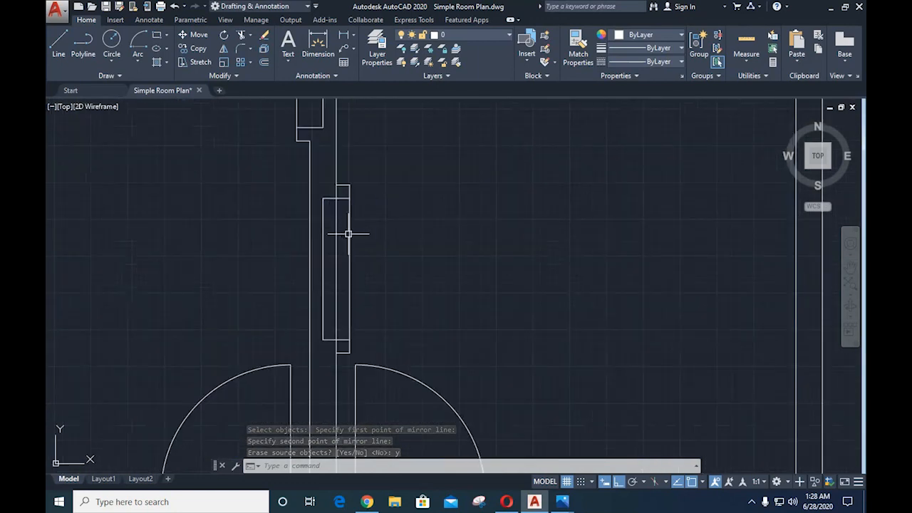
text(tr)
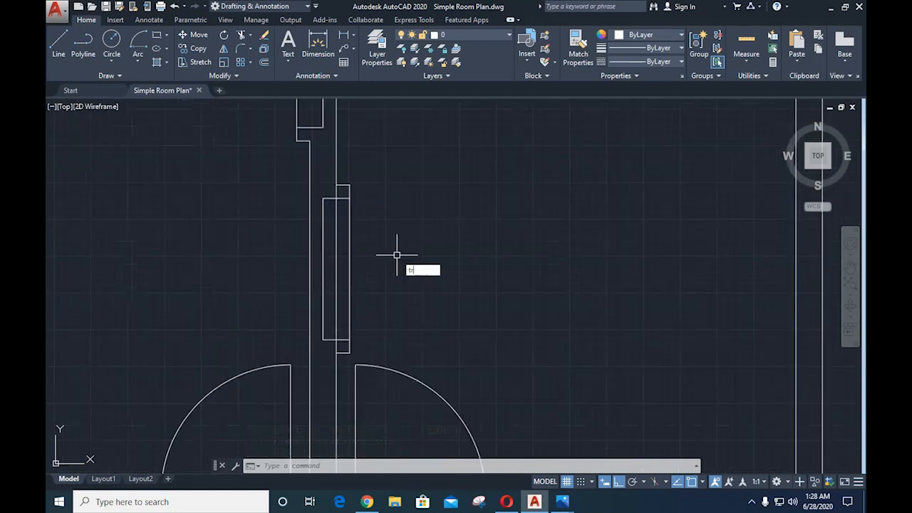
key(Return)
click(339, 211)
key(Escape)
key(Return)
key(Return)
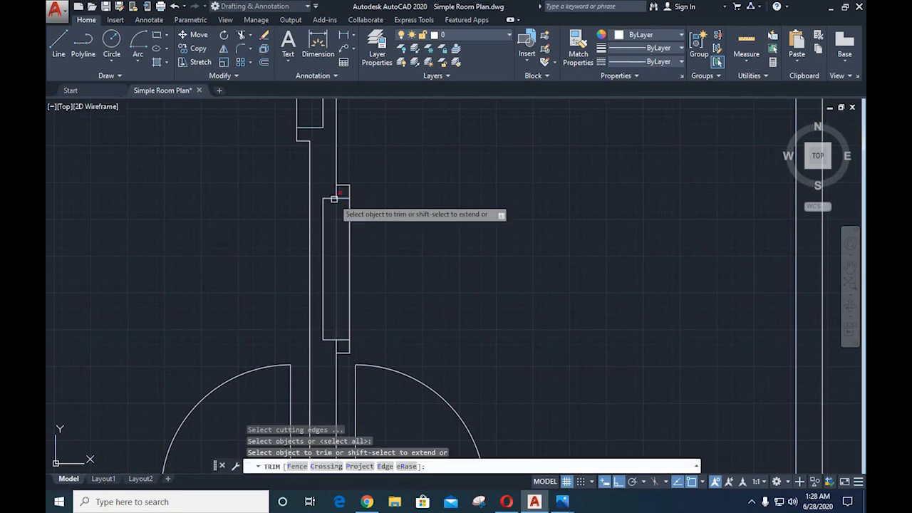
click(338, 191)
click(338, 212)
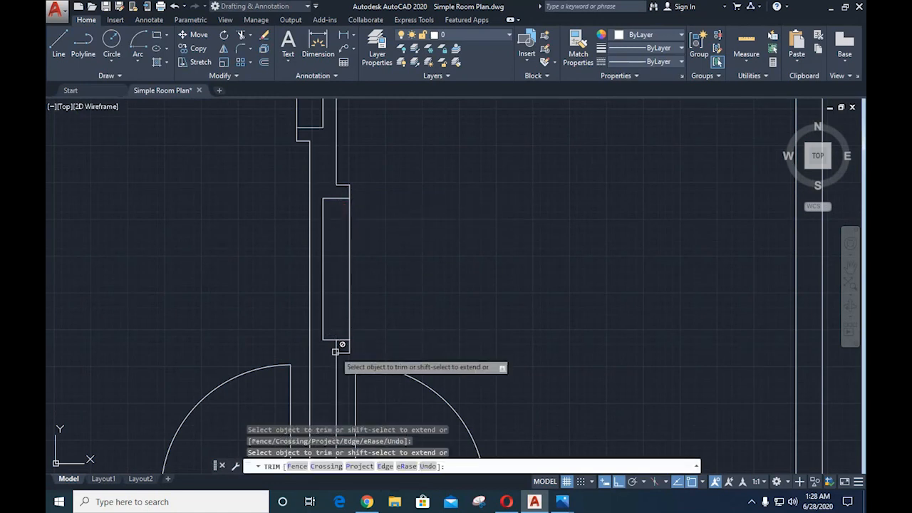
key(Escape)
- Compare the drawn rooms, doors and almirahs with the reference plan in Photos, including its verandah, room labels and dimensions
scroll(426, 310, down, 3)
scroll(426, 312, up, 1)
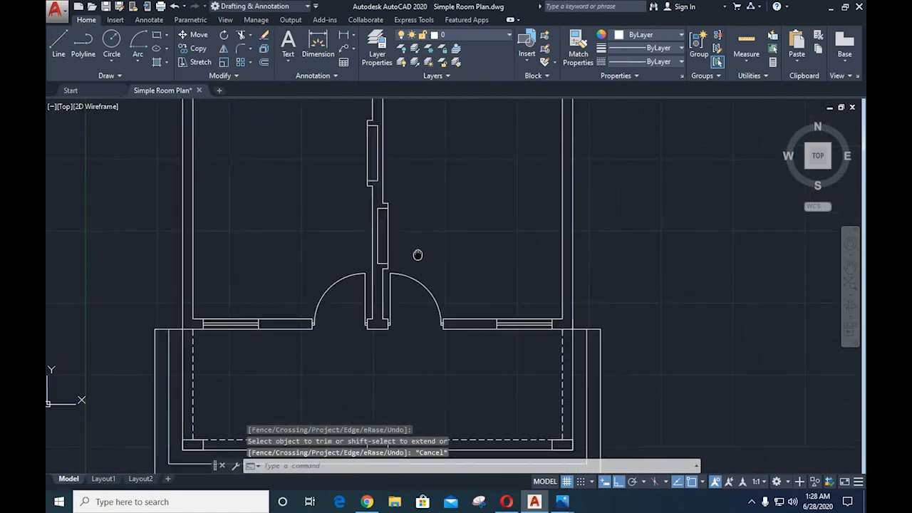
scroll(417, 275, up, 1)
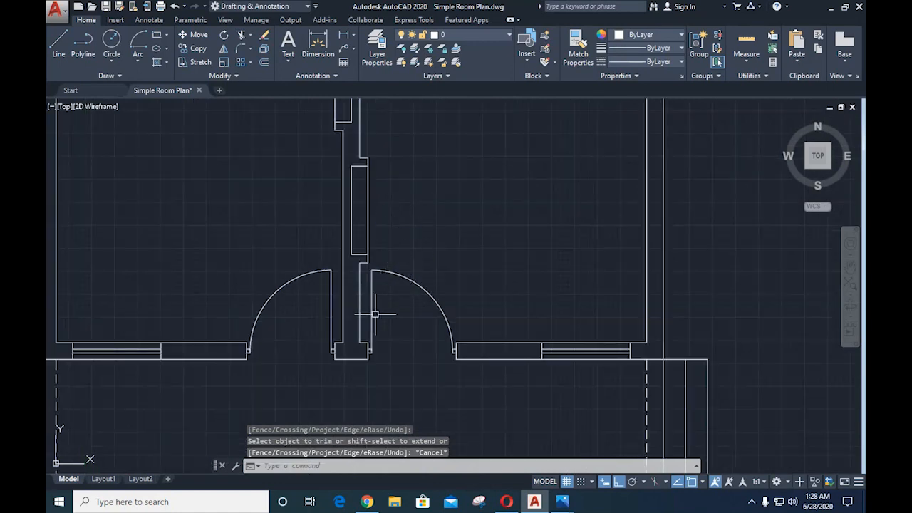
click(563, 506)
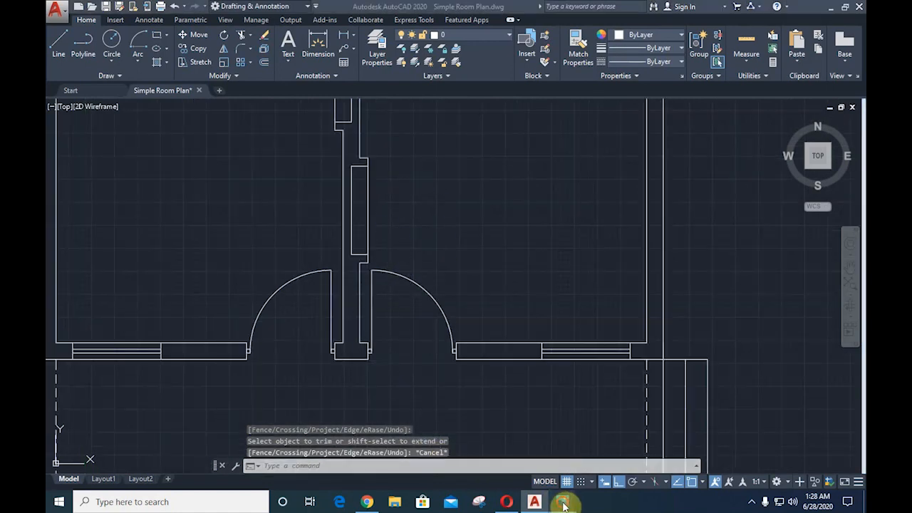
click(525, 436)
drag(444, 380, 437, 280)
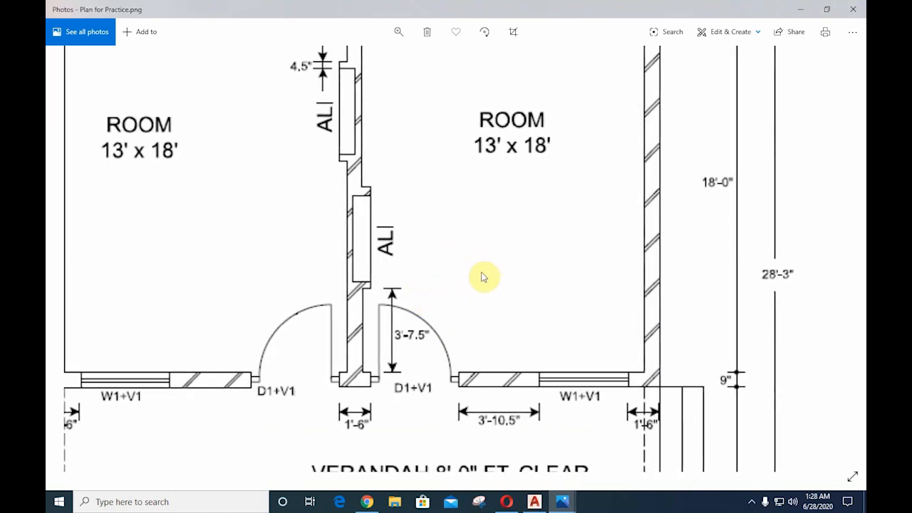
drag(475, 312, 484, 197)
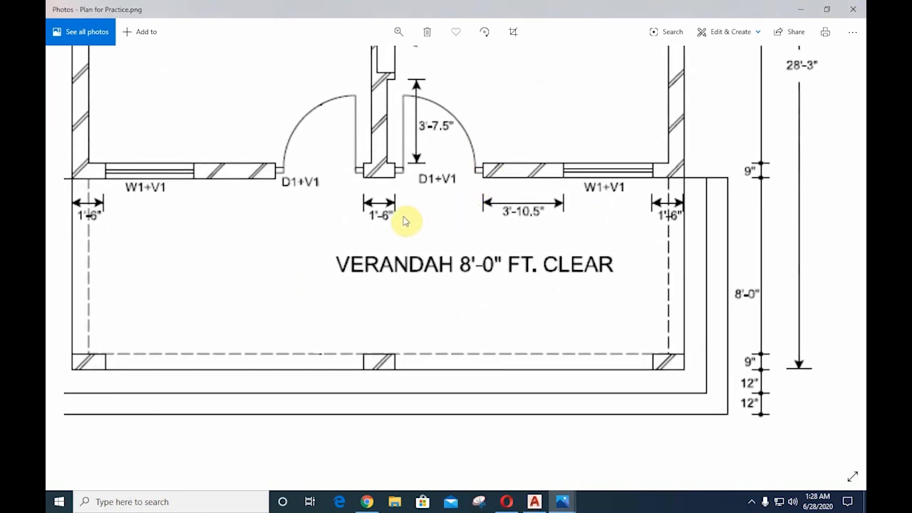
click(397, 37)
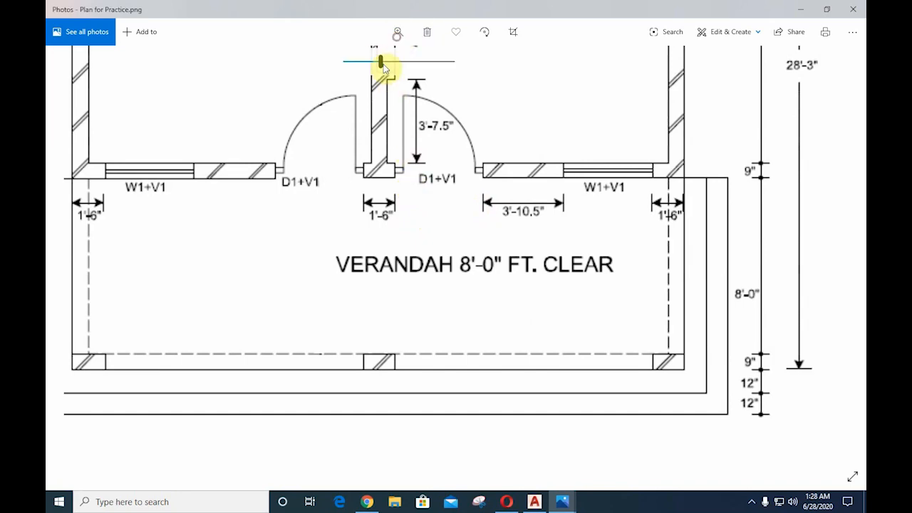
drag(380, 63, 366, 62)
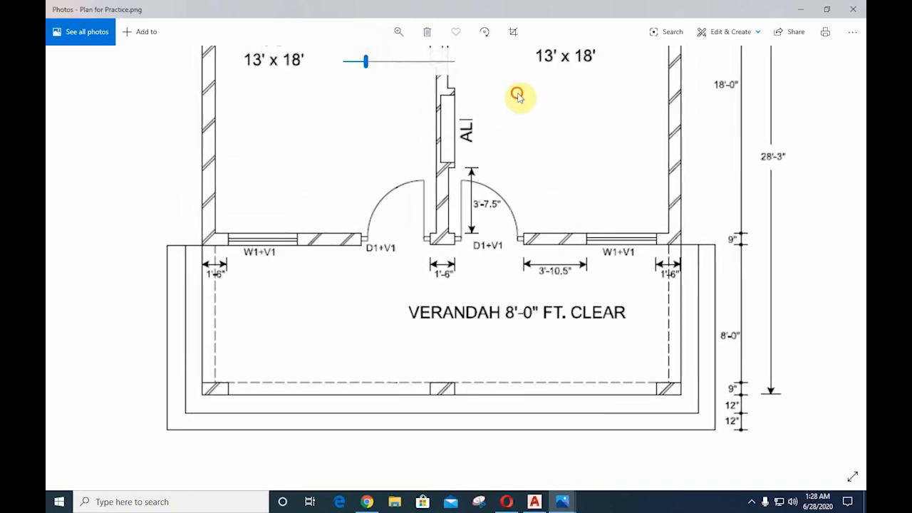
drag(520, 95, 516, 305)
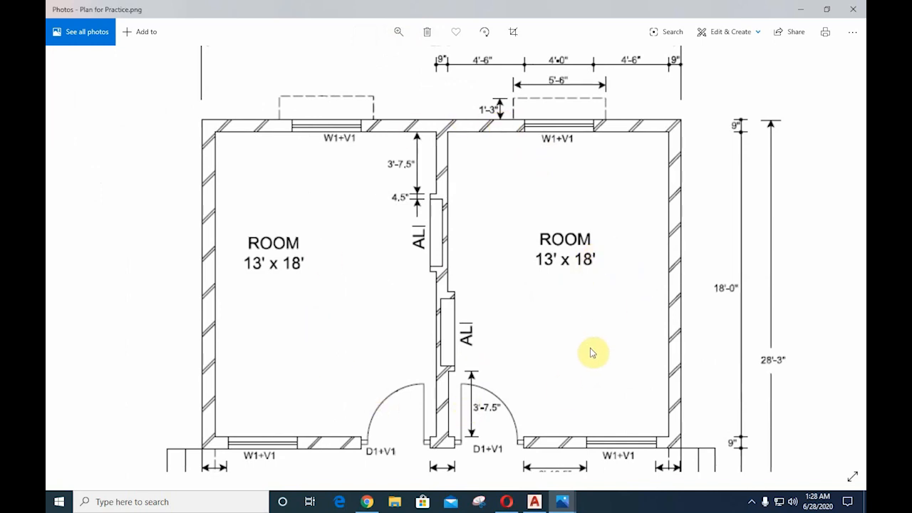
drag(594, 348, 545, 233)
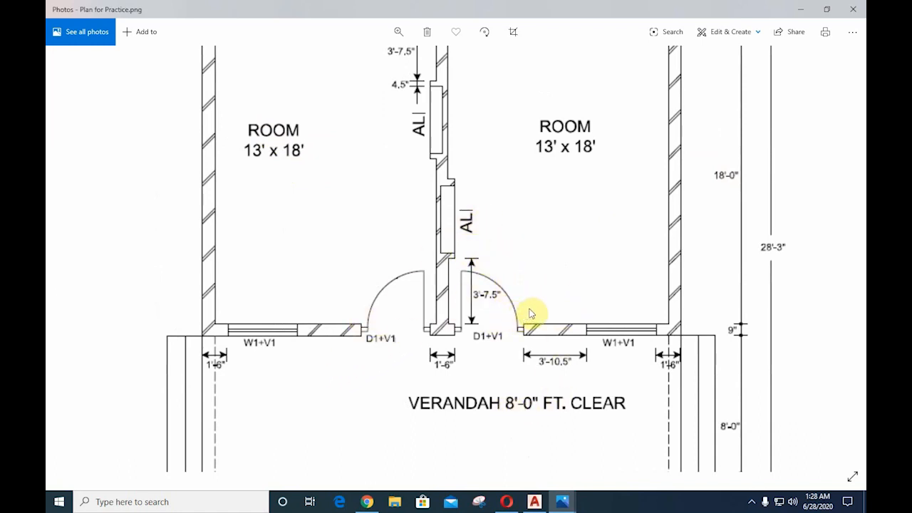
click(534, 503)
scroll(458, 297, up, 3)
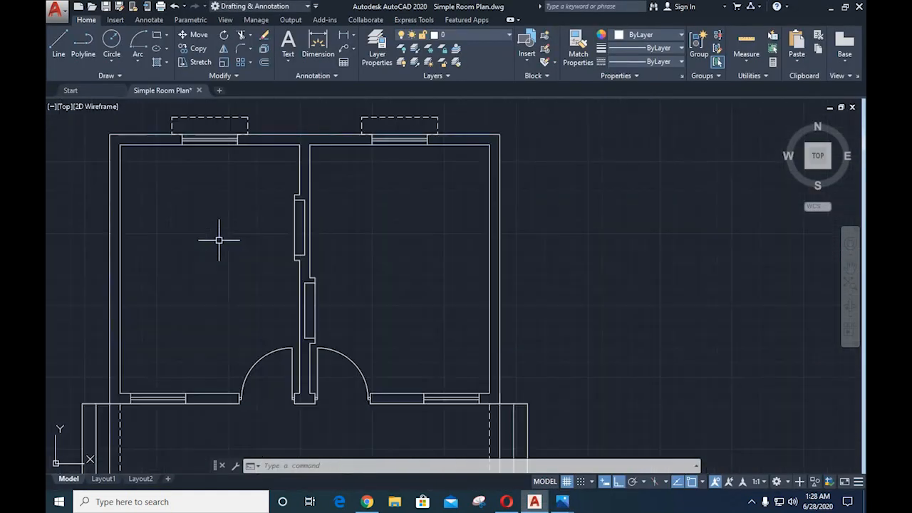
middle_drag(218, 238, 380, 292)
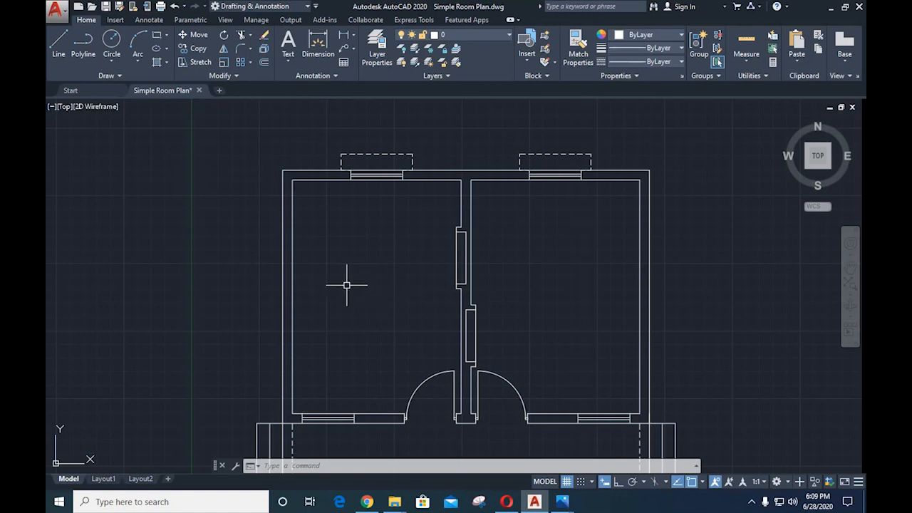
- Add a multiline text label in the left room reading "ROOM" with "13' x 18'" on the second line
click(293, 67)
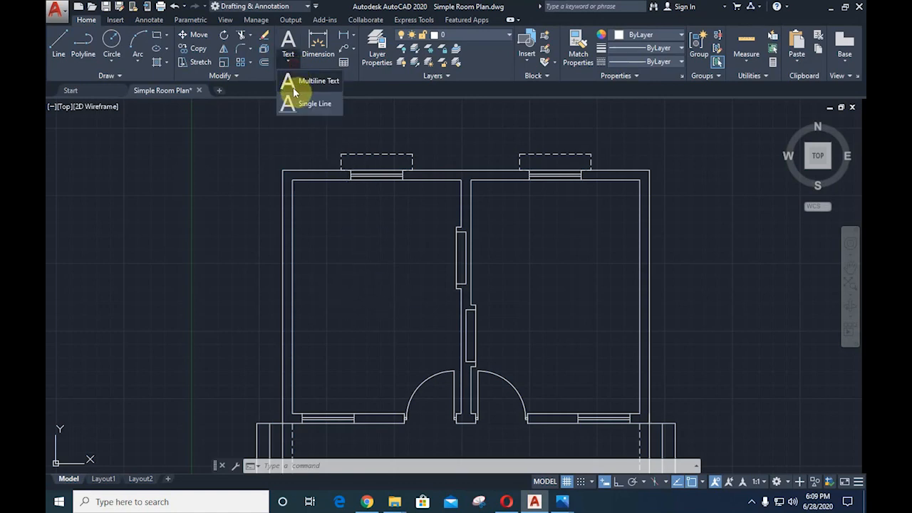
click(311, 82)
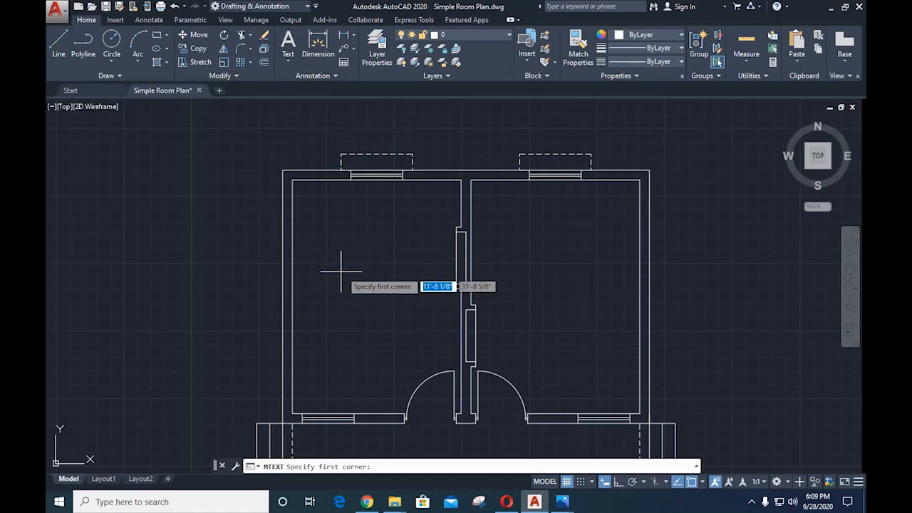
click(337, 263)
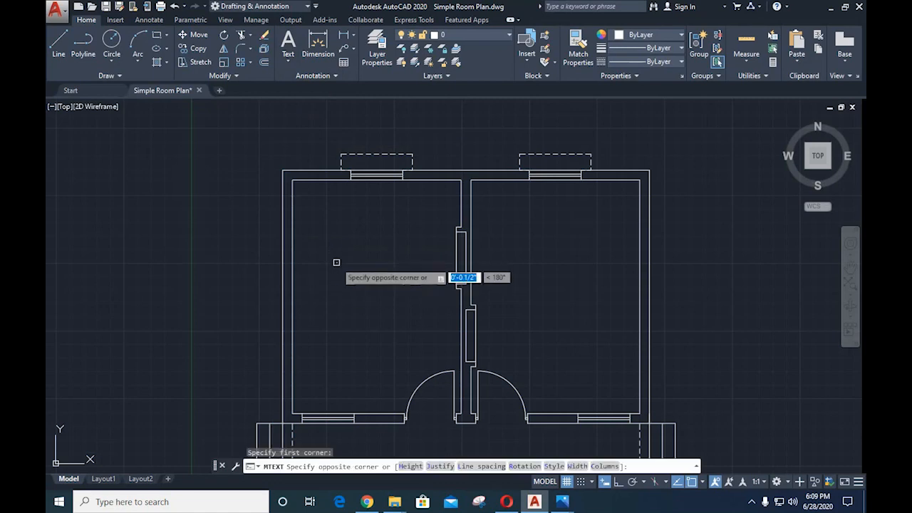
click(408, 302)
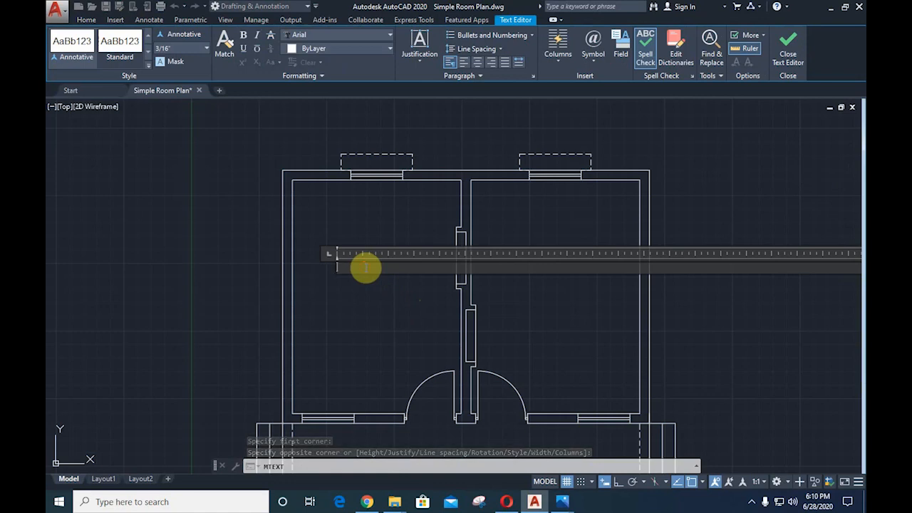
text(RO)
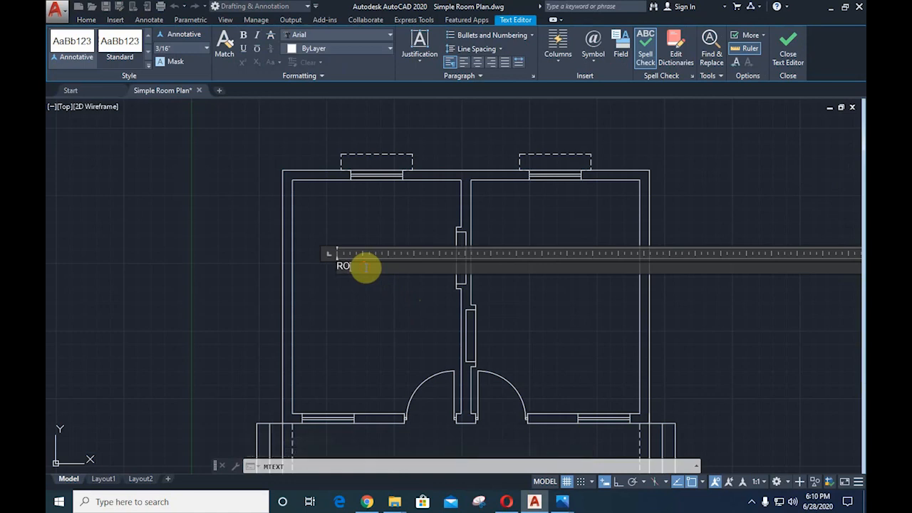
text(OM)
key(Return)
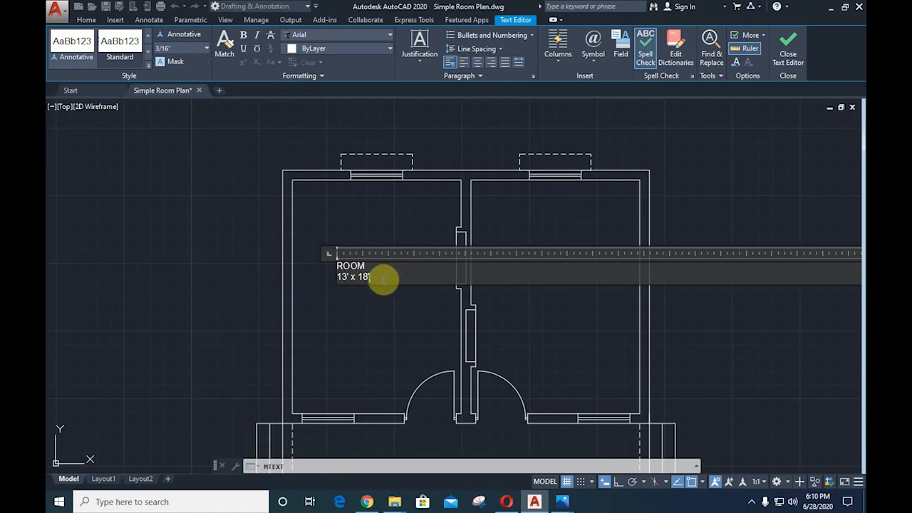
click(370, 327)
- Set the text height of both lines of the left room's label to 9"
scroll(336, 267, up, 5)
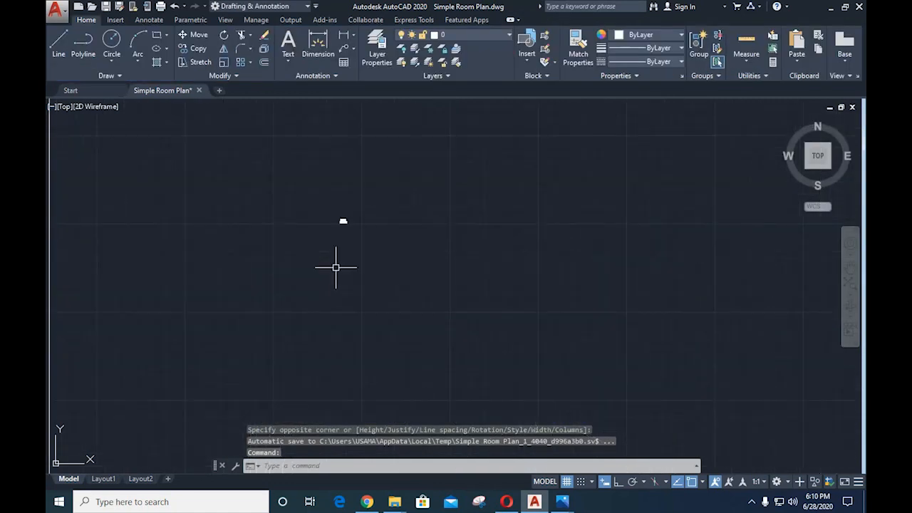
scroll(336, 267, up, 4)
scroll(354, 129, up, 3)
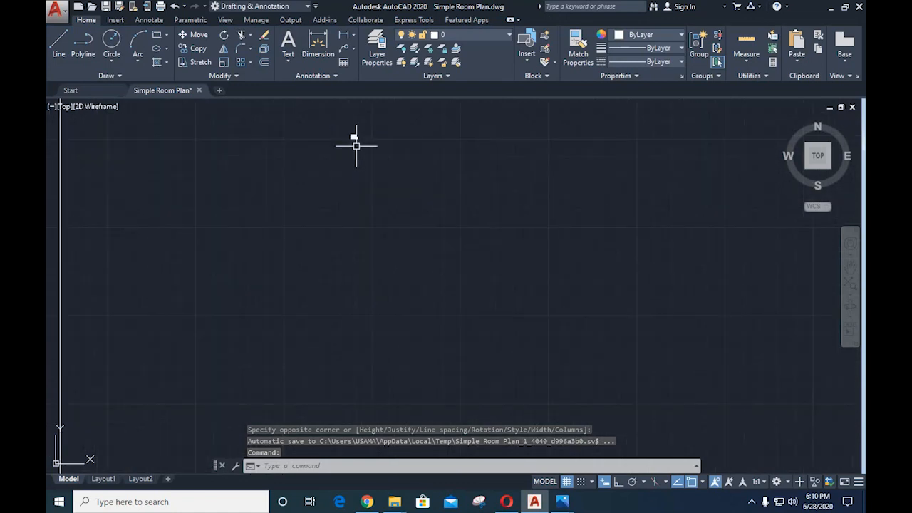
click(354, 137)
scroll(369, 154, down, 6)
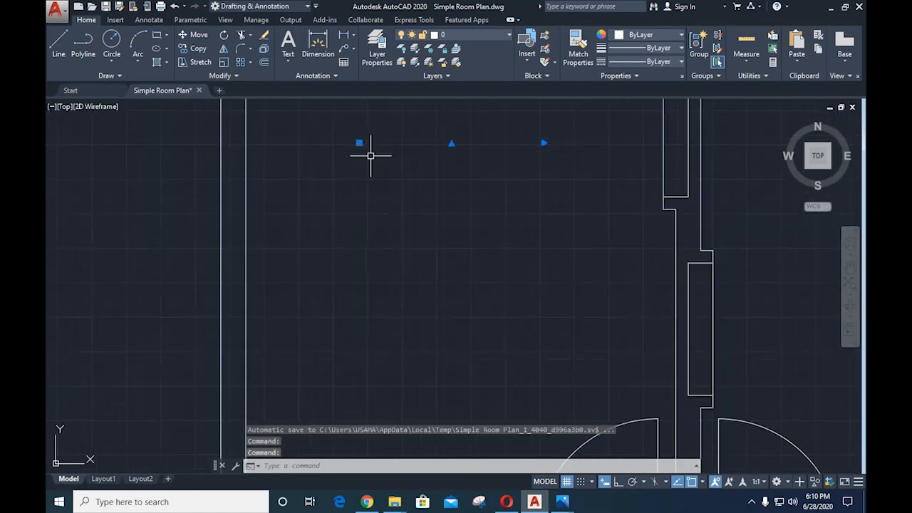
scroll(368, 151, up, 10)
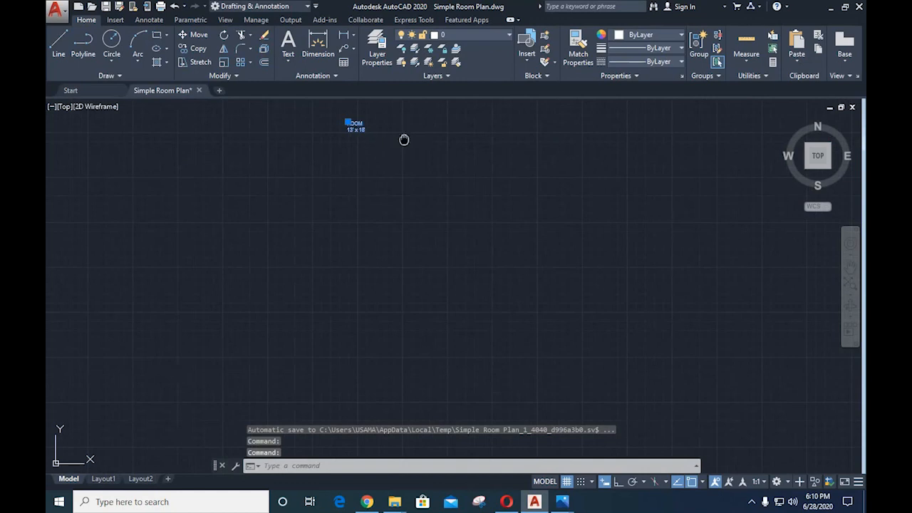
middle_drag(404, 140, 356, 259)
scroll(330, 266, up, 3)
double_click(311, 281)
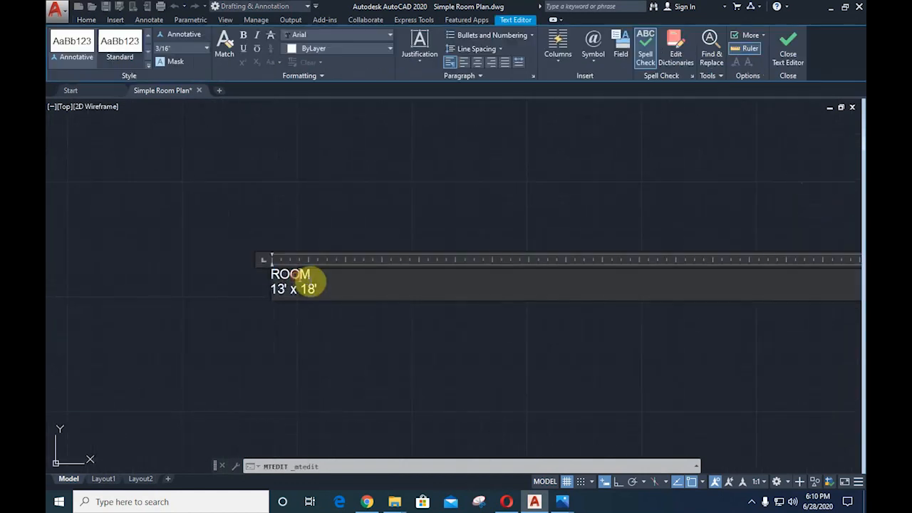
drag(337, 287, 258, 280)
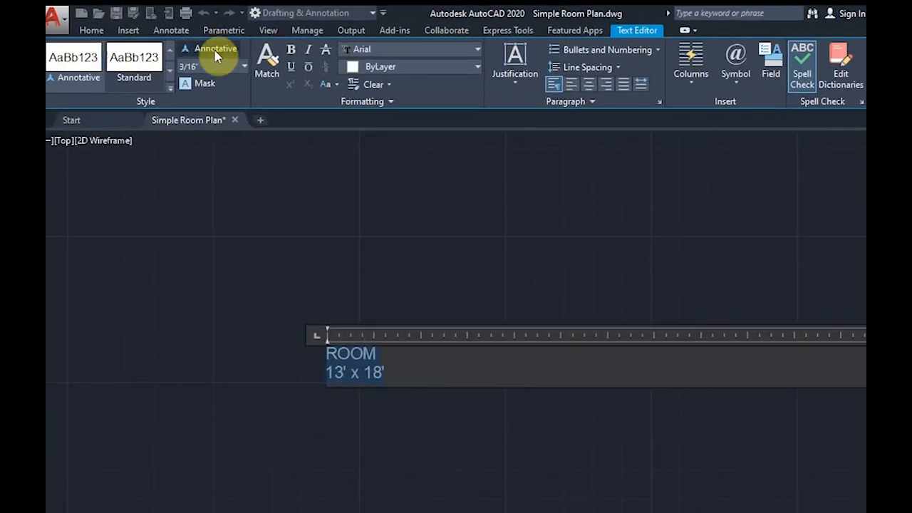
click(202, 66)
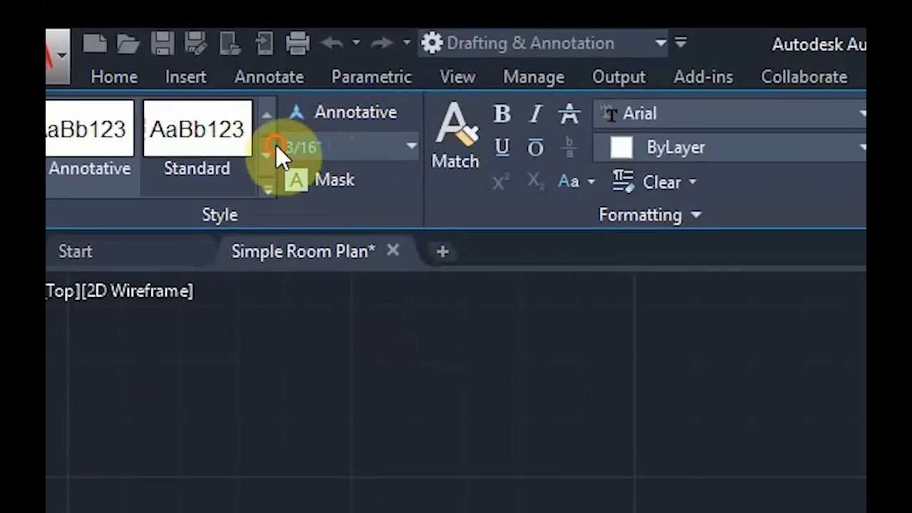
key(BackSpace)
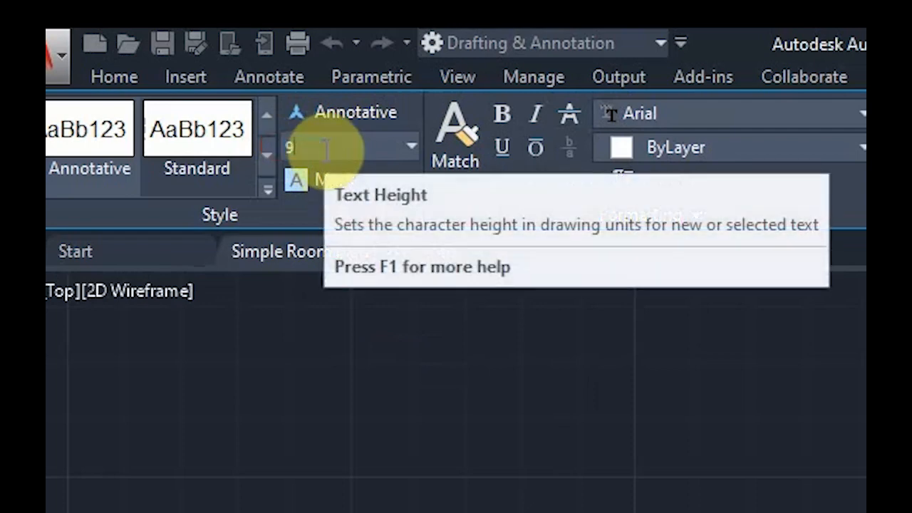
text(9")
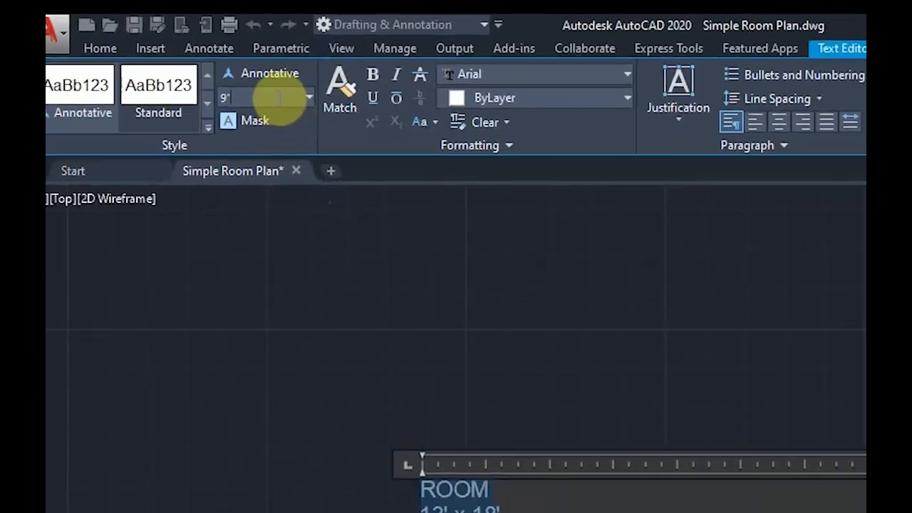
key(Return)
scroll(271, 163, down, 5)
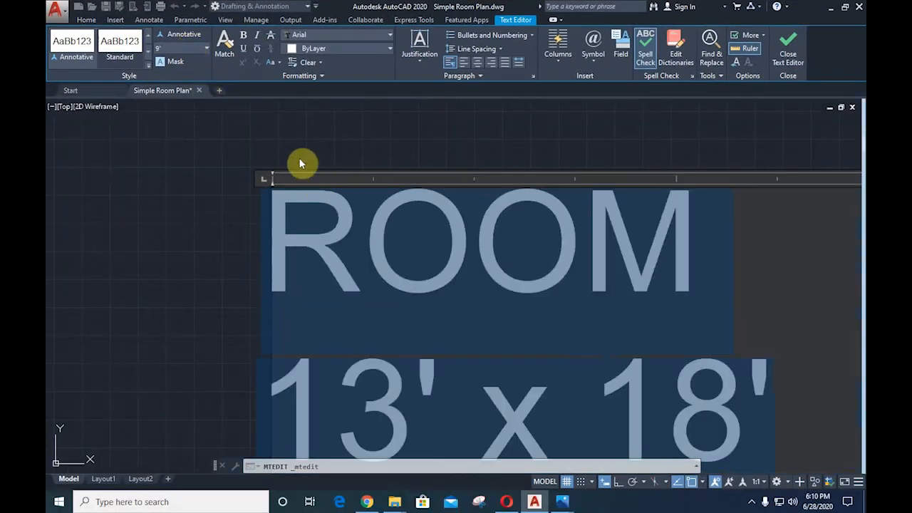
scroll(300, 163, down, 2)
scroll(301, 187, down, 2)
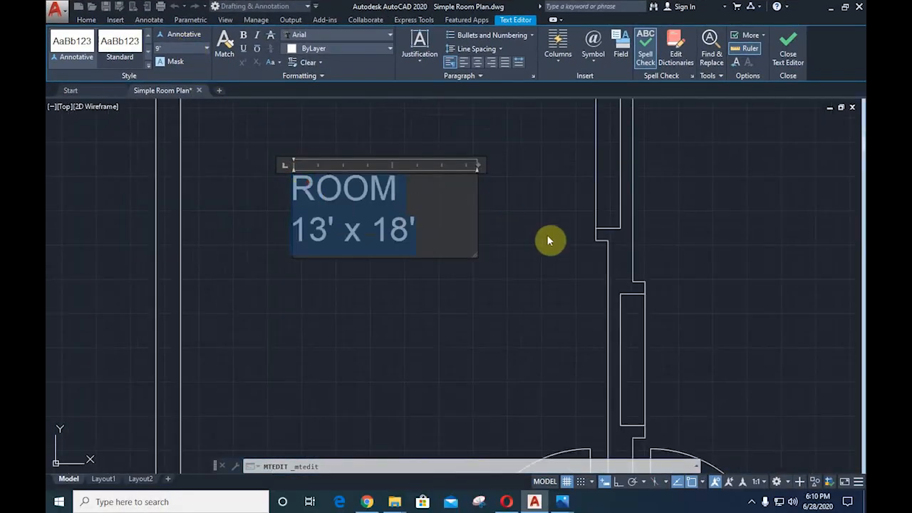
click(546, 235)
scroll(485, 204, down, 5)
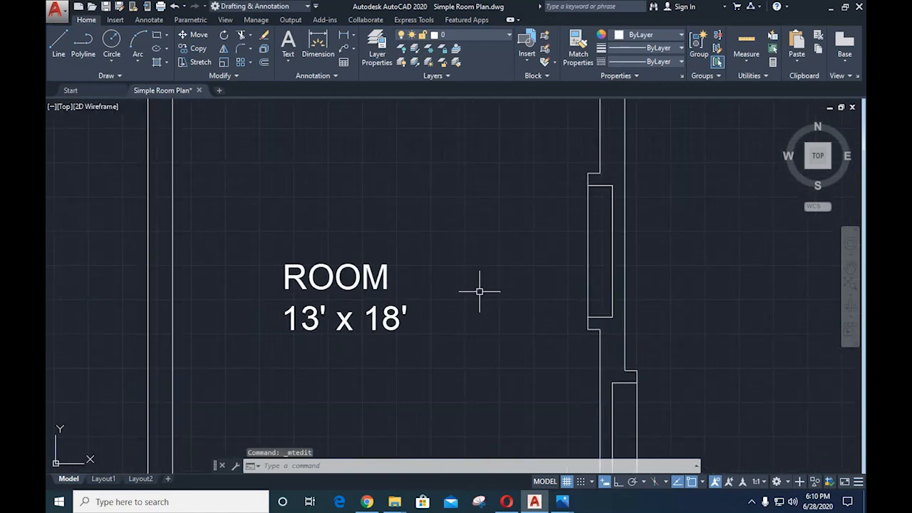
scroll(459, 285, down, 2)
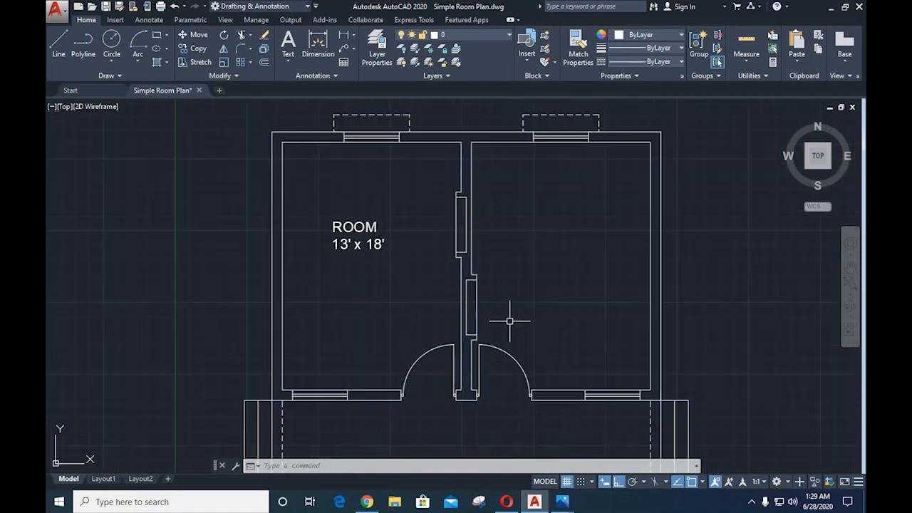
- Copy the left room's label into the right room and the verandah, with Ortho turned off for free placement
middle_drag(545, 283, 499, 232)
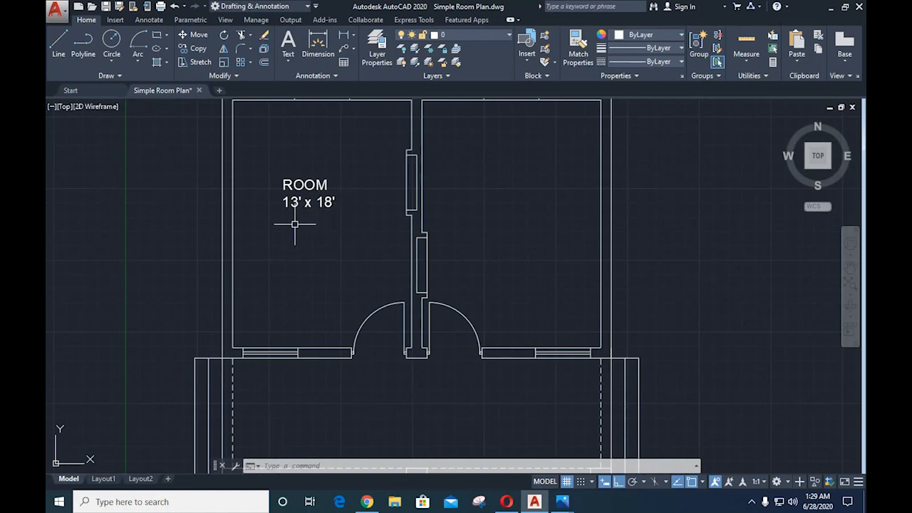
text(co)
key(Return)
click(260, 144)
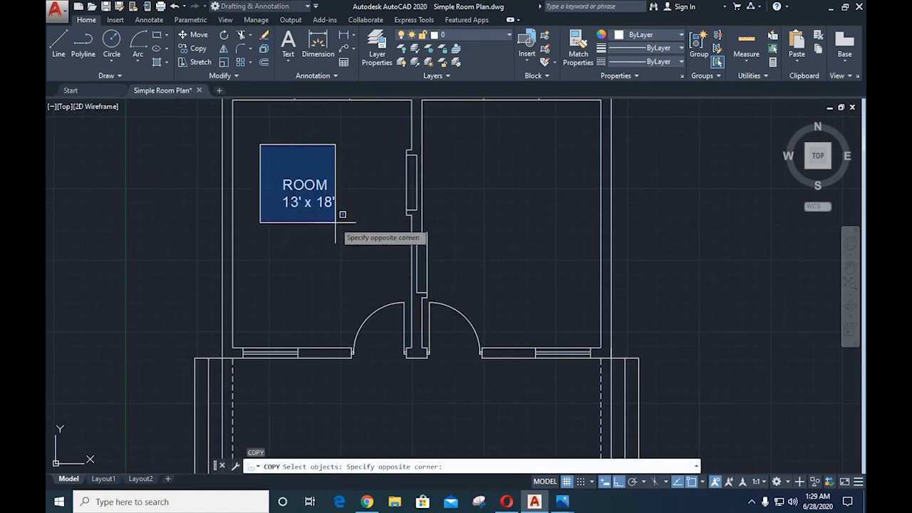
click(342, 214)
key(Return)
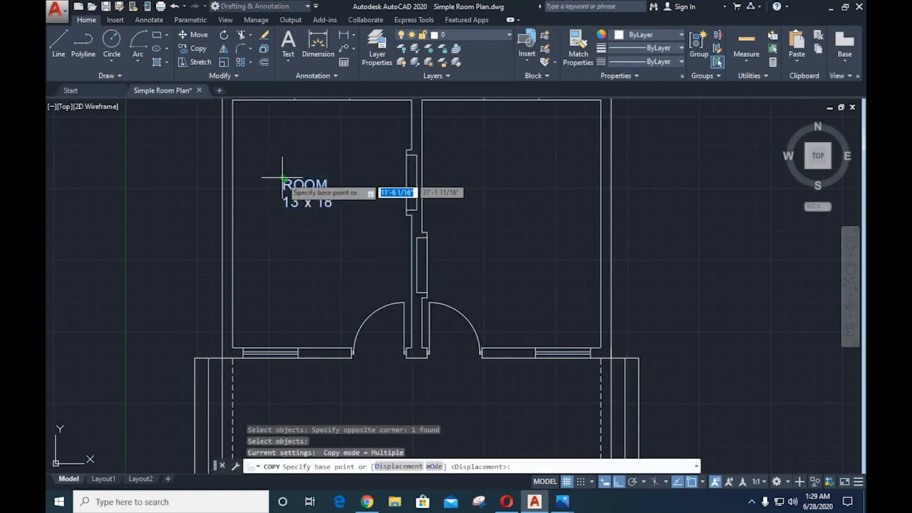
click(282, 178)
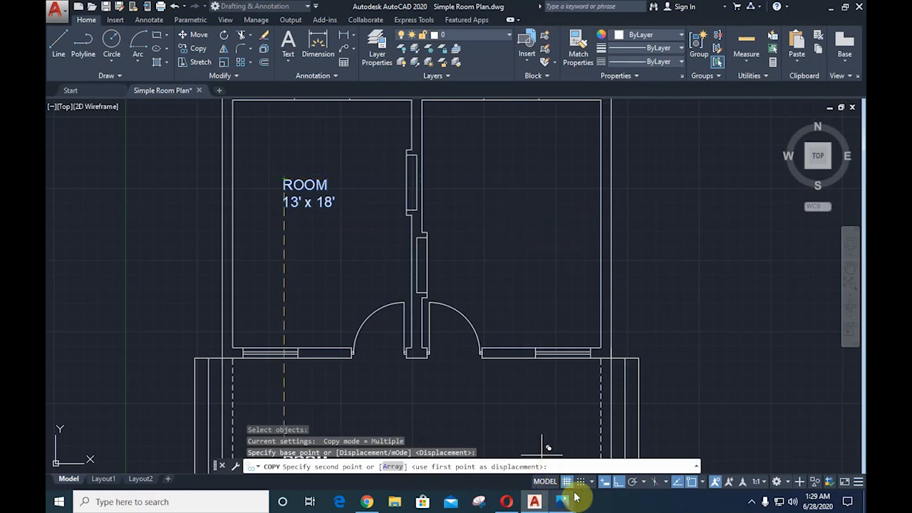
click(618, 481)
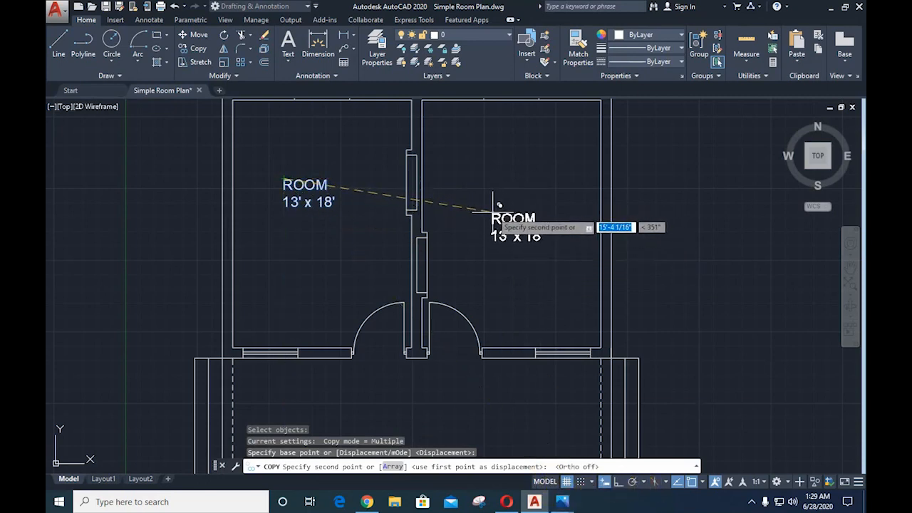
click(491, 212)
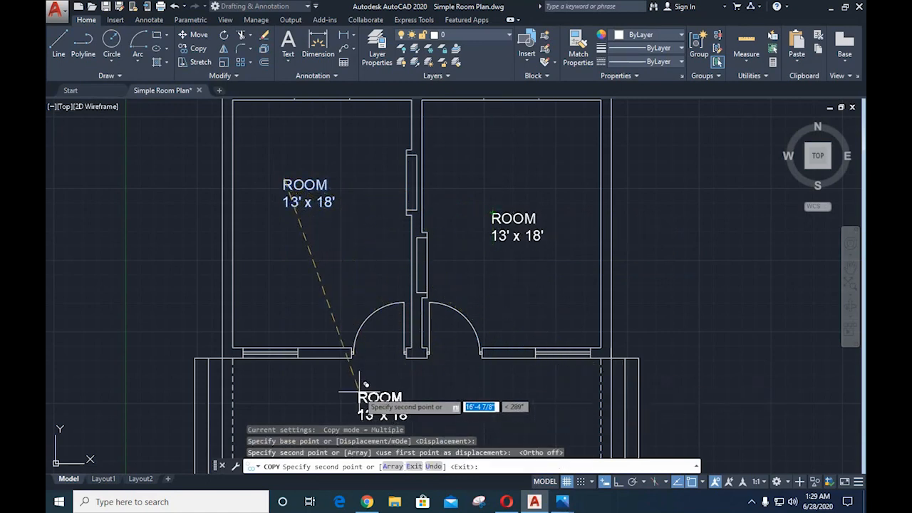
click(336, 389)
key(Escape)
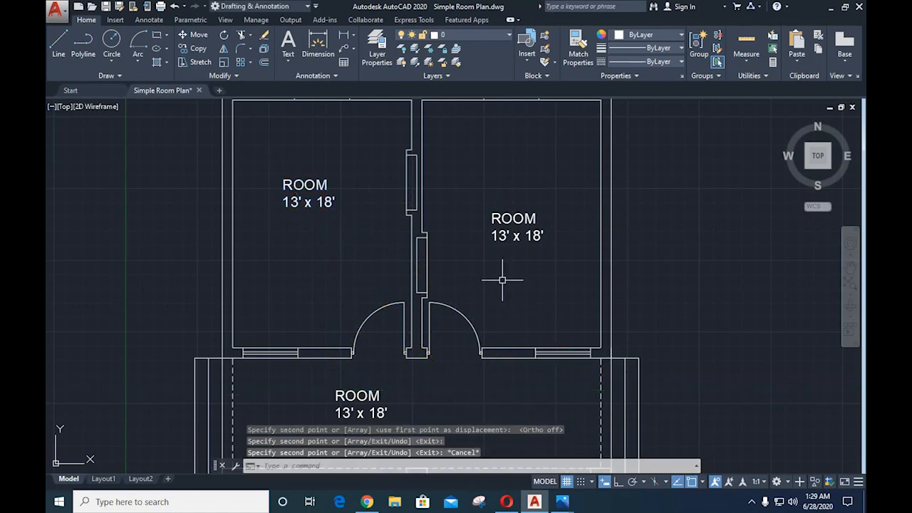
- Check the verandah wording in the Photos reference plan and replace the verandah's copied room label with "VERANDAH" above "8FT CLEAR"
middle_drag(502, 280, 532, 190)
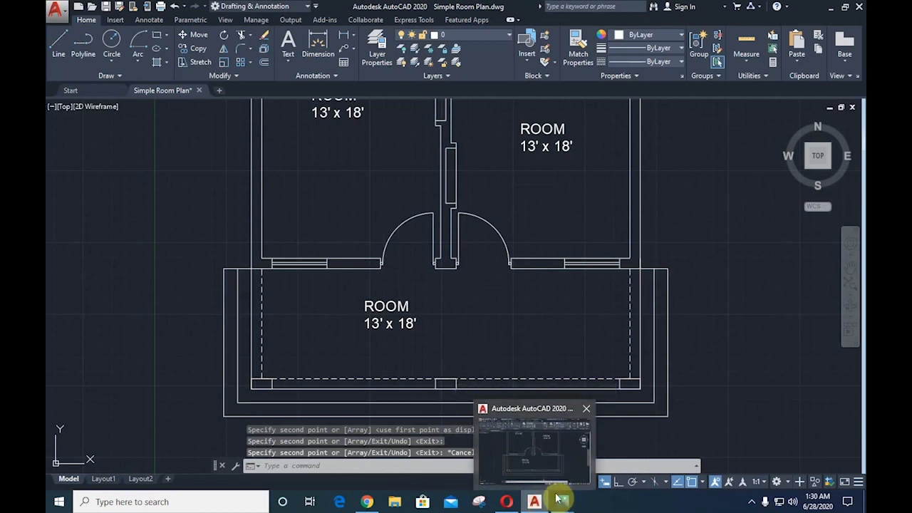
mouse_move(561, 499)
click(542, 470)
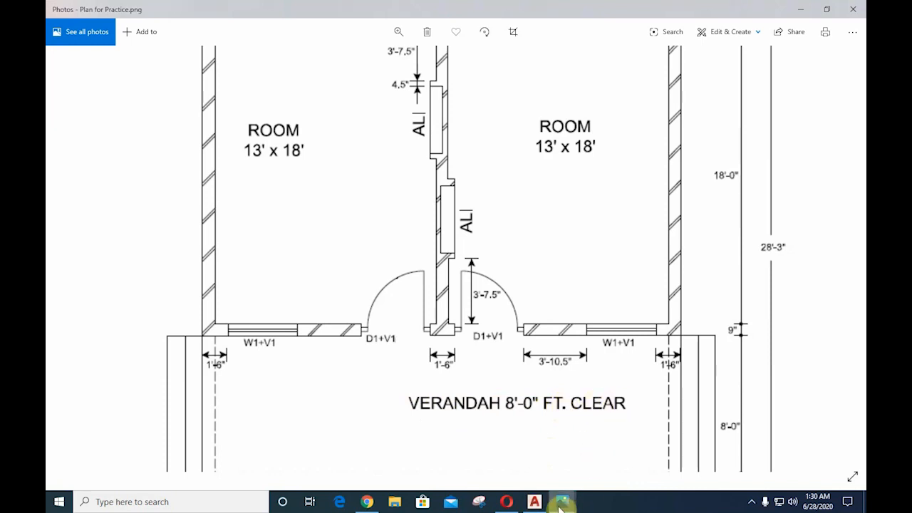
click(534, 501)
click(387, 308)
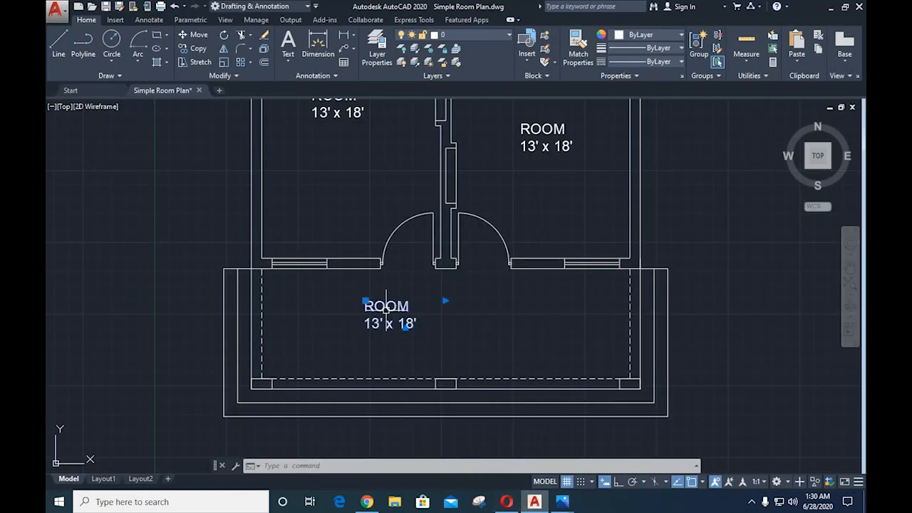
double_click(398, 309)
click(417, 332)
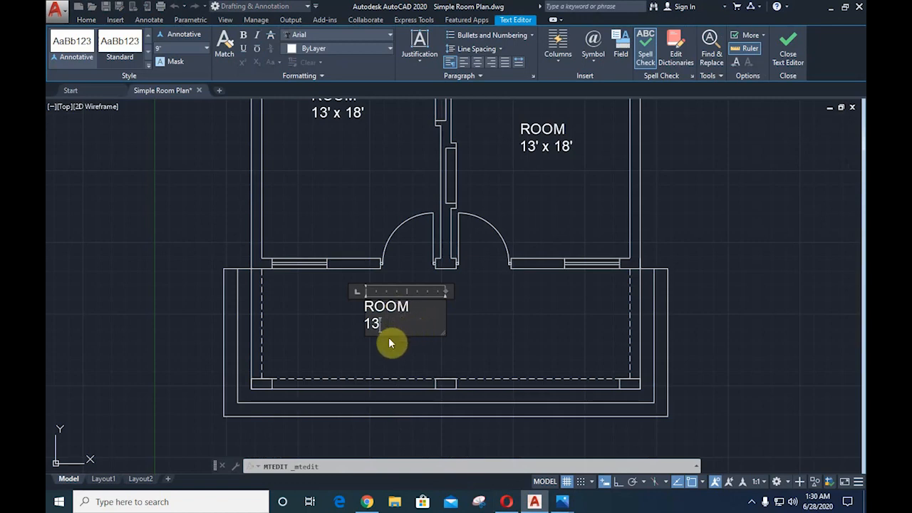
key(BackSpace)
key(BackSpace)
key(BackSpace)
key(BackSpace)
key(BackSpace)
key(BackSpace)
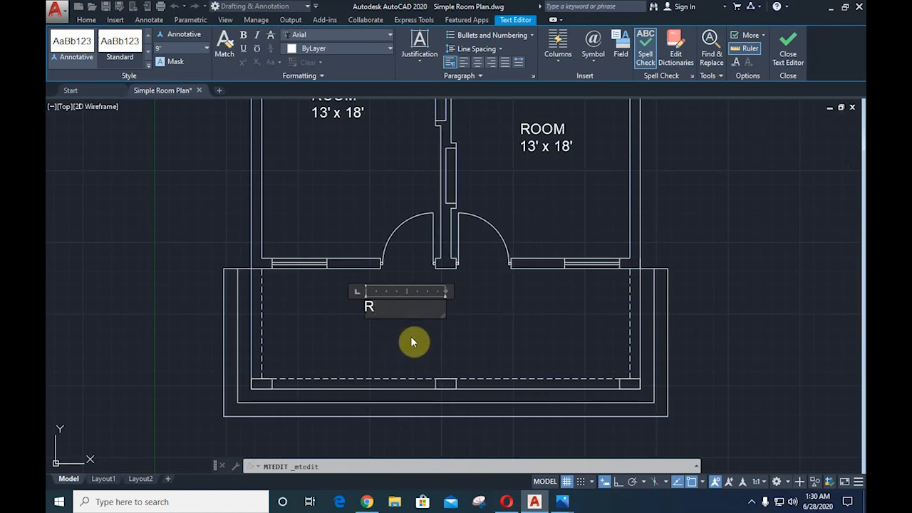
key(BackSpace)
text(VERAND)
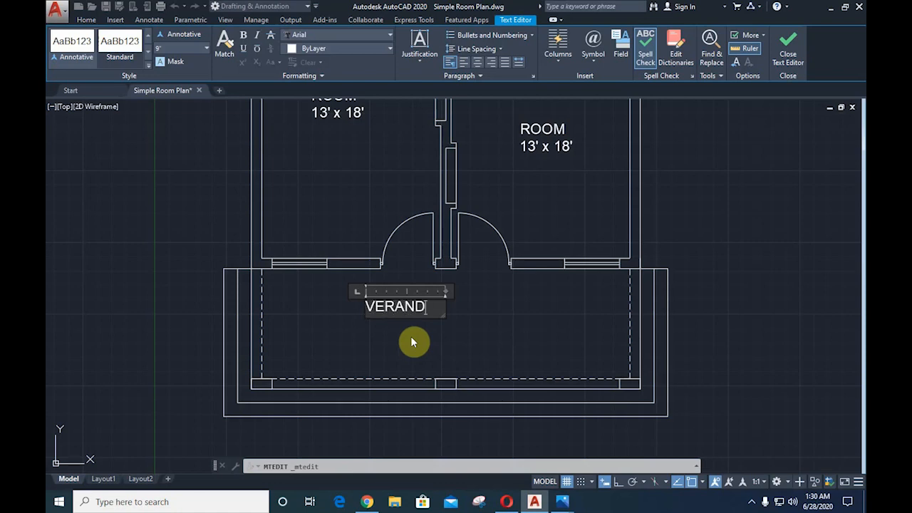
text(AH)
key(Return)
text(8)
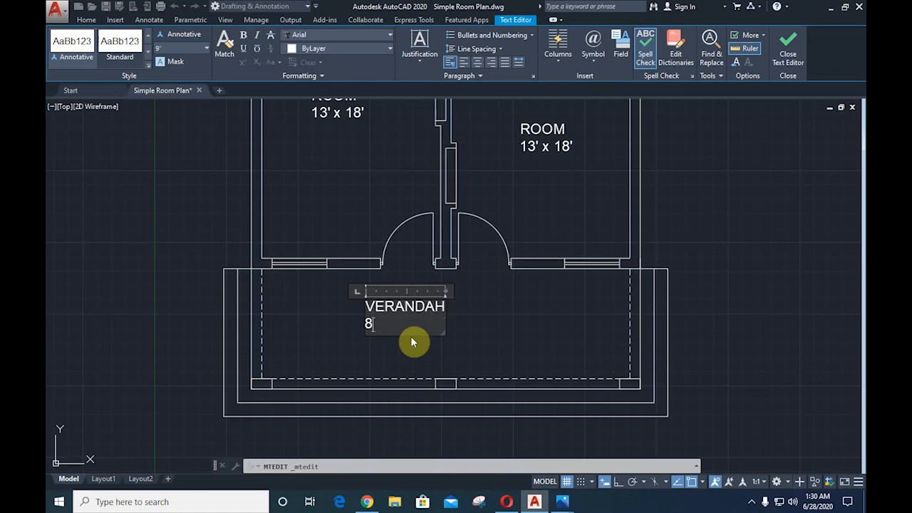
text(FT CLEAR)
key(Return)
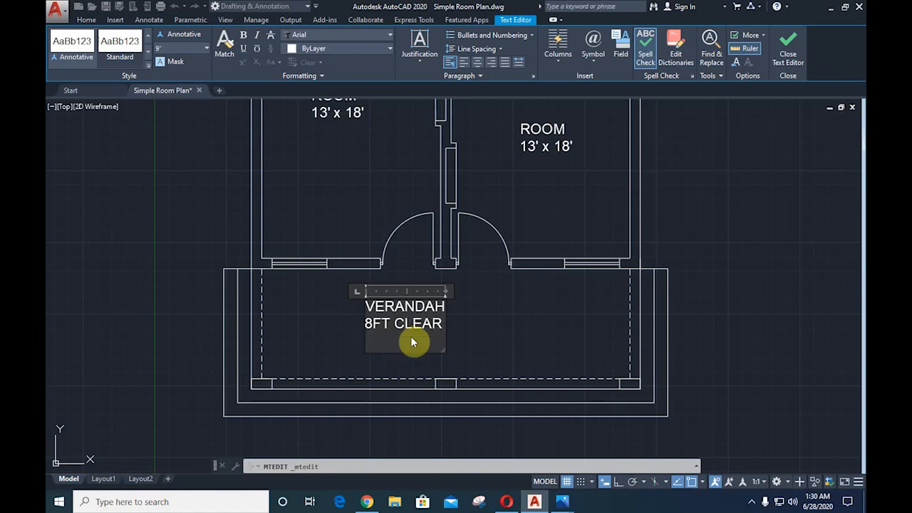
click(507, 312)
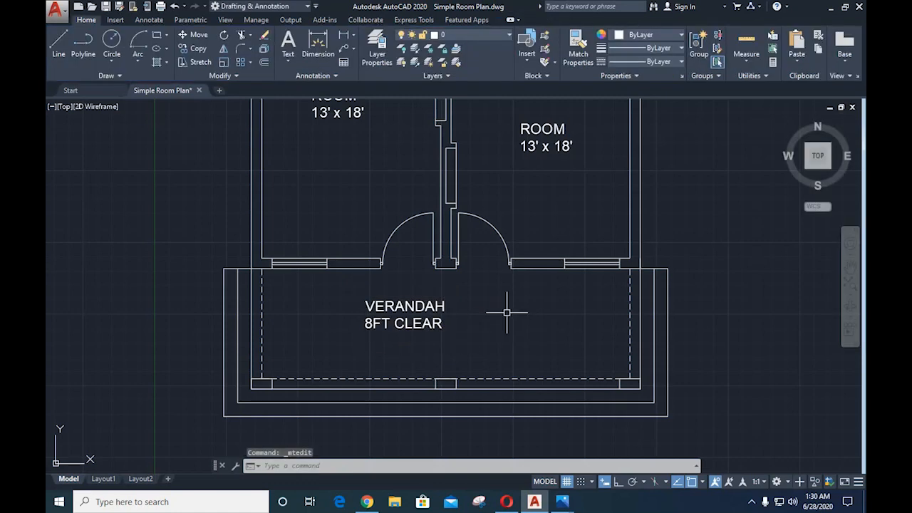
- Widen the verandah label's text frame so "VERANDAH 8FT CLEAR" fits on a single line
click(461, 314)
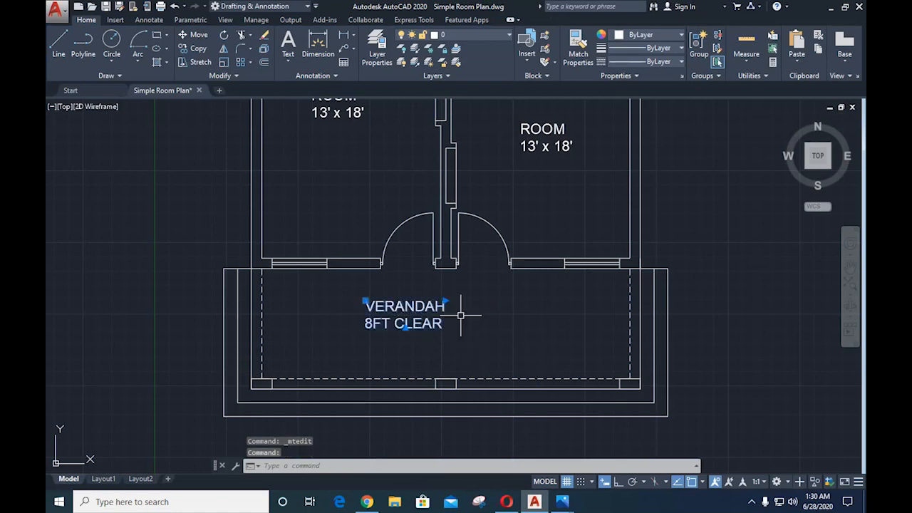
click(445, 301)
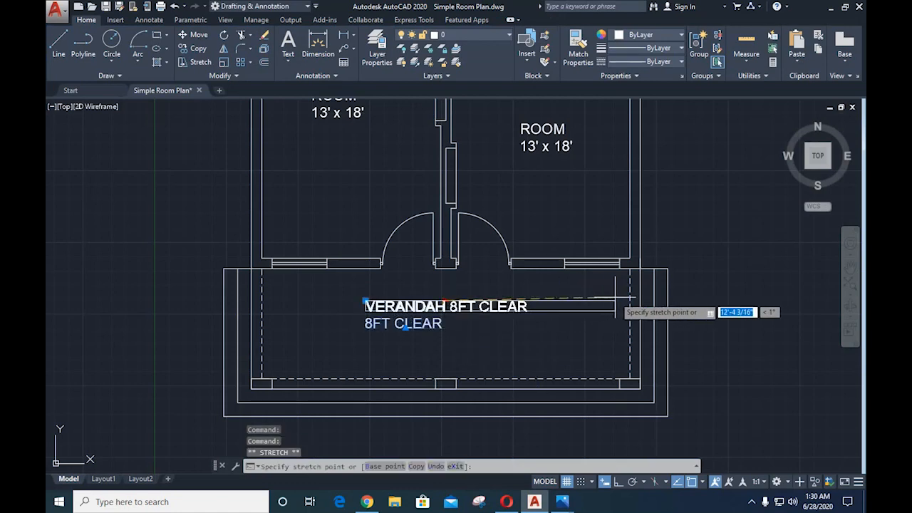
click(540, 303)
key(Escape)
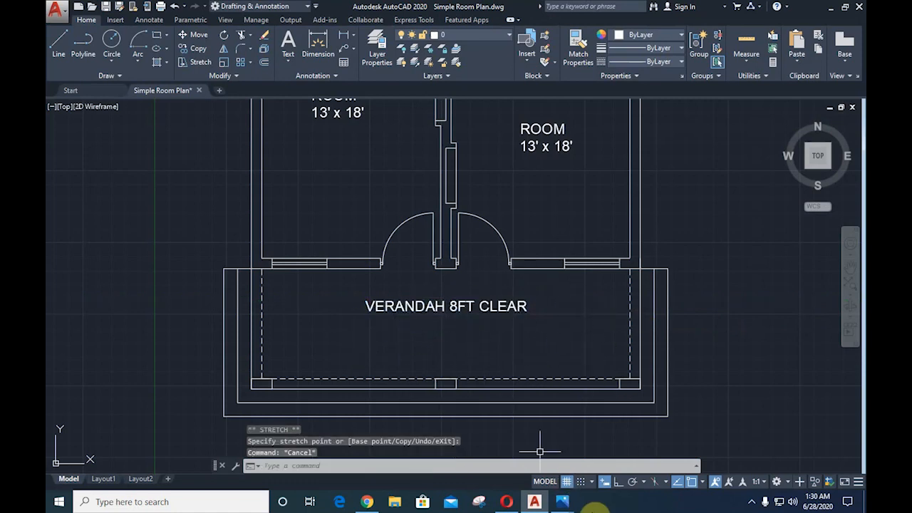
- Check the door labels in the Photos reference plan and add multiline text "D1 + V1" just below the left door opening in AutoCAD
mouse_move(562, 502)
click(508, 443)
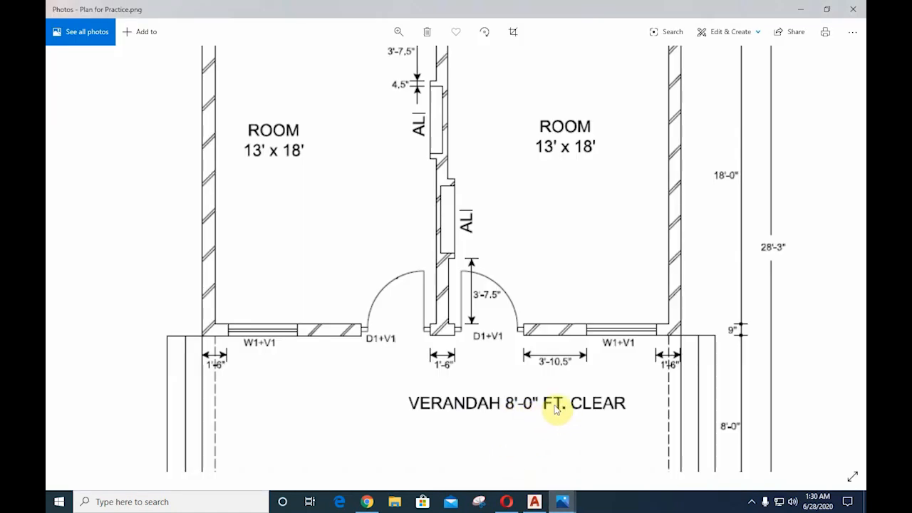
mouse_move(562, 501)
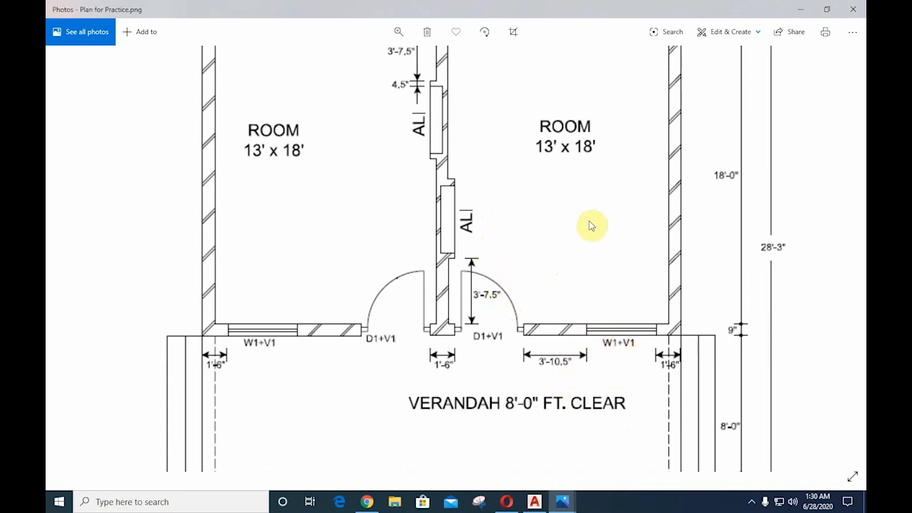
drag(590, 222, 575, 206)
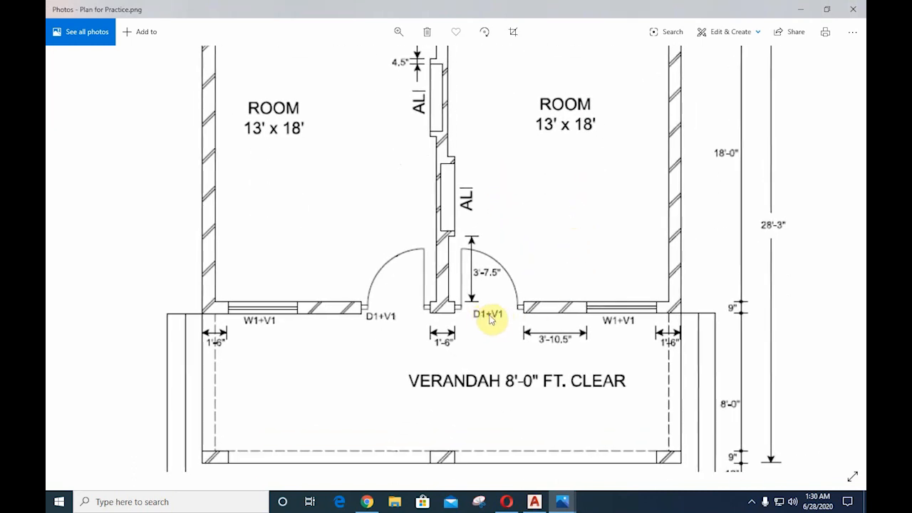
drag(494, 347, 468, 295)
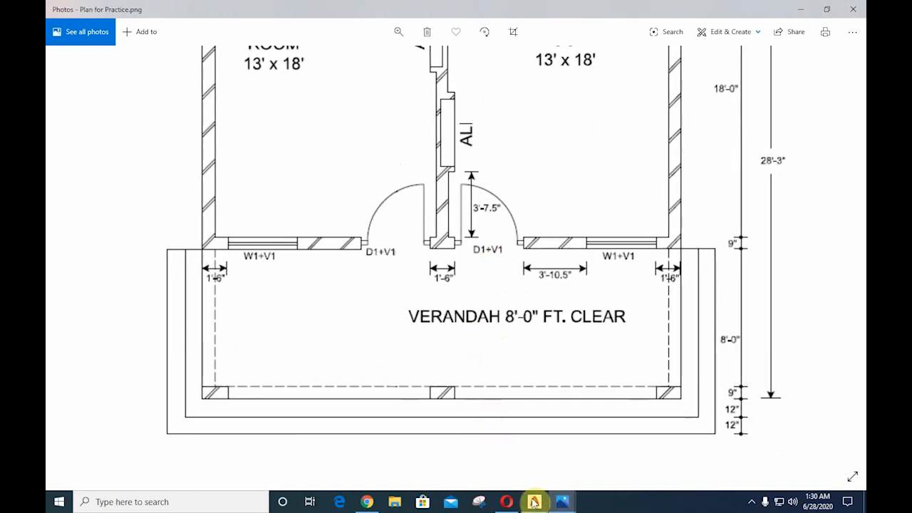
click(534, 502)
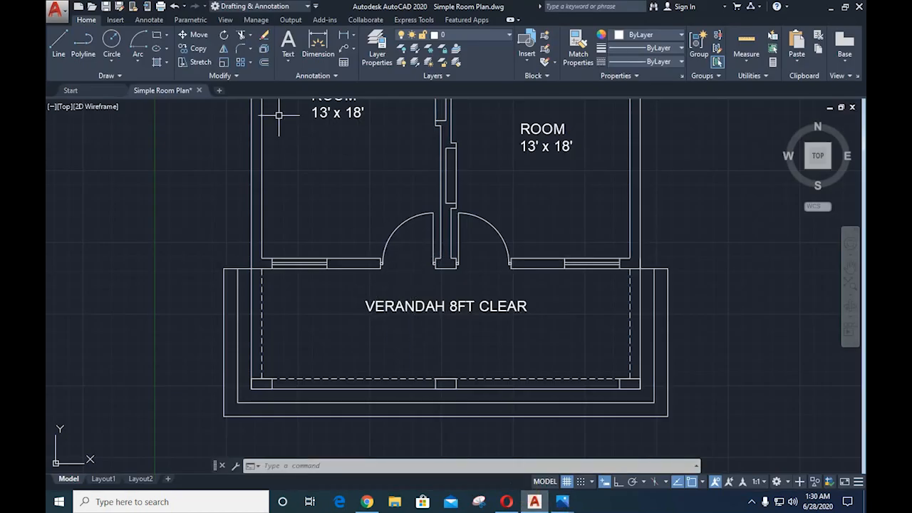
click(288, 63)
click(309, 90)
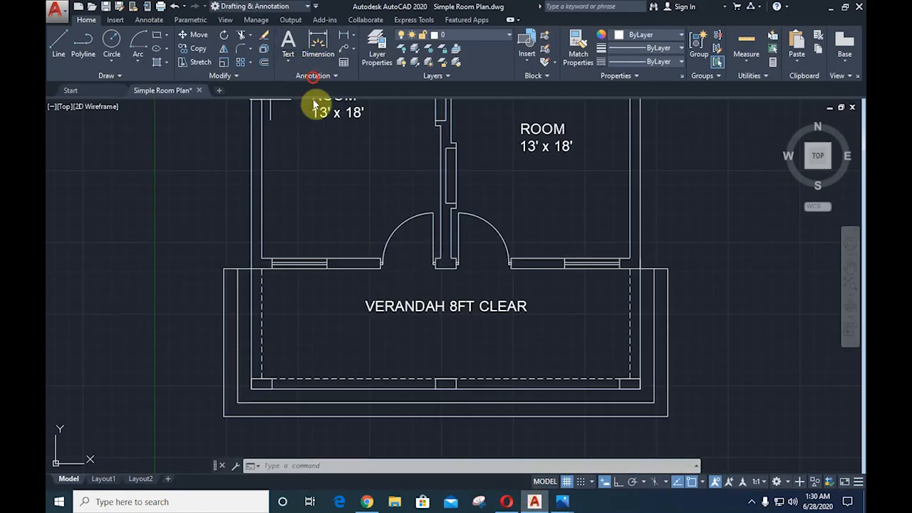
scroll(407, 269, up, 5)
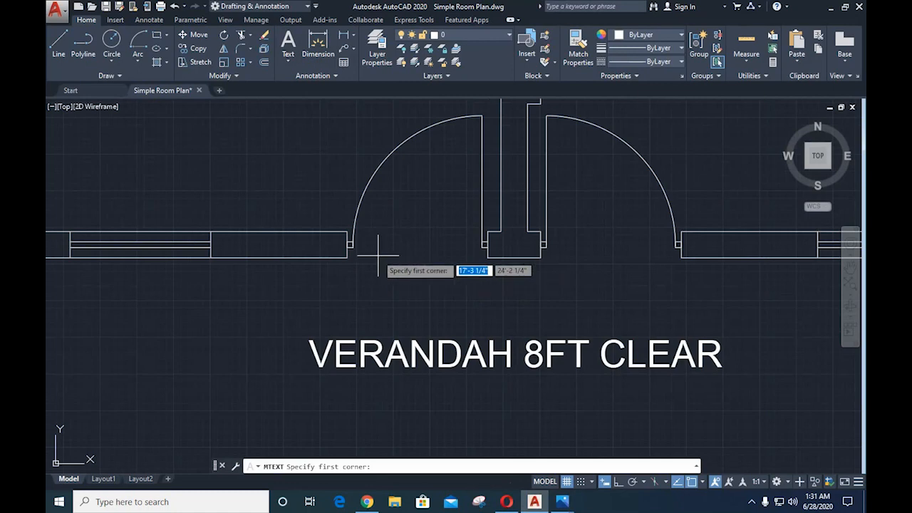
click(381, 263)
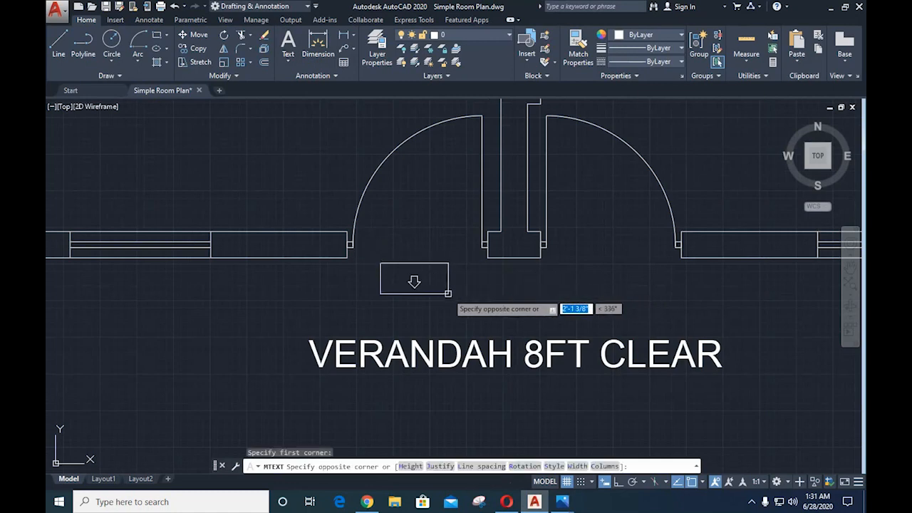
click(464, 289)
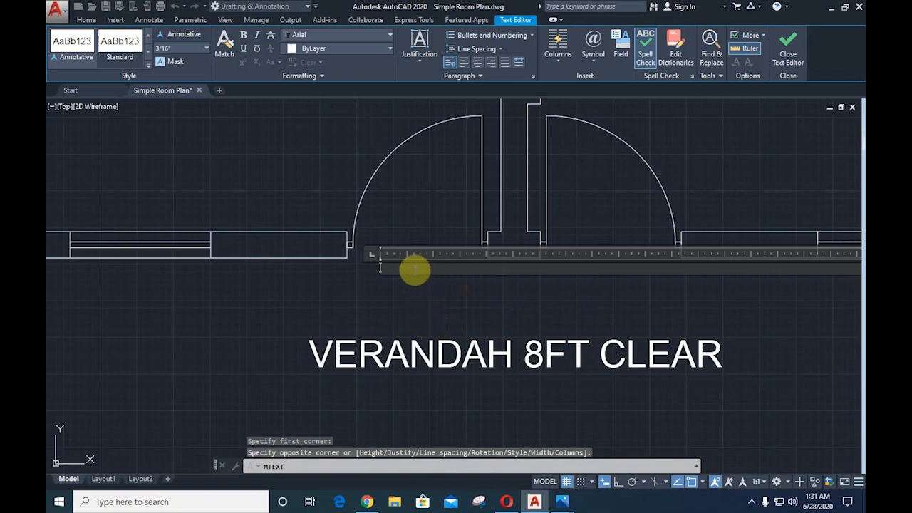
text(D1 + V1)
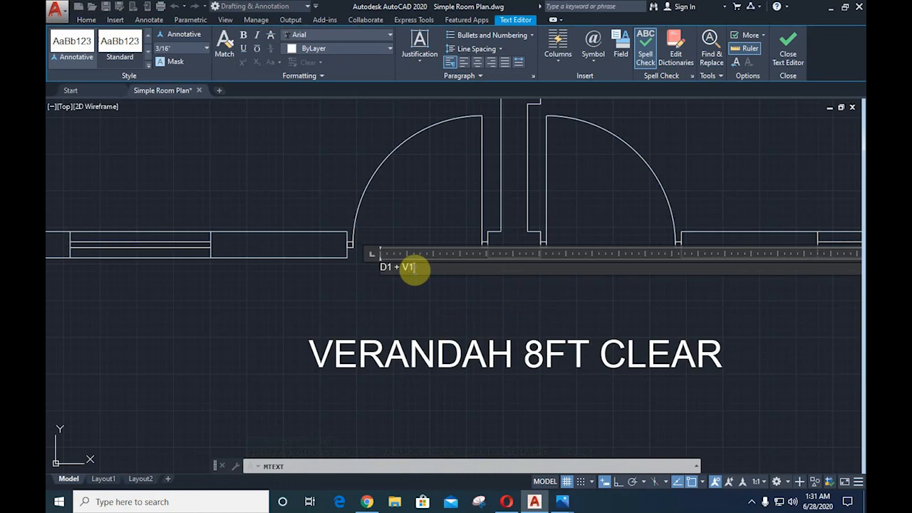
- Set the text height of the left door's "D1 + V1" label to 6" and finish editing the text
drag(422, 267, 364, 276)
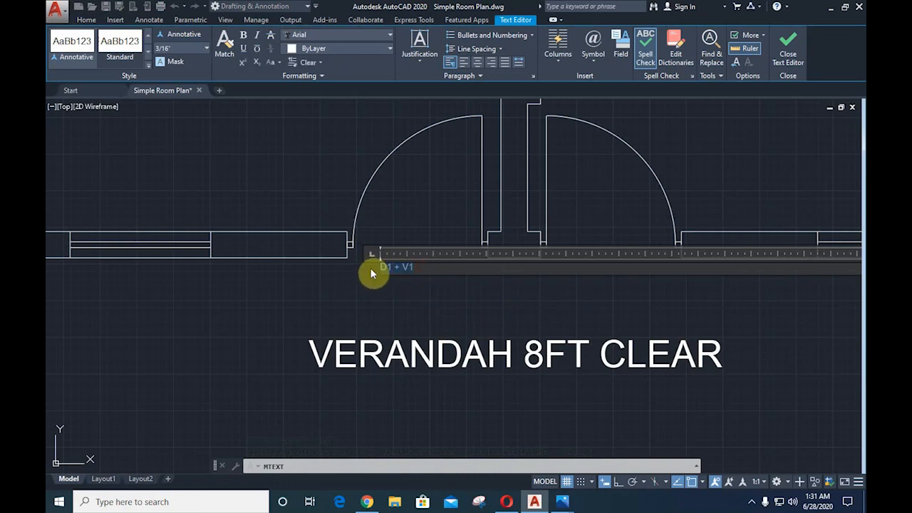
click(178, 48)
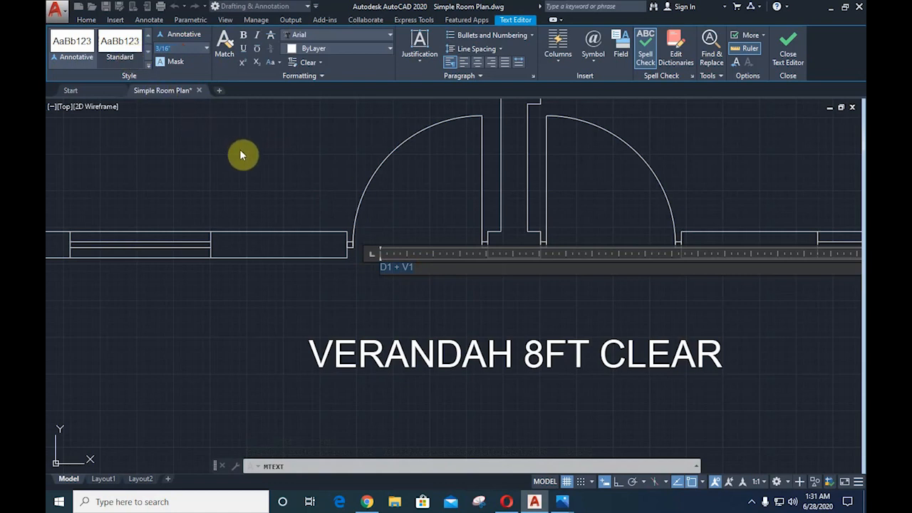
text(6)
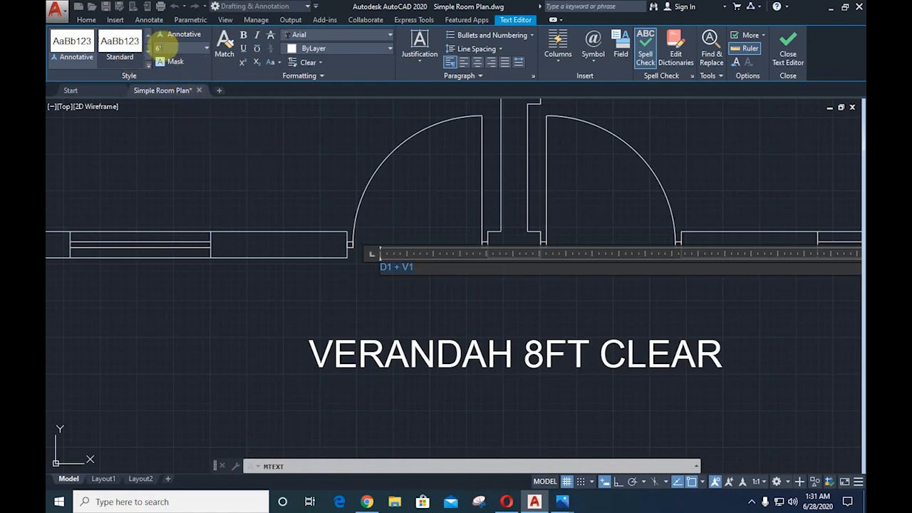
key(Return)
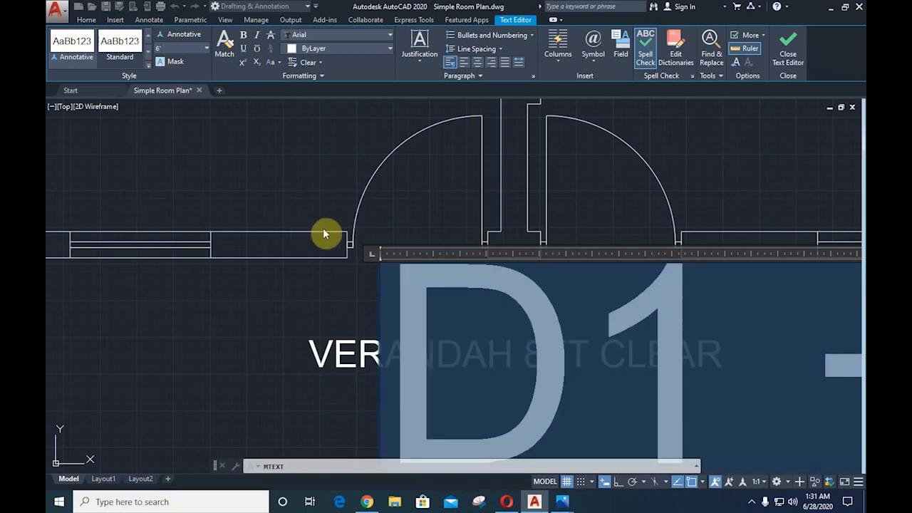
click(312, 180)
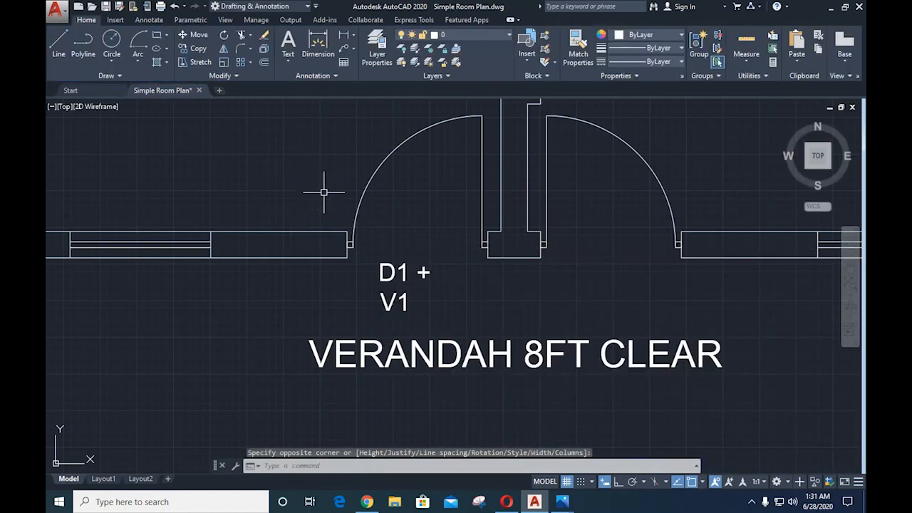
- Widen the left door label's text frame so "D1 + V1" fits on one line
click(395, 303)
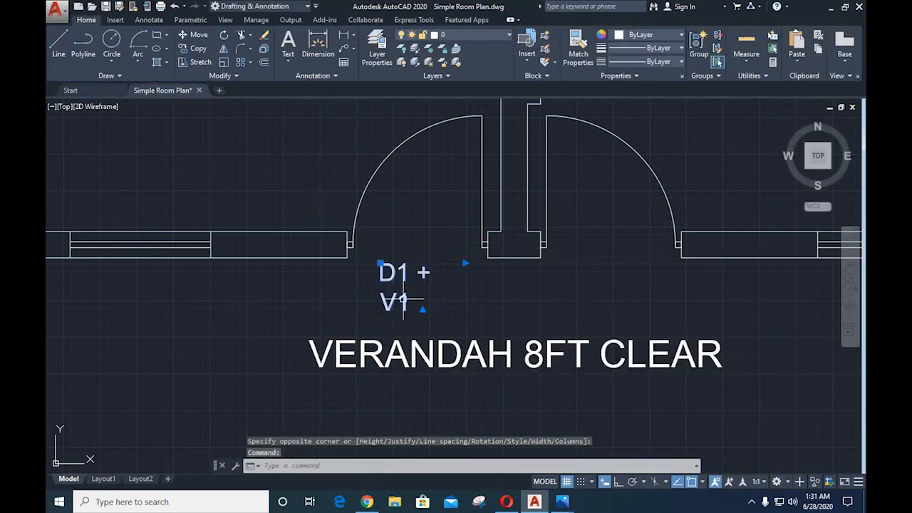
click(467, 264)
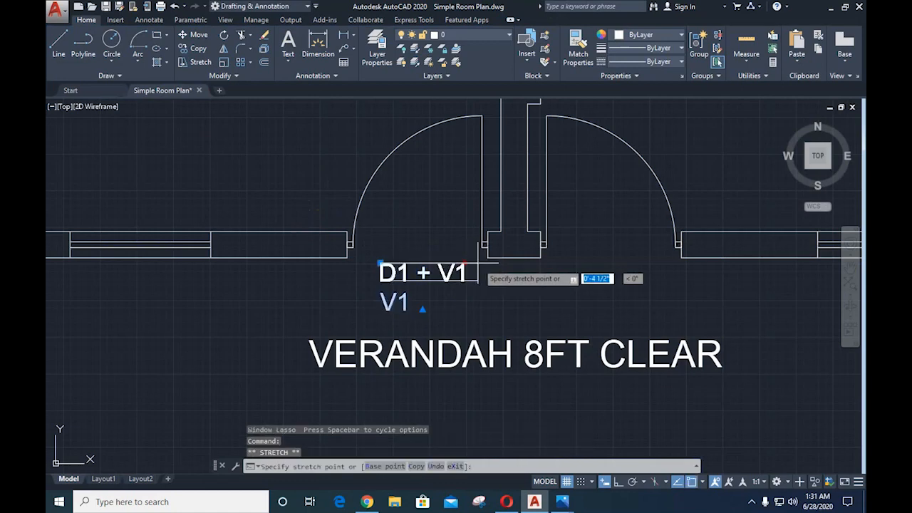
click(483, 265)
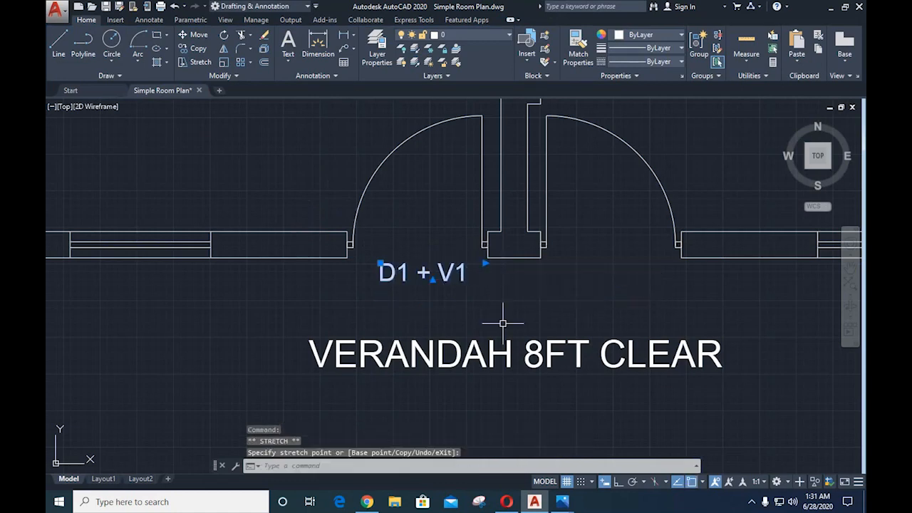
click(431, 280)
key(Escape)
key(Escape)
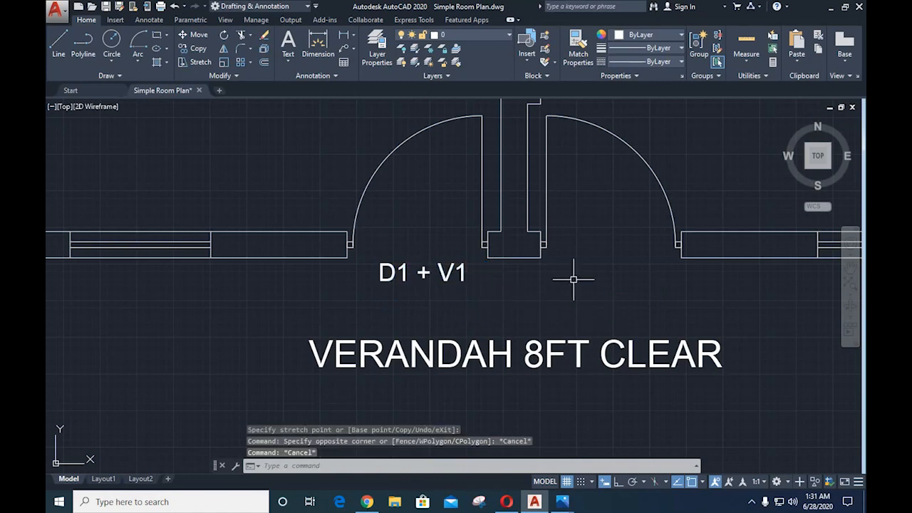
- Copy the left door's "D1 + V1" label to the matching place below the right door opening
text(co)
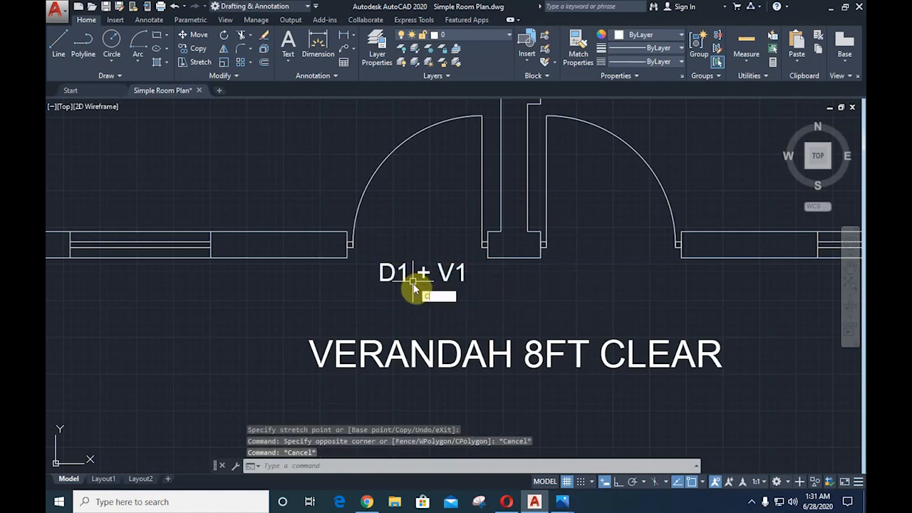
key(Return)
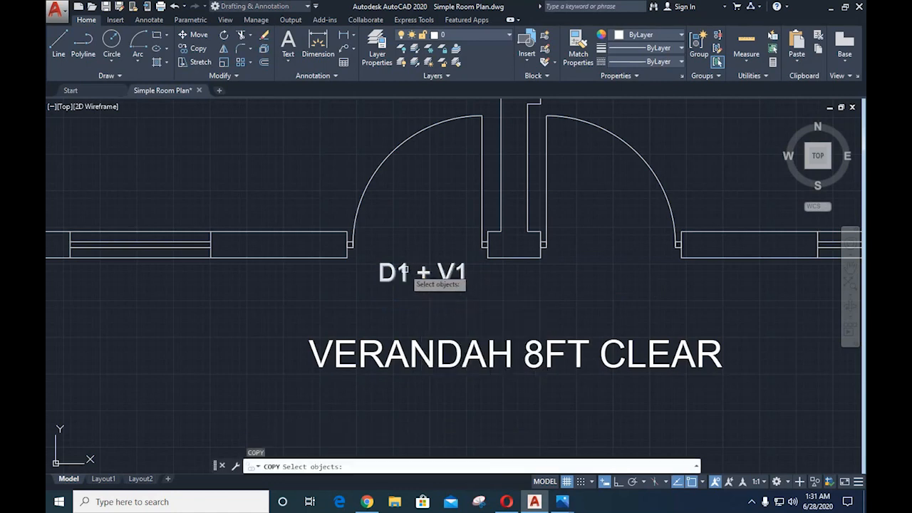
click(402, 272)
key(Return)
click(379, 262)
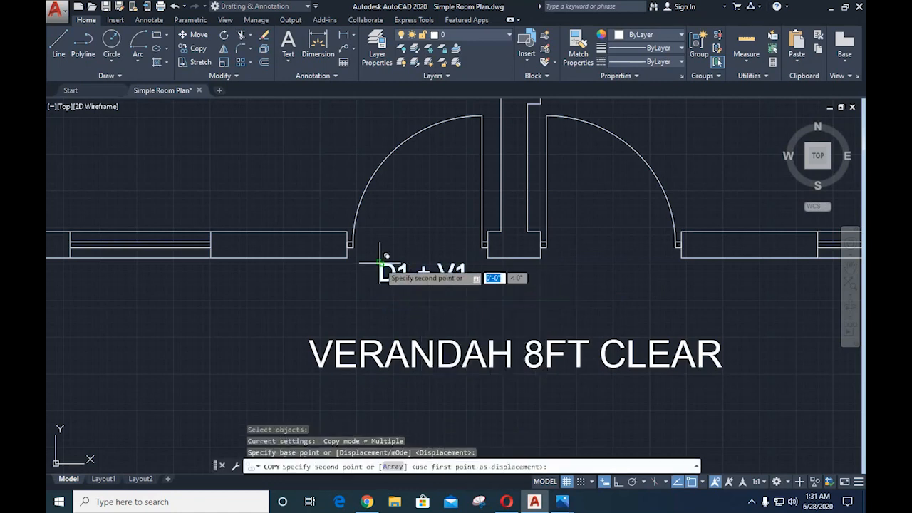
click(574, 262)
key(Escape)
- Check the window labels in the Photos reference plan and copy the left door's label below both verandah-side windows in AutoCAD
scroll(575, 322, down, 5)
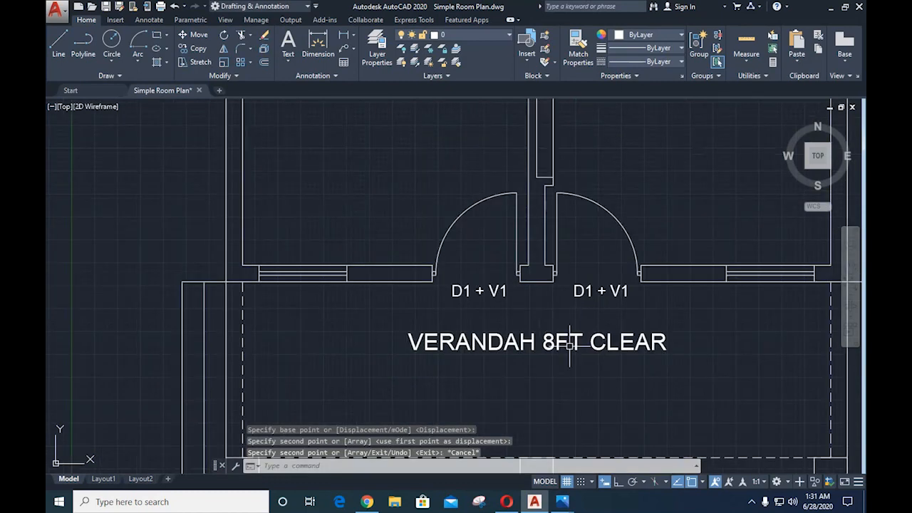
scroll(618, 404, up, 2)
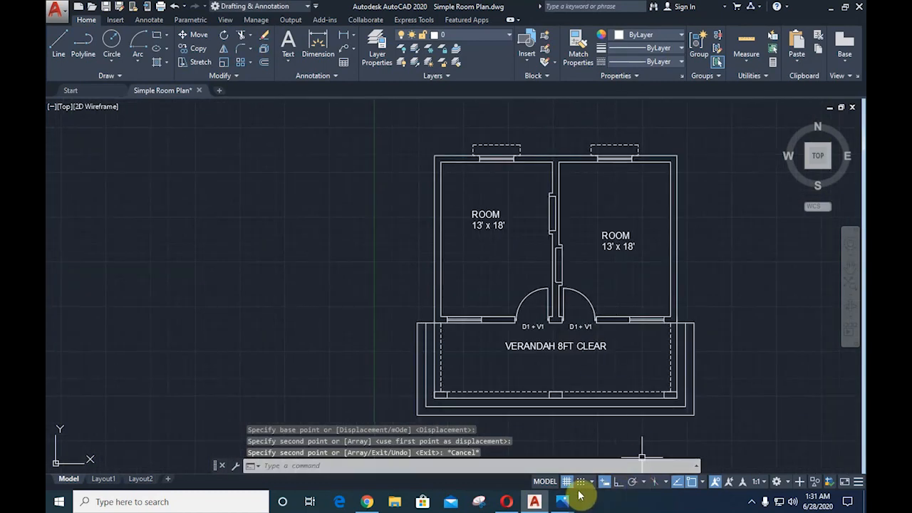
mouse_move(564, 502)
click(454, 473)
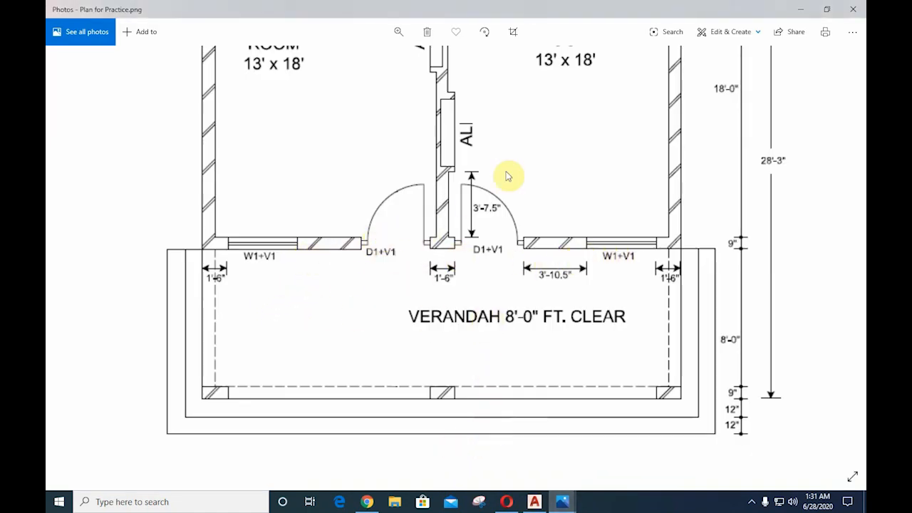
mouse_move(533, 140)
mouse_down()
mouse_move(462, 431)
mouse_move(432, 170)
mouse_up()
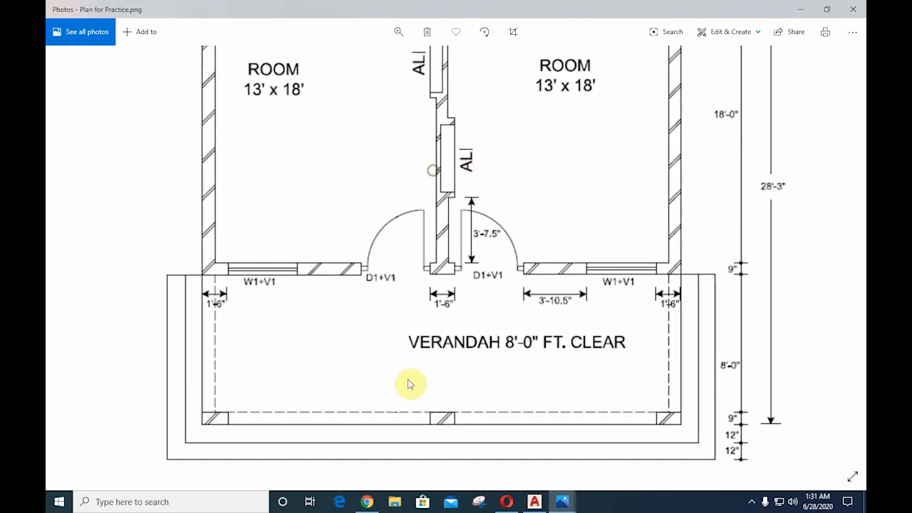
click(533, 501)
scroll(518, 358, up, 2)
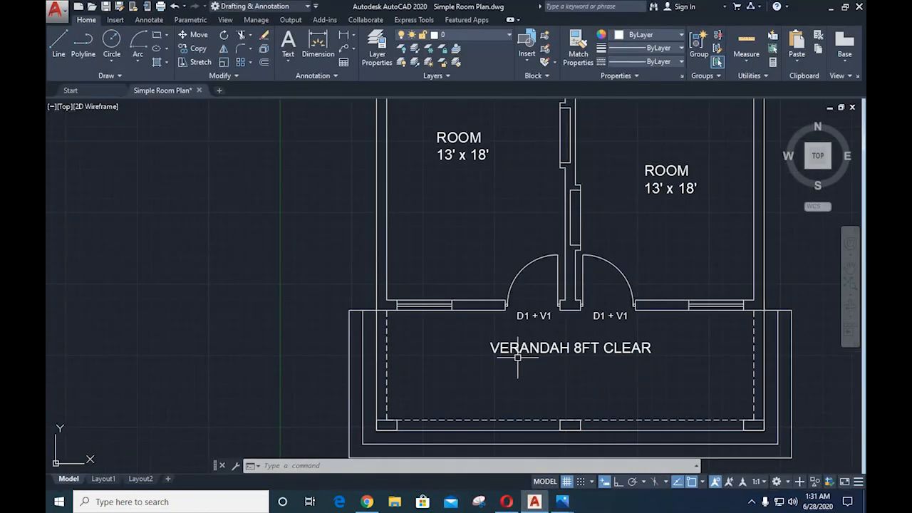
text(co)
key(Return)
click(528, 317)
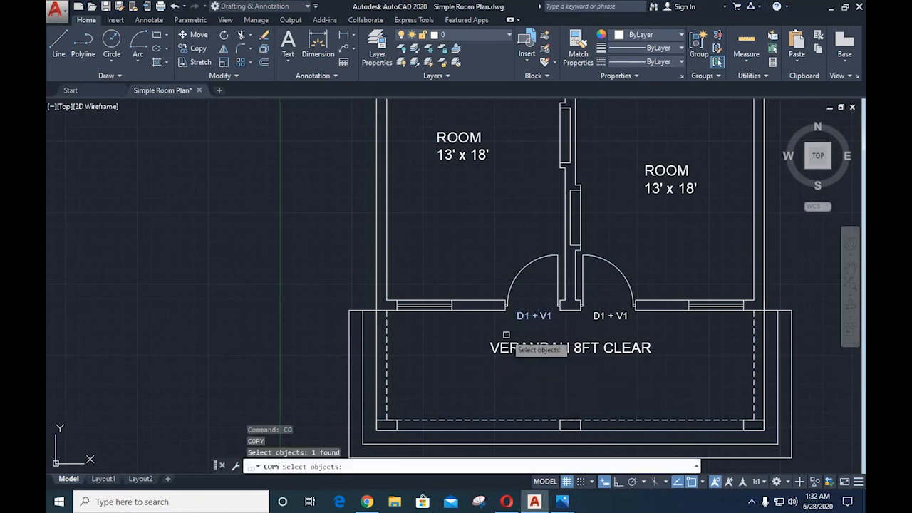
key(Return)
click(517, 311)
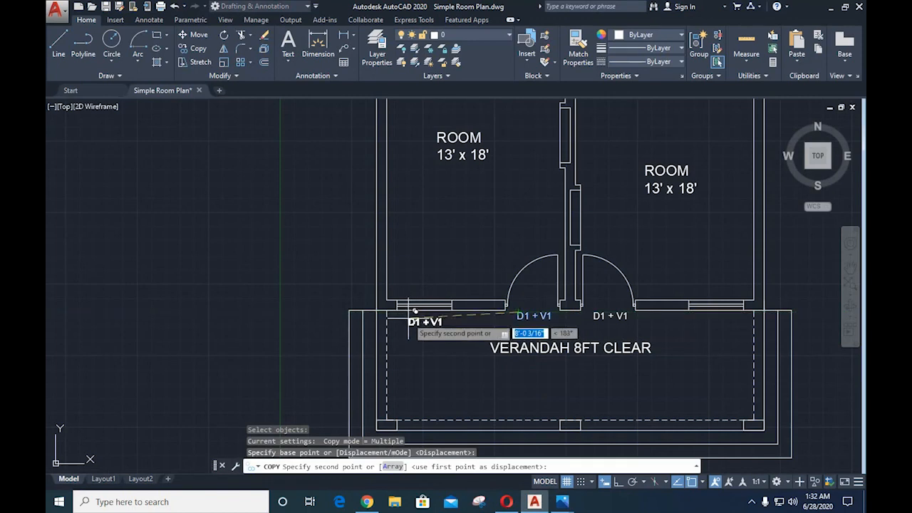
click(408, 319)
click(715, 318)
- Place further copies of the door label just inside the rear wall below both rear windows and end the Copy command
scroll(682, 230, down, 2)
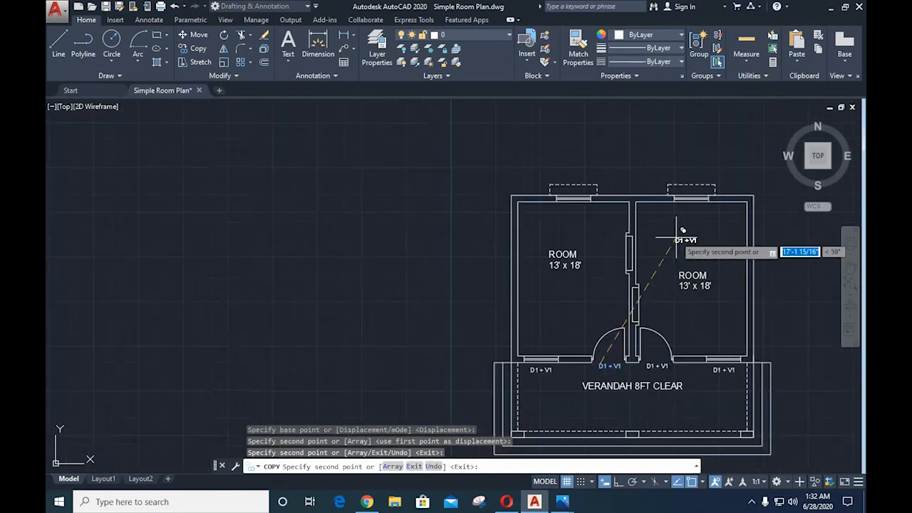
click(691, 202)
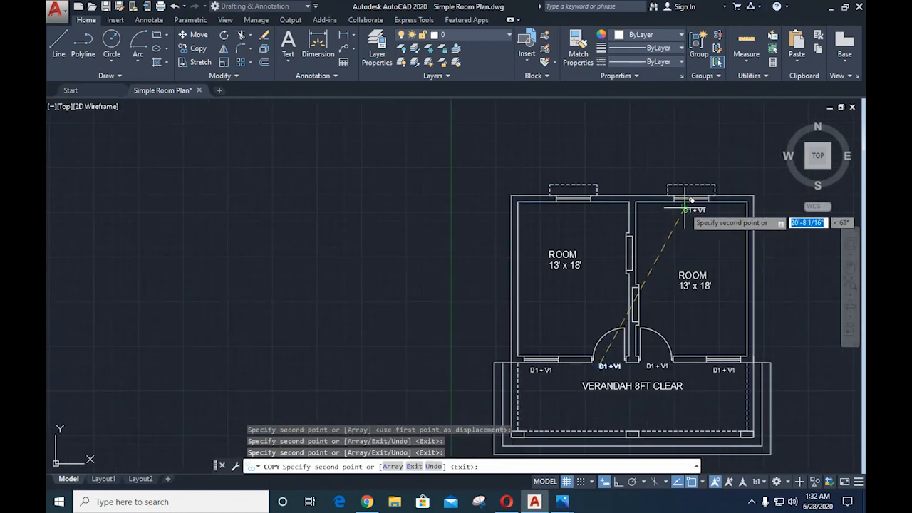
click(572, 201)
key(Escape)
scroll(573, 423, up, 3)
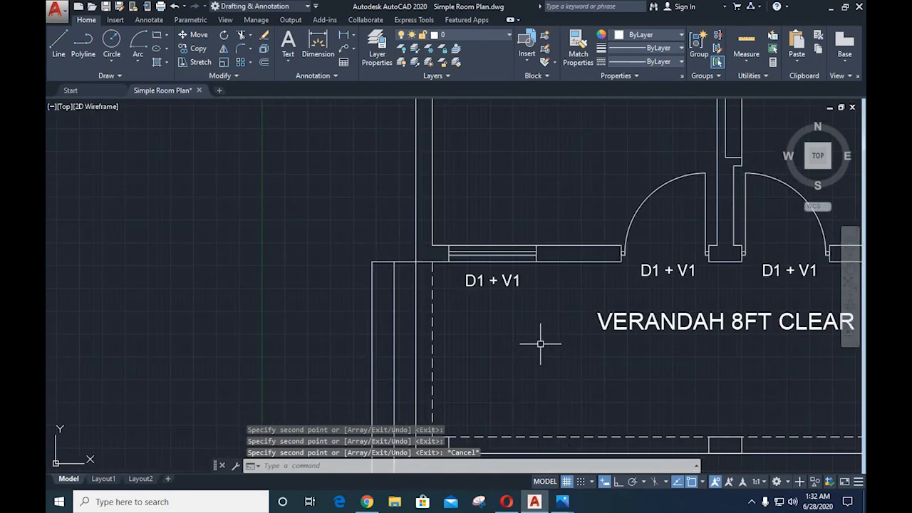
- Change the label below the left verandah-side window from a door label to "W1 + V1"
scroll(523, 340, down, 3)
scroll(526, 319, up, 5)
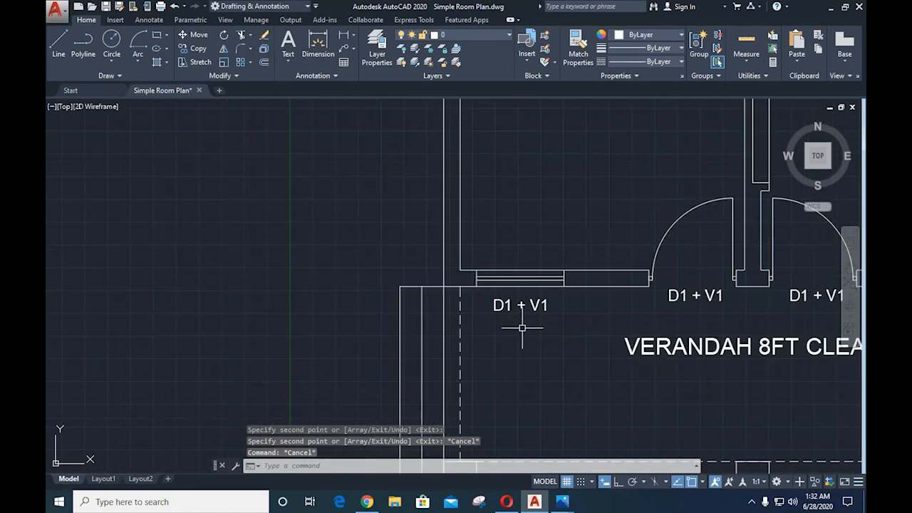
double_click(492, 292)
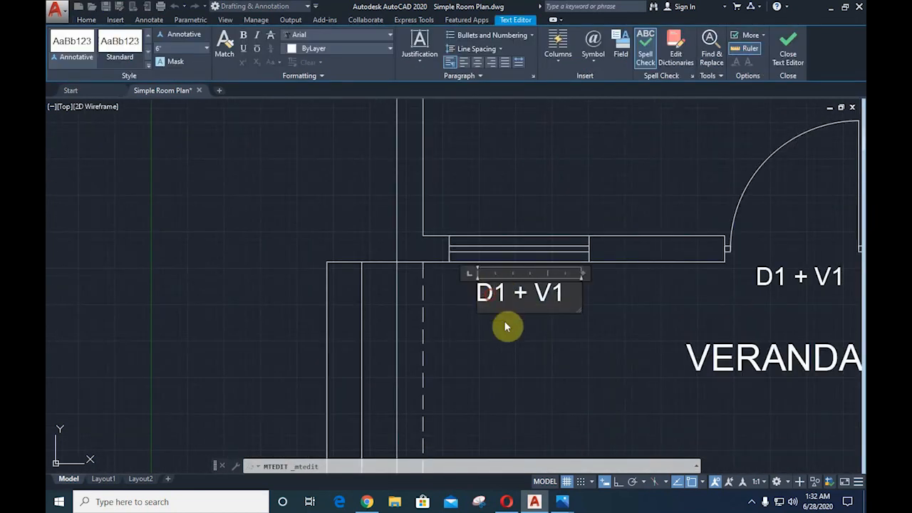
key(BackSpace)
text(W)
key(Return)
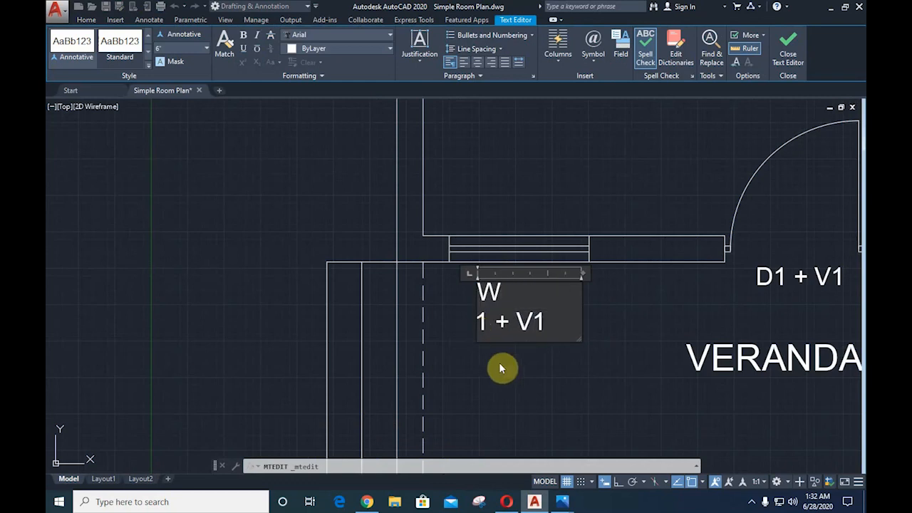
scroll(500, 368, down, 2)
key(BackSpace)
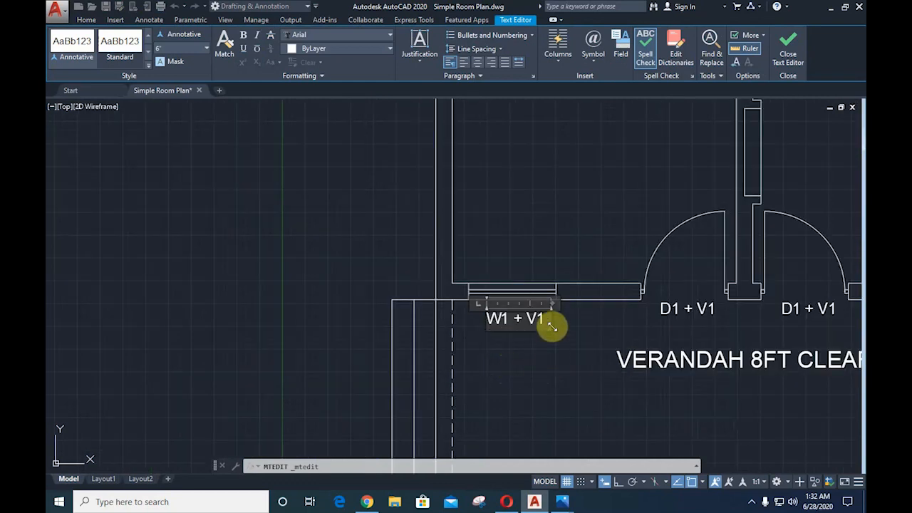
click(591, 327)
- Edit the label below the right verandah-side window to read "W1 + V1"
scroll(587, 356, down, 5)
scroll(604, 332, up, 4)
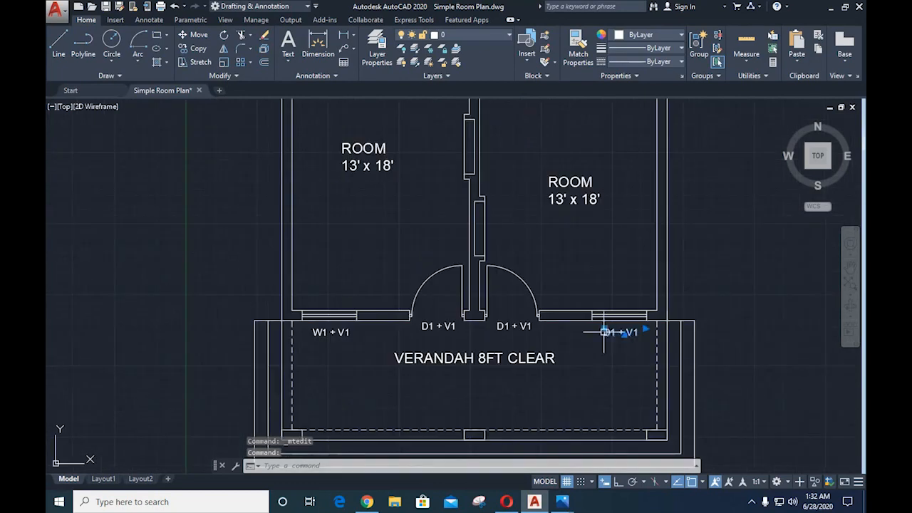
double_click(604, 332)
click(617, 372)
- Edit the labels below both rear windows to read "W1 + V1"
scroll(560, 315, down, 3)
scroll(548, 268, up, 3)
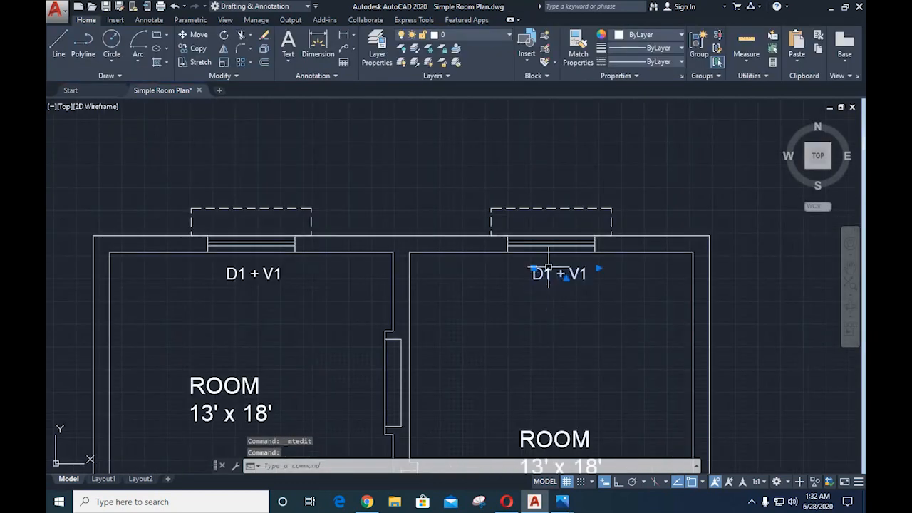
double_click(548, 273)
text(W1)
click(295, 320)
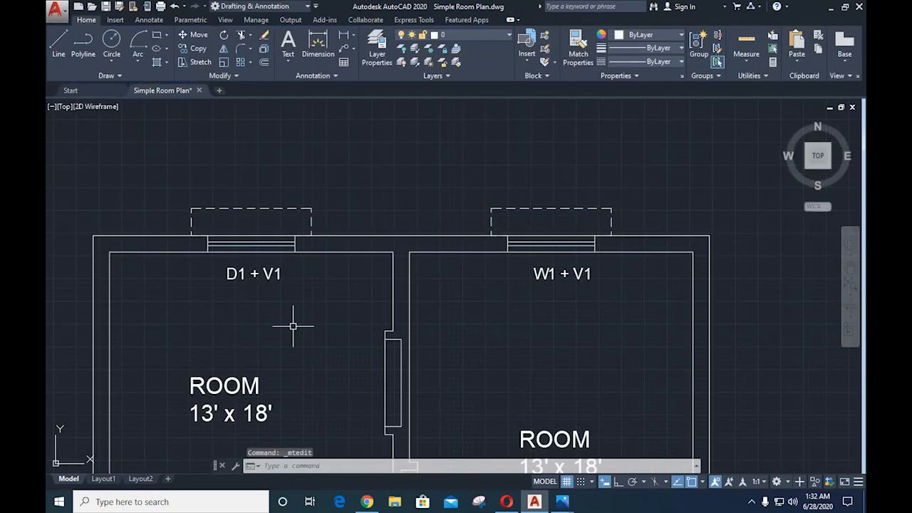
double_click(240, 275)
text(W)
click(326, 300)
- Compare the opening labels with the reference plan and the Schedule of Openings in Photos, and return to AutoCAD
scroll(470, 404, down, 2)
middle_drag(473, 408, 431, 261)
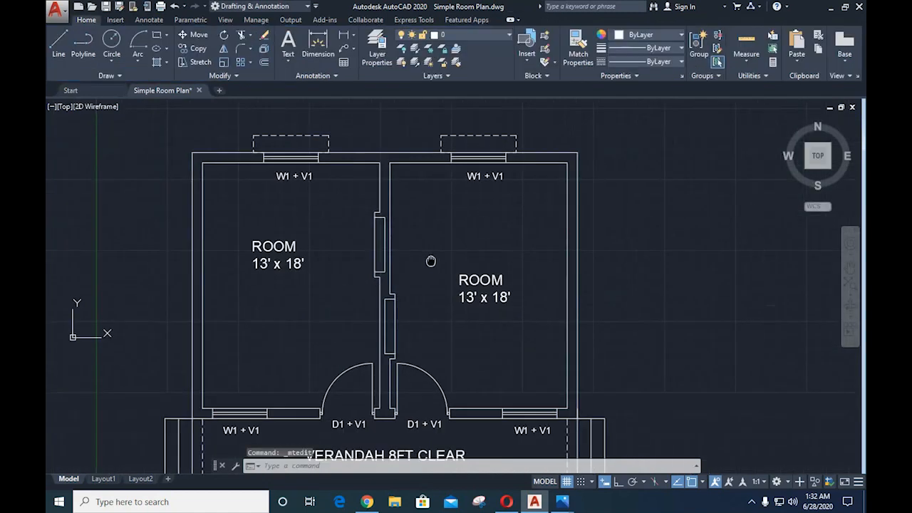
middle_drag(475, 470, 478, 417)
middle_drag(483, 293, 506, 316)
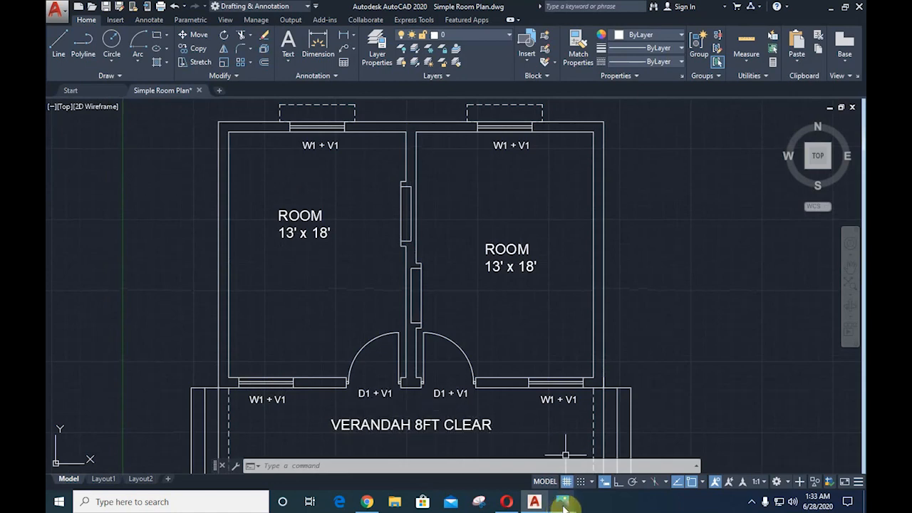
mouse_move(563, 505)
click(466, 426)
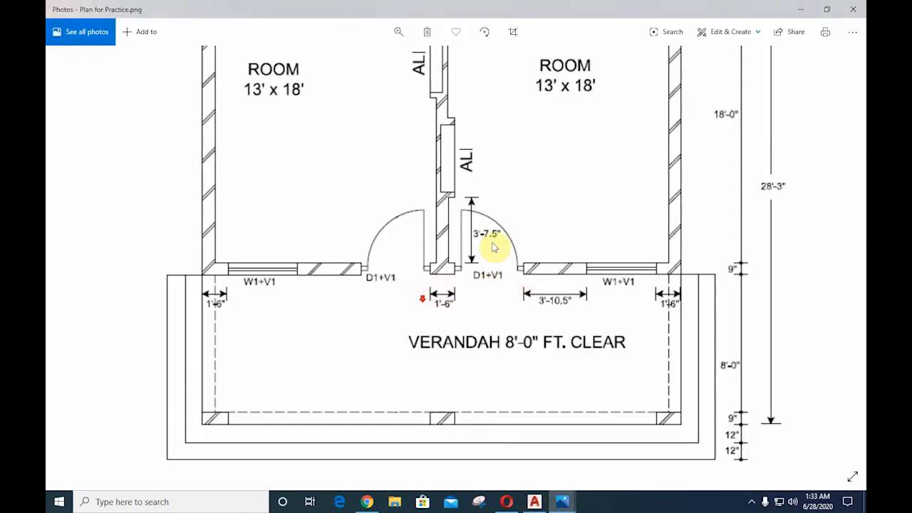
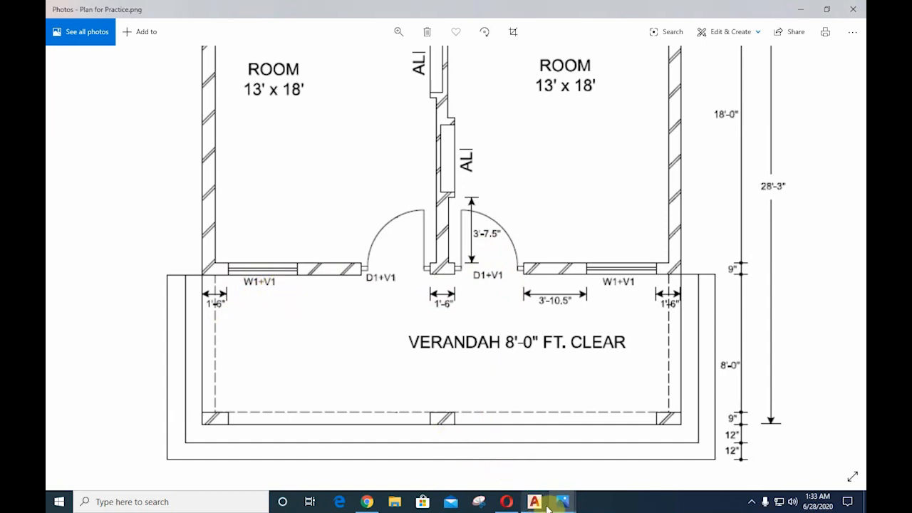
mouse_move(562, 501)
click(575, 464)
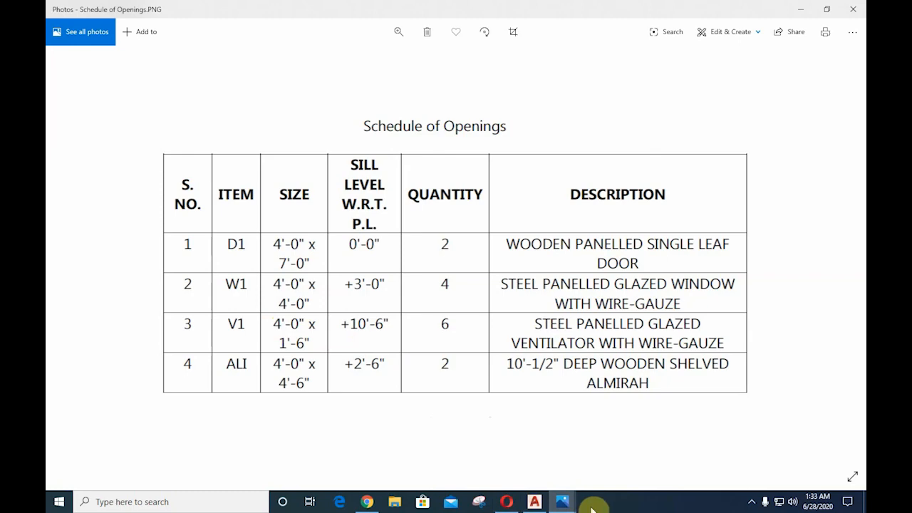
mouse_move(572, 504)
click(504, 440)
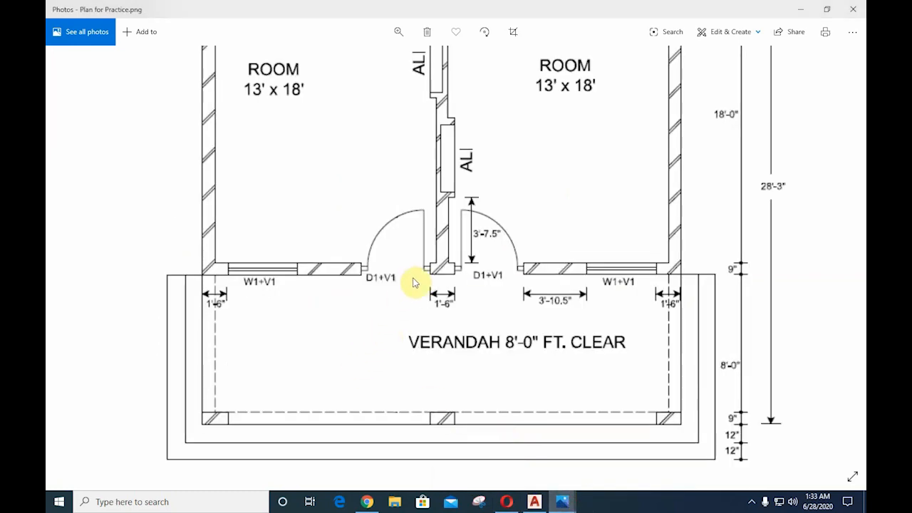
click(536, 503)
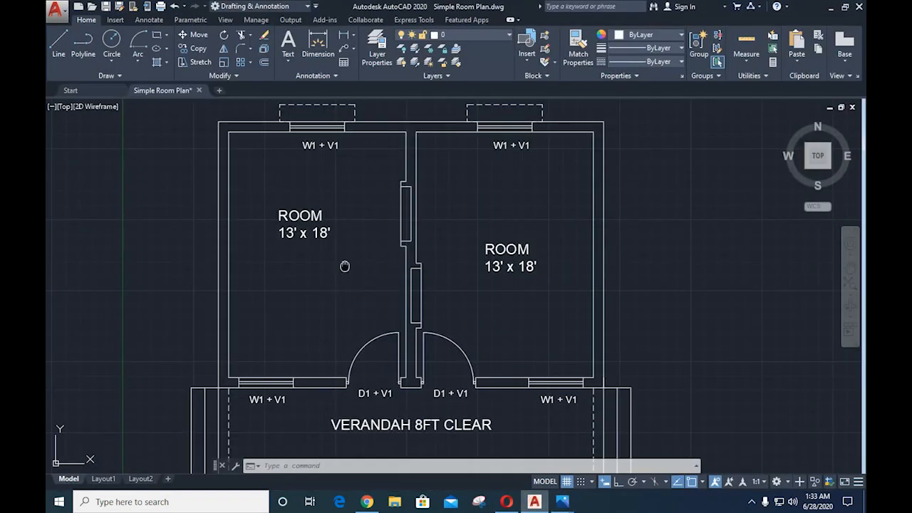
- In the Standard dimension style, set the extension line offset from origin to 3" and the arrow size to 6"
middle_drag(344, 266, 226, 353)
middle_drag(370, 287, 446, 306)
middle_drag(422, 317, 417, 320)
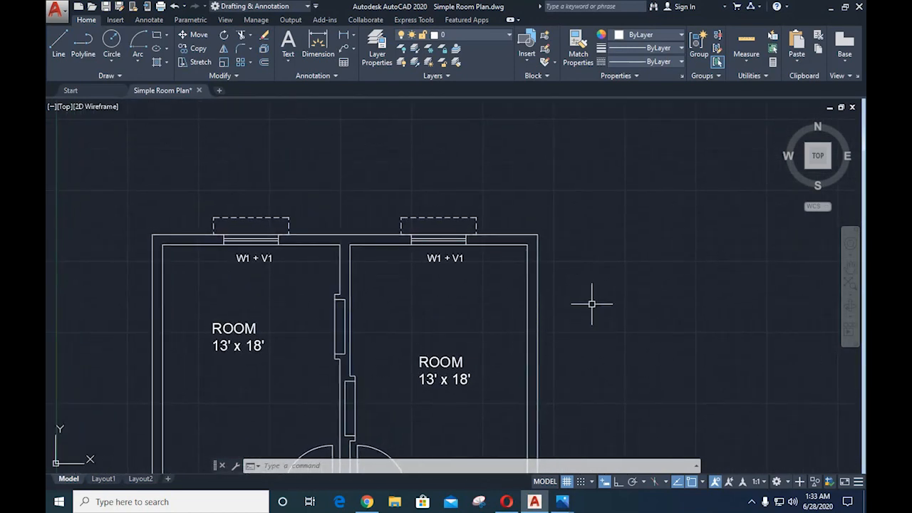
text(D)
key(Return)
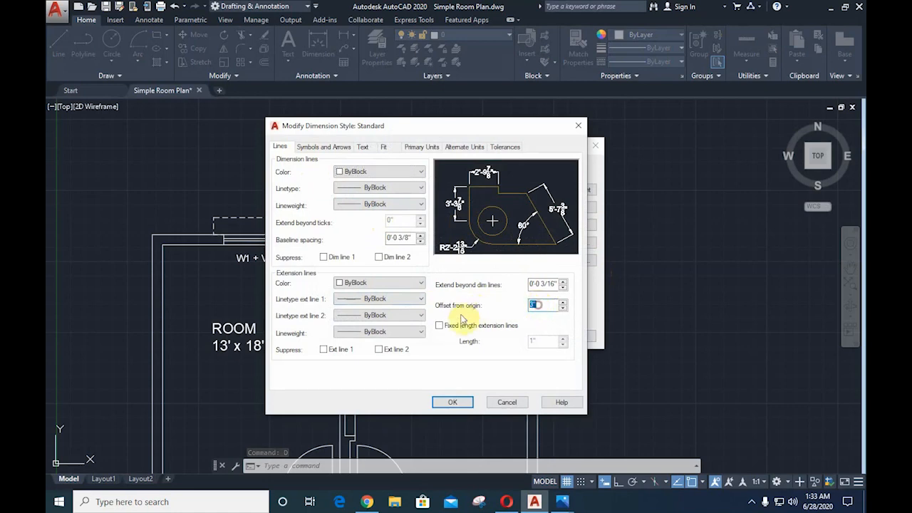
text(3)
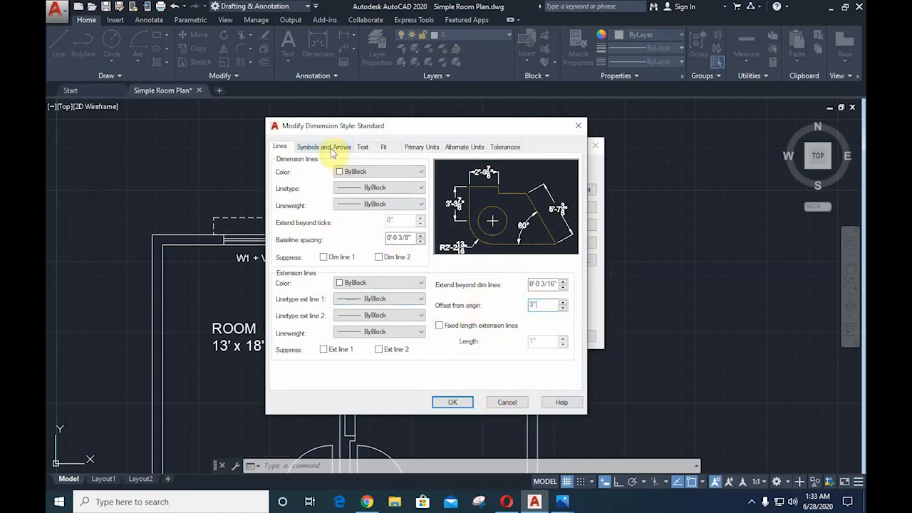
click(330, 147)
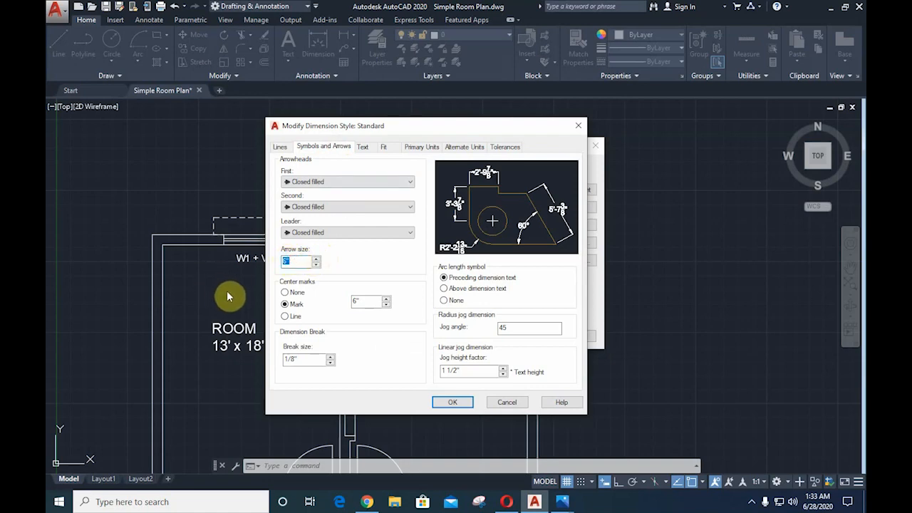
text(6)
- Set the dimension text height to 6", review the Architectural primary units, and save and close the dimension style
click(365, 151)
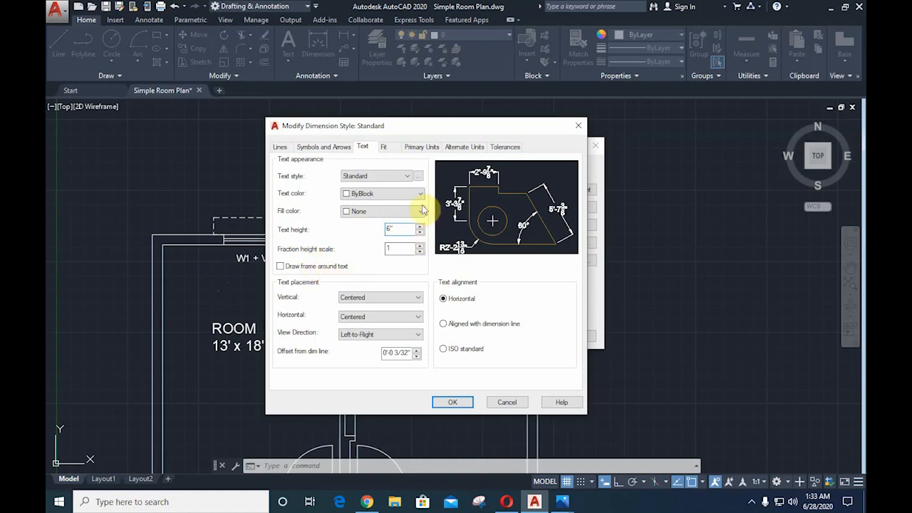
click(421, 148)
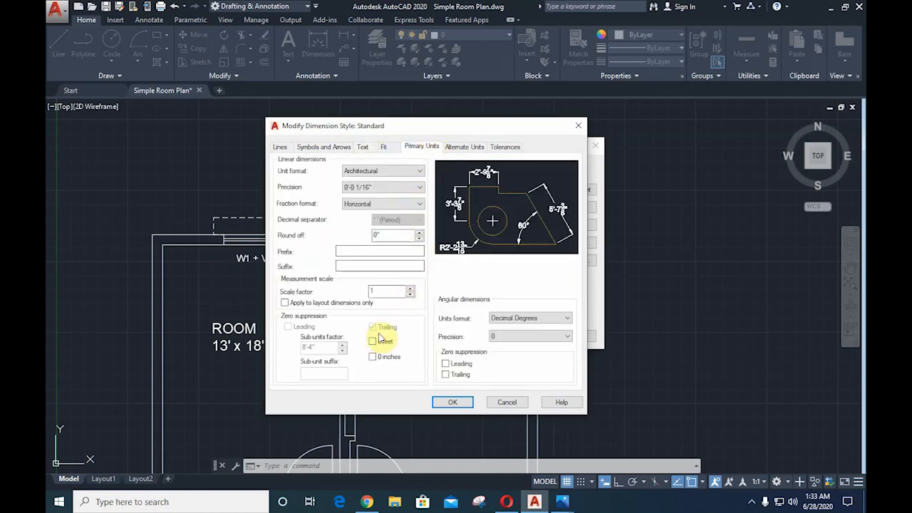
click(279, 147)
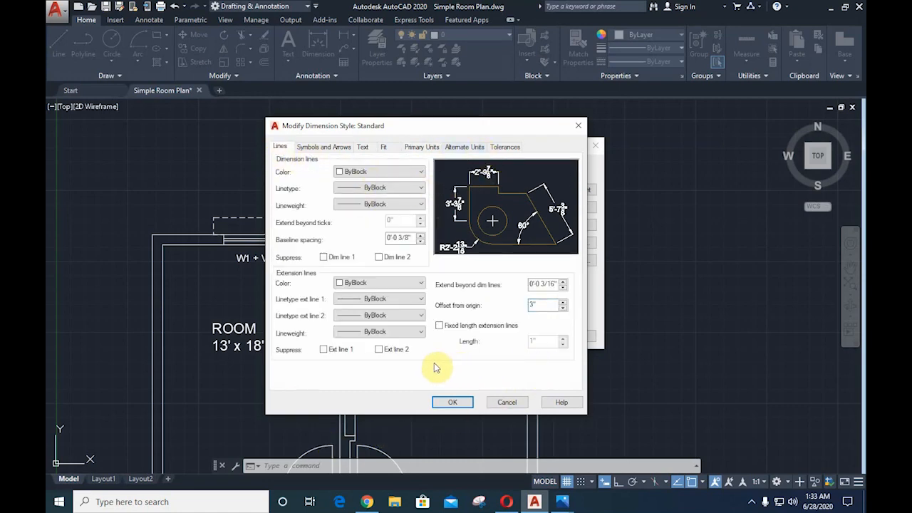
click(454, 402)
click(543, 341)
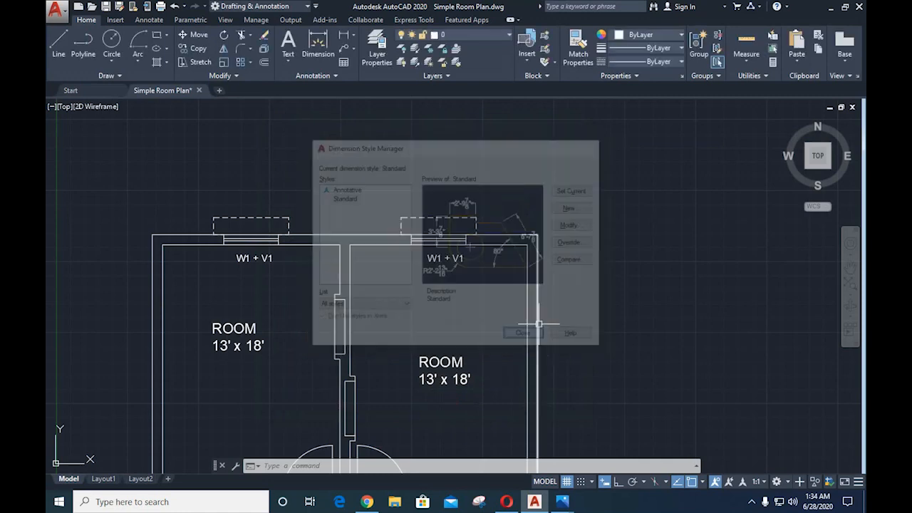
- Add an overall linear dimension between the rear wall's outer corners, placed above the dashed window sunshades
middle_drag(584, 238, 590, 295)
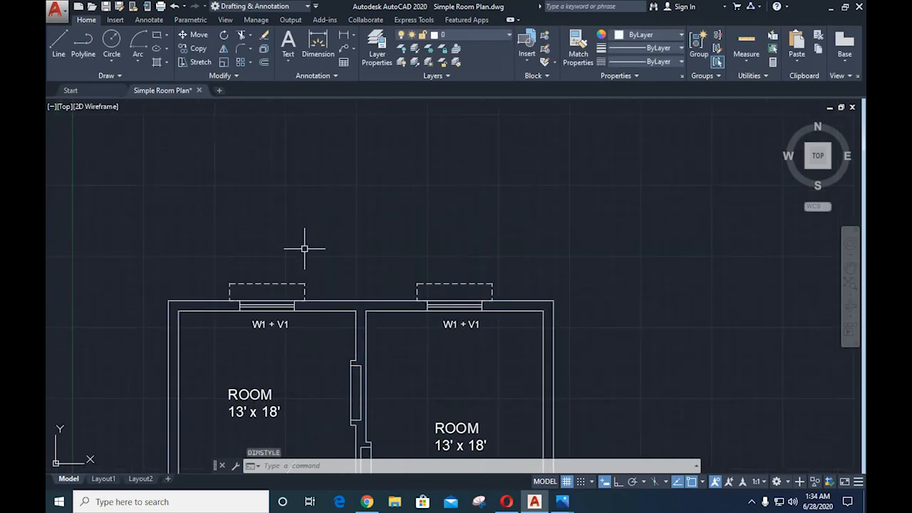
text(LI)
key(Return)
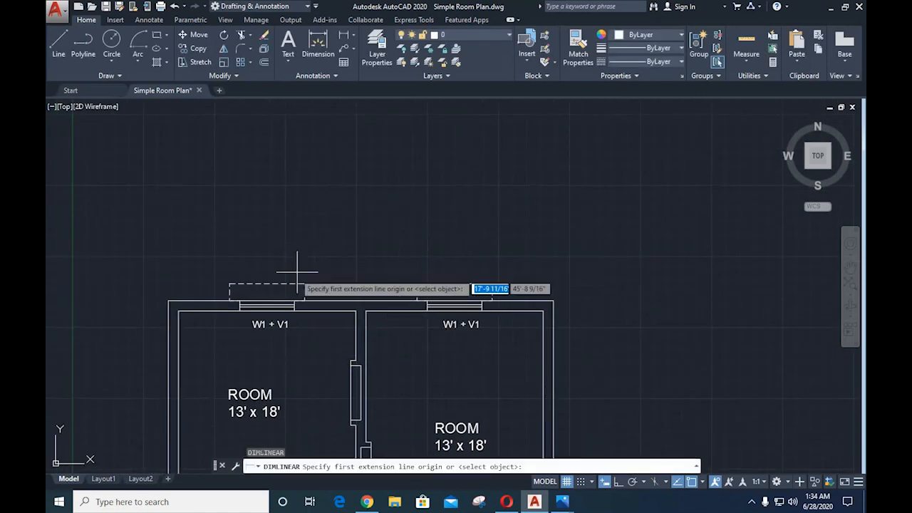
click(168, 300)
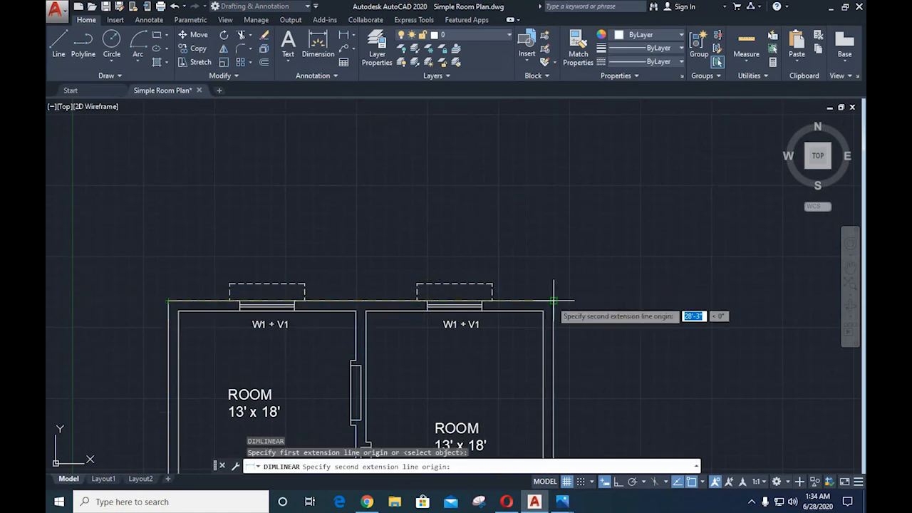
click(554, 301)
click(411, 238)
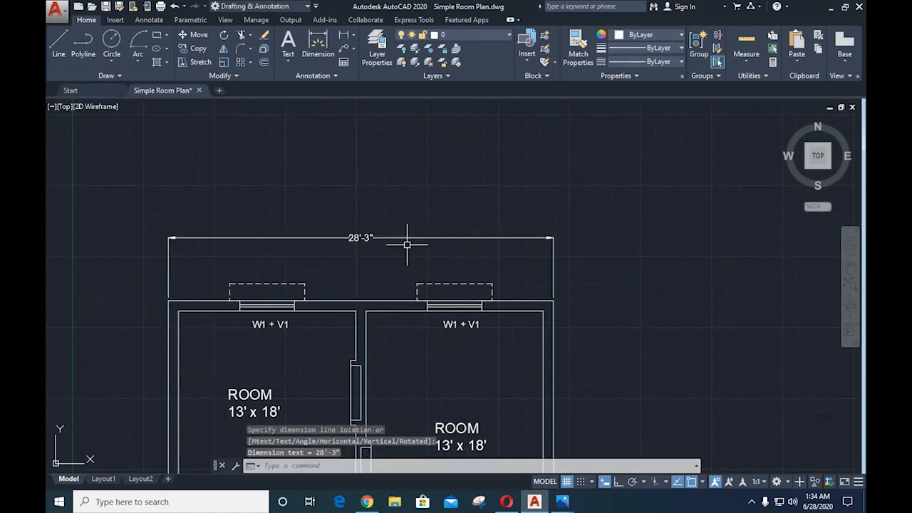
key(Escape)
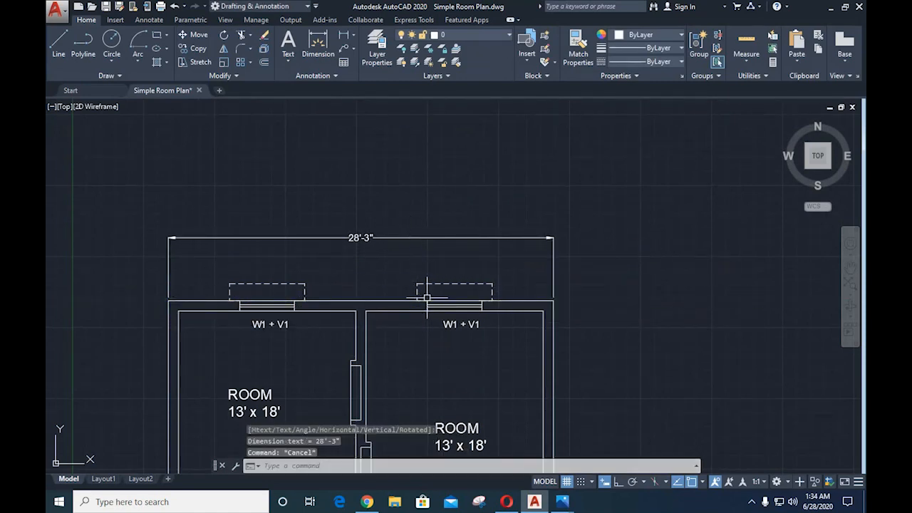
- Check the rear-wall dimensions on the Photos reference plan and dimension the central partition's thickness in AutoCAD, below the overall dimension
click(557, 506)
click(494, 436)
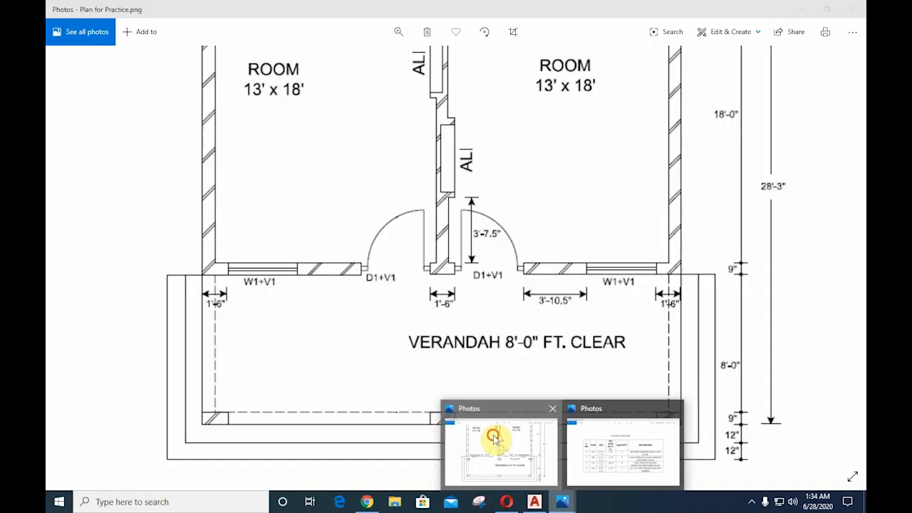
drag(504, 144, 492, 497)
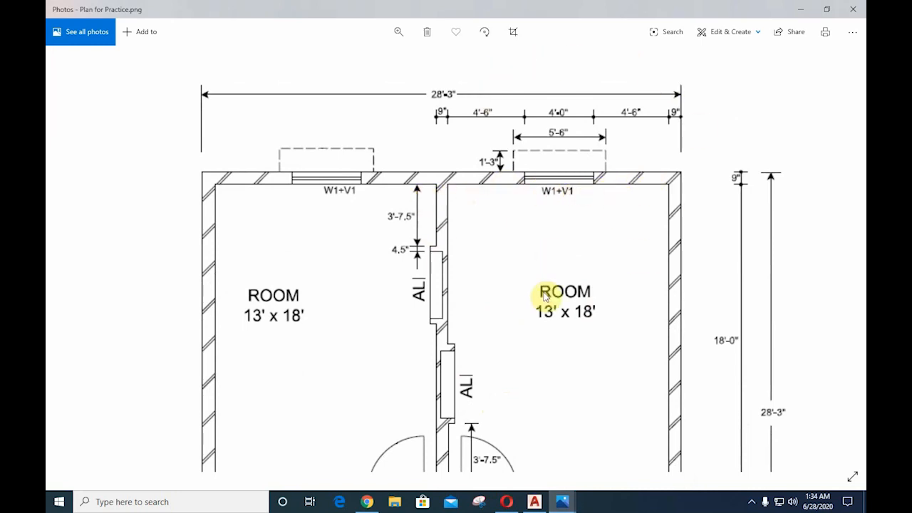
click(539, 503)
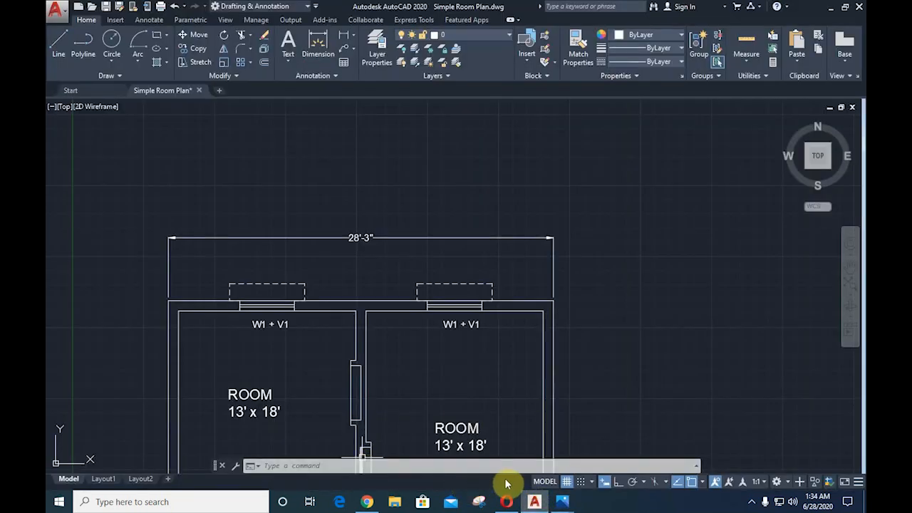
text(DL)
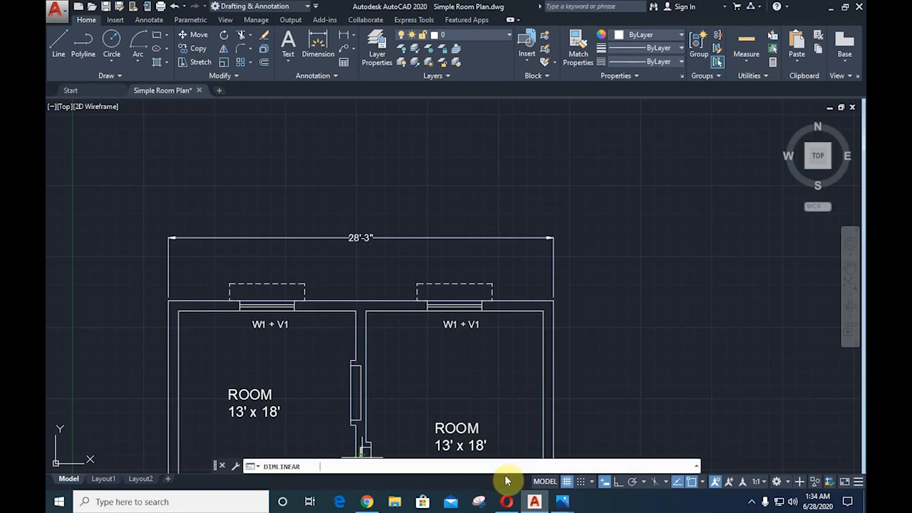
key(Return)
click(355, 311)
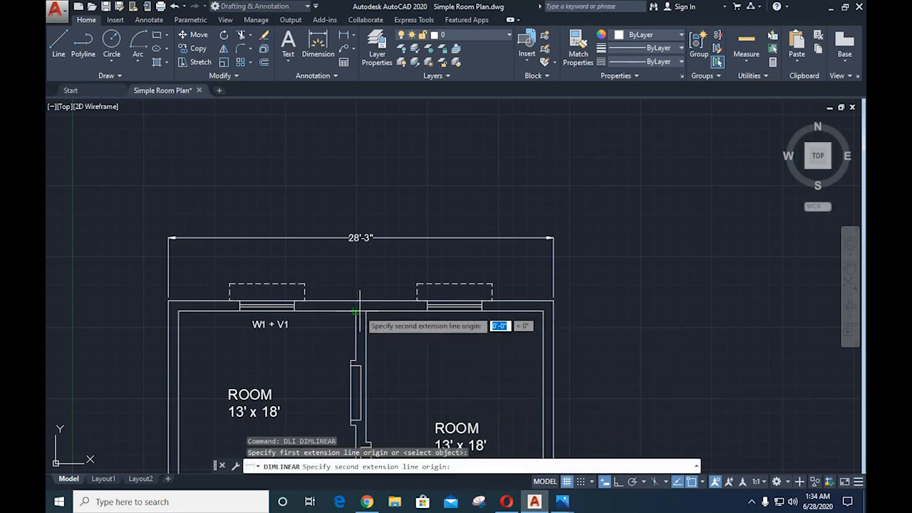
click(365, 311)
click(369, 265)
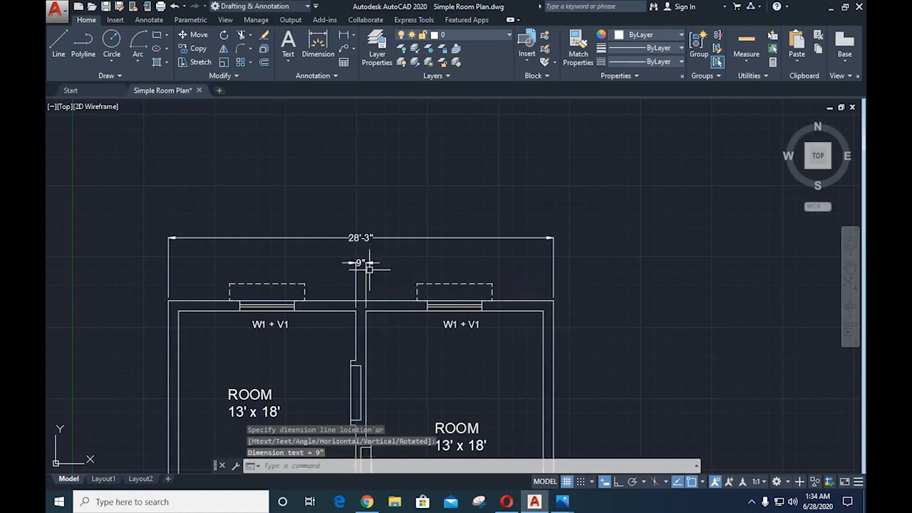
- Continue the partition dimension along the right room's rear wall through both window edges and the side wall's inner and outer faces
scroll(361, 289, up, 2)
click(369, 245)
mouse_move(369, 245)
click(411, 275)
click(467, 306)
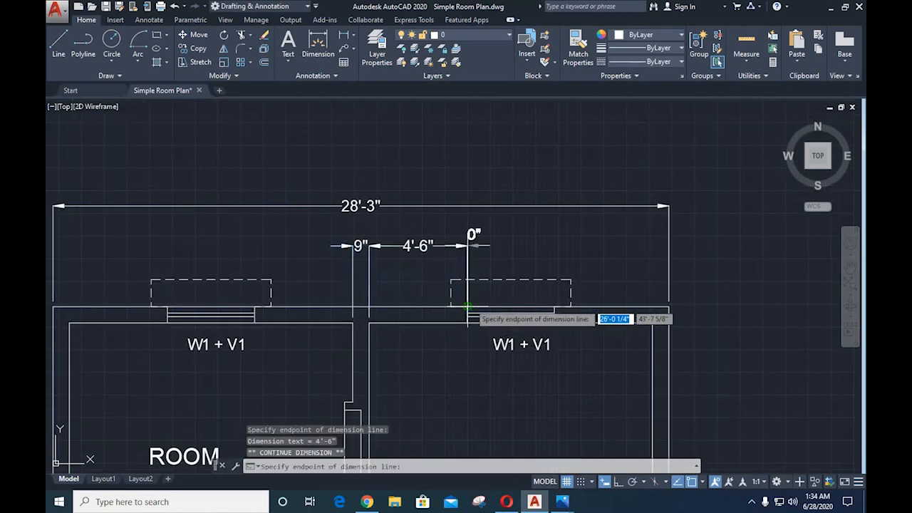
click(554, 306)
click(652, 306)
click(668, 307)
key(Escape)
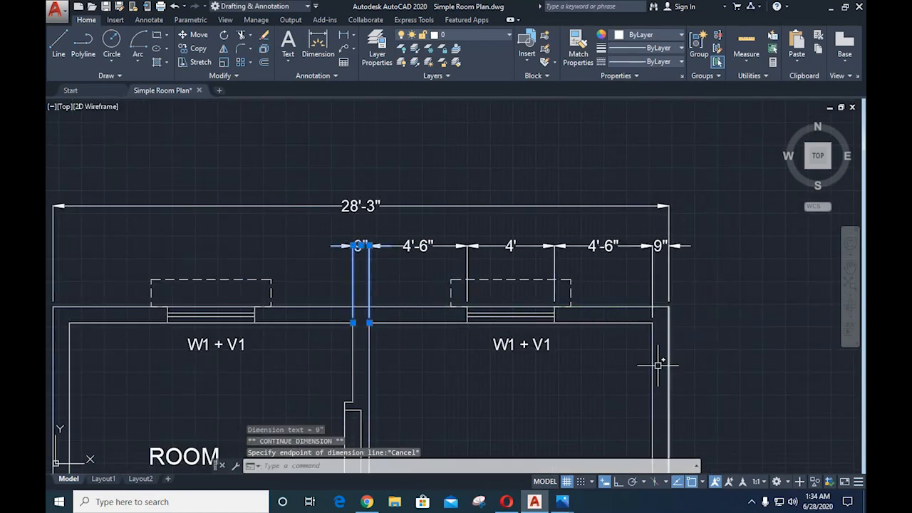
- Check the sunshade dimensions on the Photos reference plan and dimension the right room's dashed sunshade's width and depth in AutoCAD
key(Escape)
click(563, 501)
click(514, 443)
click(538, 501)
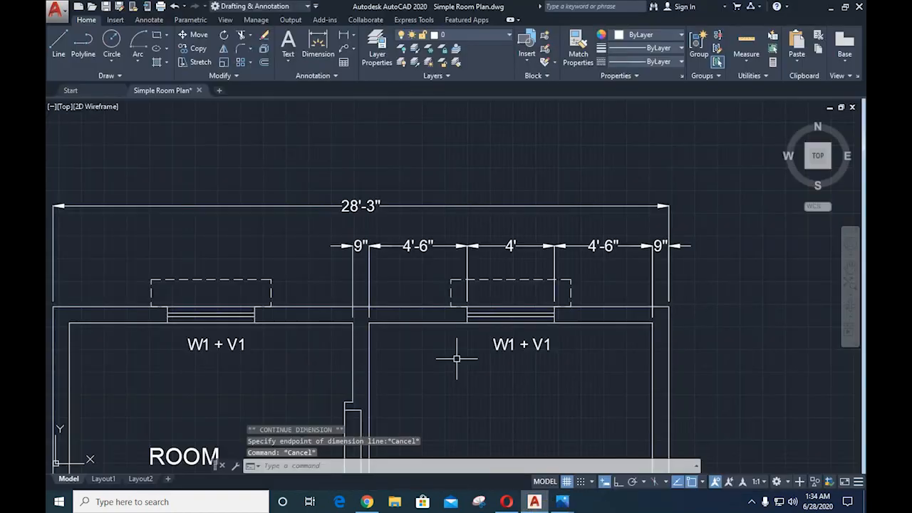
key(Return)
click(571, 279)
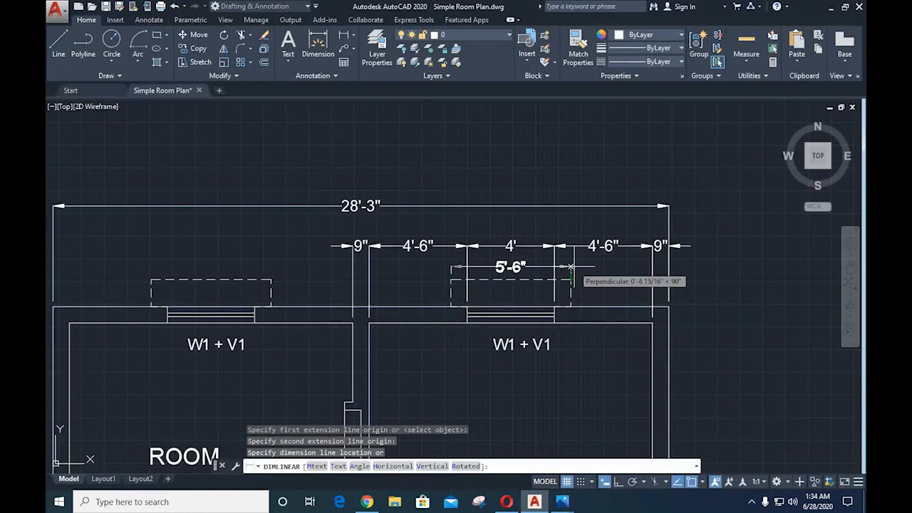
click(451, 279)
- Check the side dimensions on the Photos reference plan and add an overall vertical dimension in AutoCAD, from rear wall to verandah front, right of the plan
click(562, 501)
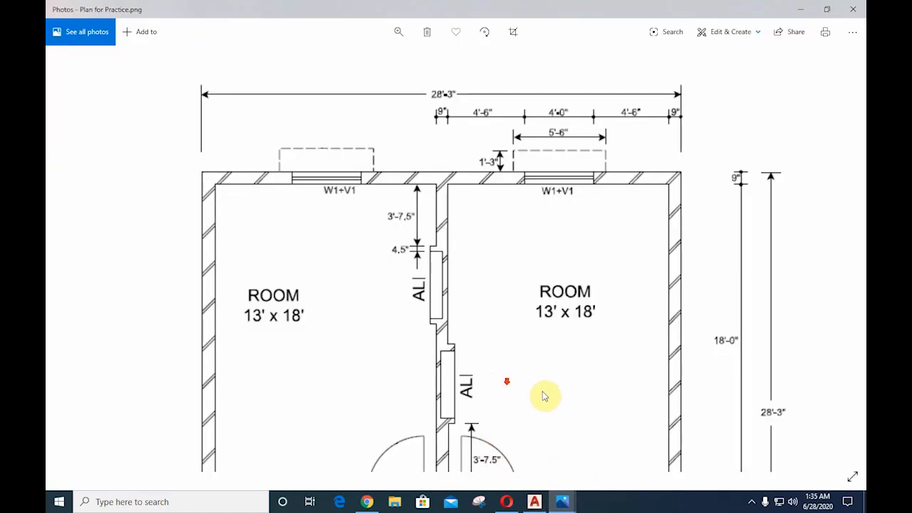
scroll(814, 268, down, 3)
scroll(350, 65, down, 3)
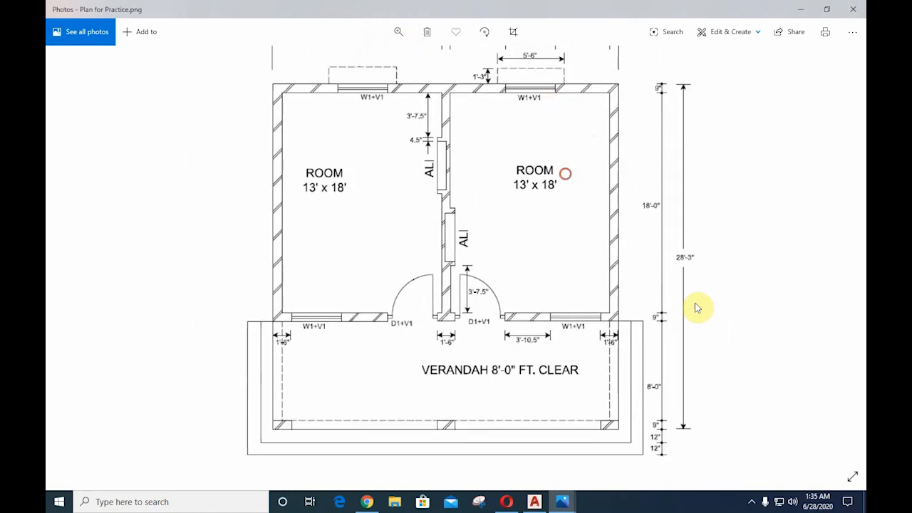
click(534, 502)
scroll(489, 275, down, 4)
text(dli)
key(Return)
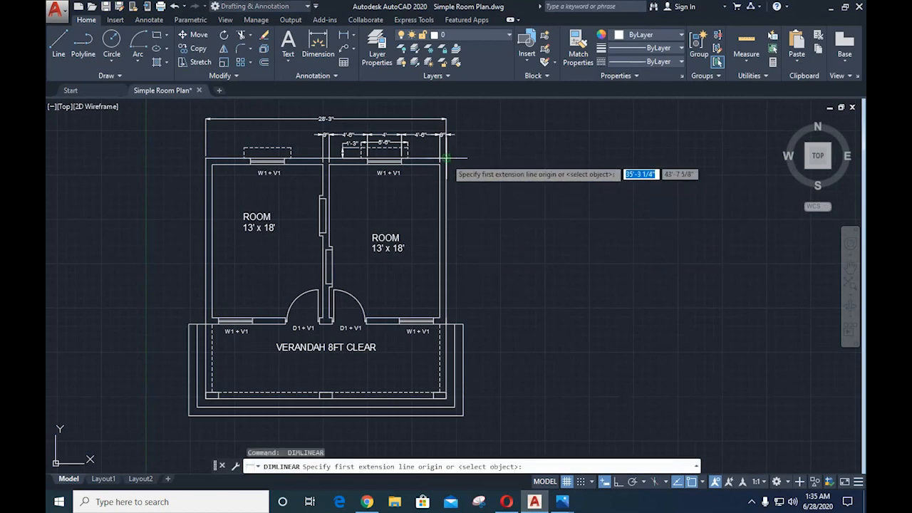
click(446, 158)
click(446, 397)
click(545, 329)
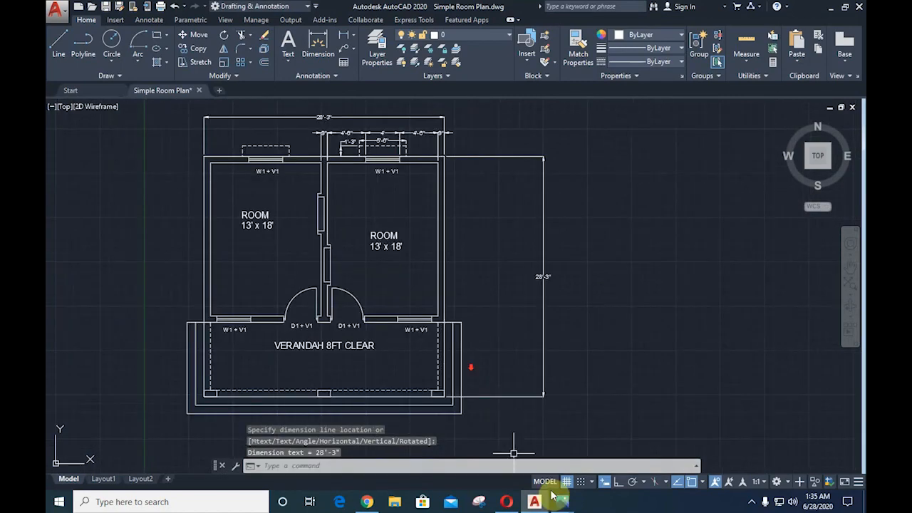
key(space)
scroll(441, 171, up, 4)
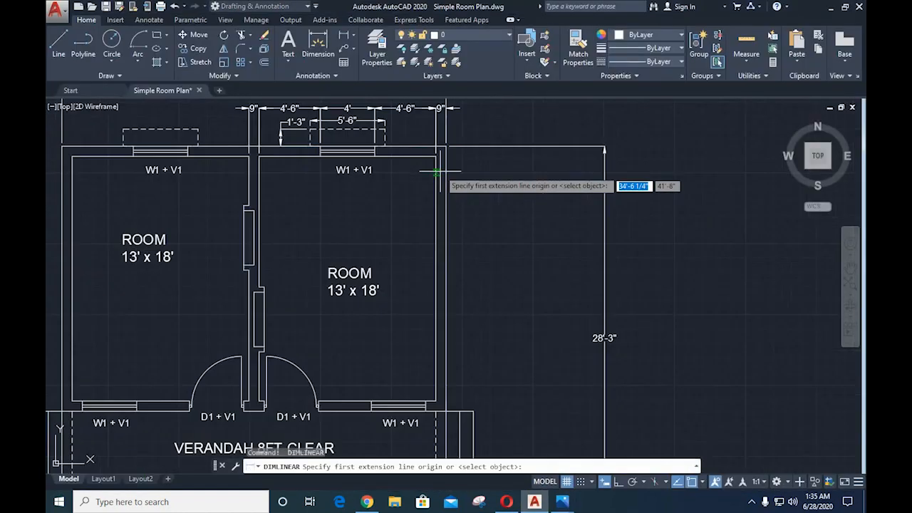
click(449, 131)
click(433, 148)
key(Escape)
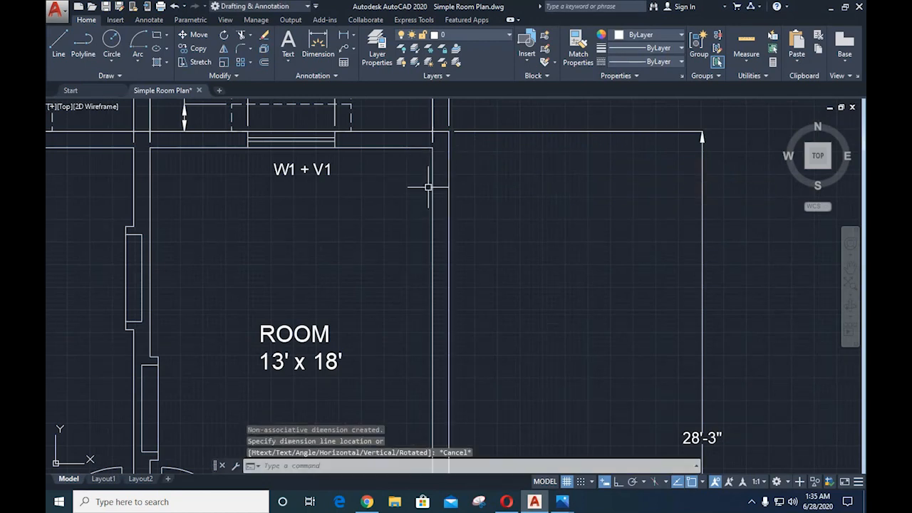
- Try to dimension the rear wall's thickness from its outer right corner to the room's inner corner, and undo the placed dimension
text(dli)
key(Return)
click(449, 132)
click(433, 147)
scroll(513, 326, down, 6)
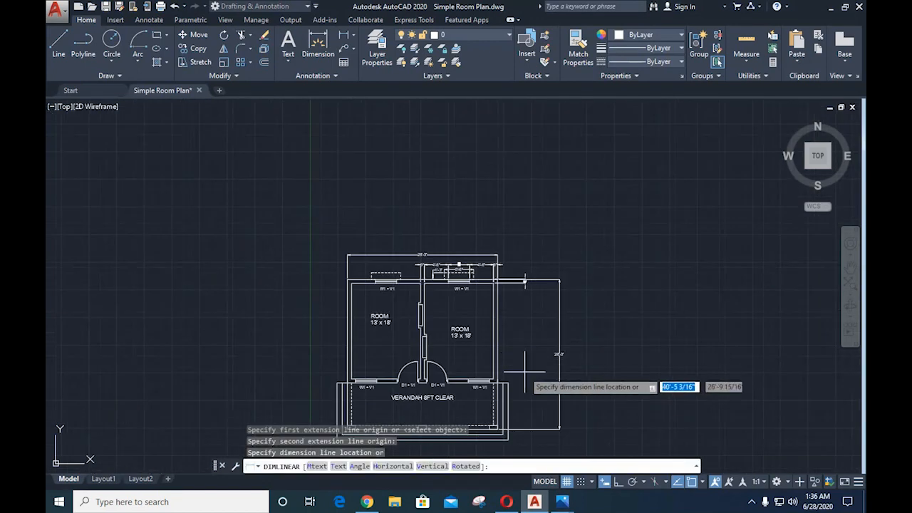
scroll(512, 388, up, 4)
click(473, 362)
scroll(515, 262, down, 2)
key(ctrl+z)
key(ctrl+z)
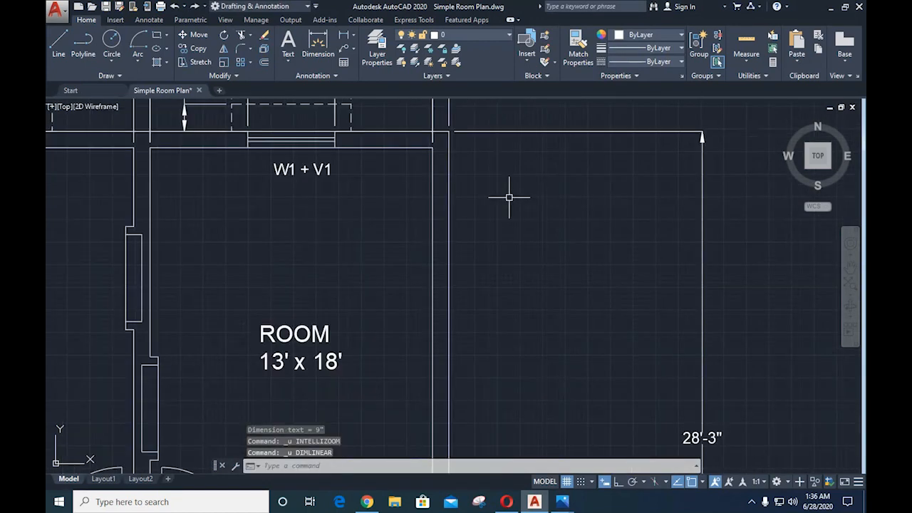
- Dimension the rear wall's thickness in line with the right side wall's inner face, placed between the plan and the overall vertical dimension
text(dli)
key(Return)
click(433, 131)
click(432, 148)
click(652, 146)
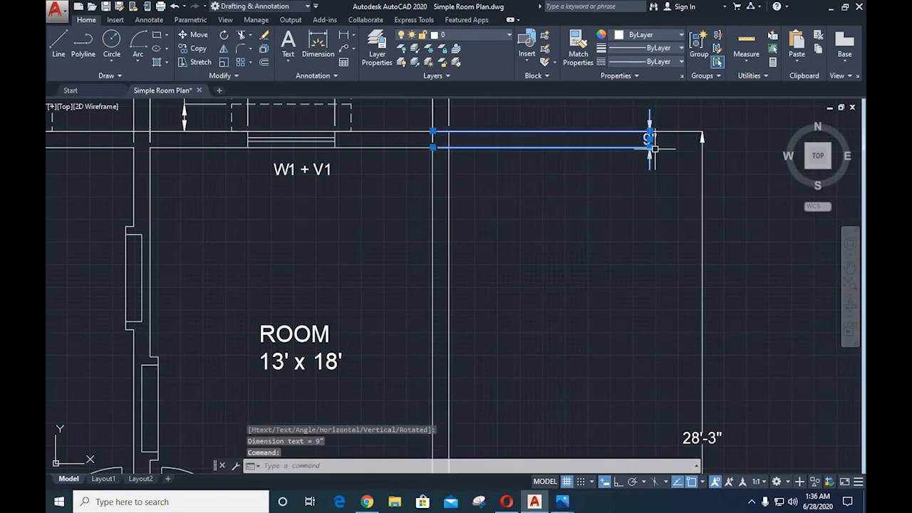
- Continue the rear-wall thickness dimension downward through both front wall faces and the inner and outer faces of the verandah's front pillar
mouse_move(650, 149)
click(695, 194)
scroll(567, 257, down, 4)
scroll(554, 307, up, 6)
click(405, 203)
click(447, 246)
scroll(450, 248, down, 2)
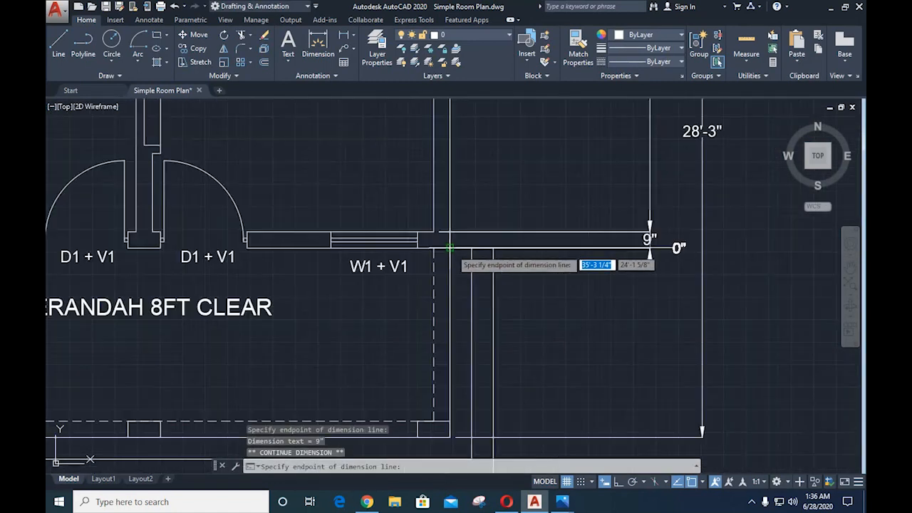
click(450, 421)
click(449, 437)
key(Escape)
scroll(539, 367, down, 4)
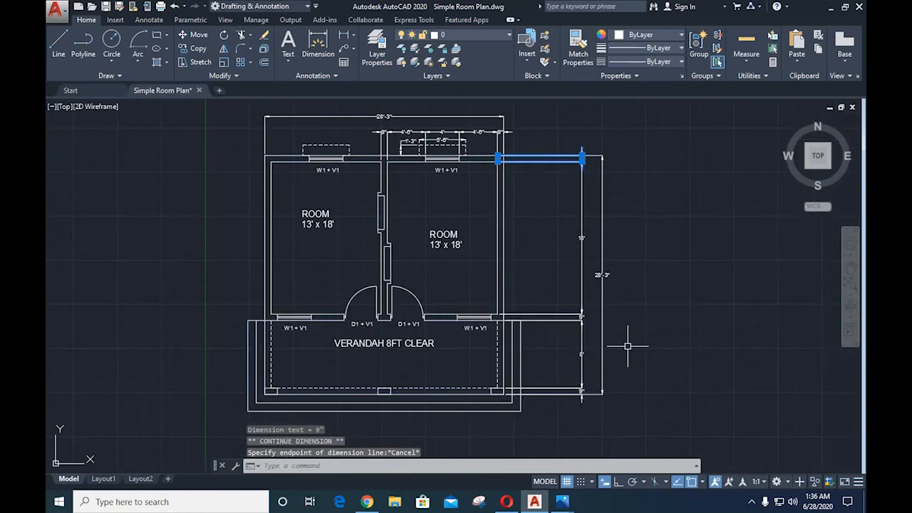
- Check the Photos reference plan and continue the vertical dimension chain in AutoCAD from the verandah front to both outer step edges
click(562, 501)
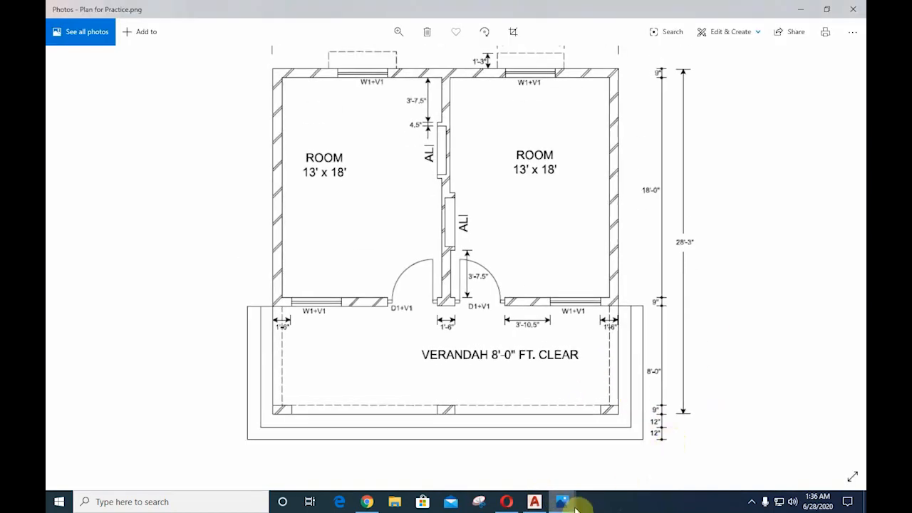
click(534, 502)
click(582, 449)
scroll(569, 407, up, 5)
click(606, 376)
mouse_move(606, 384)
click(664, 432)
click(429, 406)
click(449, 427)
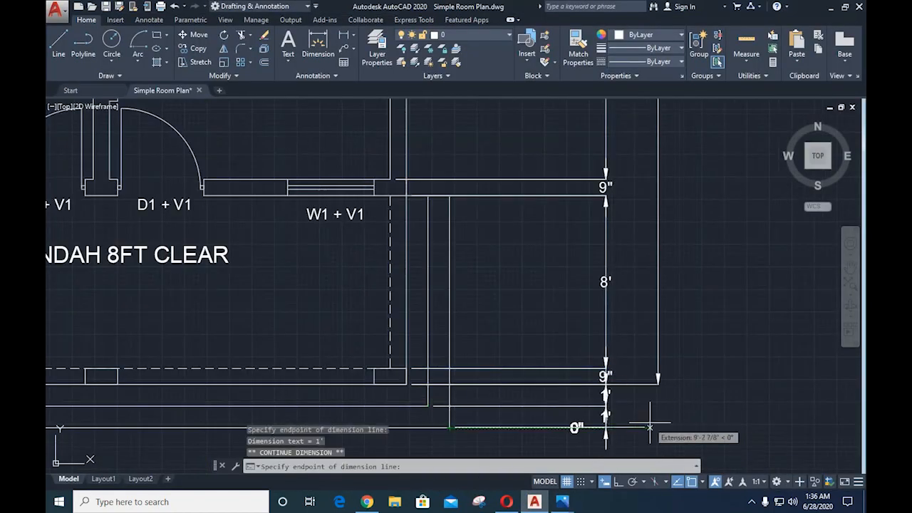
key(Escape)
- Move the outermost step's 1' dimension text to the right of its dimension line
scroll(623, 433, up, 4)
click(576, 397)
click(574, 388)
click(639, 390)
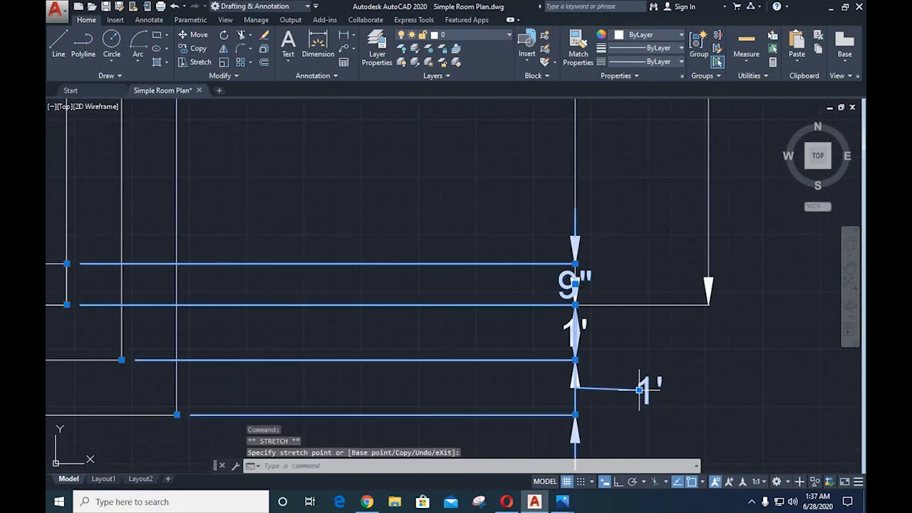
key(Escape)
key(Escape)
- Move the inner step's 1' dimension text to the right, roughly above the outermost step's dimension text
click(575, 316)
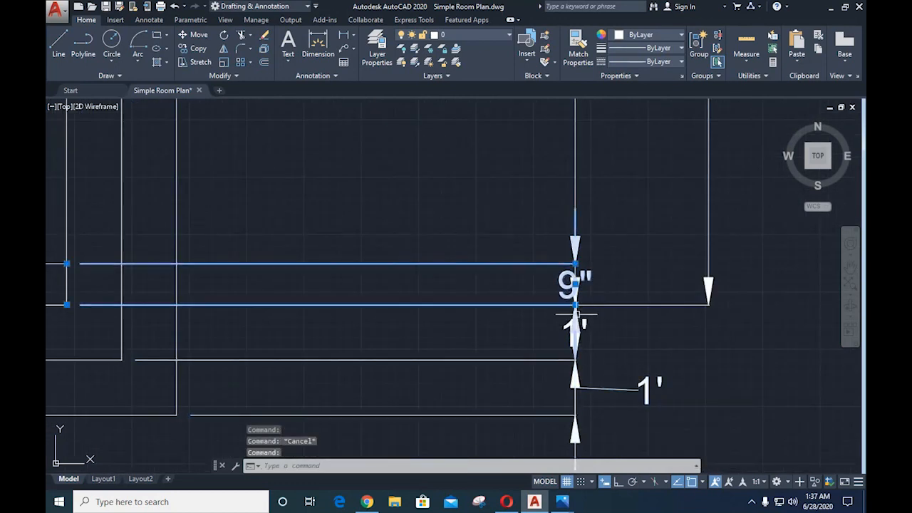
key(Escape)
scroll(584, 352, up, 3)
click(695, 292)
click(558, 267)
scroll(548, 283, down, 1)
click(547, 276)
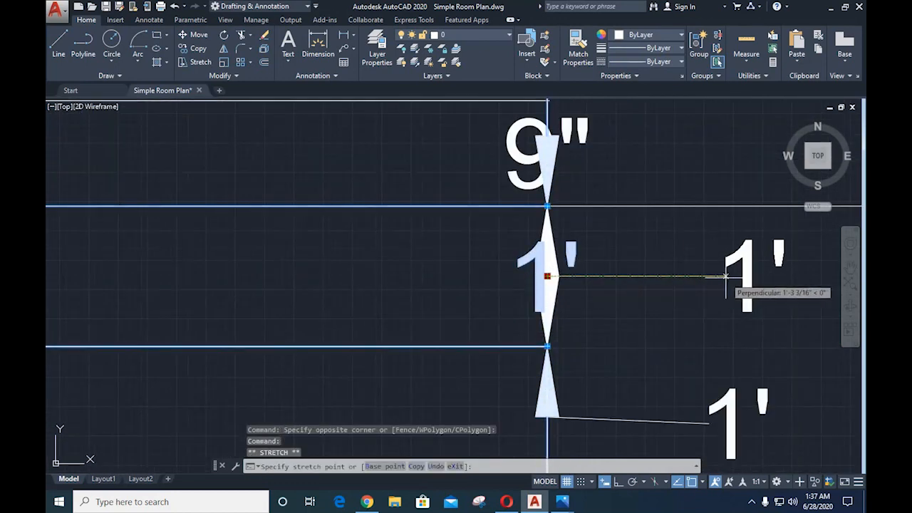
click(723, 276)
key(Escape)
- Move the verandah front pillar's 9" dimension text to the right, above the two 1' step texts
scroll(702, 367, down, 5)
scroll(527, 347, down, 2)
middle_drag(380, 302, 478, 341)
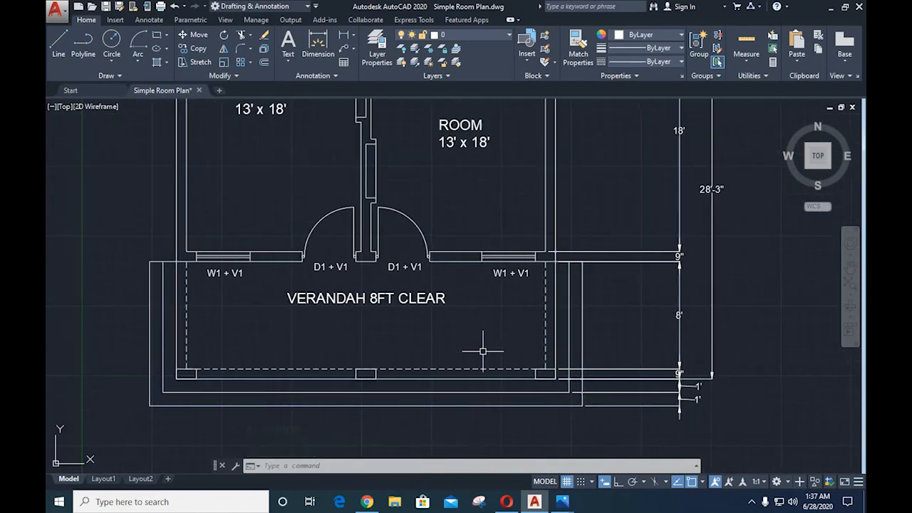
scroll(666, 370, up, 3)
middle_drag(765, 318, 460, 386)
scroll(460, 386, down, 2)
scroll(465, 386, up, 5)
click(434, 356)
click(433, 356)
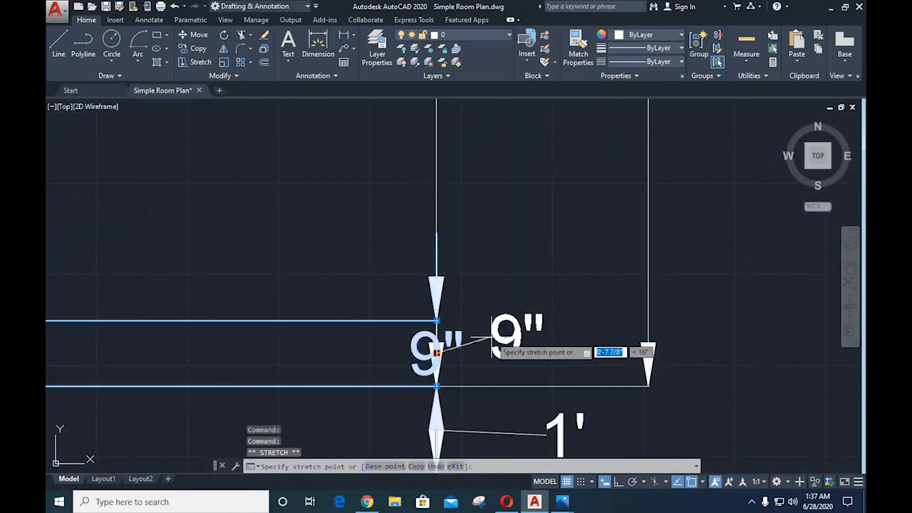
click(546, 330)
key(Escape)
- Check the front wall on the Photos reference plan and dimension the left outer corner to the window edge in AutoCAD, below the wall
scroll(468, 417, down, 6)
middle_drag(334, 322, 582, 321)
click(562, 501)
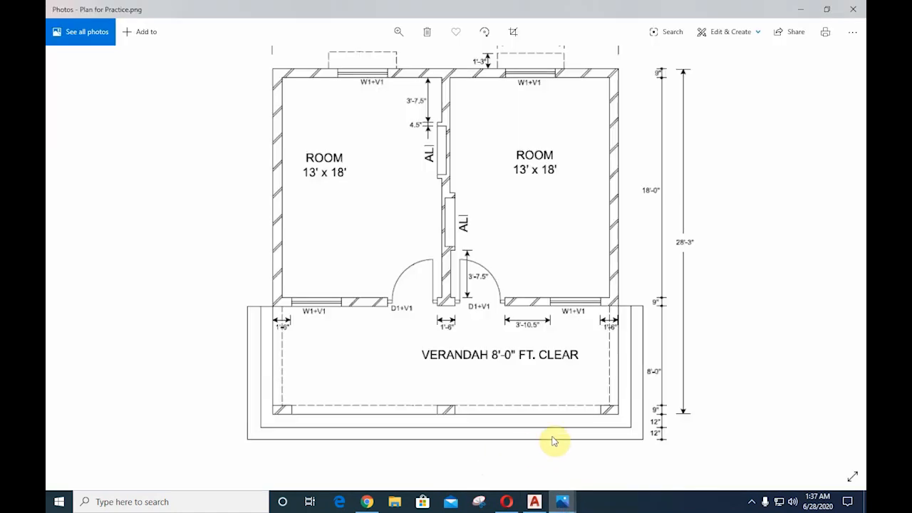
click(536, 502)
key(space)
scroll(131, 297, up, 4)
click(138, 144)
click(188, 144)
click(191, 203)
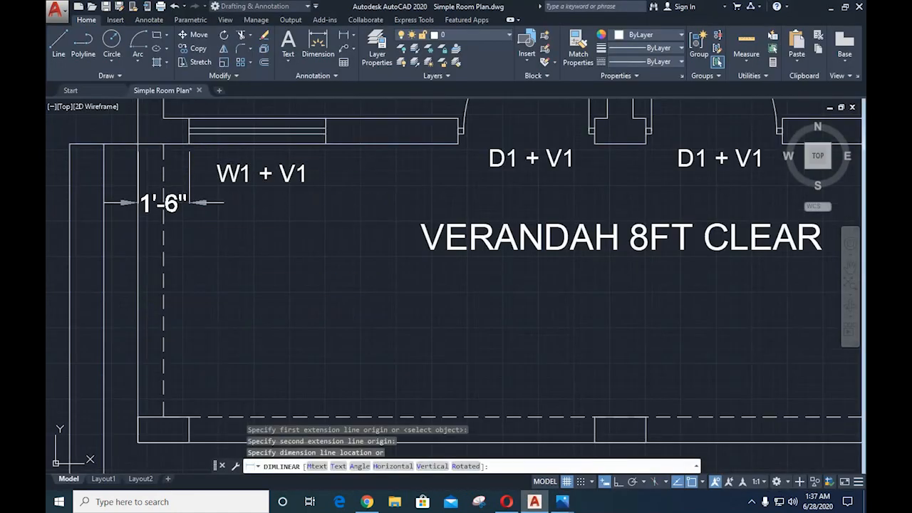
- Dimension the width of the central wall pier between the two doors, aligned with the left corner dimension
key(space)
click(594, 144)
click(646, 144)
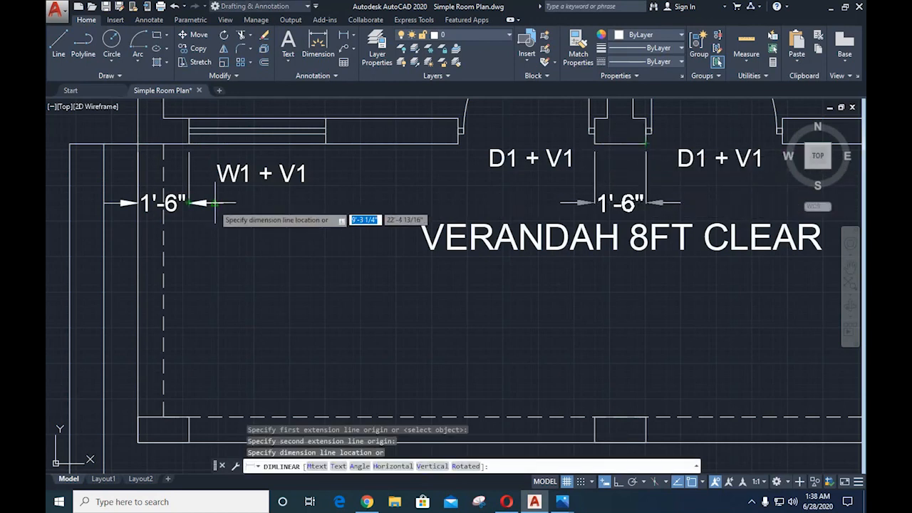
click(212, 204)
- Dimension the front wall segment between the right door and the right window, placed below the wall
scroll(214, 207, down, 2)
middle_drag(504, 253, 470, 281)
scroll(431, 233, up, 1)
key(space)
click(377, 193)
click(460, 193)
click(441, 230)
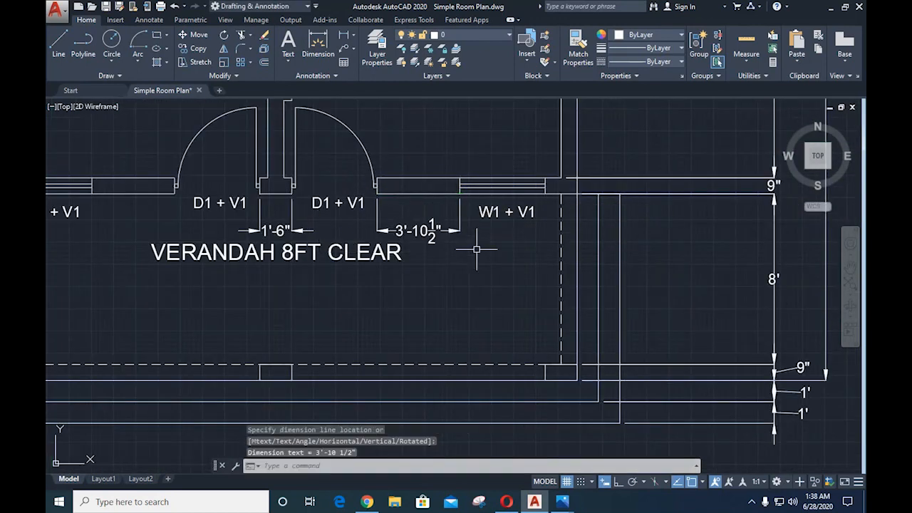
- Dimension the front wall from the right window's edge to the right outer corner, aligned with the neighbouring segment dimension
key(space)
scroll(546, 203, up, 2)
click(546, 176)
click(626, 176)
click(328, 272)
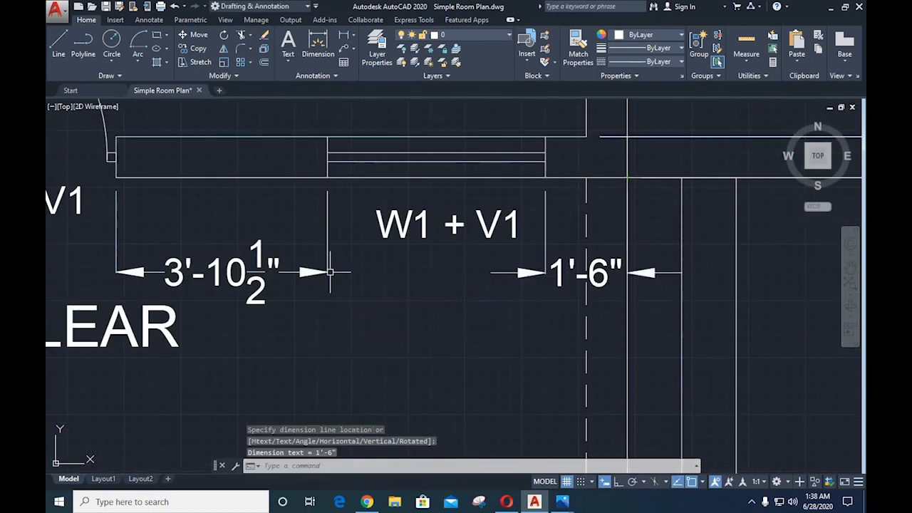
- Add a vertical dimension in the right room from the front wall's inner face to the near end of the almirah projection
scroll(330, 272, down, 4)
middle_drag(318, 206, 490, 304)
scroll(445, 360, up, 1)
scroll(443, 356, up, 2)
key(space)
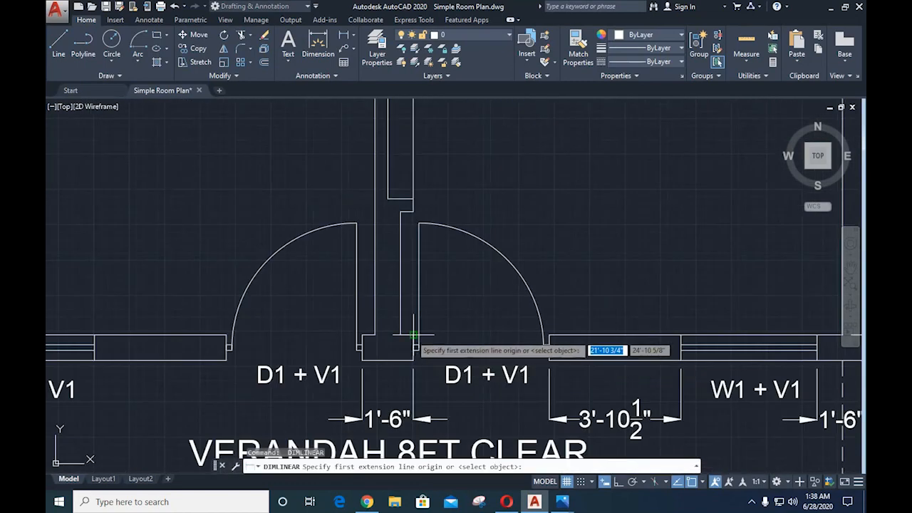
click(416, 335)
click(415, 212)
click(484, 212)
- Continue the right room's vertical dimension through both edges of the almirah recess to the far end of its projection
scroll(476, 210, down, 2)
middle_drag(467, 191, 467, 220)
scroll(467, 220, up, 1)
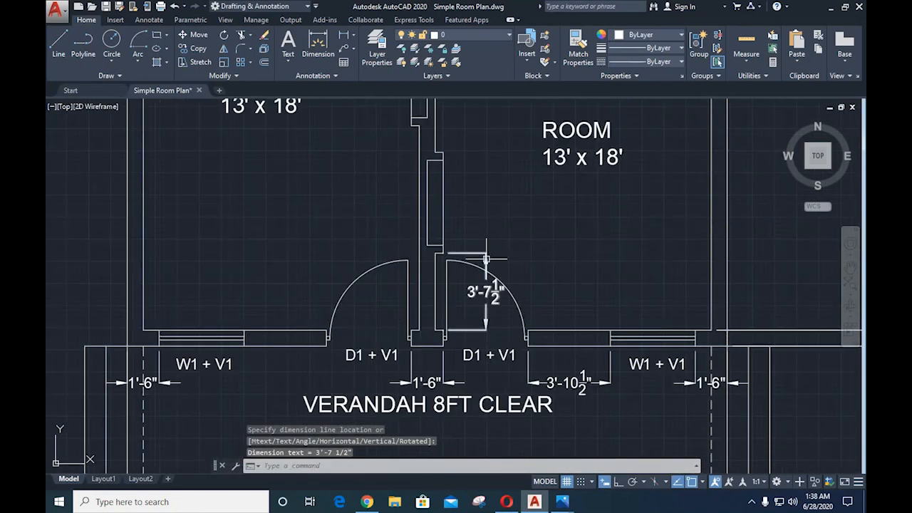
mouse_move(485, 253)
click(545, 279)
click(442, 247)
click(442, 160)
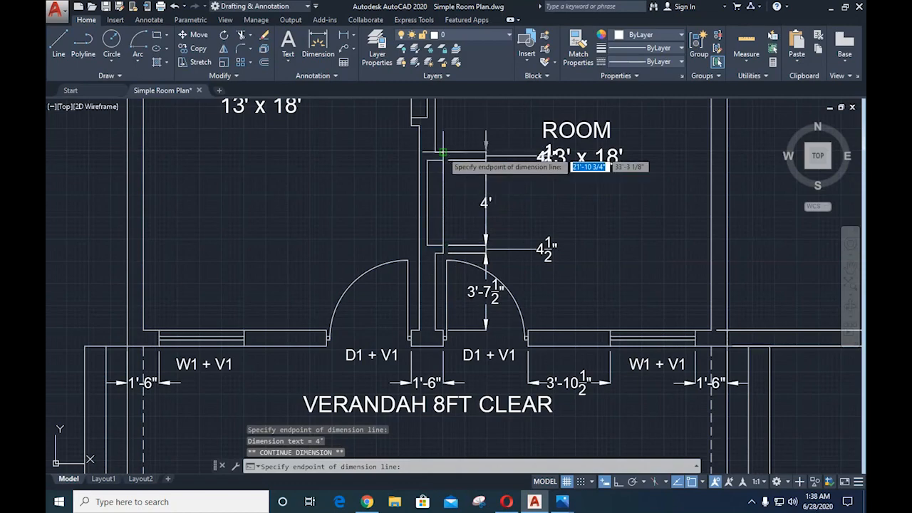
click(442, 153)
scroll(442, 154, down, 3)
scroll(444, 149, up, 3)
middle_drag(451, 140, 454, 275)
key(Escape)
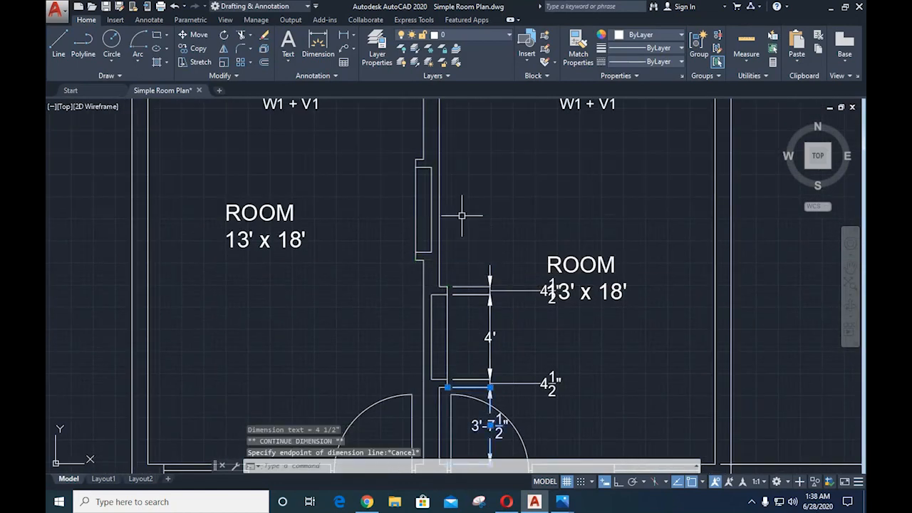
key(Escape)
- Add a vertical dimension in the left room from the rear wall's inner face to the near end of the almirah projection
middle_drag(462, 215, 475, 284)
key(space)
click(436, 151)
click(436, 228)
click(389, 246)
- Continue the left room's vertical dimension through both edges of the almirah recess to the far end of its projection
click(390, 225)
mouse_move(389, 228)
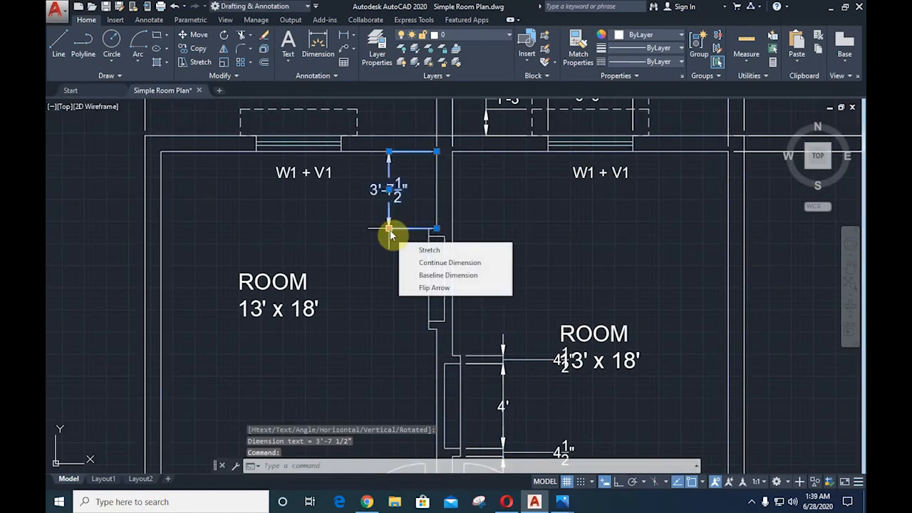
click(449, 263)
click(429, 237)
click(429, 322)
click(428, 329)
key(Escape)
scroll(451, 352, down, 3)
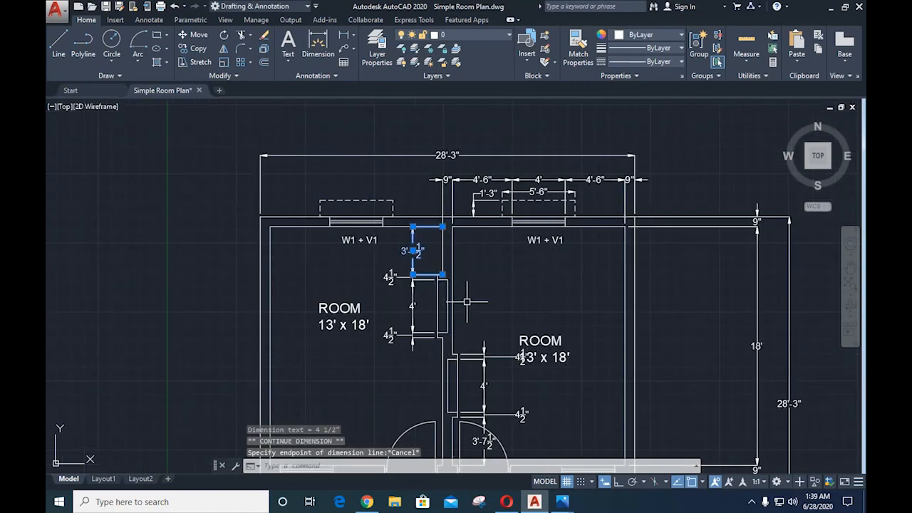
key(Escape)
- Move the upper 4 1/2" dimension text at the right room's almirah toward its dimension line, clear of the room label
middle_drag(499, 354, 483, 300)
scroll(483, 300, up, 4)
click(507, 309)
click(542, 310)
click(501, 309)
key(Escape)
- Move the lower 4 1/2" dimension text at the right room's almirah closer to its dimension line
scroll(494, 365, down, 3)
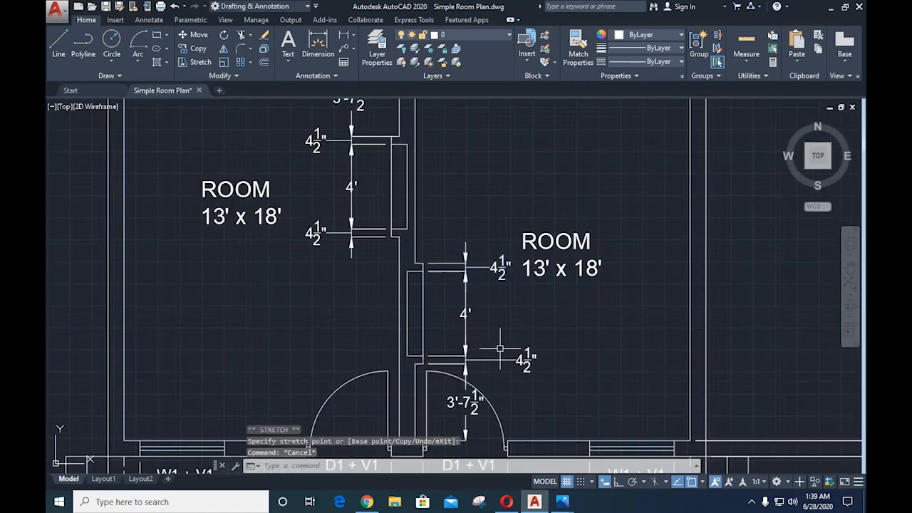
click(502, 360)
click(525, 360)
click(505, 360)
key(Escape)
scroll(476, 336, up, 3)
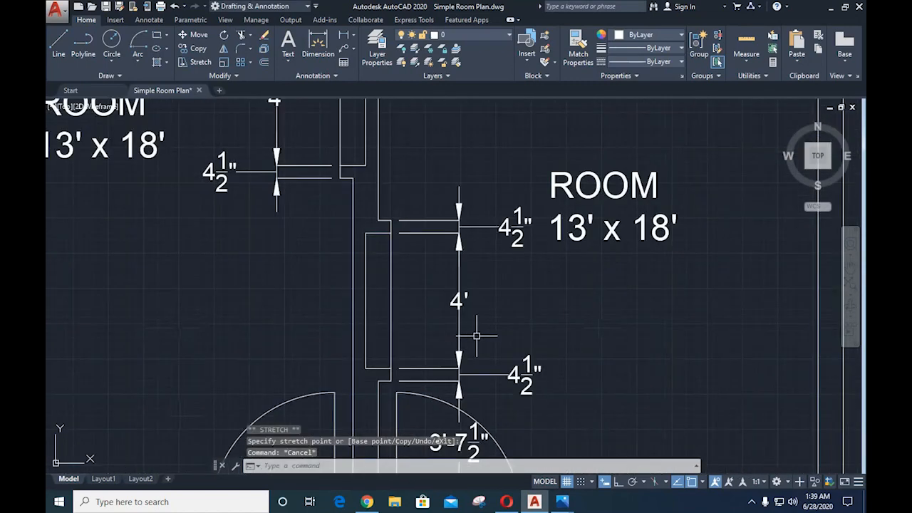
click(458, 306)
click(459, 301)
key(Escape)
key(Escape)
- Move the verandah label down toward the middle of the verandah and shift the right room's label up, clear of its almirah dimensions
scroll(580, 337, down, 4)
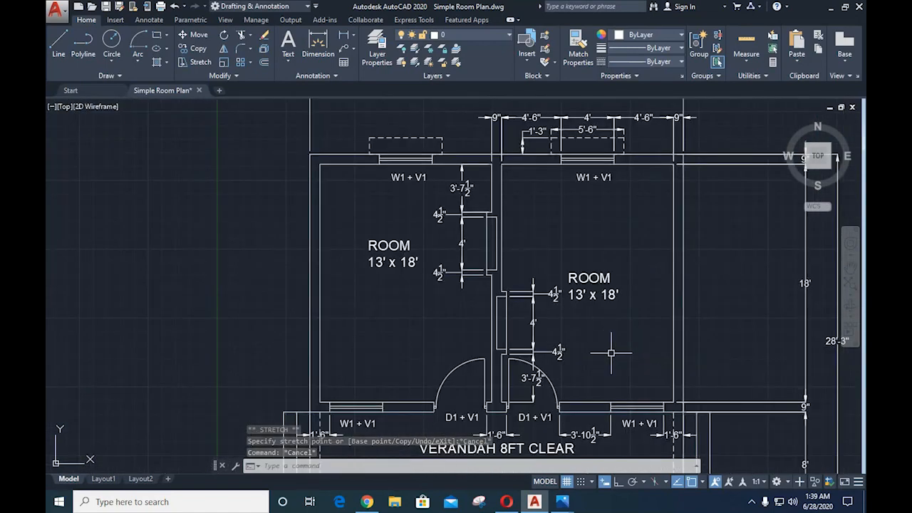
middle_drag(611, 352, 444, 250)
scroll(442, 253, down, 4)
scroll(424, 408, up, 3)
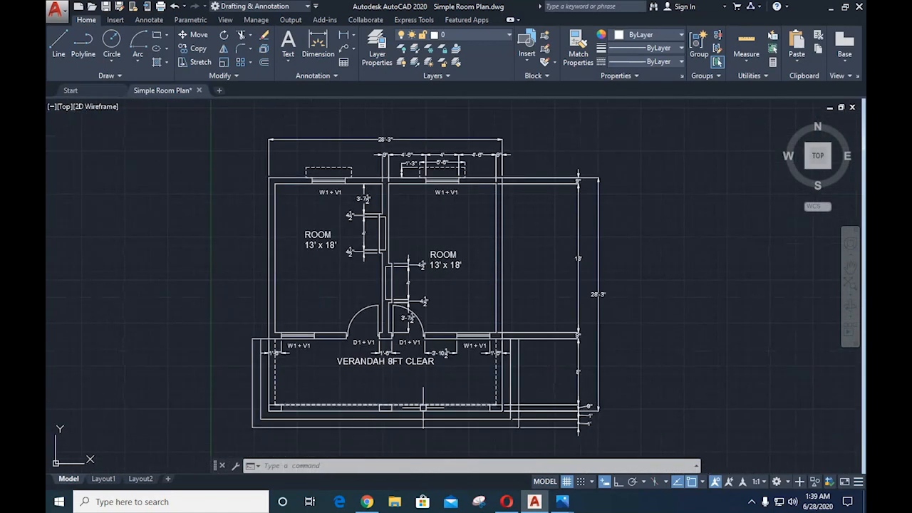
click(383, 362)
click(384, 372)
key(Escape)
drag(442, 250, 440, 228)
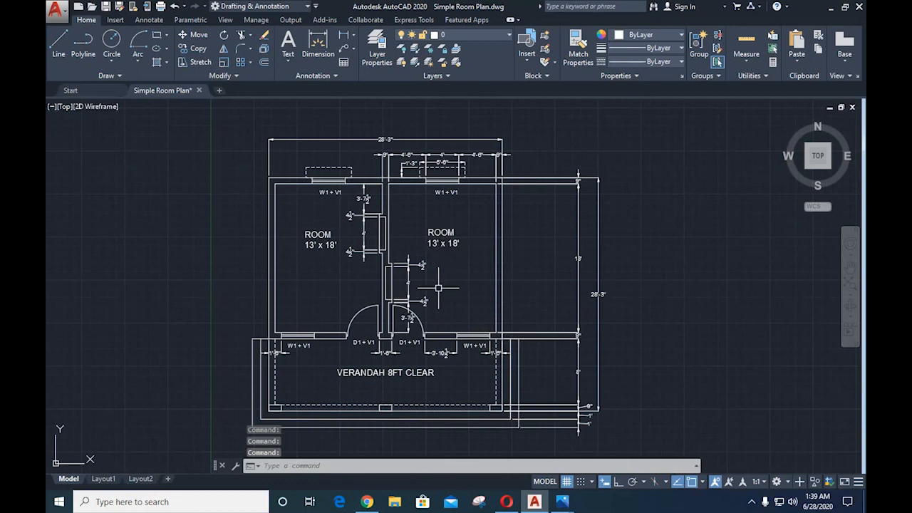
- Move the left room's label down and toward the outer side wall, away from the almirah dimensions
double_click(313, 235)
click(306, 252)
click(310, 243)
drag(313, 244, 300, 266)
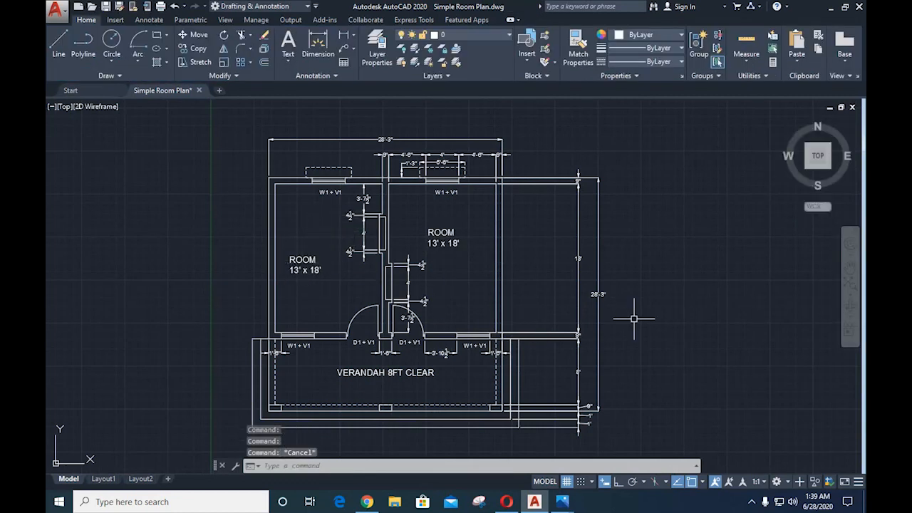
- Switch to the reference image Plan for Practice.png in Photos to examine the wall hatching, and return to the AutoCAD drawing
middle_drag(691, 335, 686, 314)
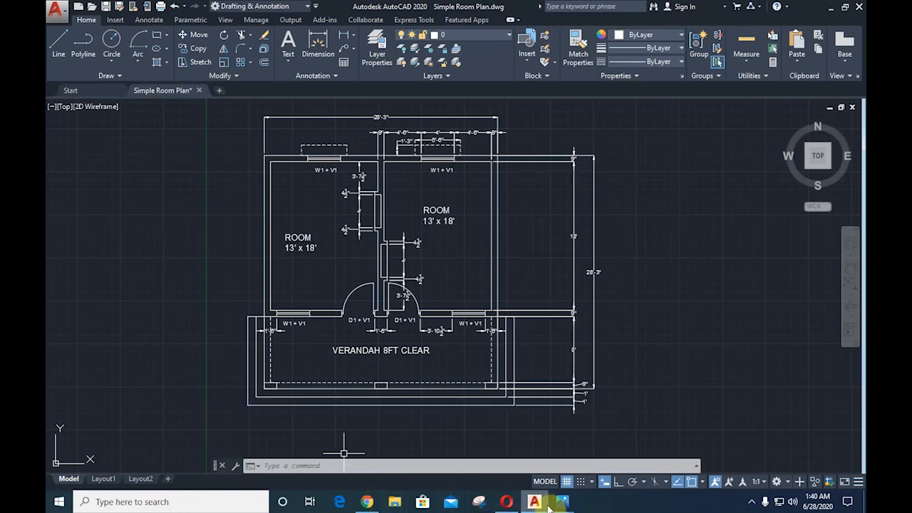
mouse_move(562, 501)
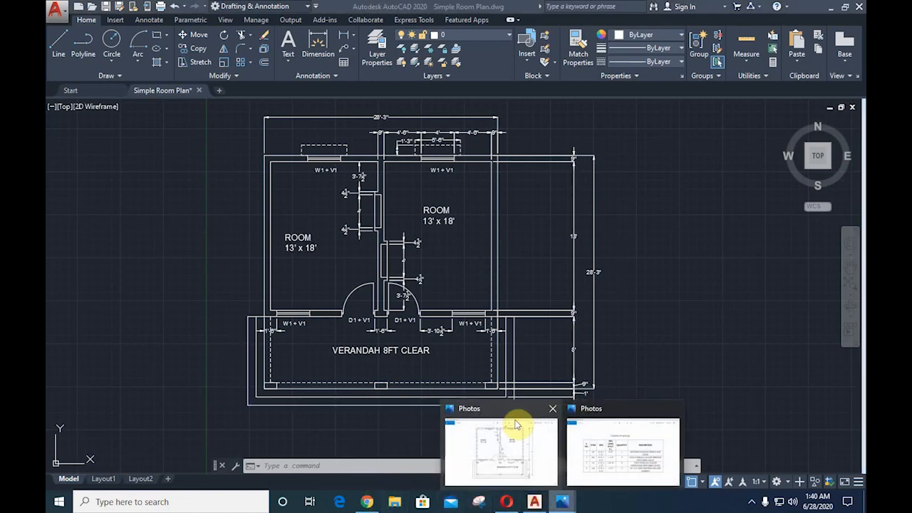
click(520, 424)
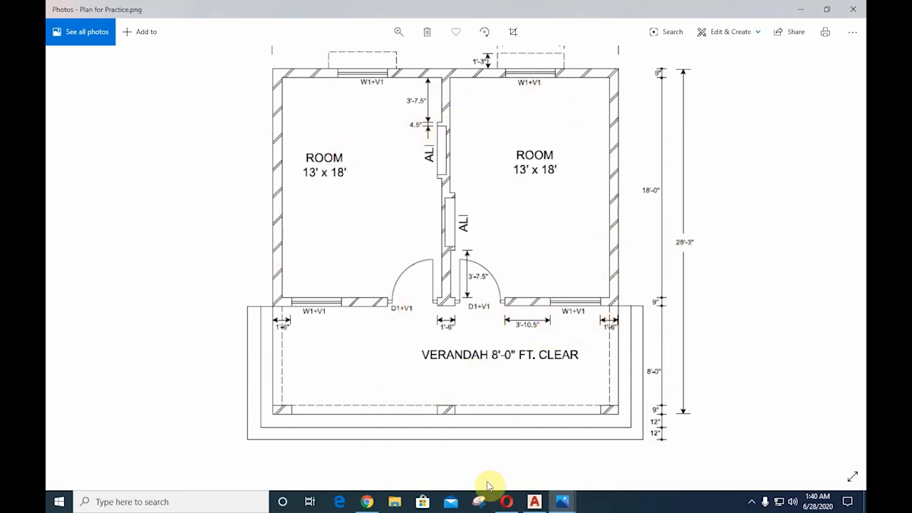
click(534, 501)
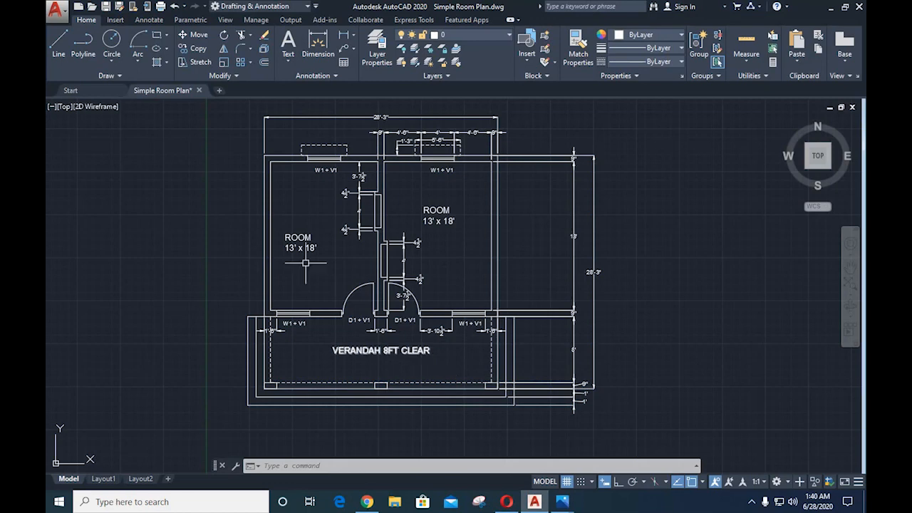
- Hatch the left room's outer side wall, including its rear and front corner returns, with the ANSI32 pattern
click(167, 65)
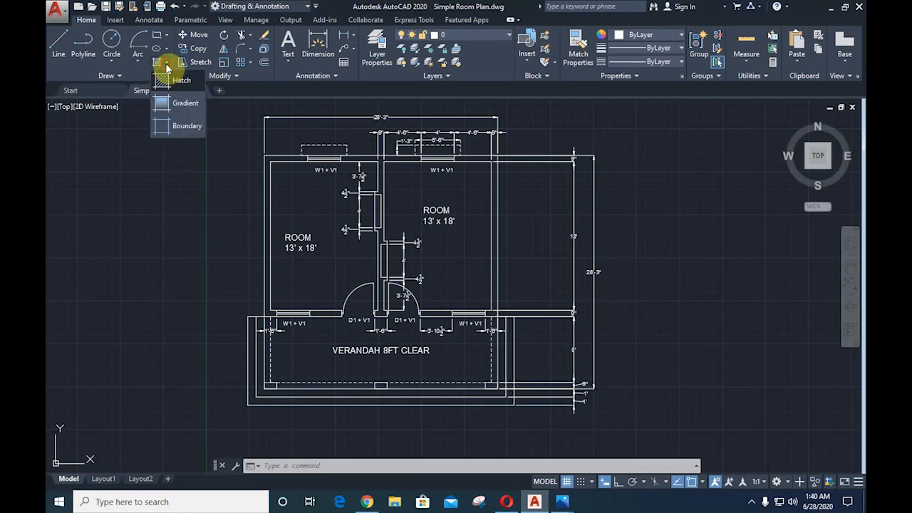
click(181, 83)
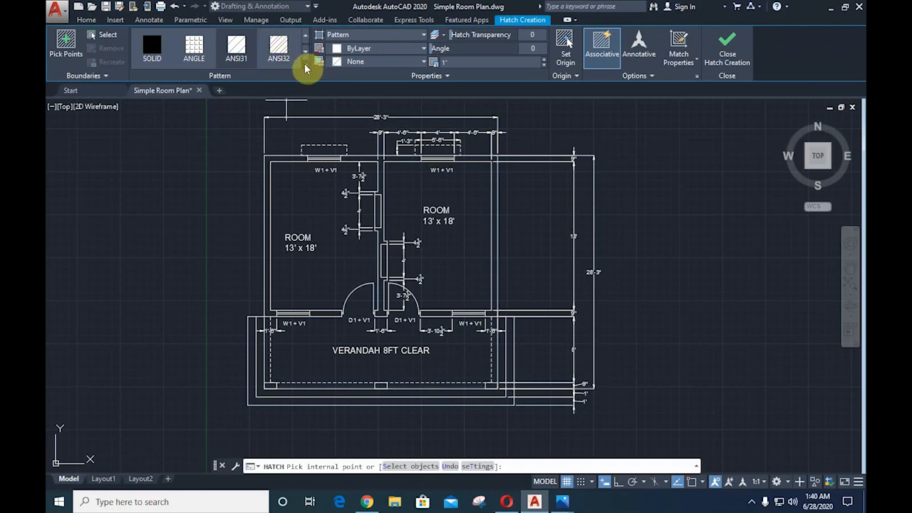
click(305, 57)
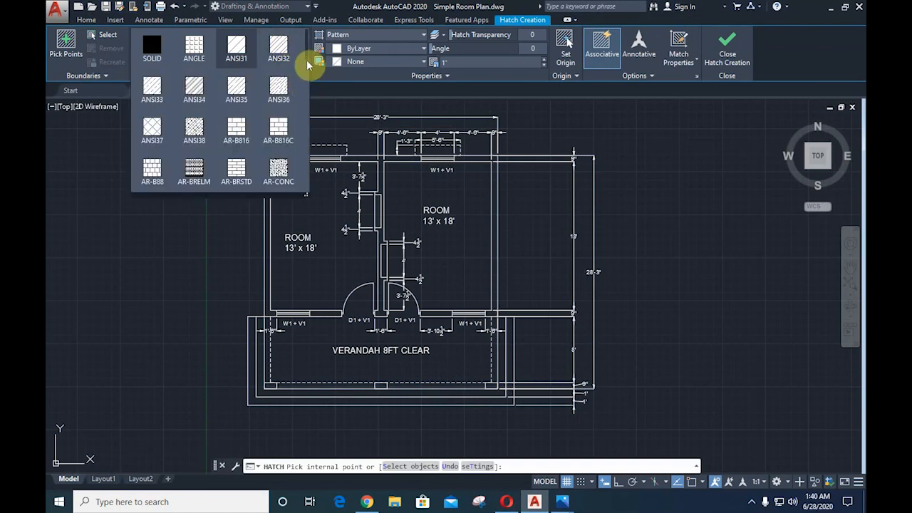
mouse_move(307, 60)
mouse_down()
mouse_move(310, 118)
mouse_move(308, 40)
mouse_up()
click(275, 47)
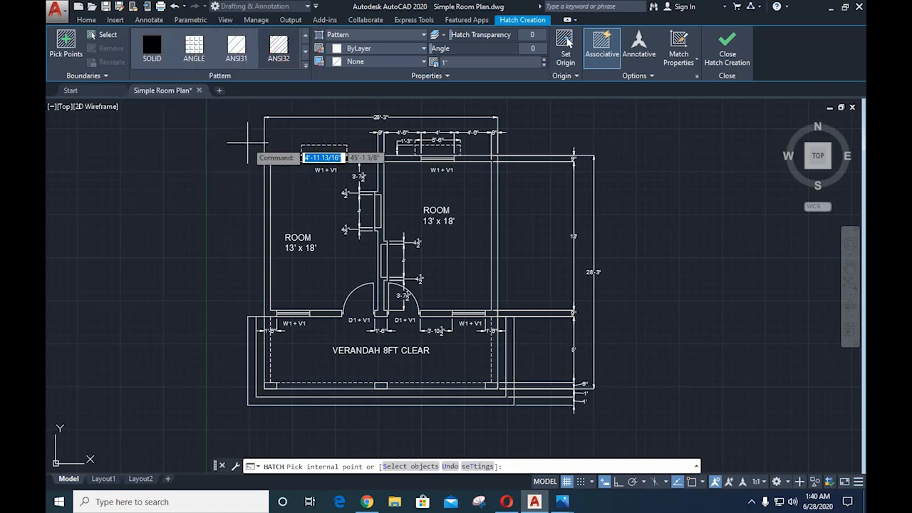
click(267, 175)
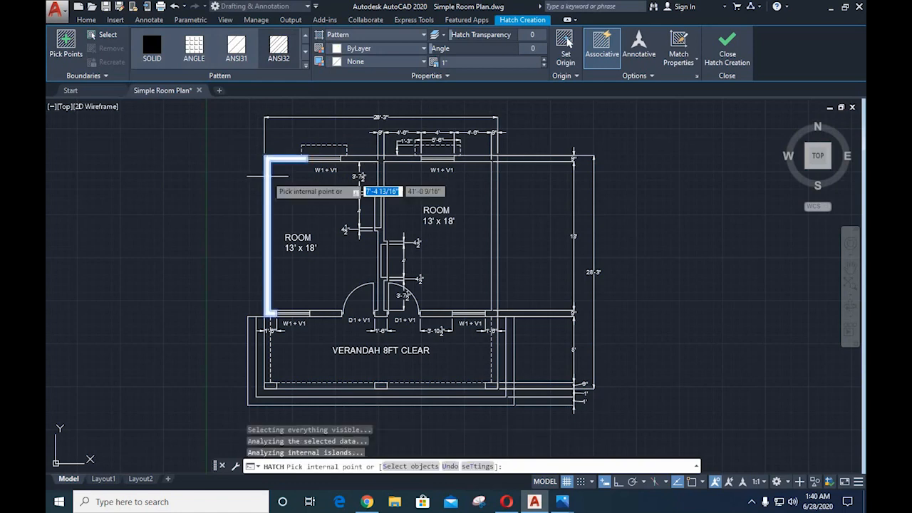
scroll(264, 200, up, 8)
scroll(278, 201, up, 6)
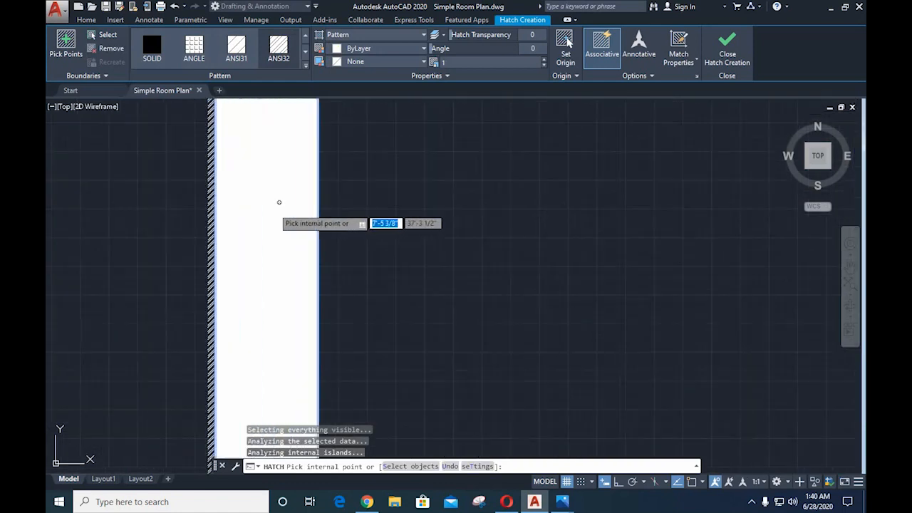
scroll(244, 252, down, 6)
scroll(237, 255, down, 4)
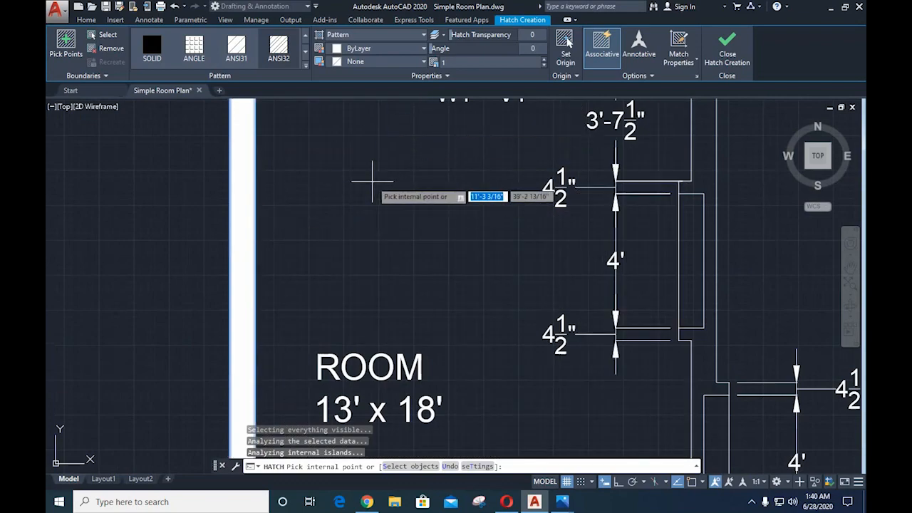
key(Escape)
- Set the scale of the left outer wall's hatch to 40 after trying 30
scroll(255, 224, up, 2)
scroll(255, 224, up, 3)
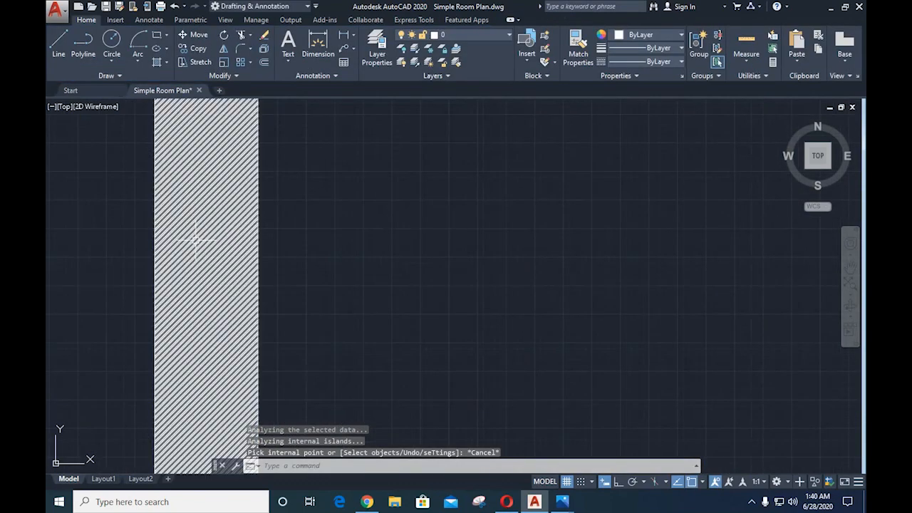
scroll(179, 303, up, 3)
scroll(185, 300, down, 7)
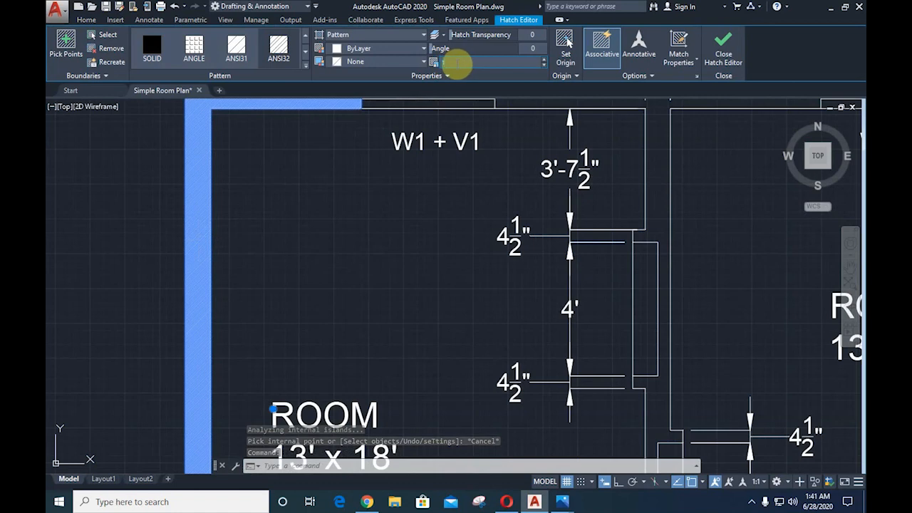
text(30)
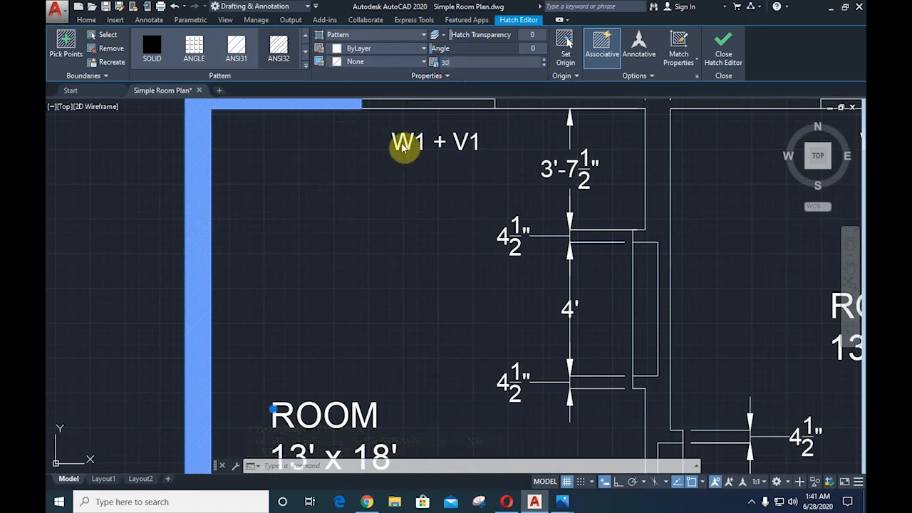
scroll(294, 233, down, 4)
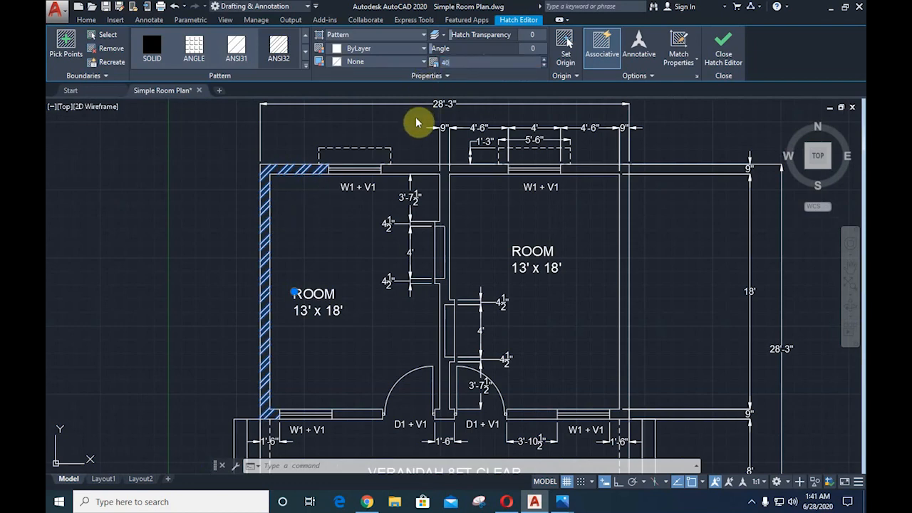
scroll(319, 243, up, 2)
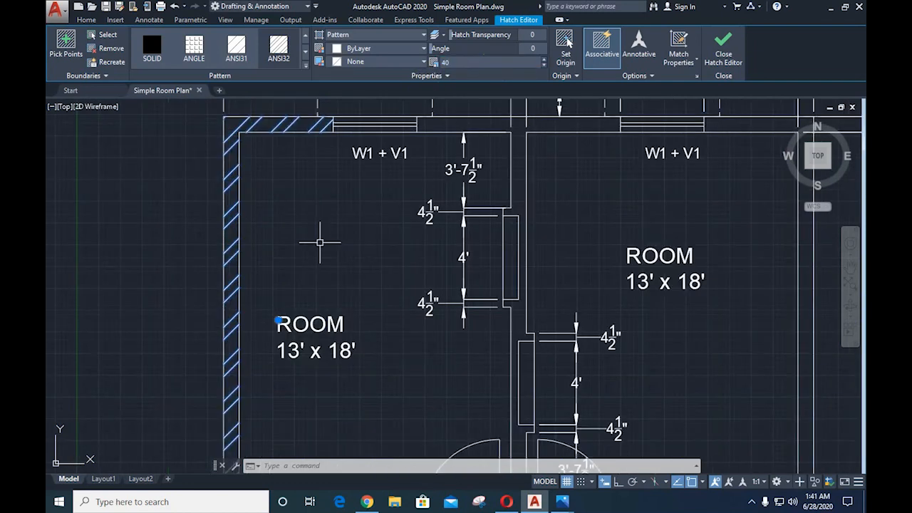
key(Escape)
scroll(313, 250, down, 2)
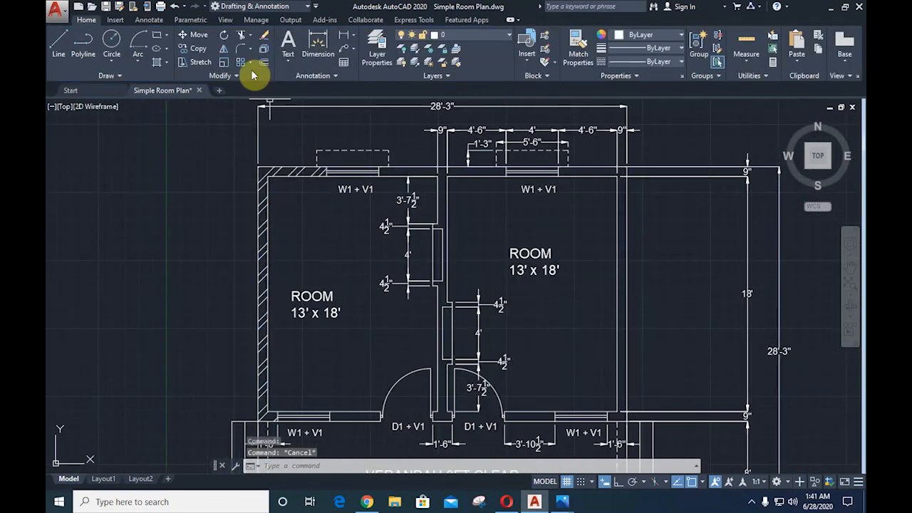
- Hatch the partition with the adjoining rear wall, the right outer wall with its corner returns, and the three verandah columns
click(175, 80)
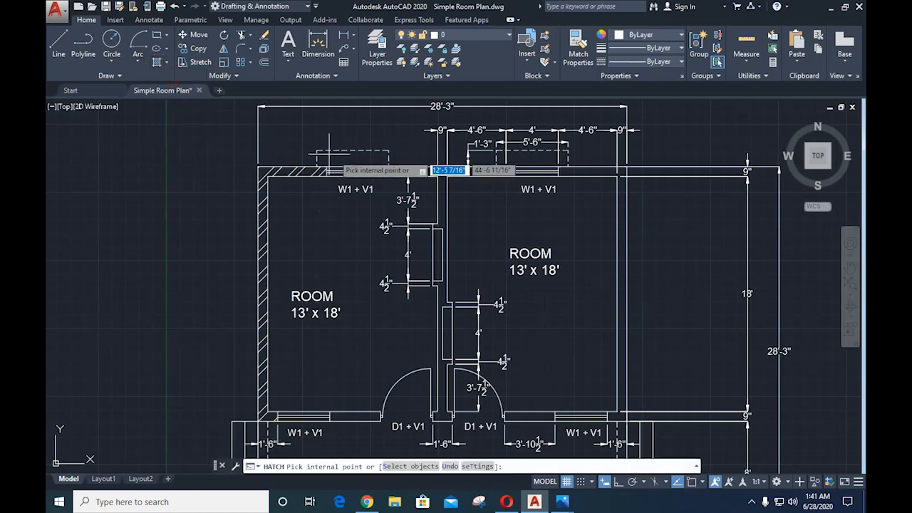
click(412, 172)
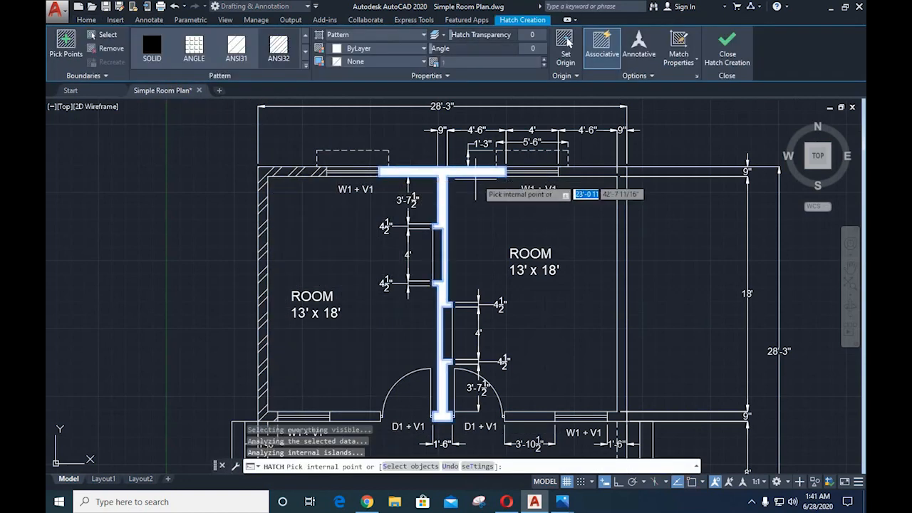
click(578, 171)
scroll(608, 229, down, 5)
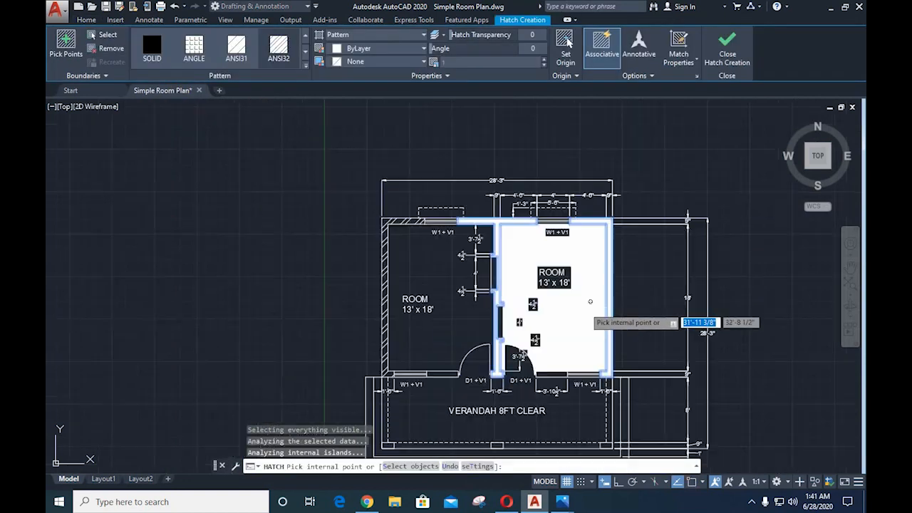
scroll(484, 303, up, 2)
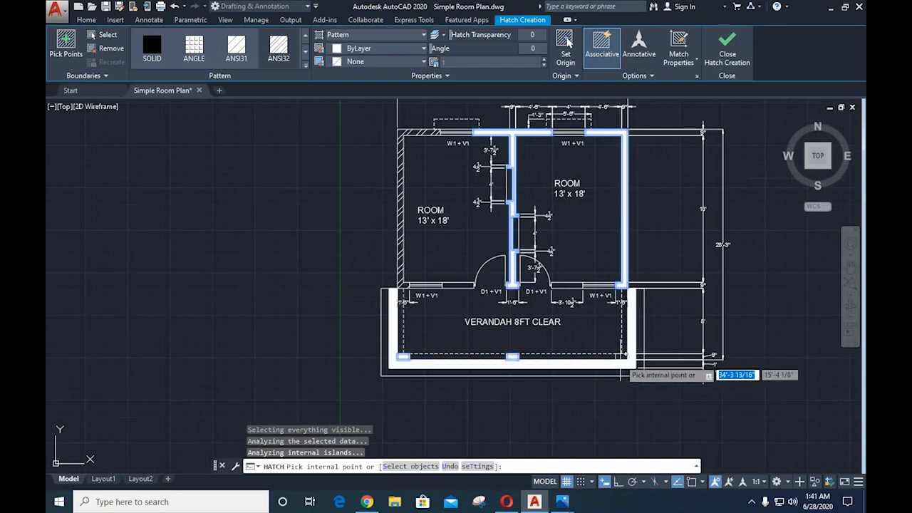
key(Escape)
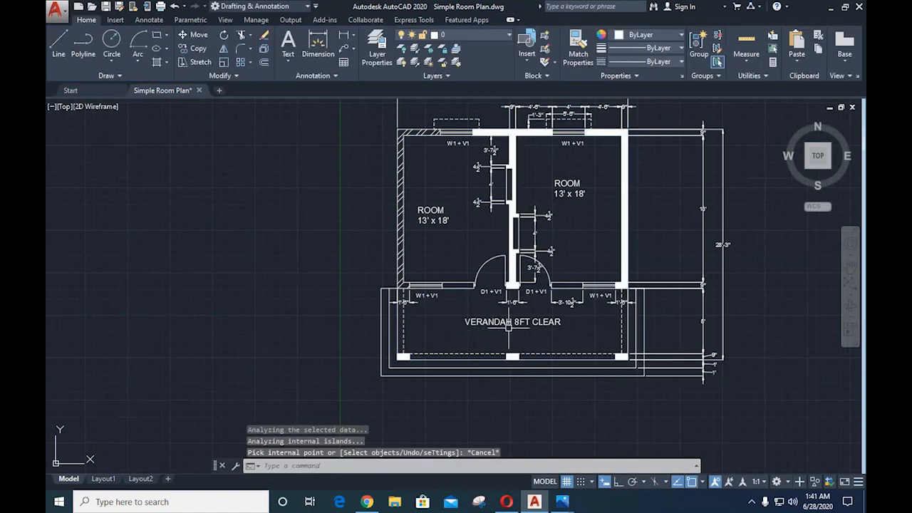
key(Escape)
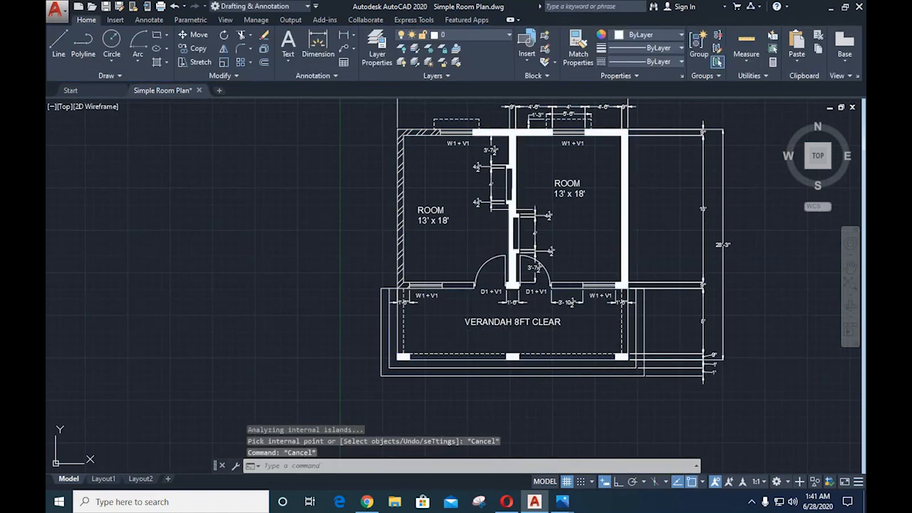
- Set the scale of the hatch on the partition, right outer wall and verandah columns to 40
click(510, 235)
key(Escape)
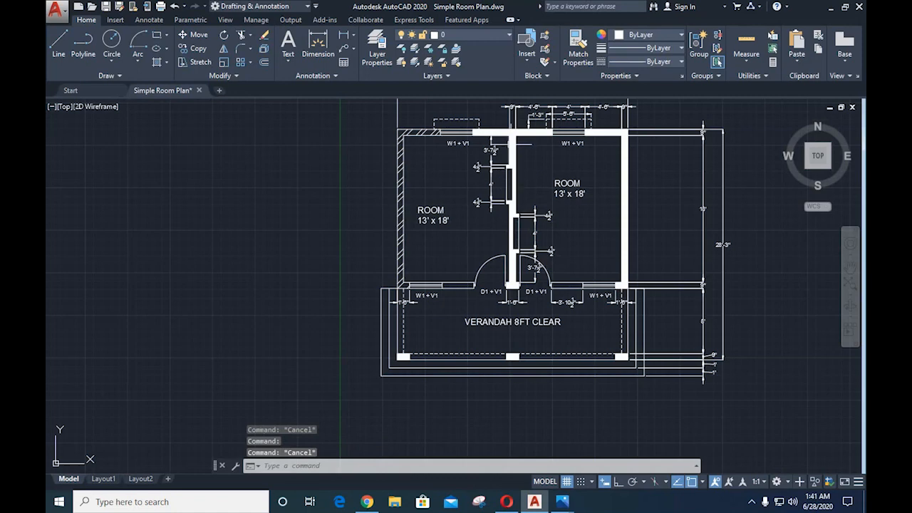
scroll(512, 147, up, 2)
click(512, 301)
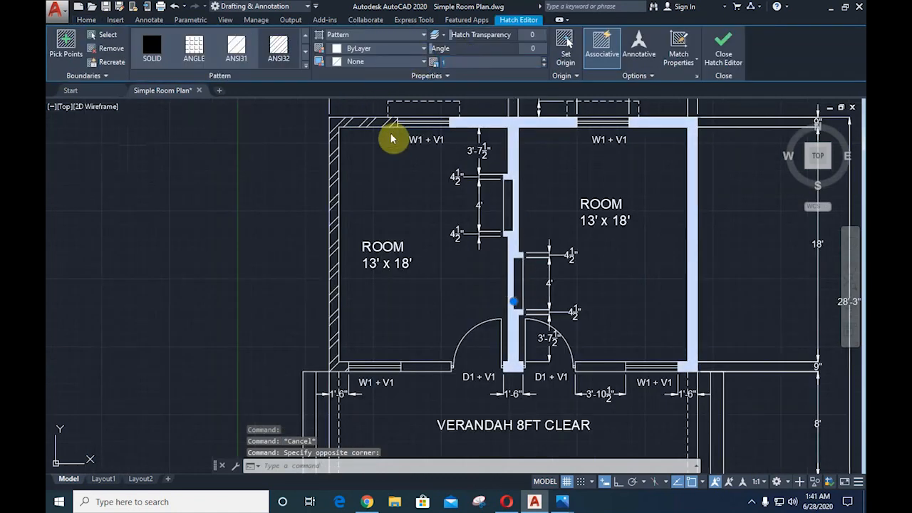
text(40)
key(Return)
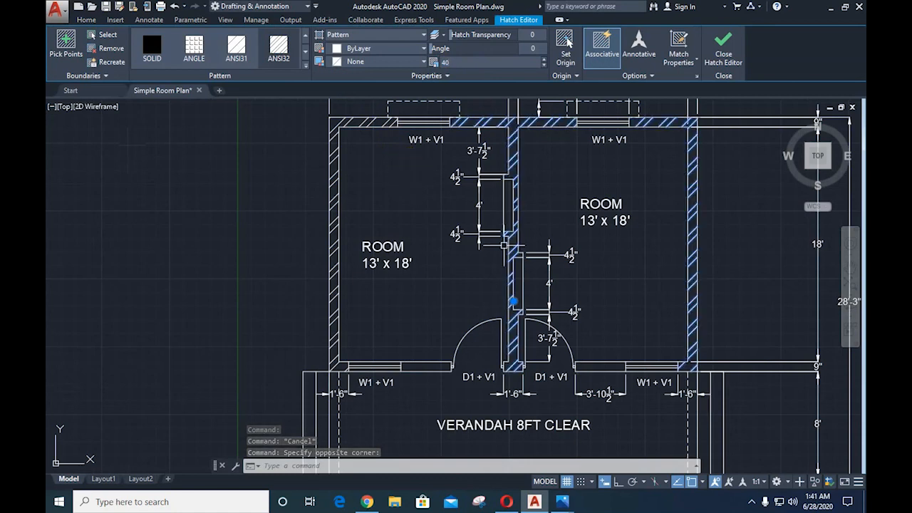
key(F1)
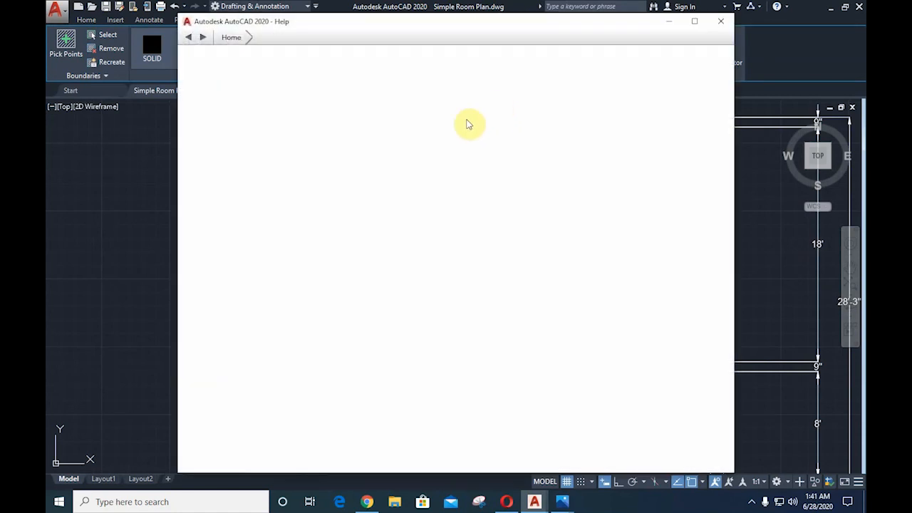
click(723, 22)
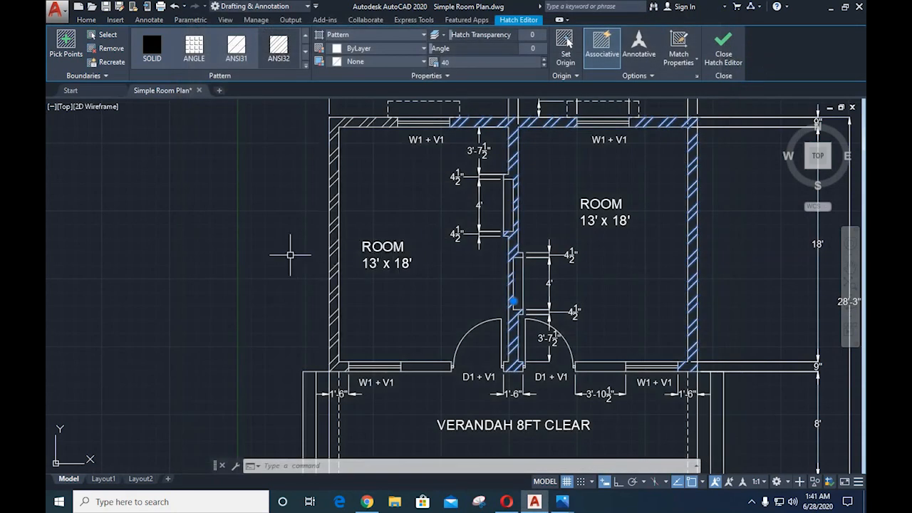
key(Escape)
key(Escape)
scroll(529, 397, down, 2)
middle_drag(543, 244, 428, 295)
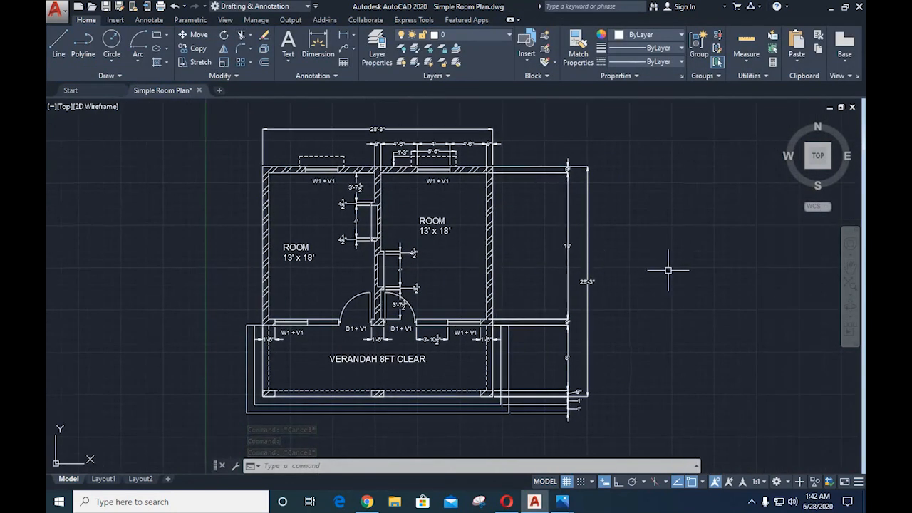